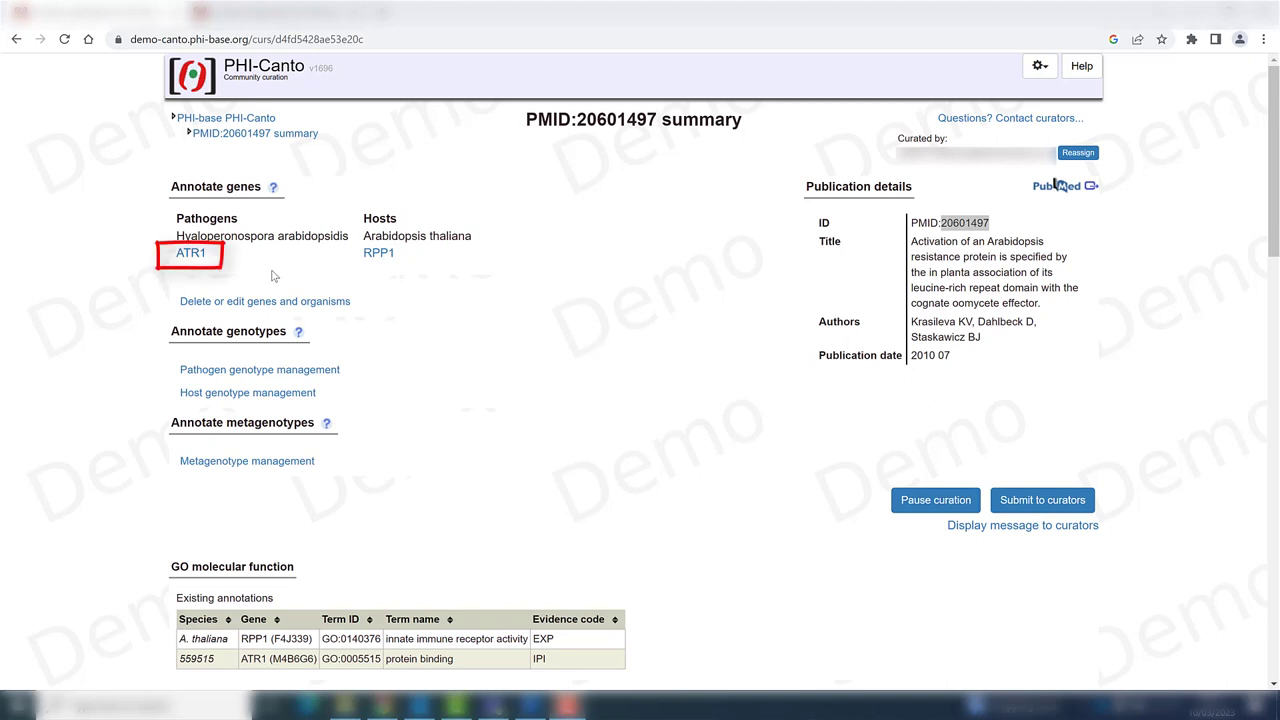
- Start a GO biological process annotation for gene ATR1 using the term "effector-mediated modulation of host process by symbiont" (GO:0140418)
left_click(191, 254)
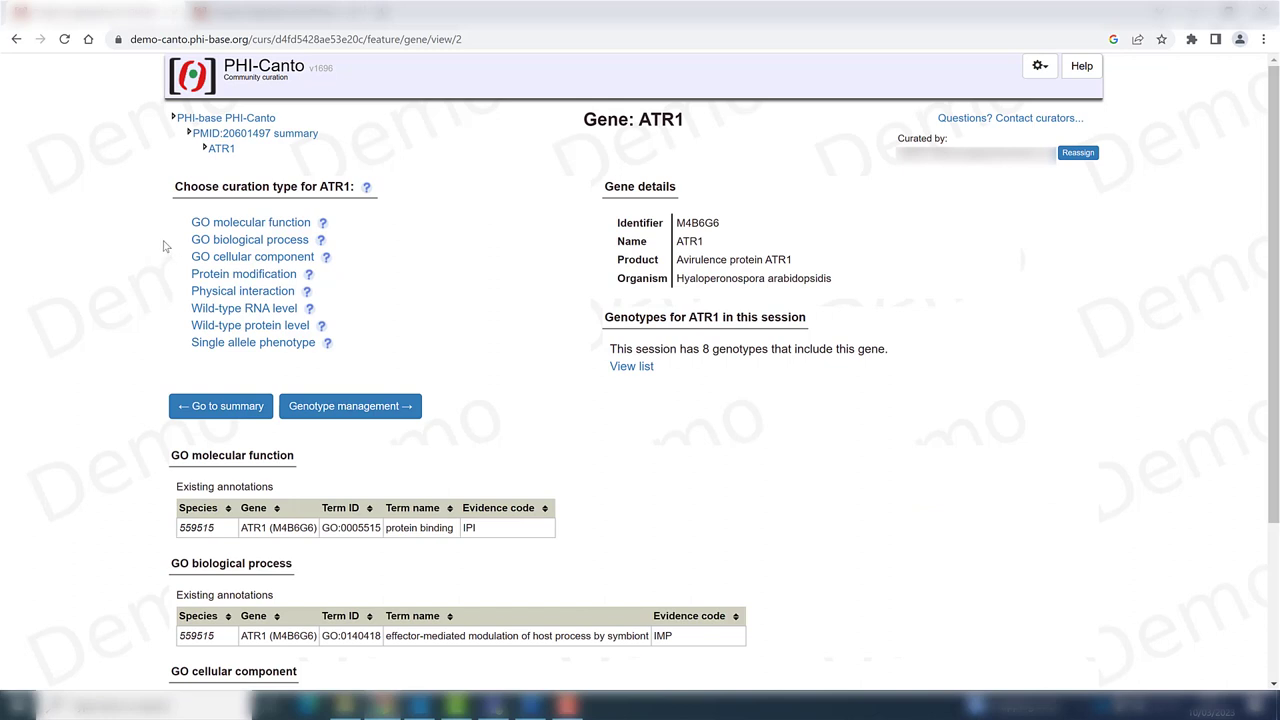
left_click(220, 244)
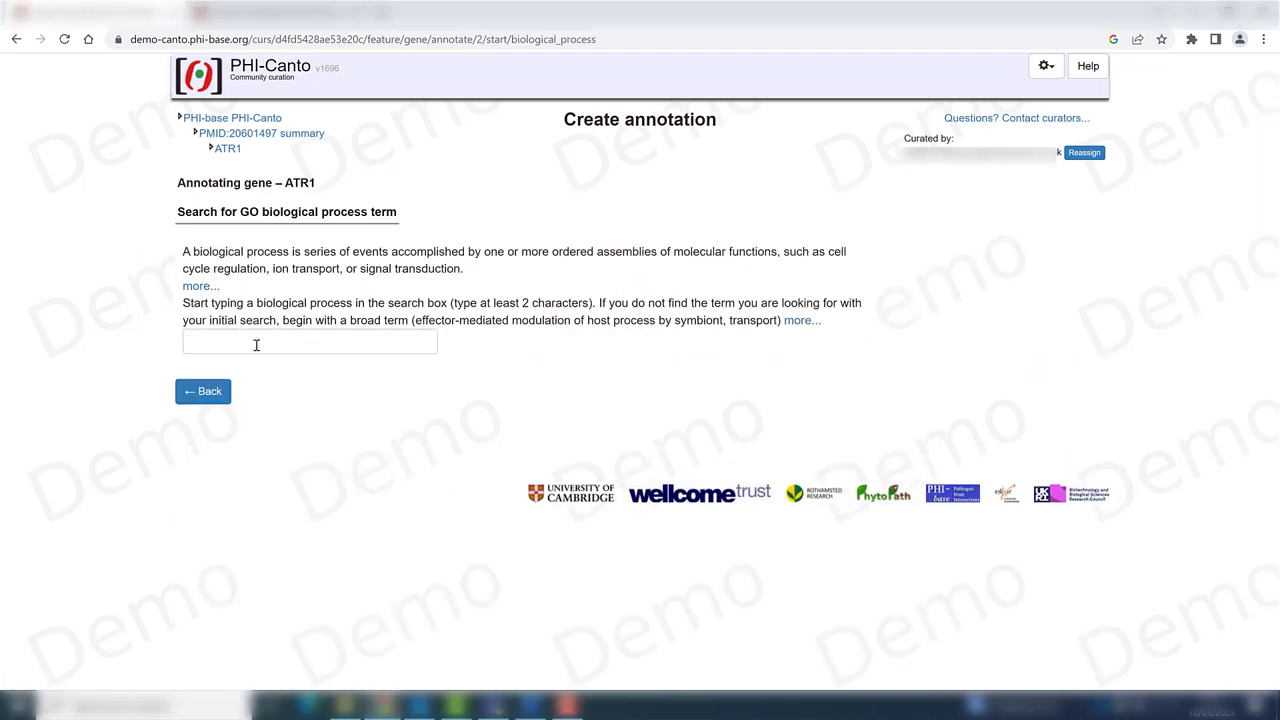
left_click(256, 345)
type("effector-mediated modulation of host process by symbiont")
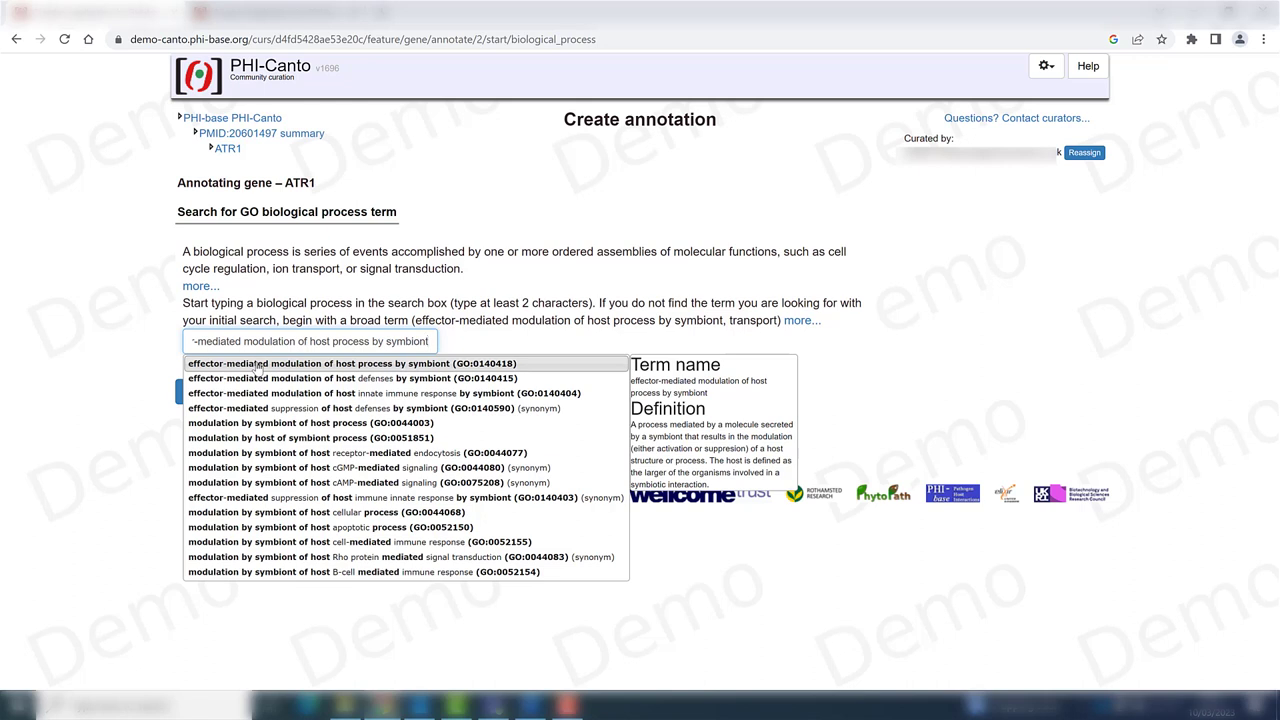
left_click(258, 366)
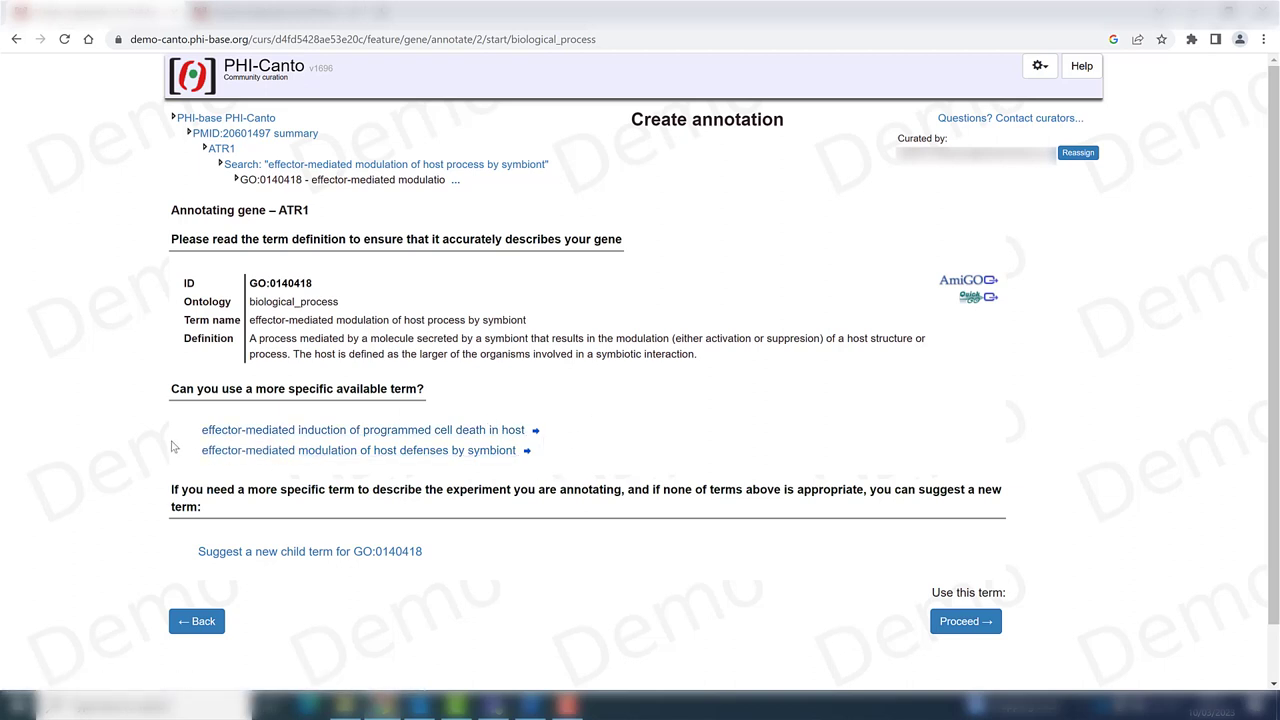
left_click(965, 622)
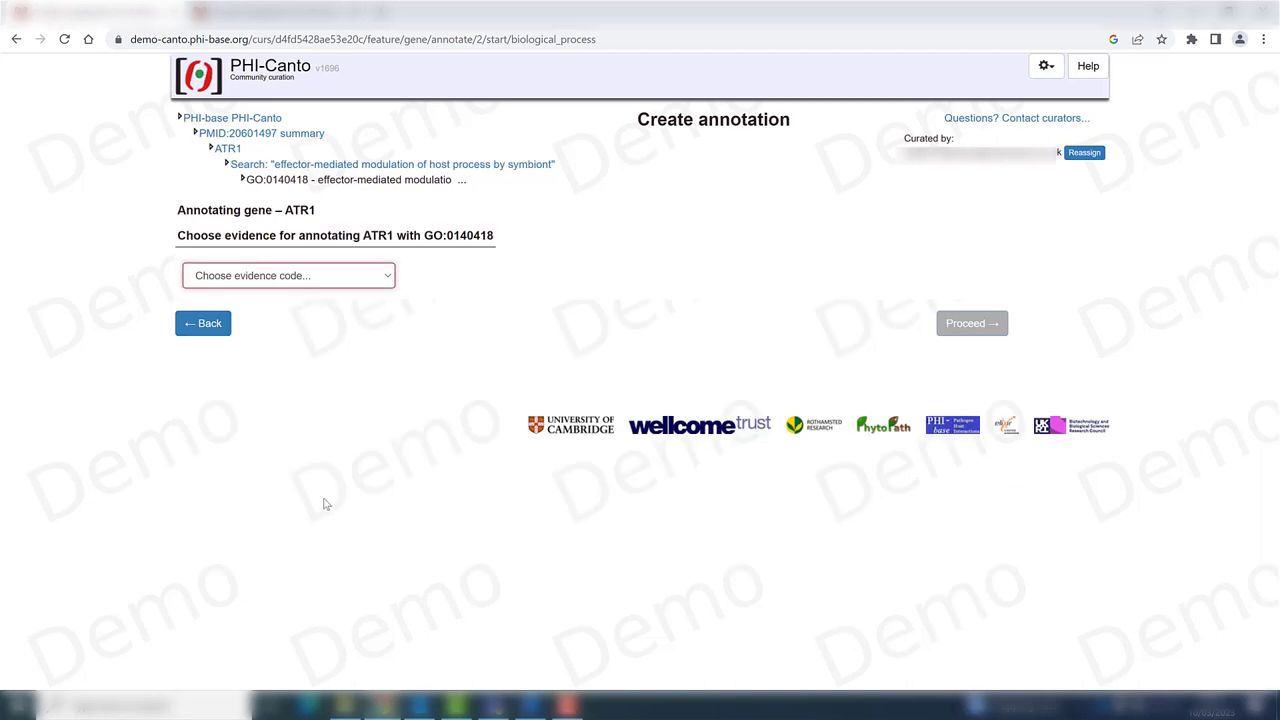
- Set the evidence to Inferred from Mutant Phenotype (IMP) and complete the annotation without extensions or a figure reference
left_click(389, 283)
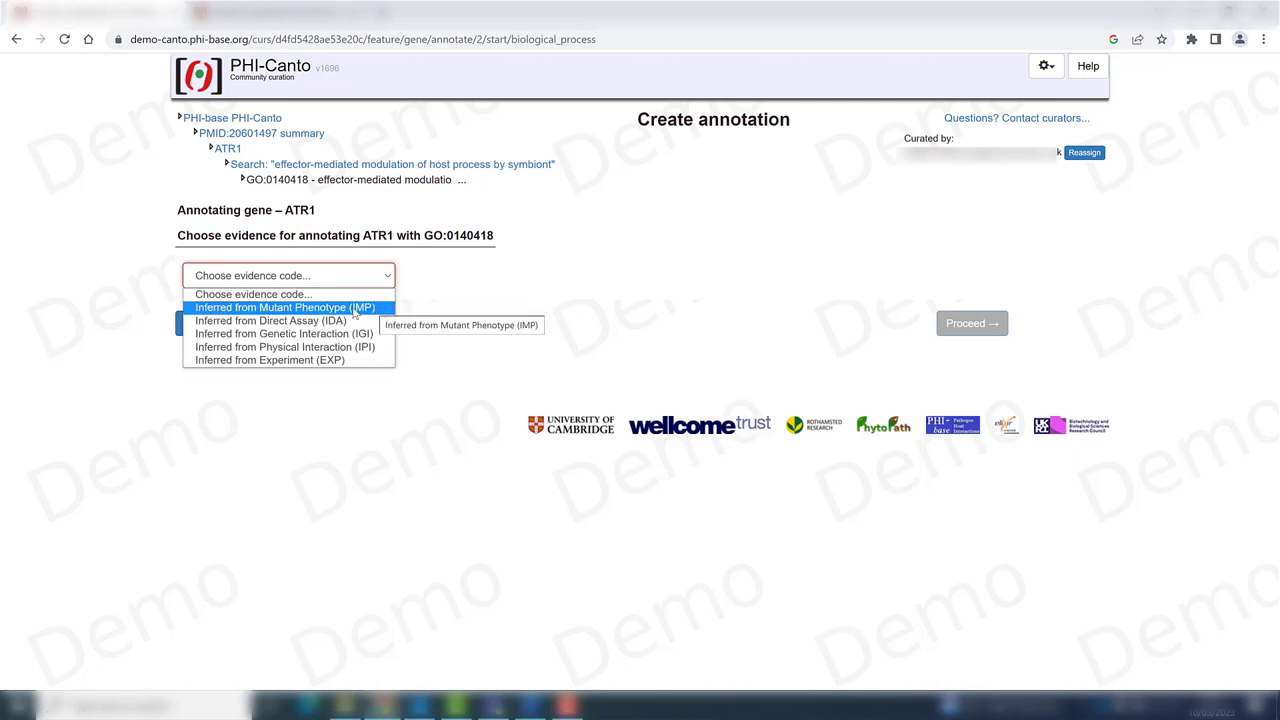
left_click(354, 308)
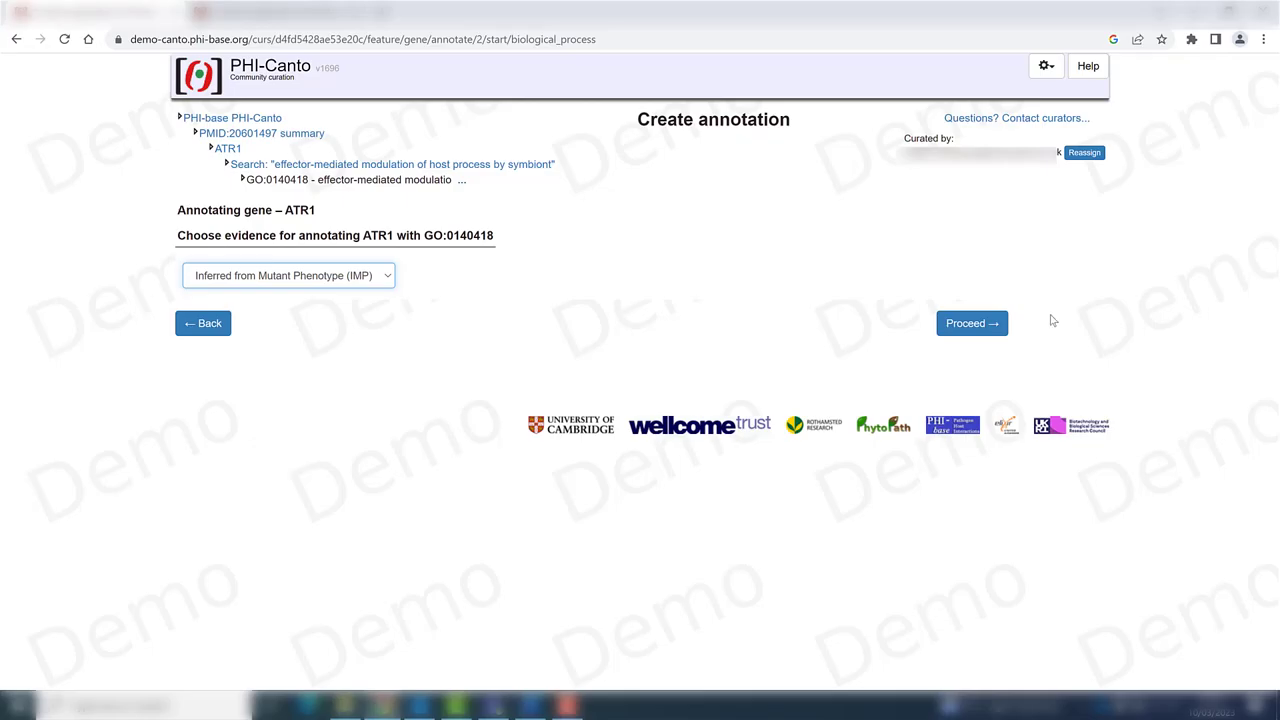
left_click(984, 326)
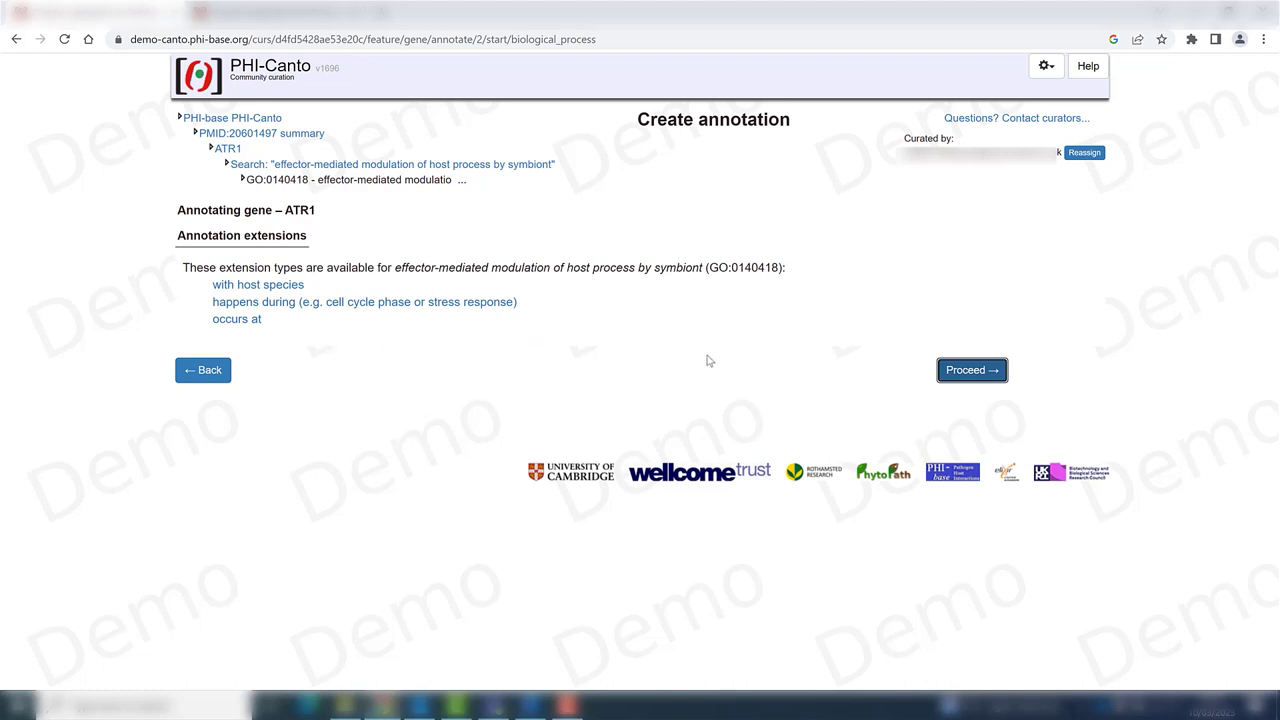
left_click(974, 380)
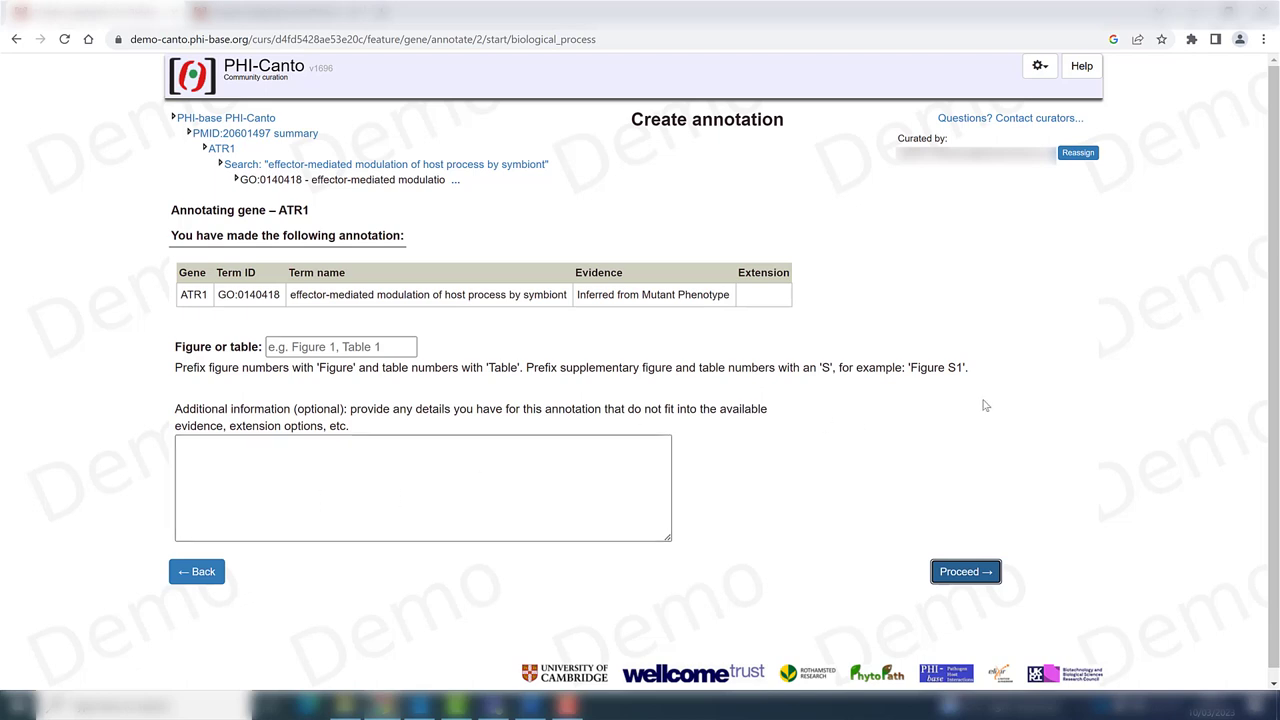
left_click(995, 570)
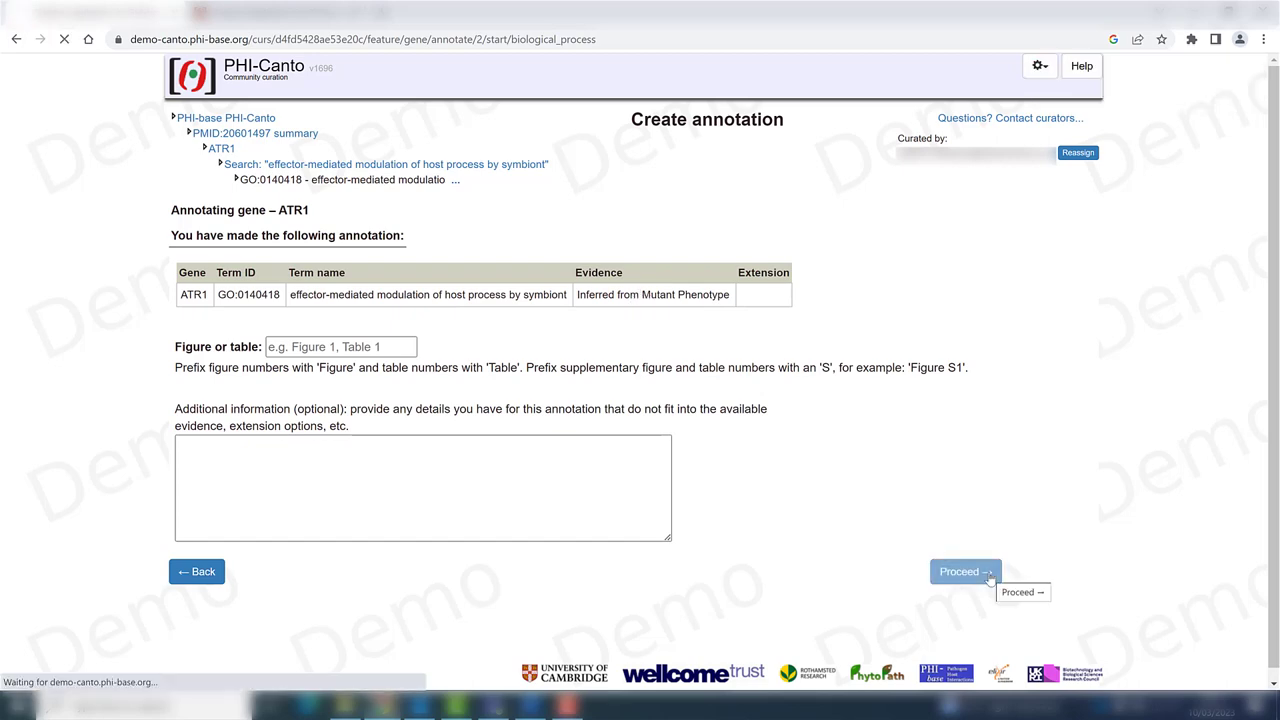
- Start a GO molecular function annotation for ATR1 using the general term "protein binding" (GO:0005515)
scroll(980, 487, "down", 2)
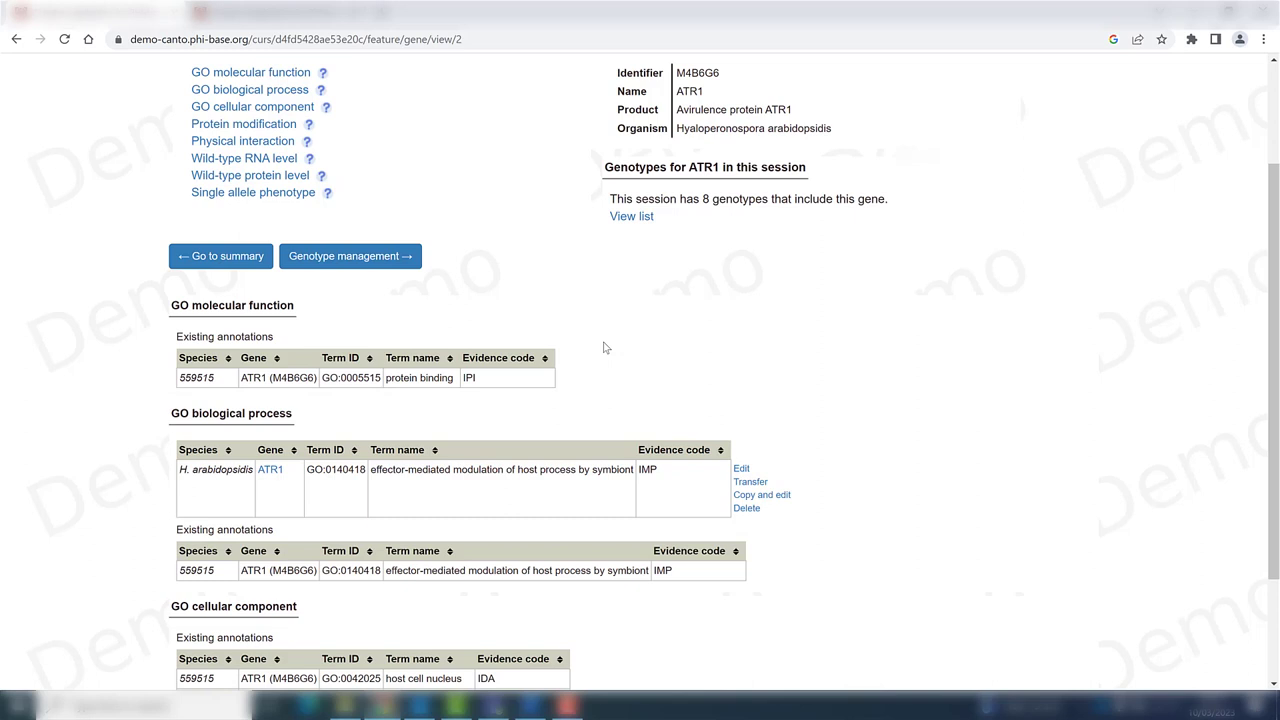
scroll(491, 193, "up", 1)
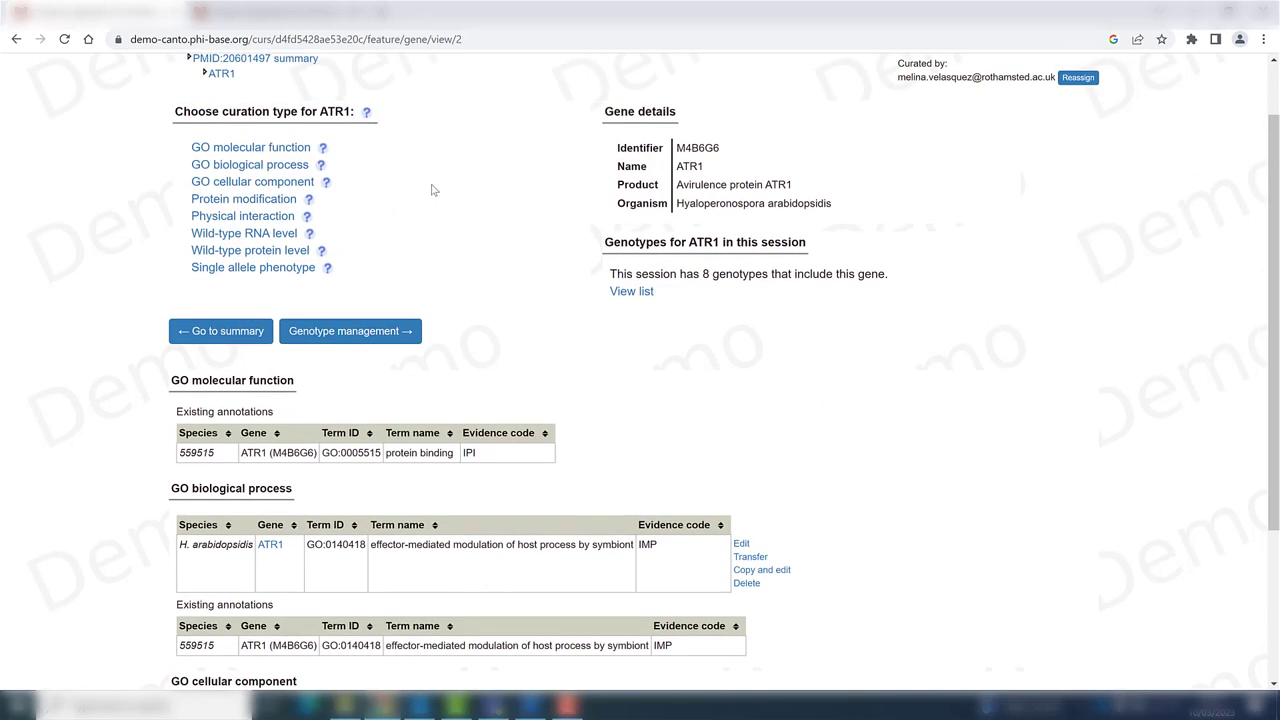
scroll(440, 185, "up", 1)
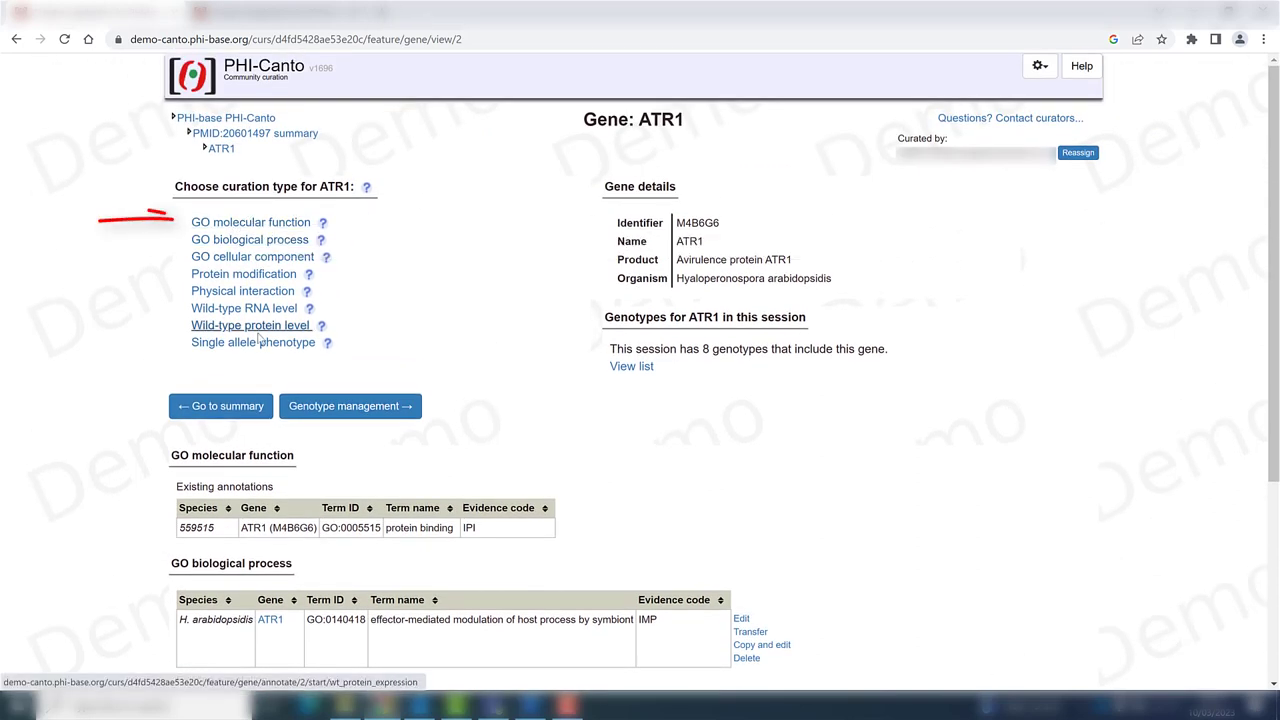
left_click(249, 225)
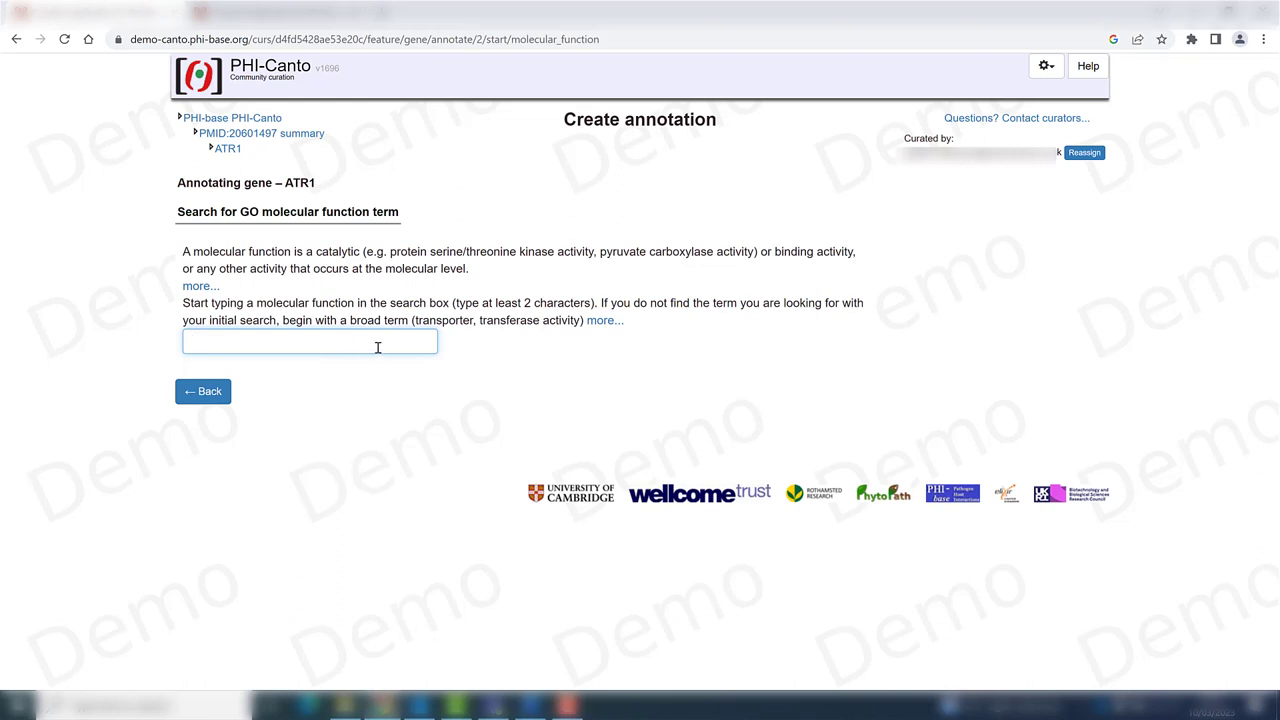
type("protein binding")
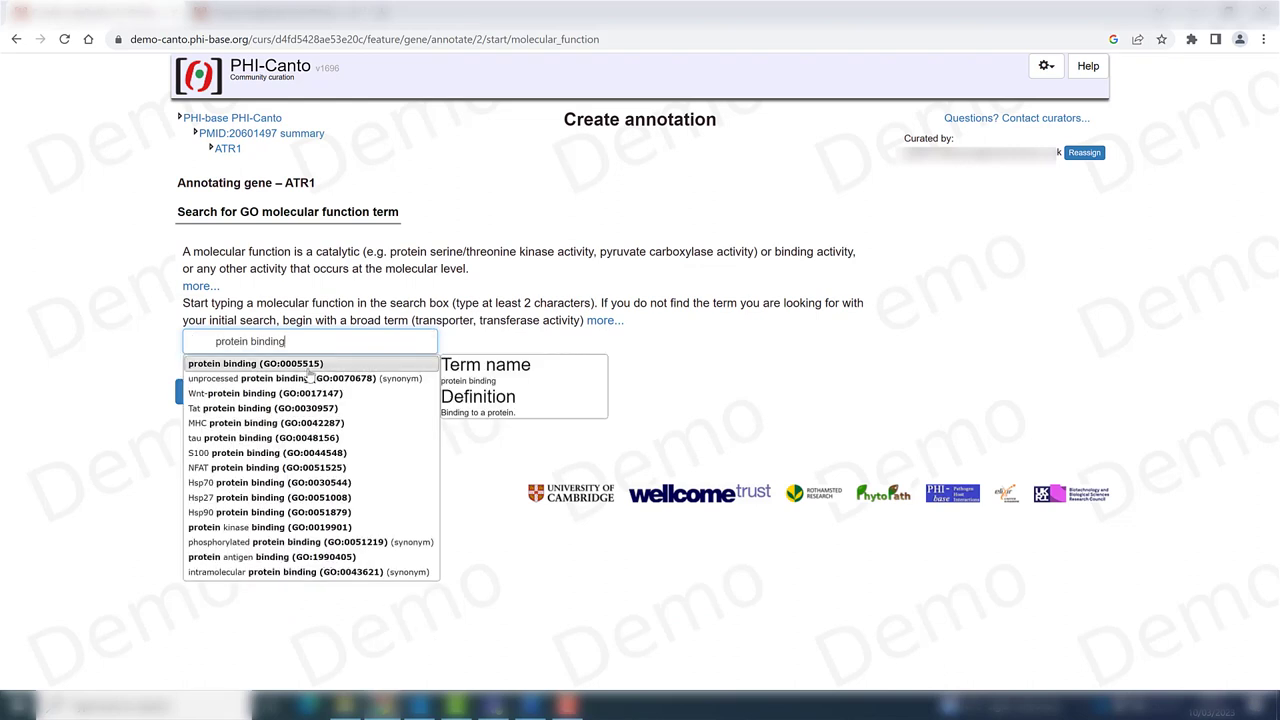
left_click(309, 365)
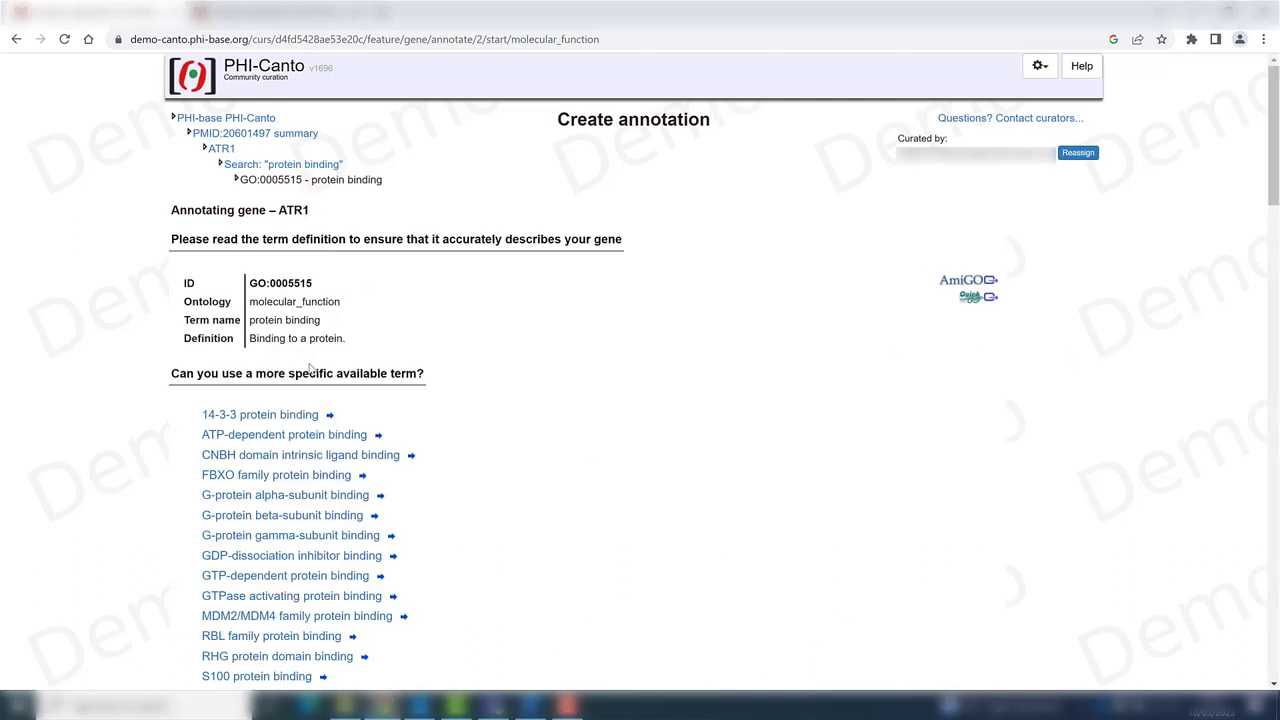
scroll(447, 409, "down", 3)
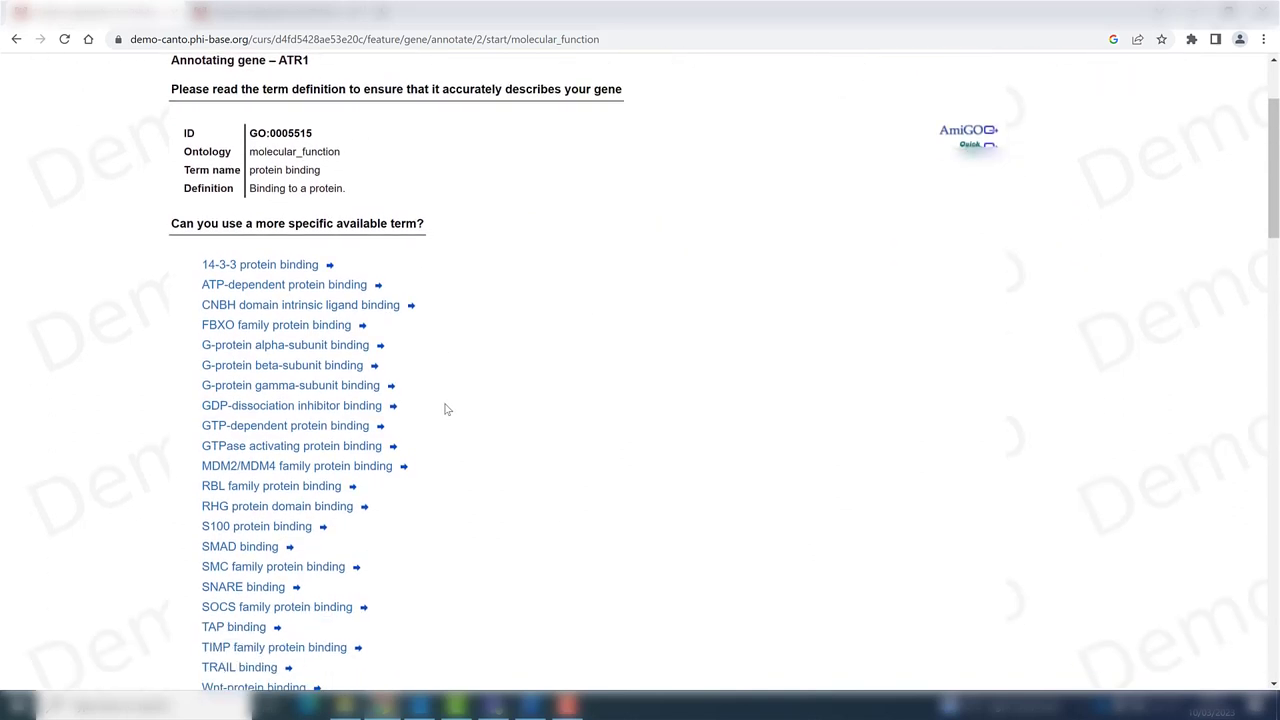
scroll(447, 409, "down", 2)
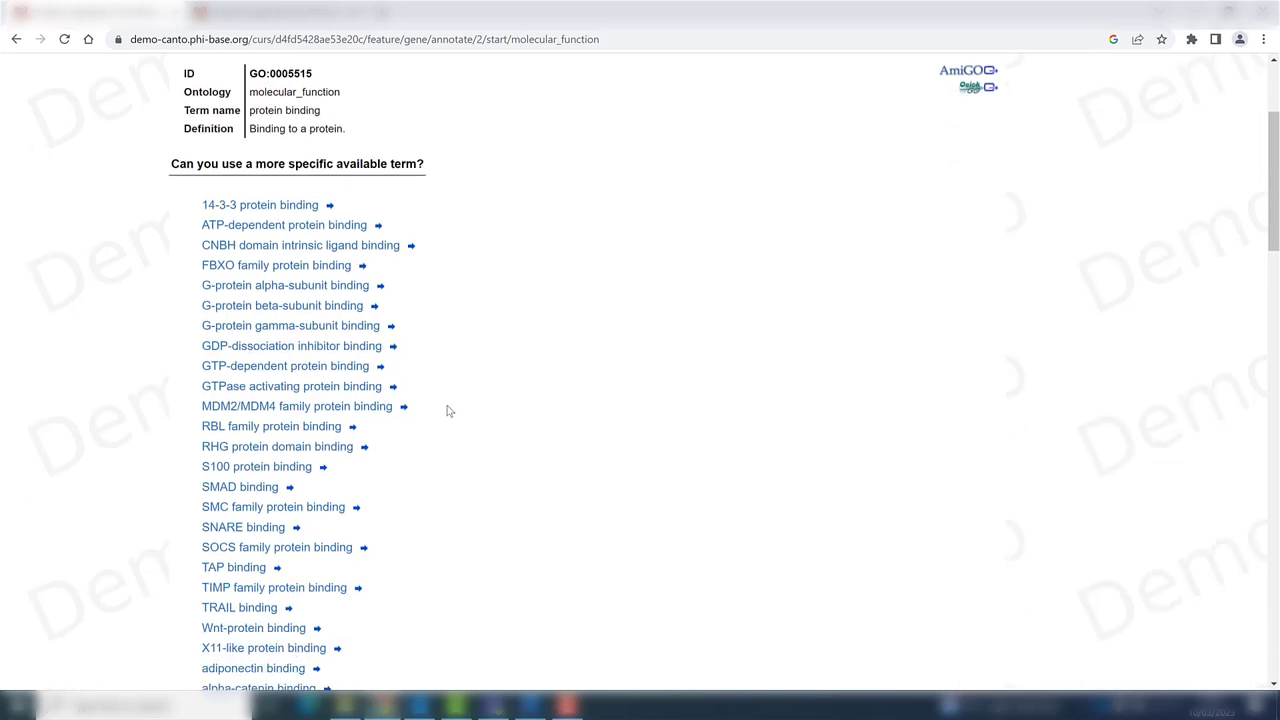
scroll(446, 415, "down", 1)
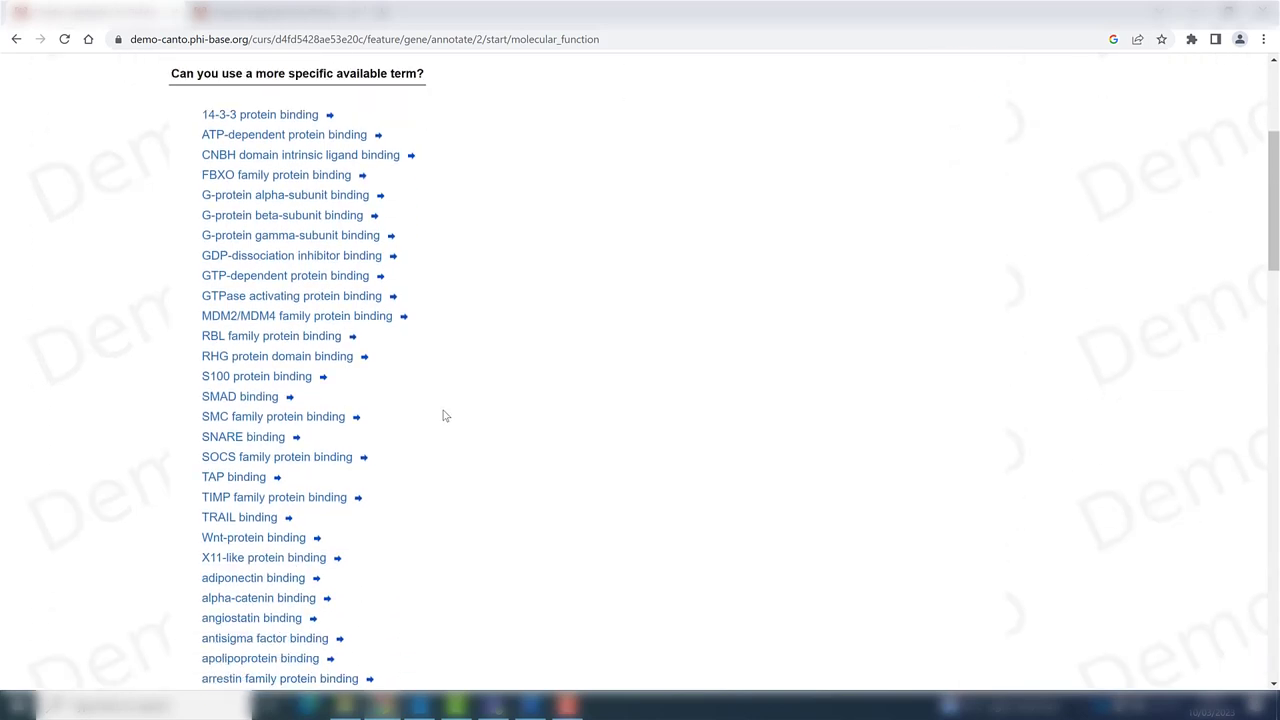
scroll(446, 416, "down", 10)
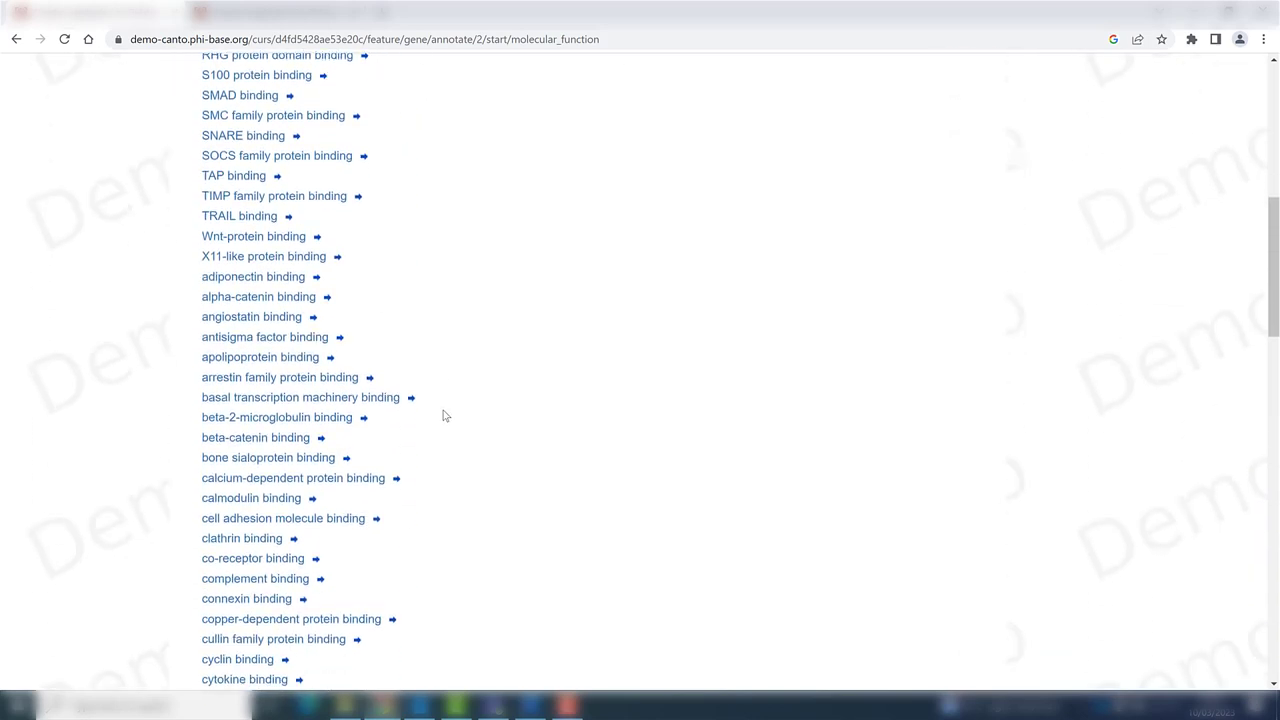
scroll(446, 416, "down", 20)
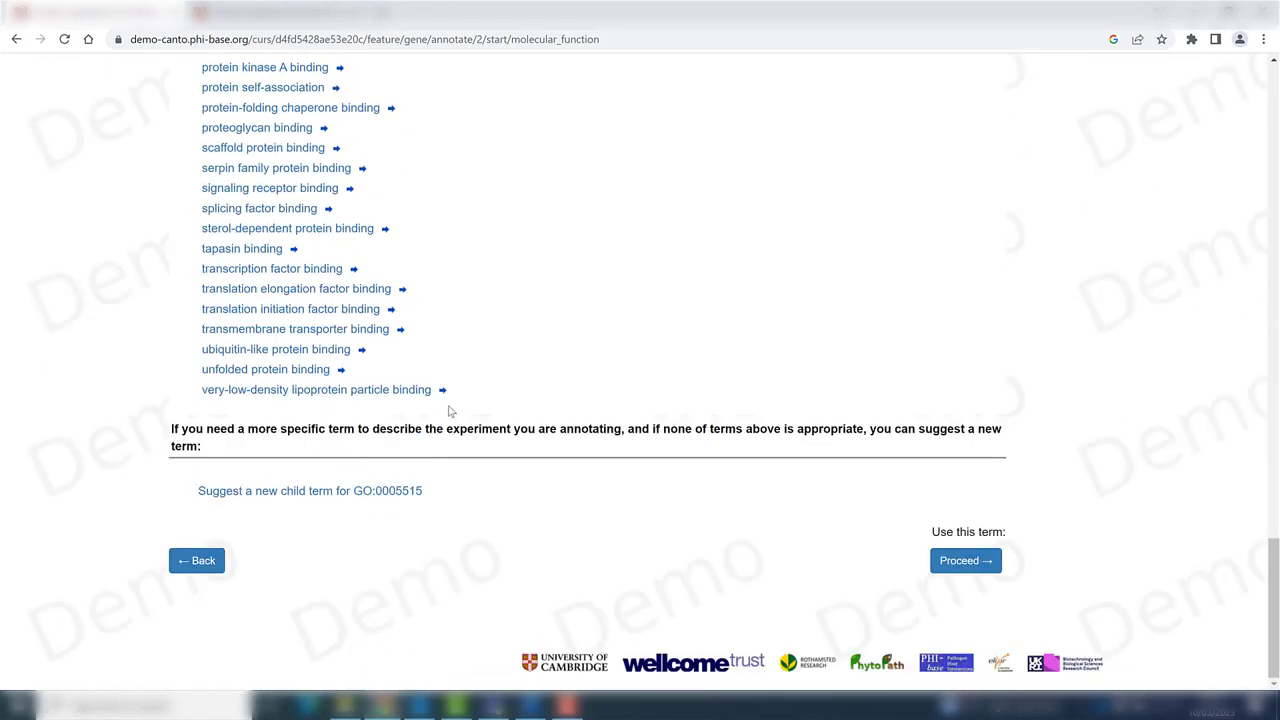
scroll(450, 411, "up", 1)
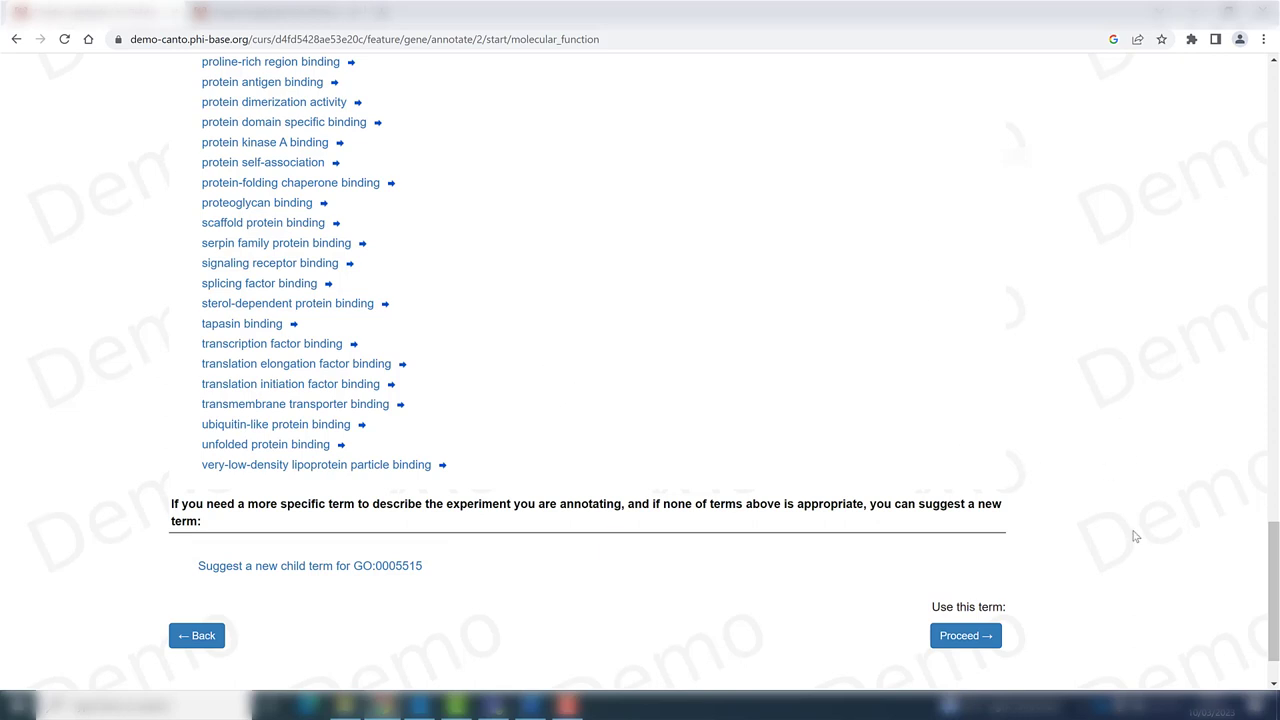
left_click(980, 640)
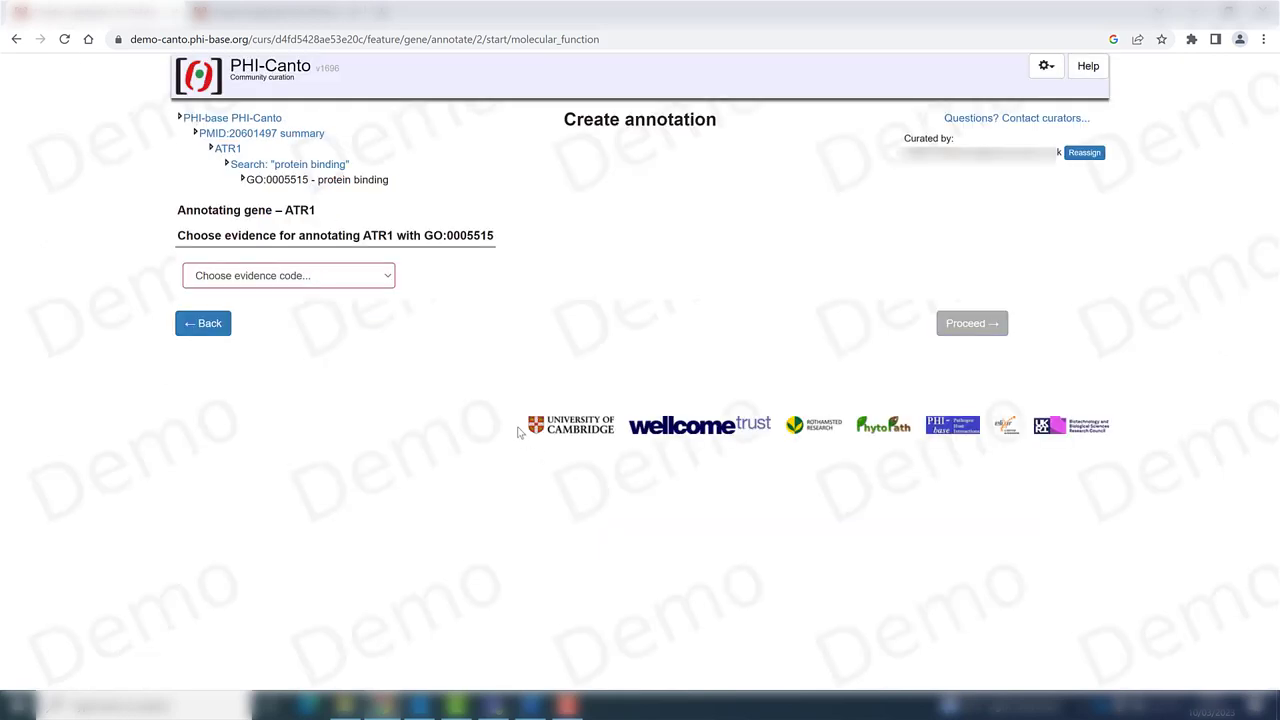
- Set the evidence to Inferred from Physical Interaction (IPI) with the Arabidopsis thaliana gene RPP1
left_click(389, 284)
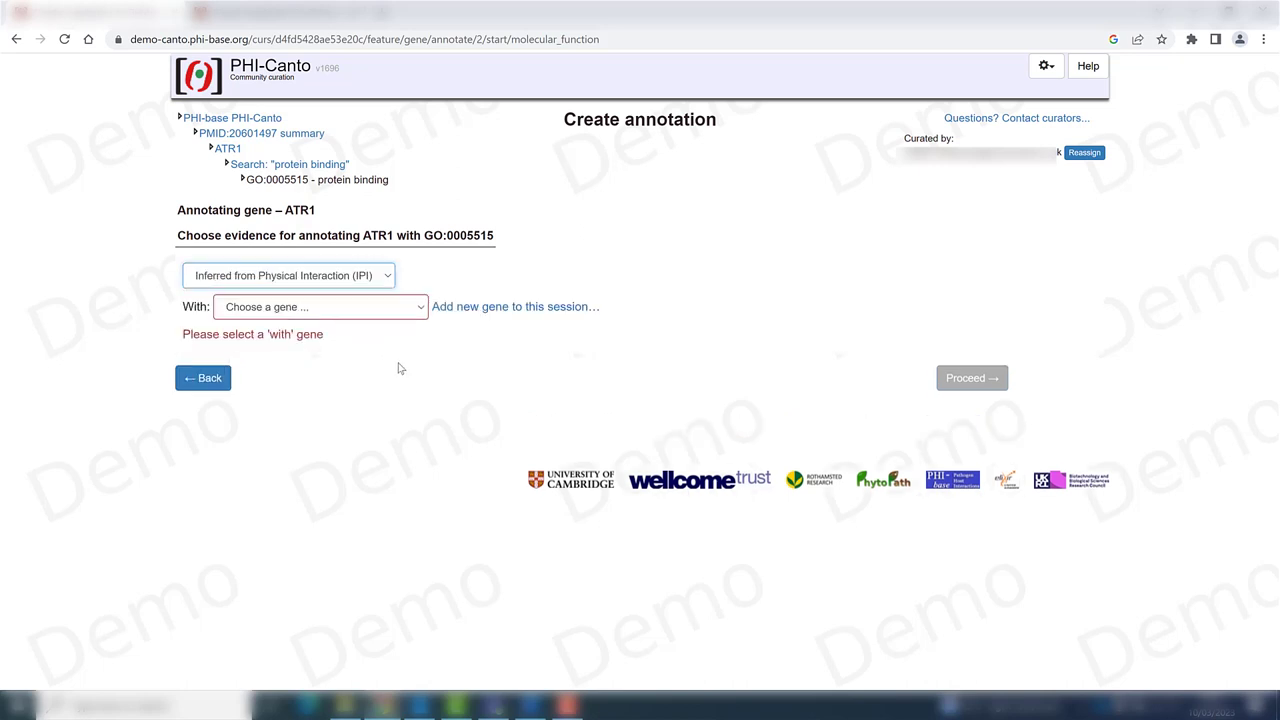
left_click(406, 310)
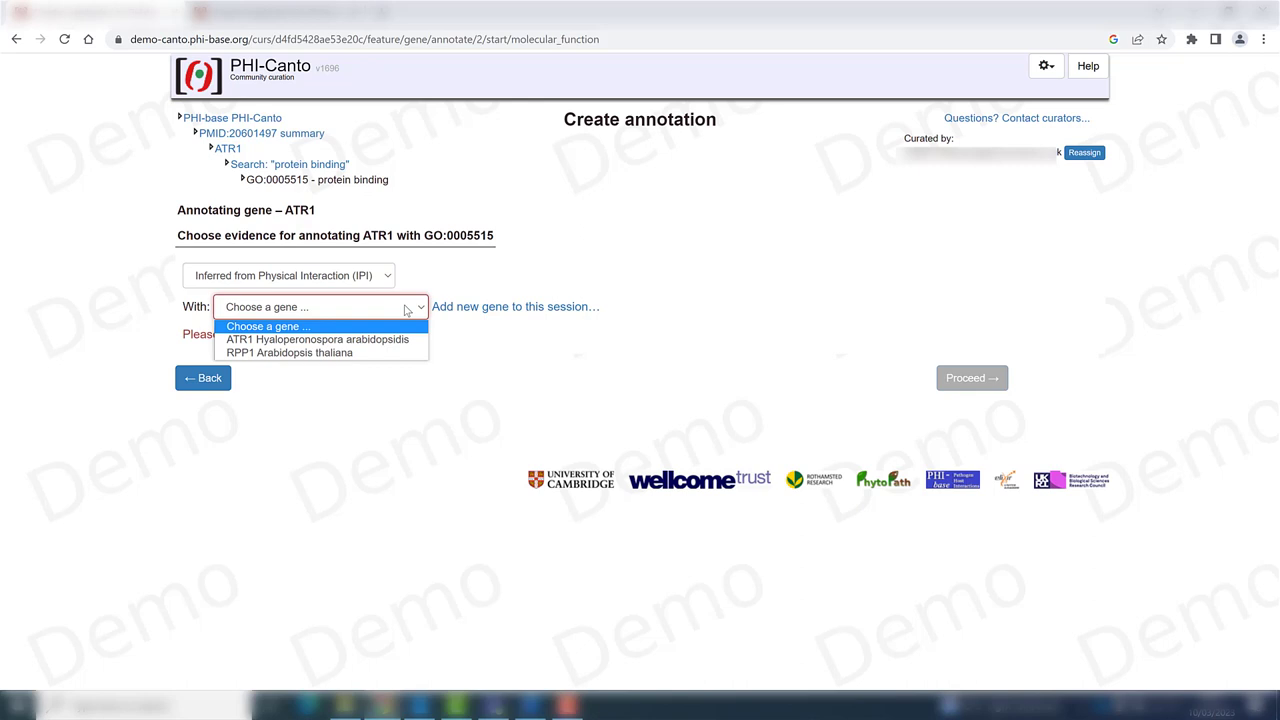
left_click(357, 353)
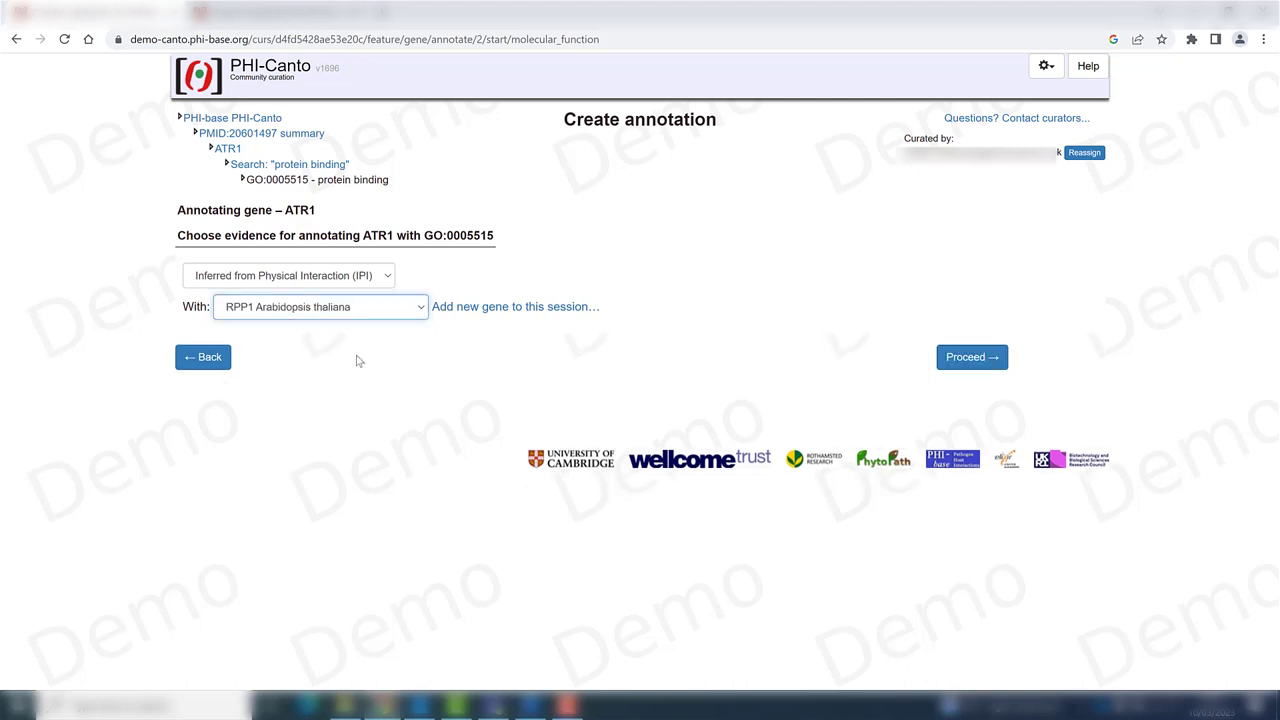
left_click(986, 360)
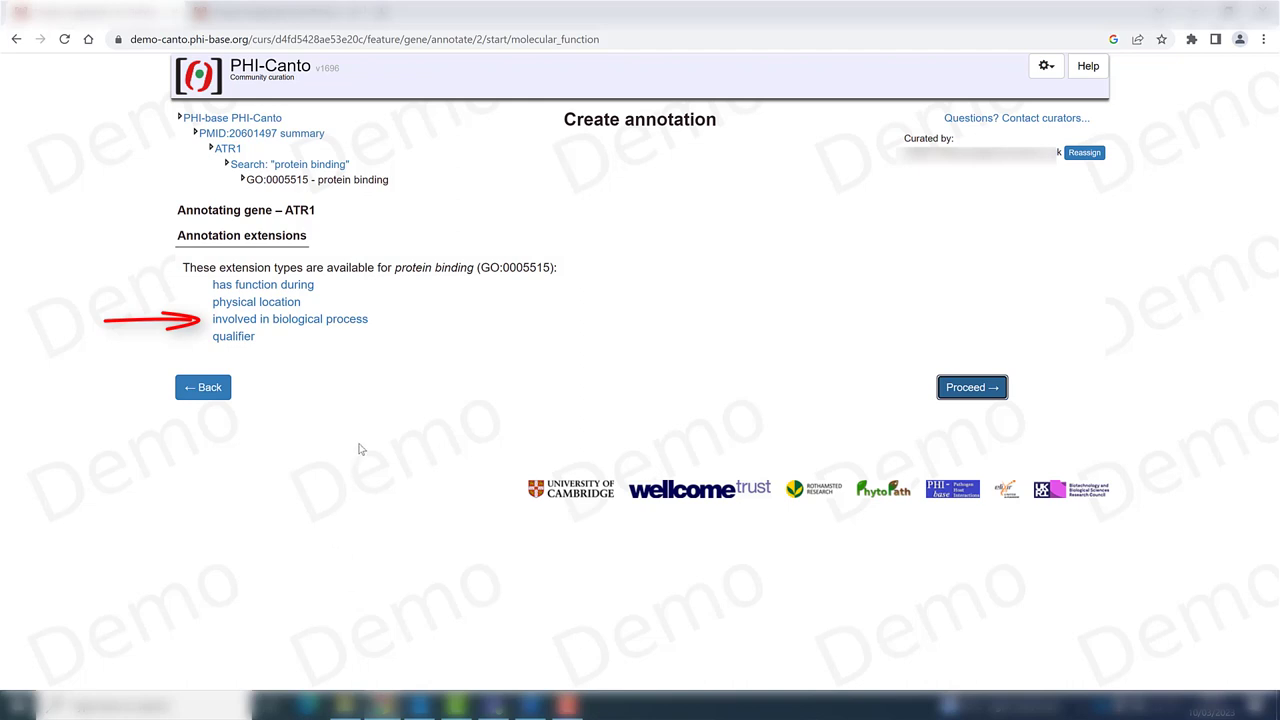
- Add an "involved in biological process" extension with the term "effector-mediated modulation of host process by symbiont" (GO:0140418)
left_click(338, 326)
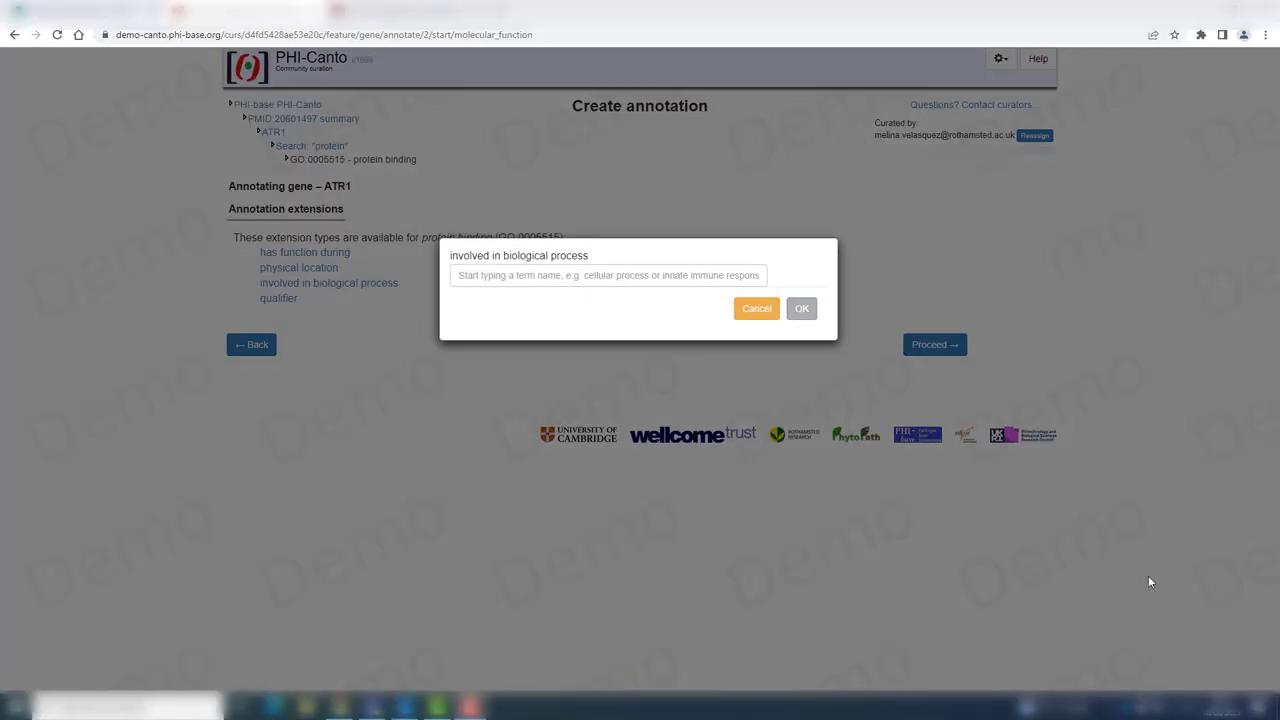
left_click(535, 277)
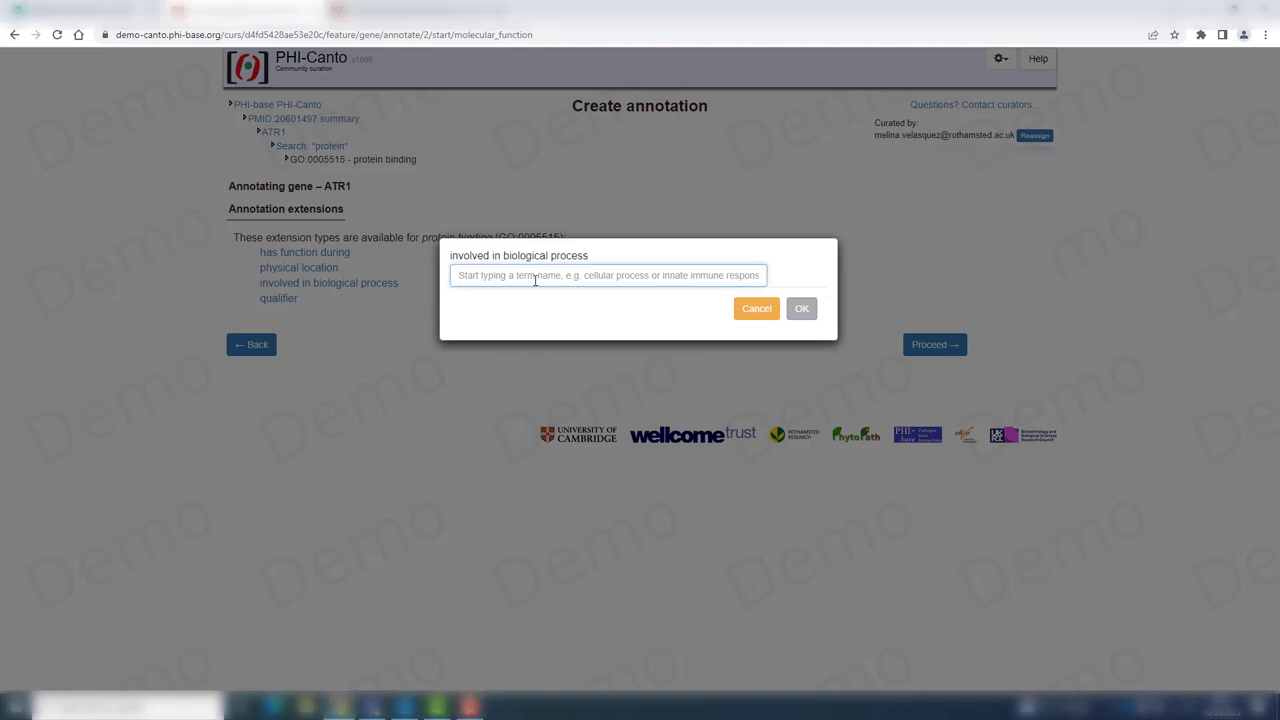
type("effector-mediated modulation of host process by symbiont")
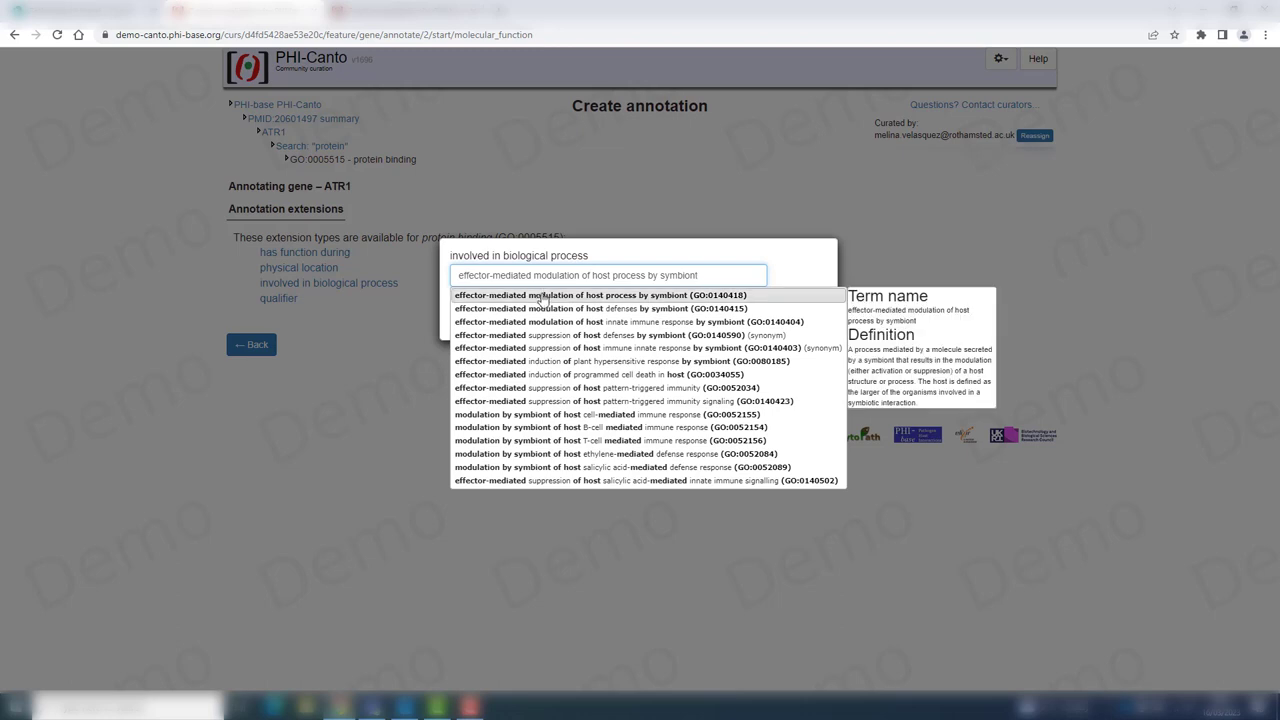
left_click(543, 297)
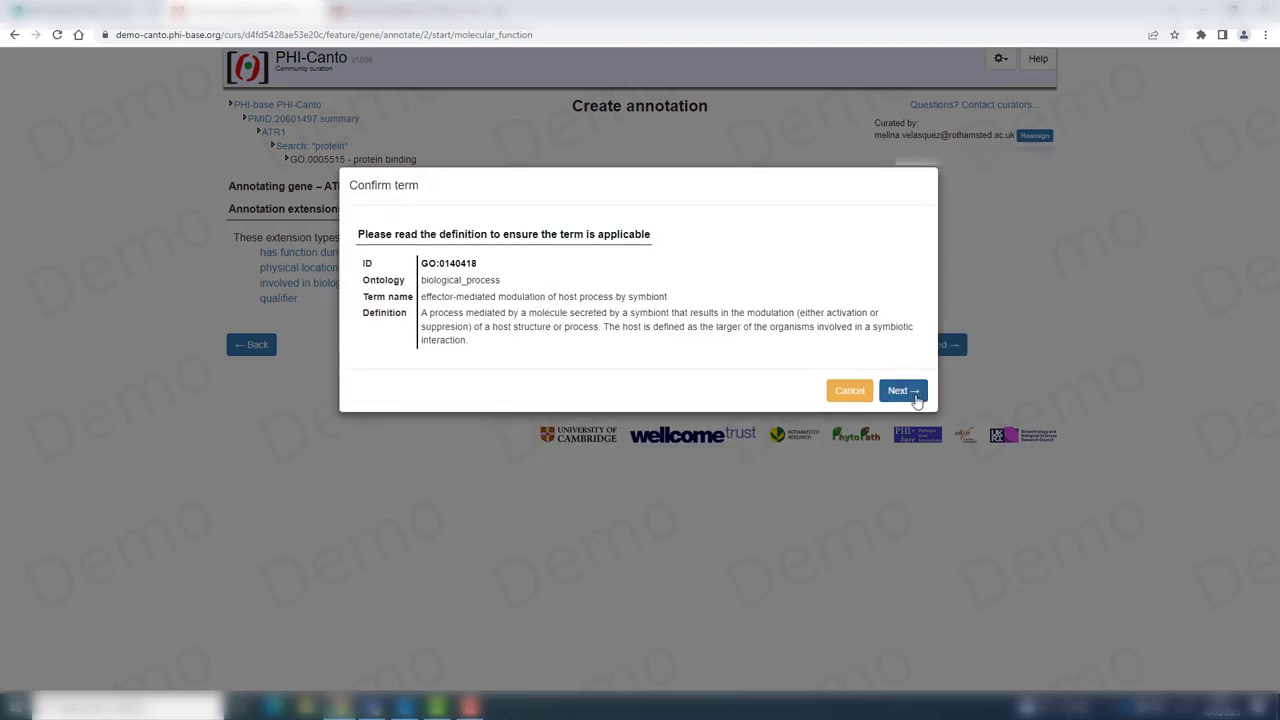
left_click(916, 398)
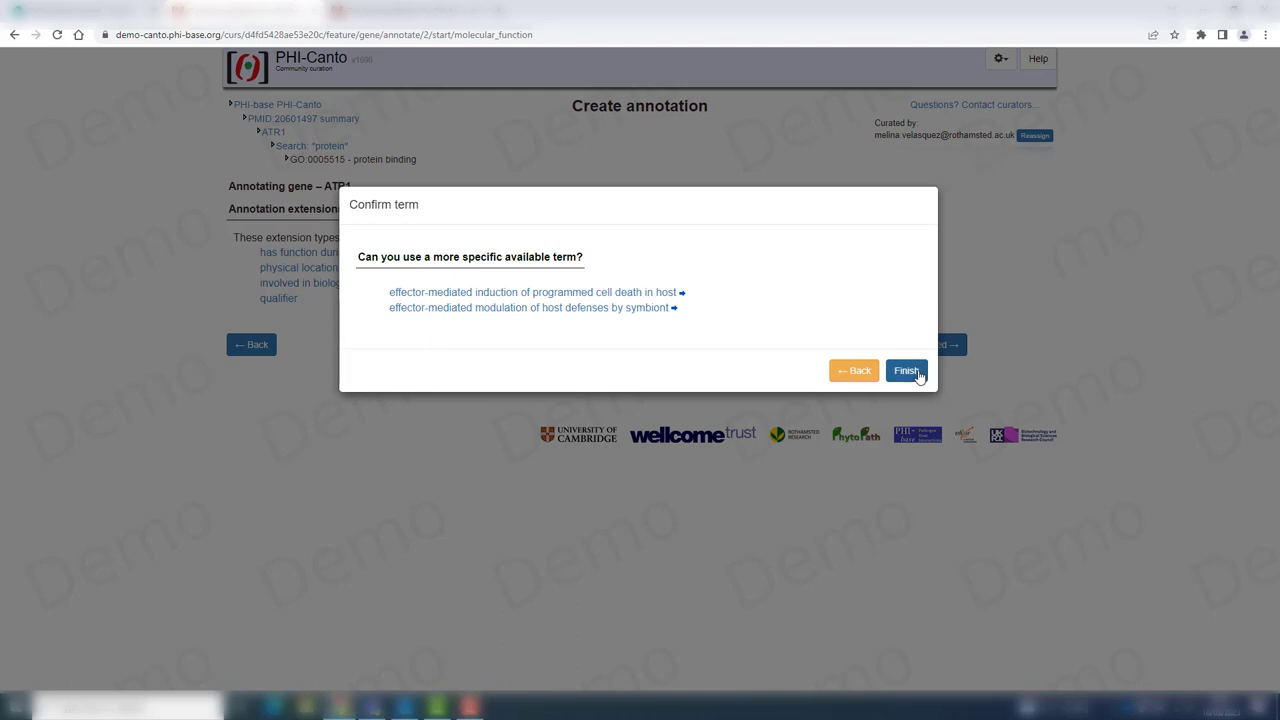
left_click(907, 371)
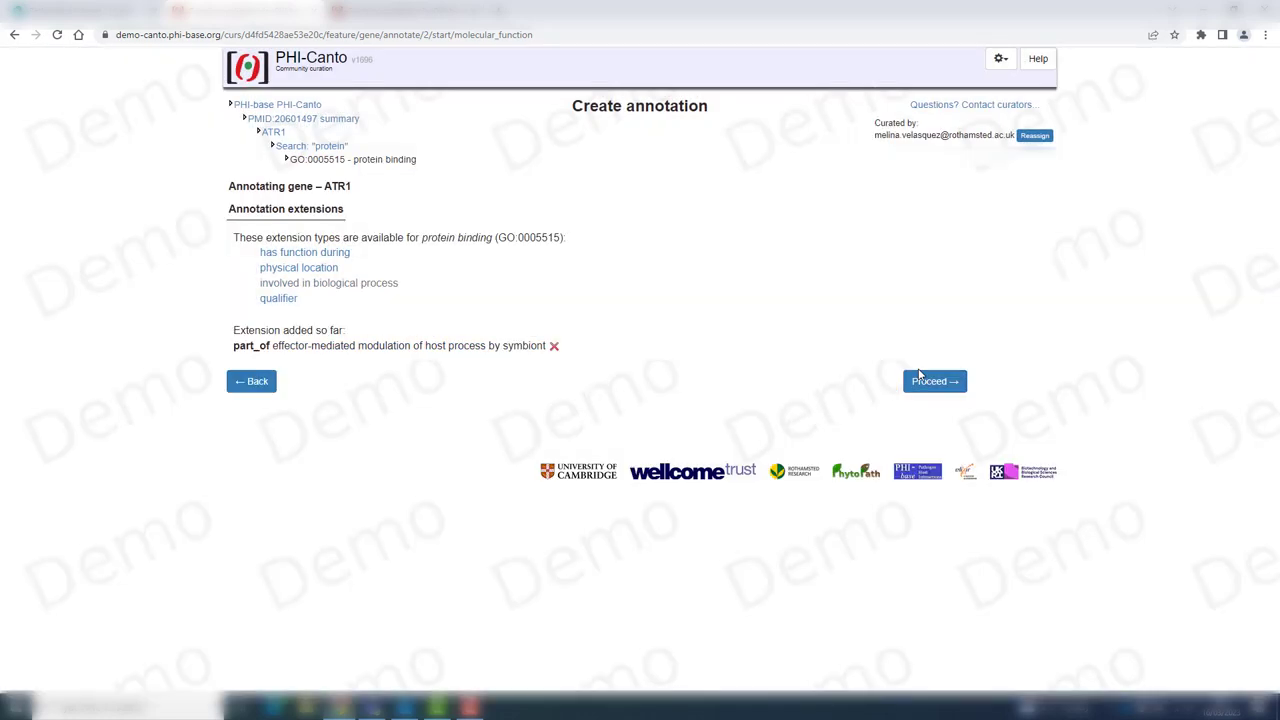
left_click(955, 389)
- Enter "Figure 4,5" as the figure reference and complete the protein binding annotation
left_click(328, 311)
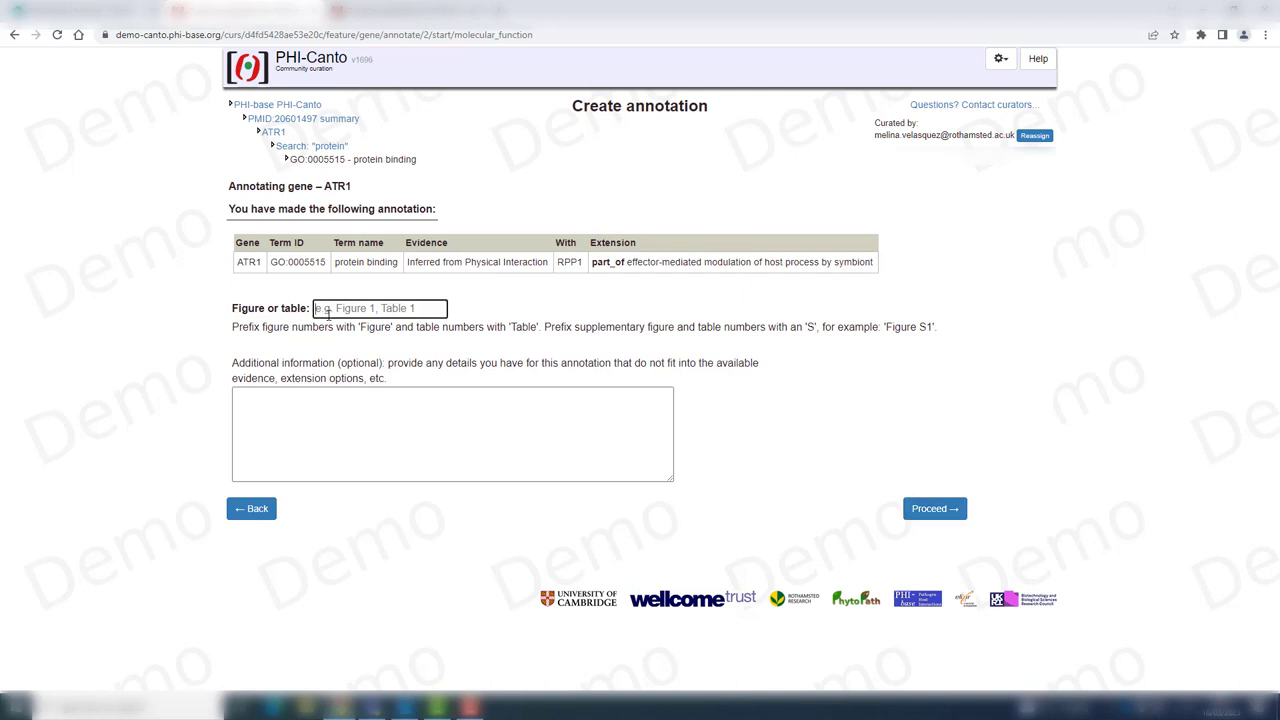
type("Figure 4,5")
left_click(955, 510)
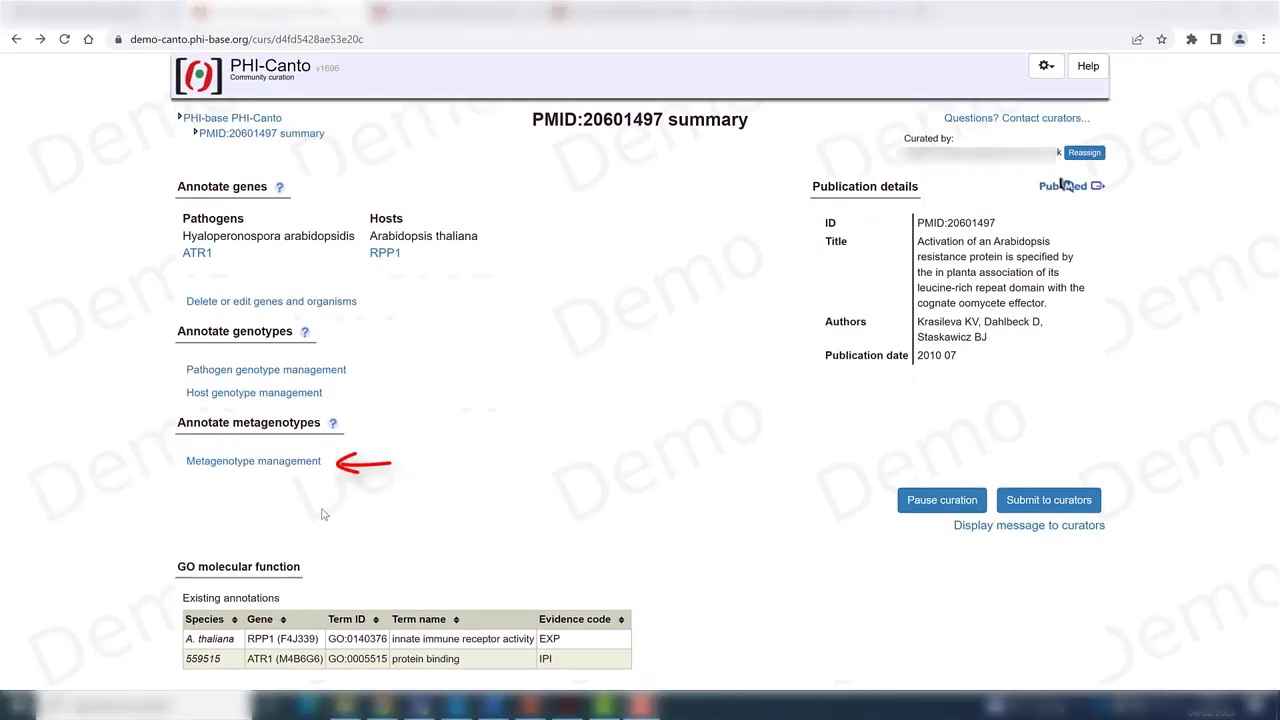
- Make a metagenotype combining pathogen genotype ATR1+ (Emoy2, Citrine tag) with host genotype RPP1+ (ecotype Wassilewskija-0, HA tag)
left_click(289, 463)
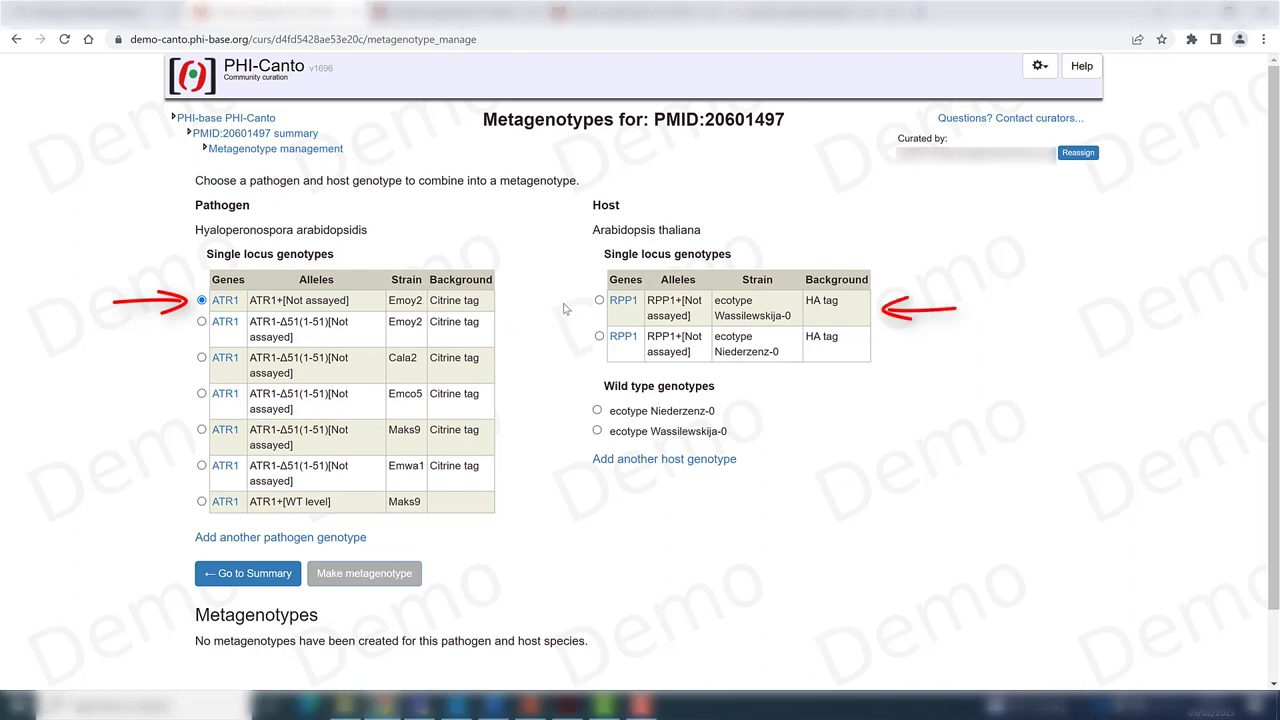
left_click(599, 300)
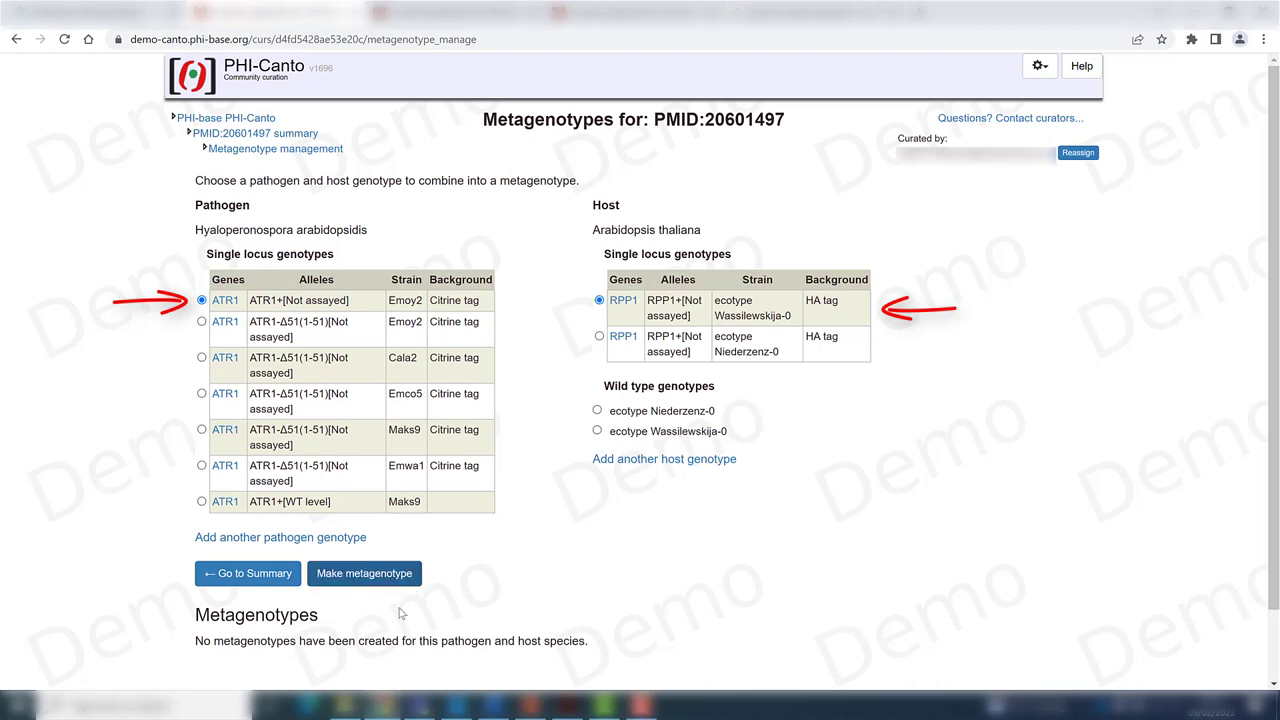
left_click(378, 576)
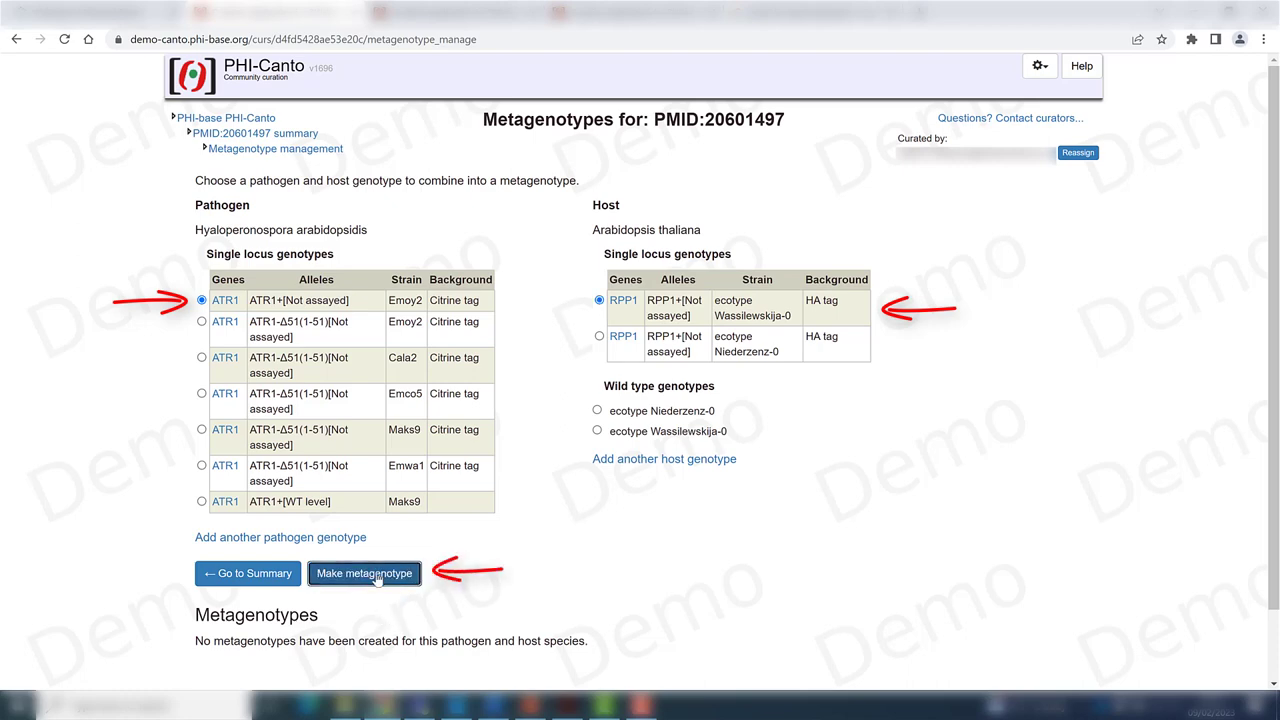
scroll(300, 580, "down", 3)
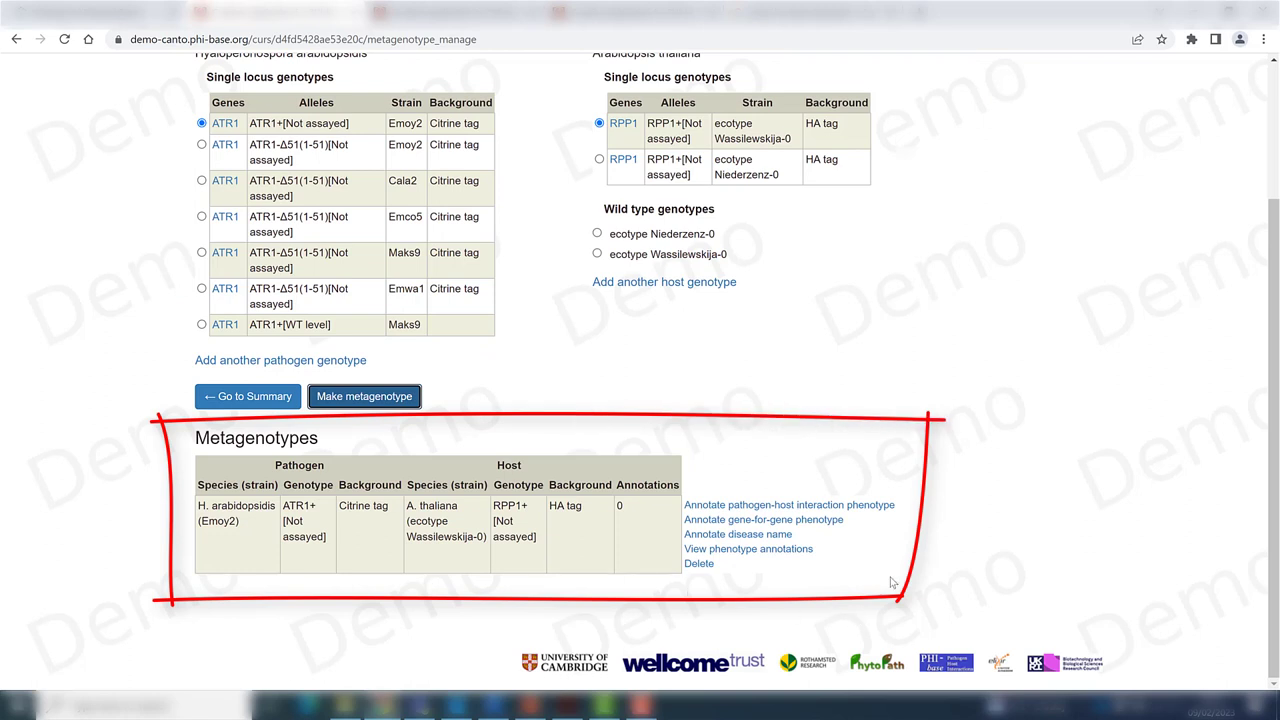
- Start a gene-for-gene phenotype annotation for the metagenotype using "presence of host-defense induced lesion by host hypersensitive response" (PHIPO:0000192)
left_click(818, 520)
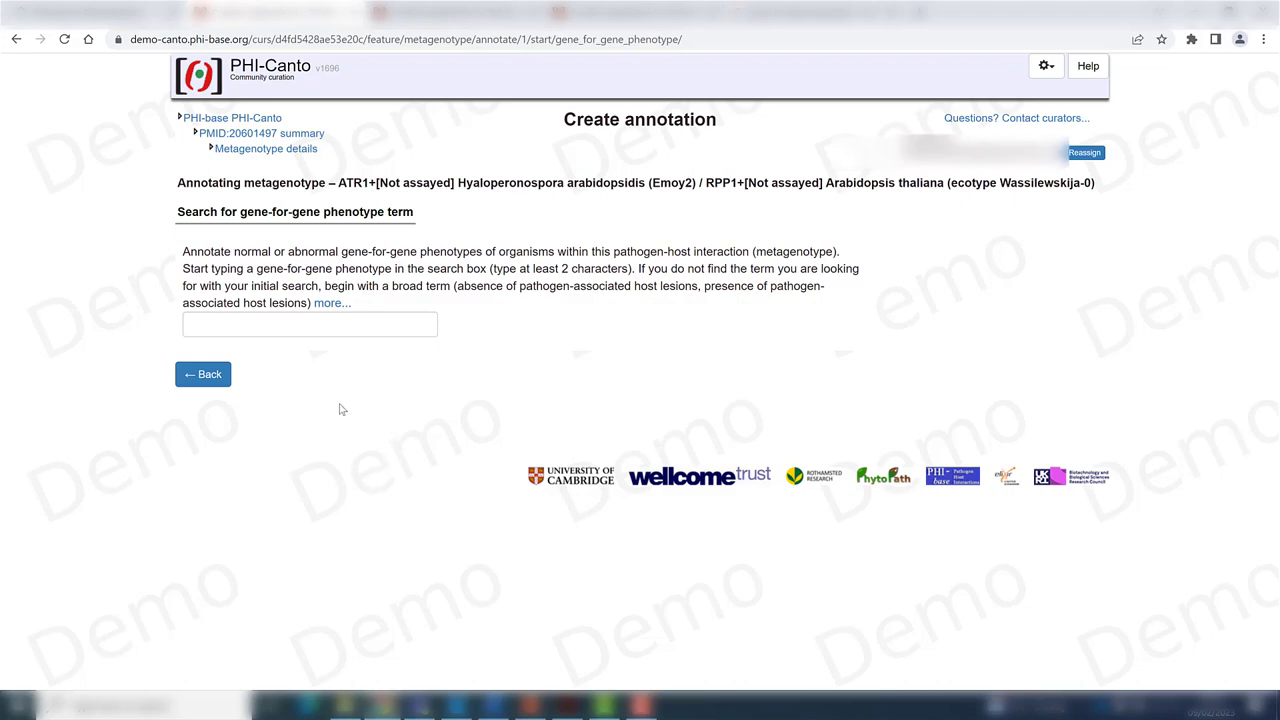
left_click(297, 318)
type("pr")
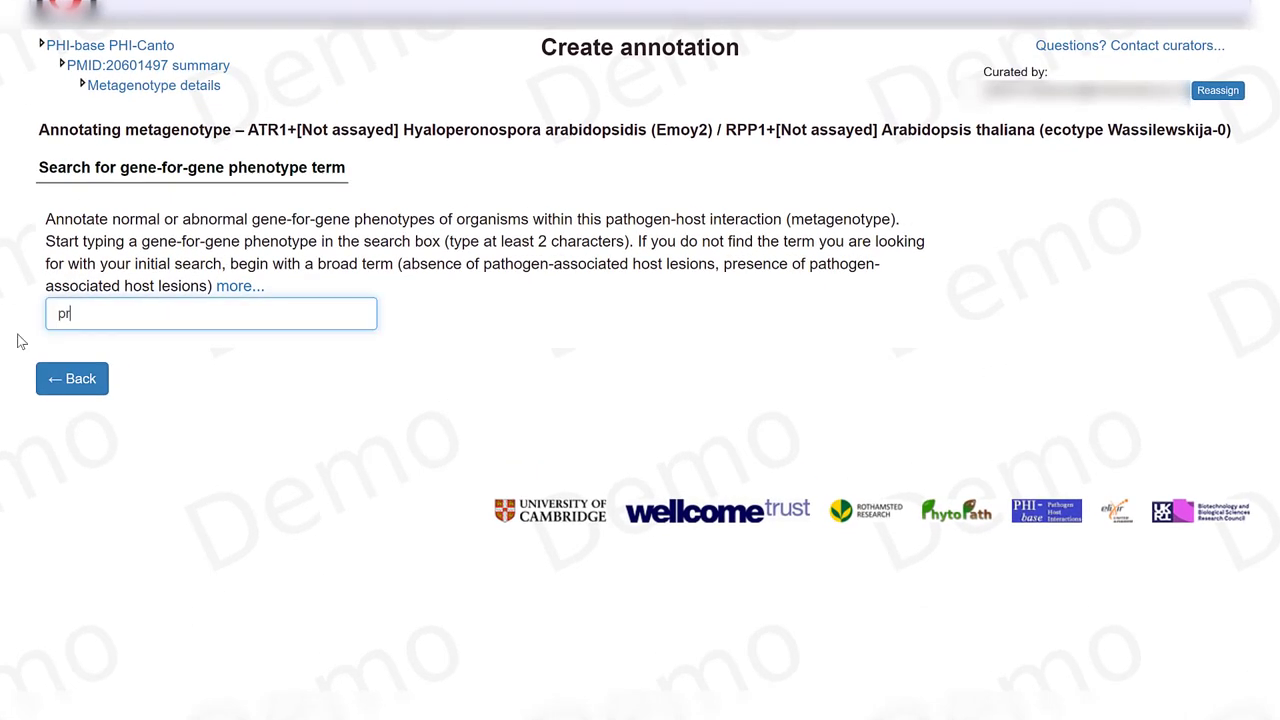
type("esence ")
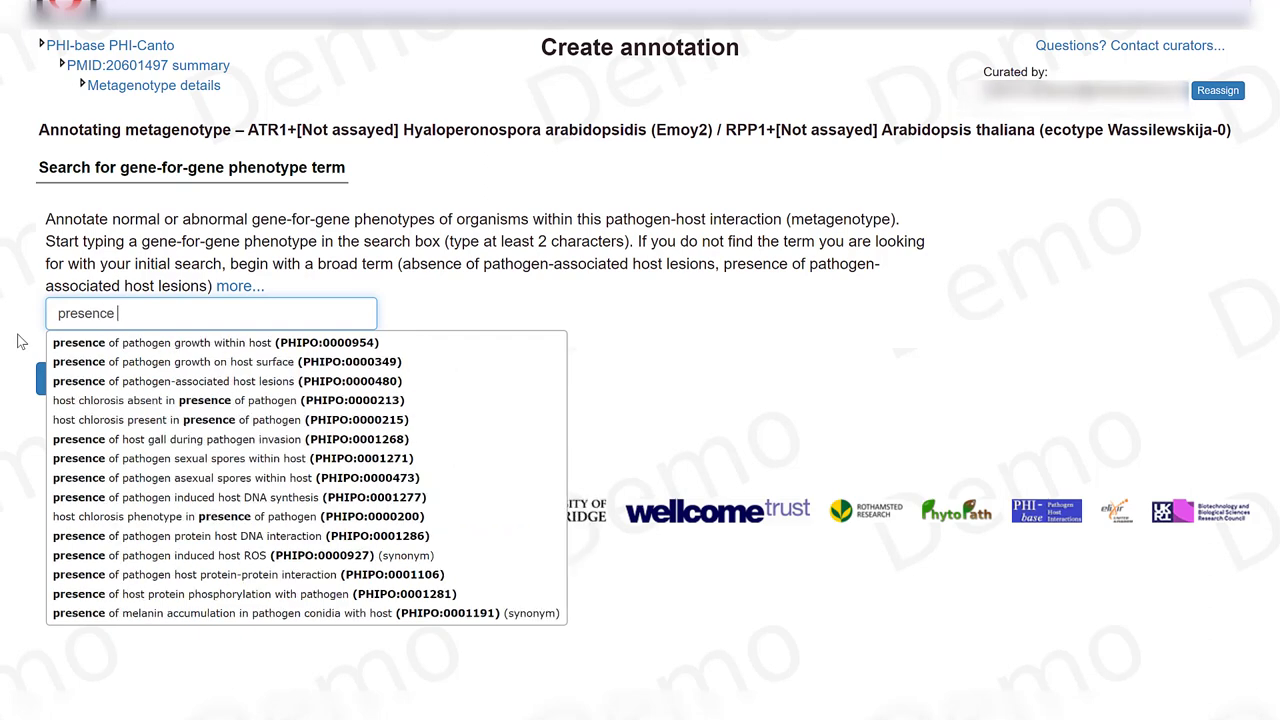
type("of host-ind")
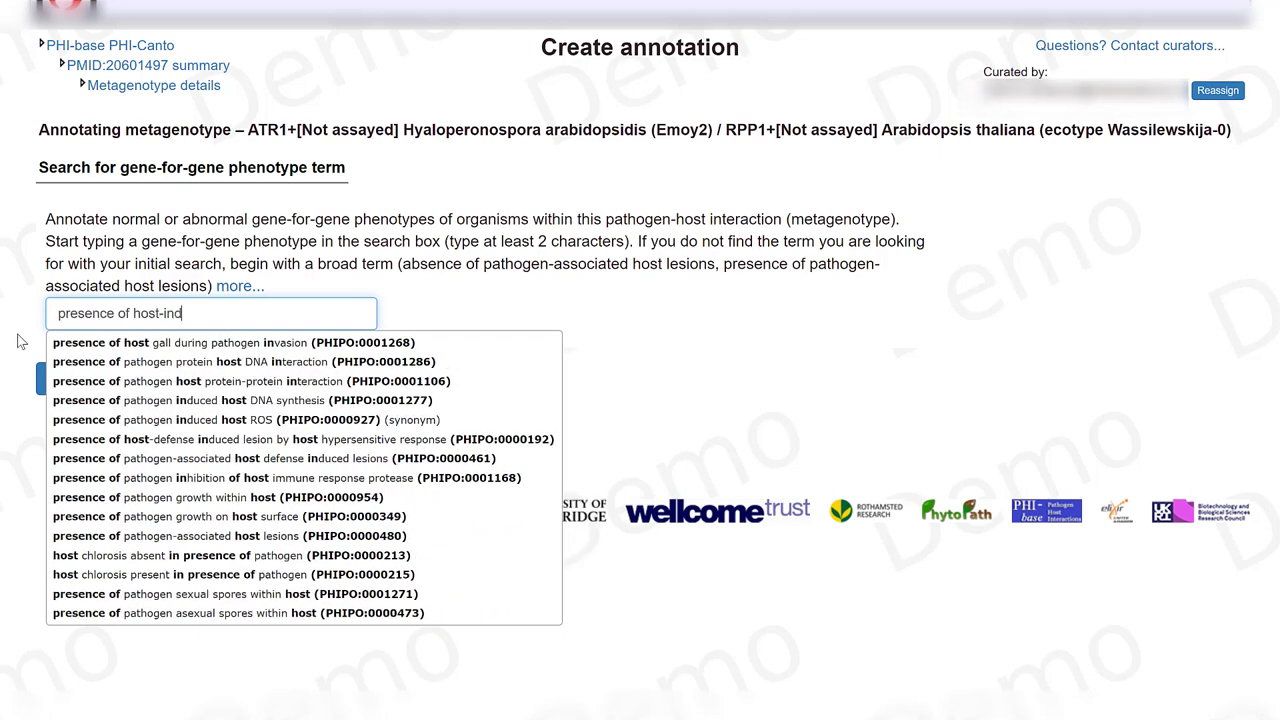
type("uced")
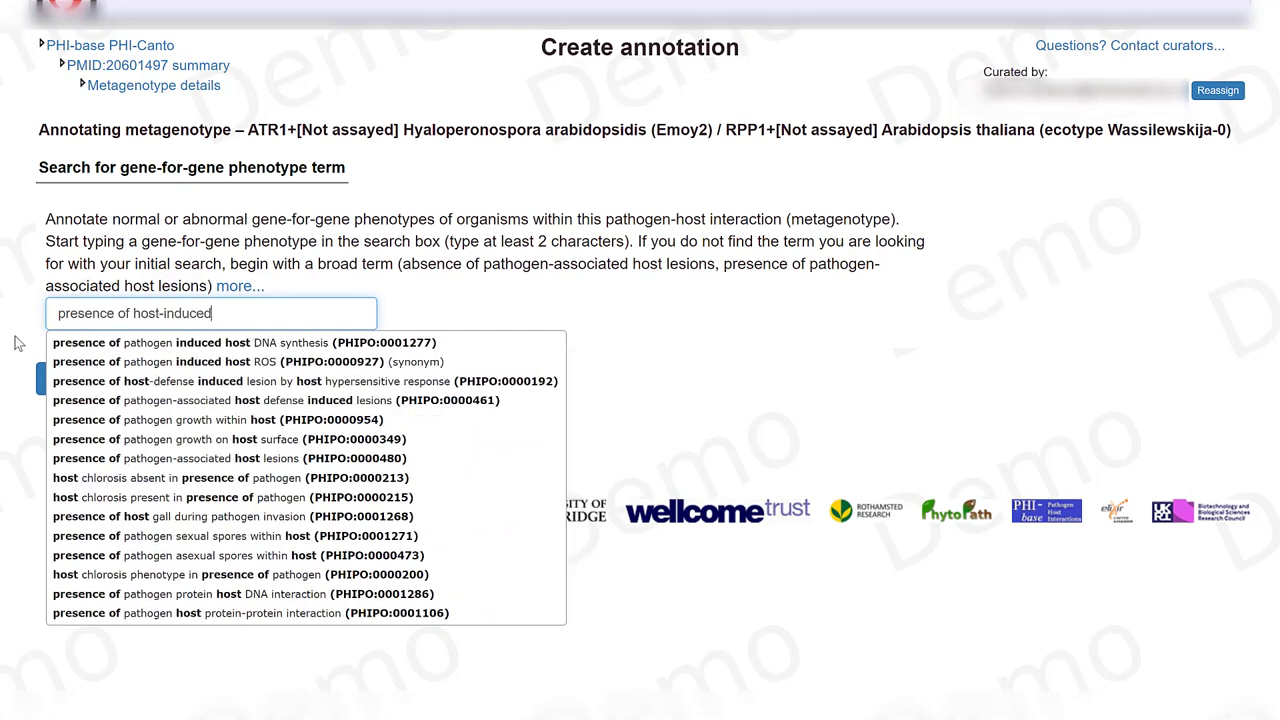
left_click(147, 381)
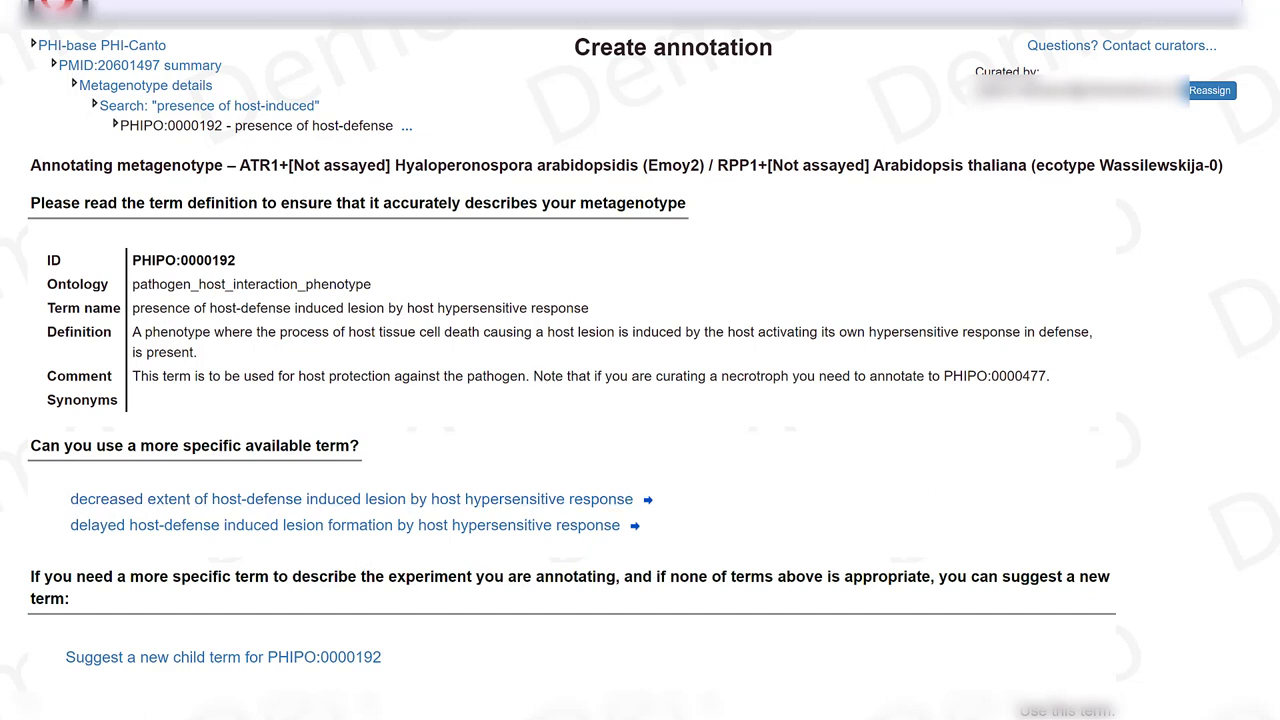
left_click(1067, 710)
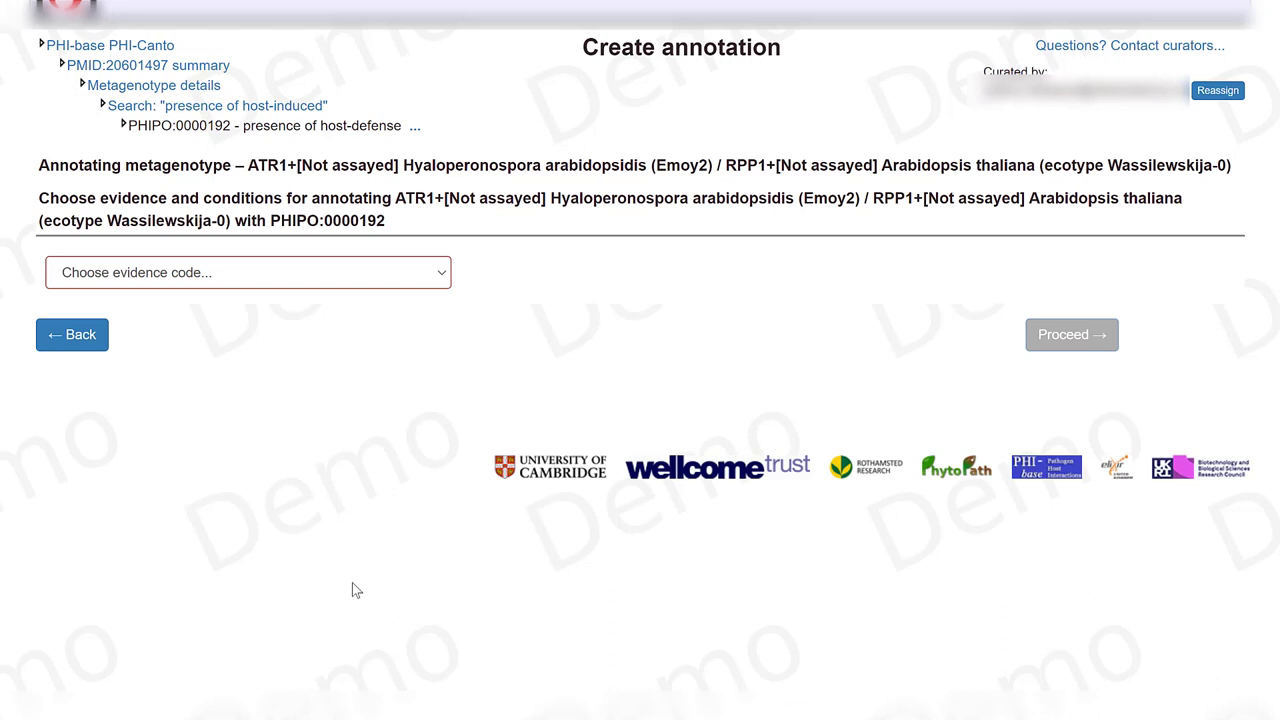
- Set the evidence to Macroscopic observation (qualitative observation) with the conditions "delivery mechanism: agrobacterium" and "heterologous species tobacco"
left_click(437, 280)
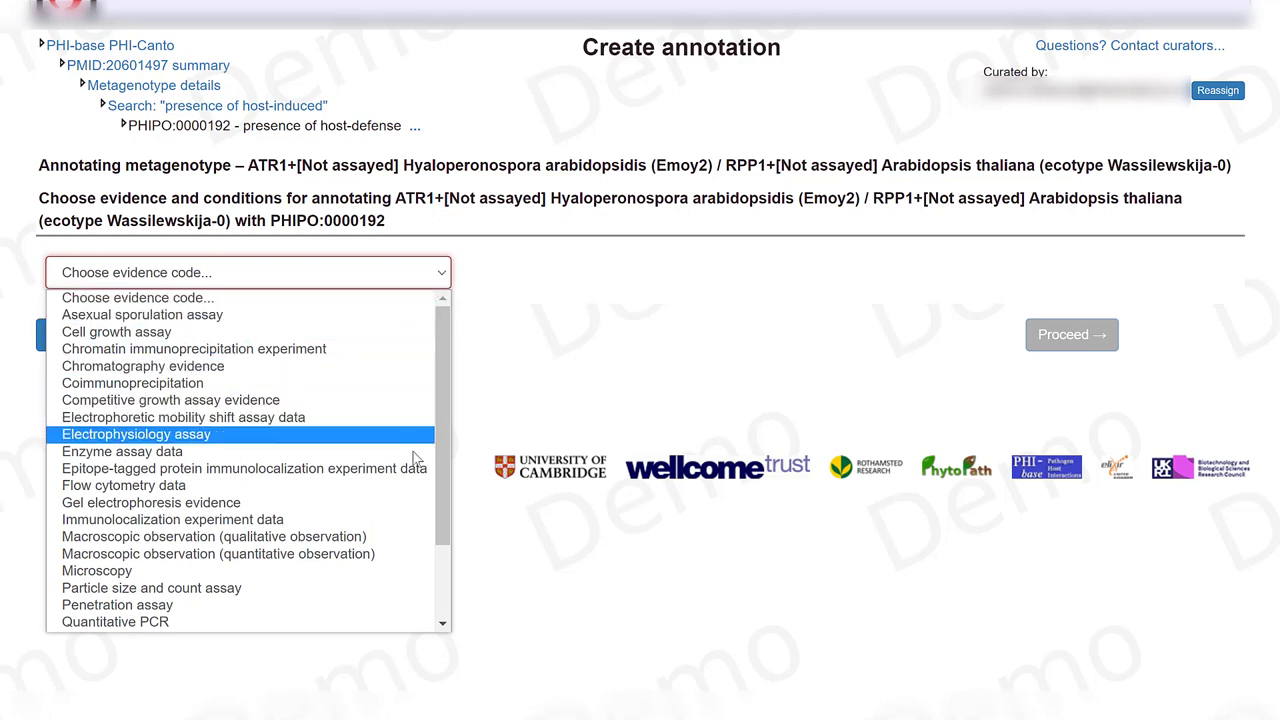
left_click(386, 537)
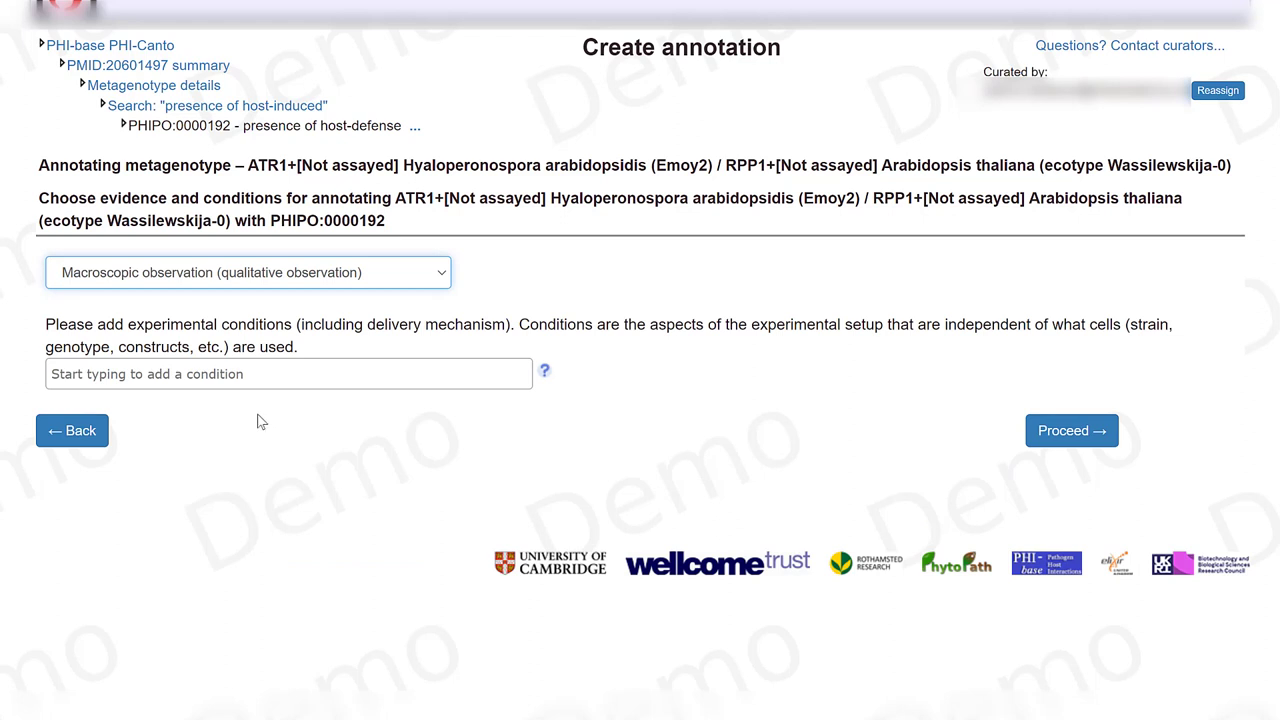
left_click(260, 374)
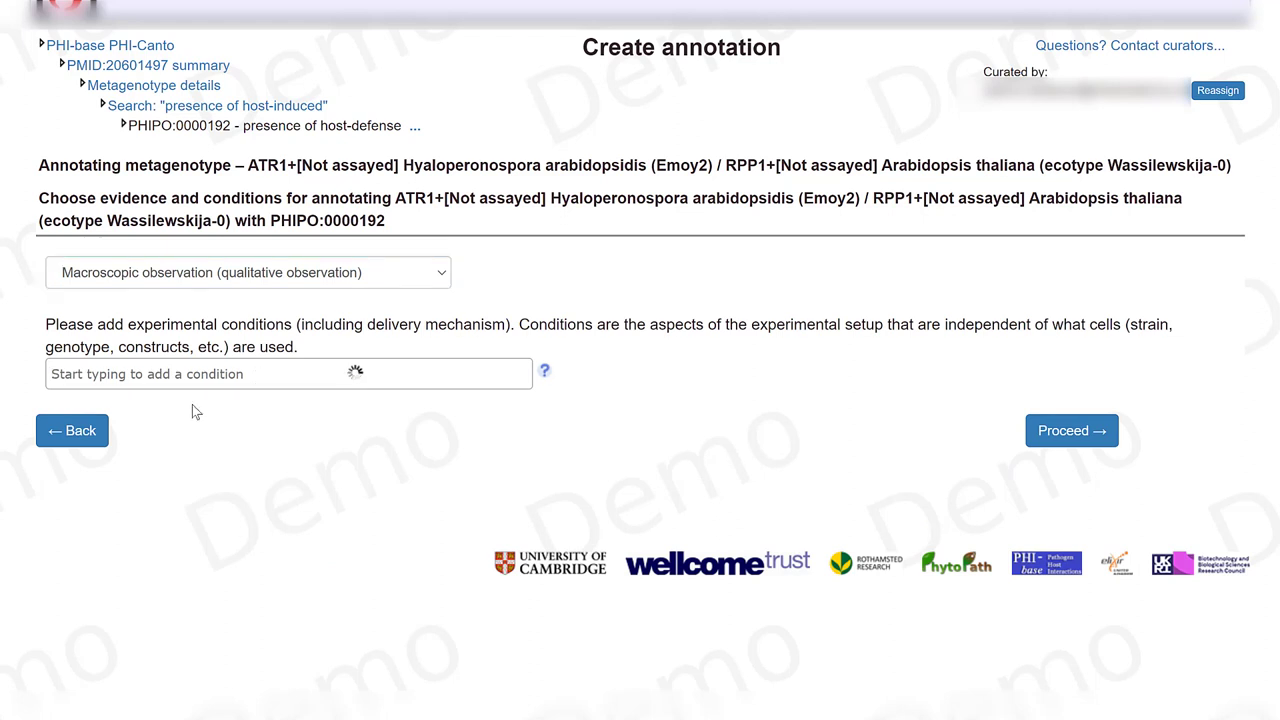
type("deli")
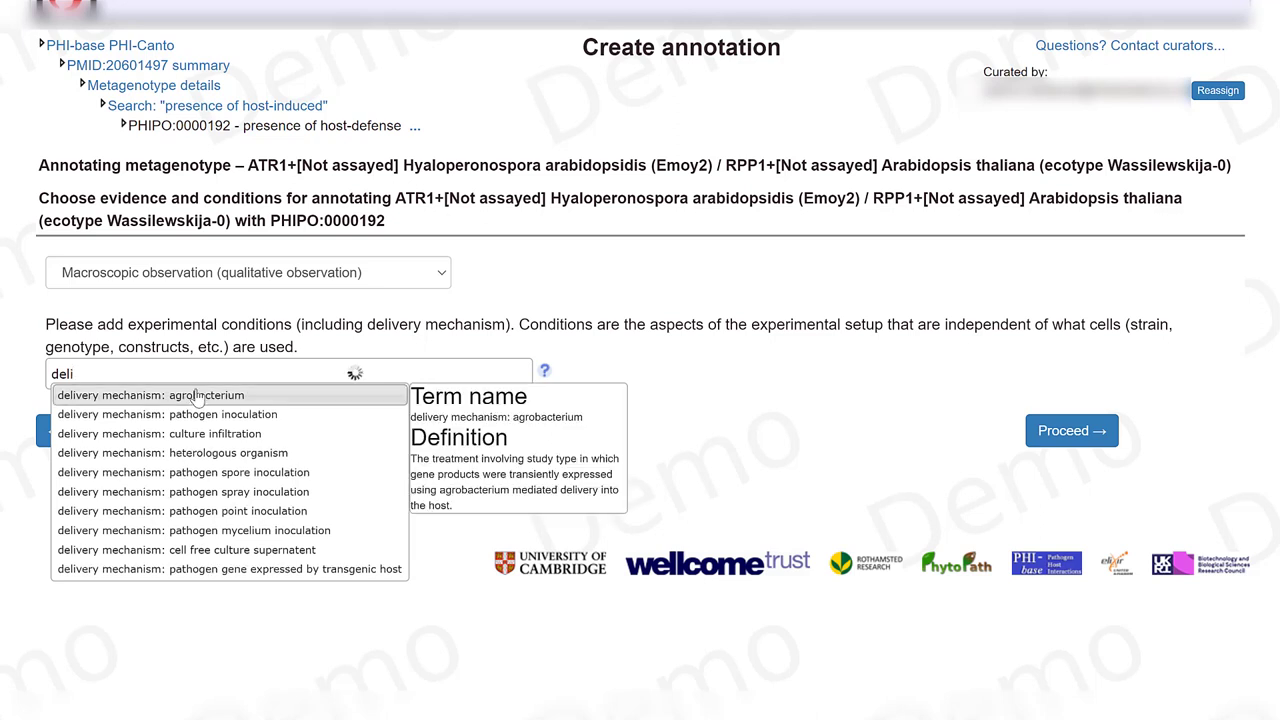
left_click(198, 395)
type("hete")
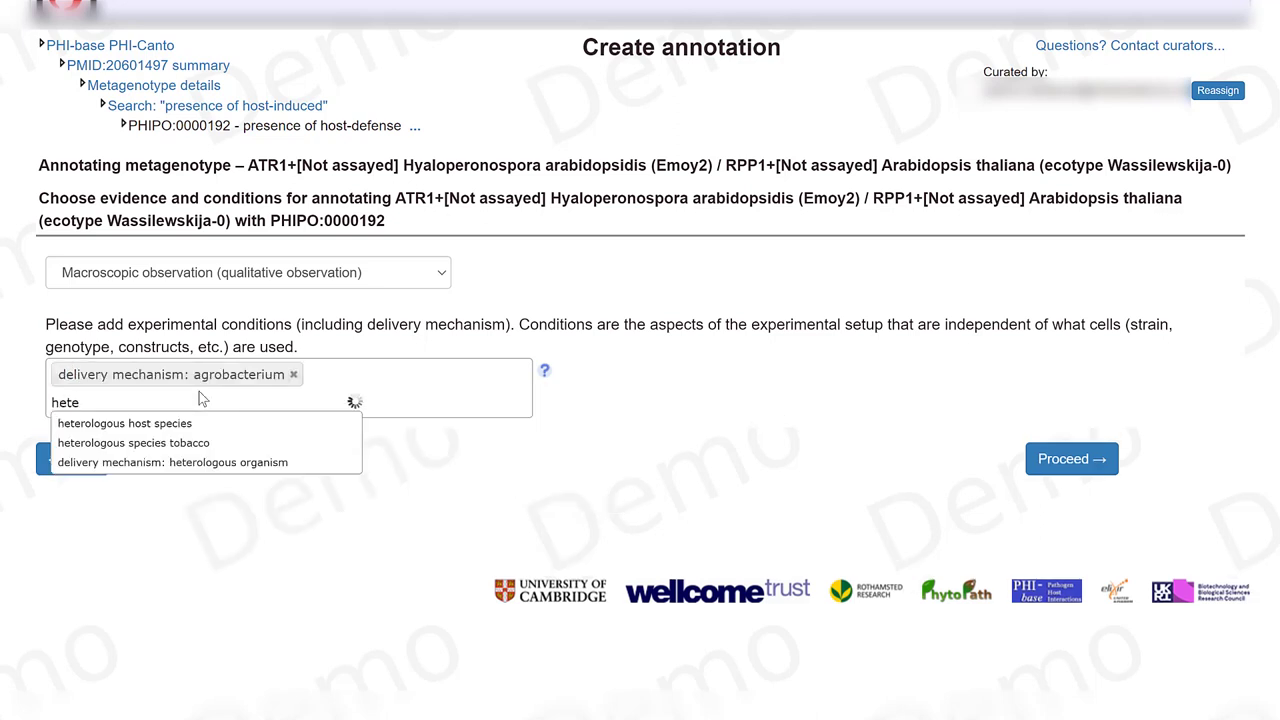
left_click(187, 443)
left_click(1086, 468)
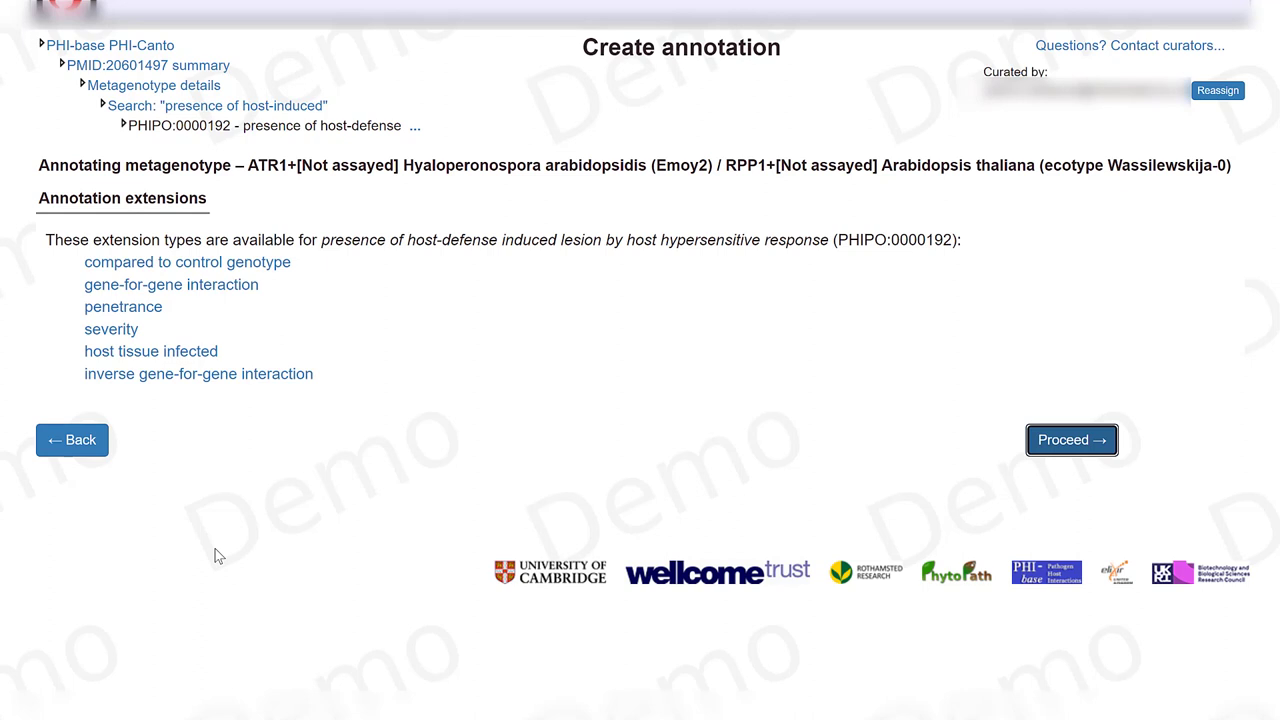
- Add extensions for host tissue infected "leaf" and gene-for-gene interaction "incompatible interaction, recognizable pathogen effector present, functional host resistance gene present" (PHIPO_EXT:0000018)
left_click(204, 358)
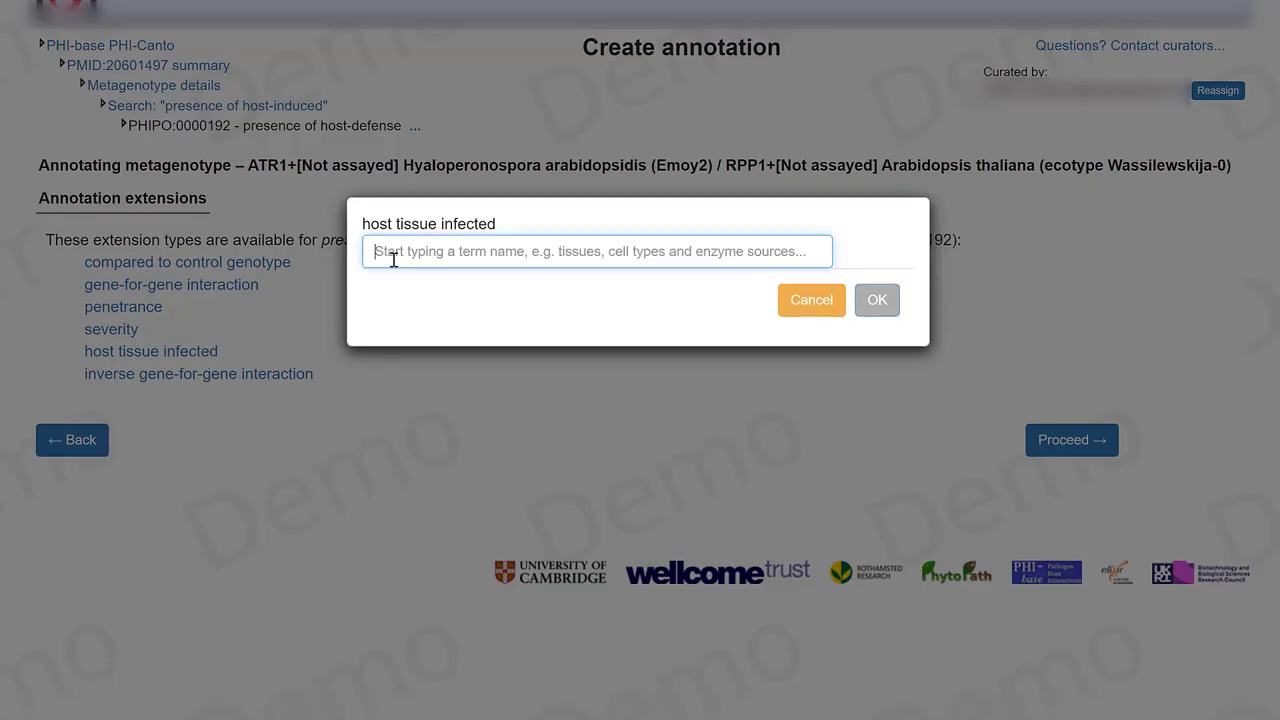
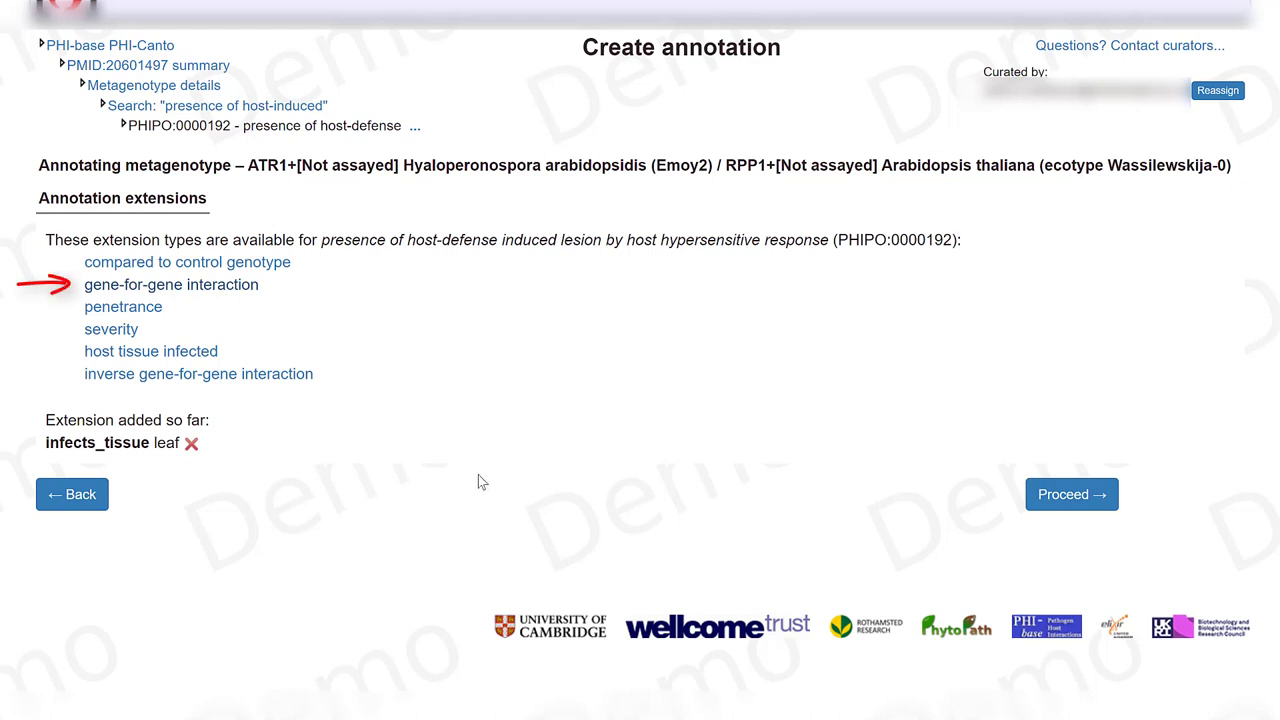
left_click(241, 292)
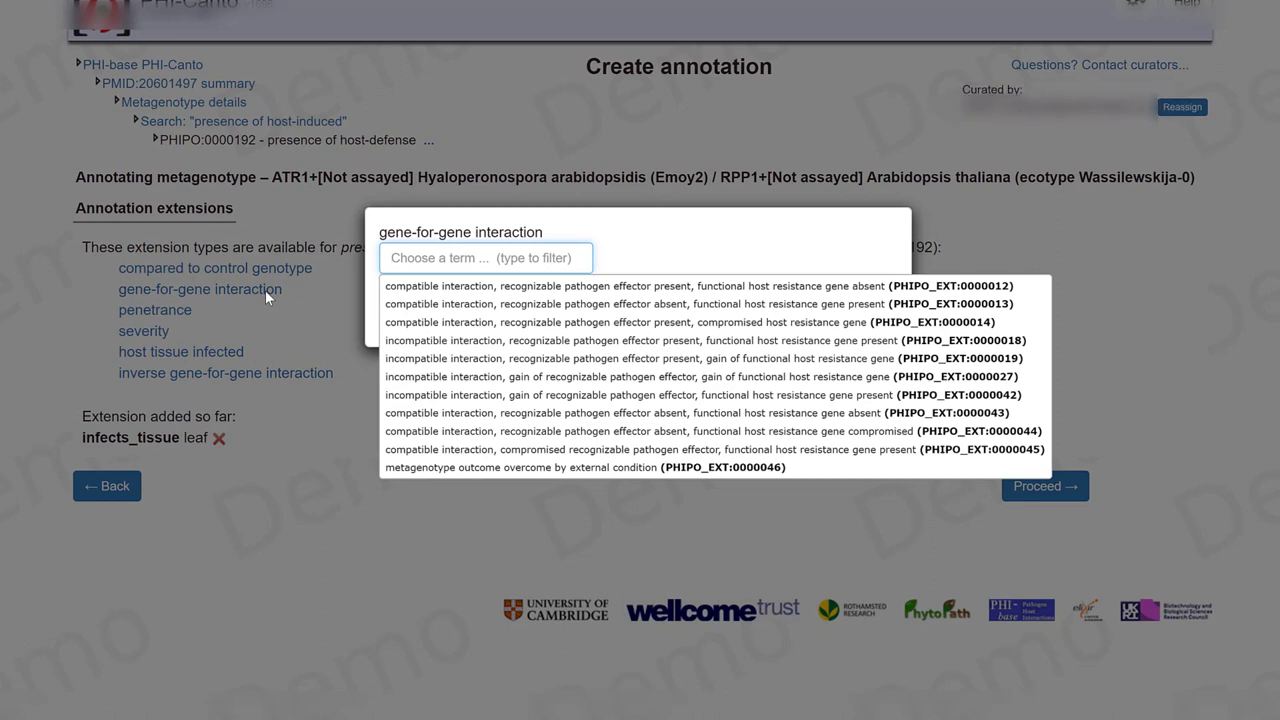
mouse_move(391, 290)
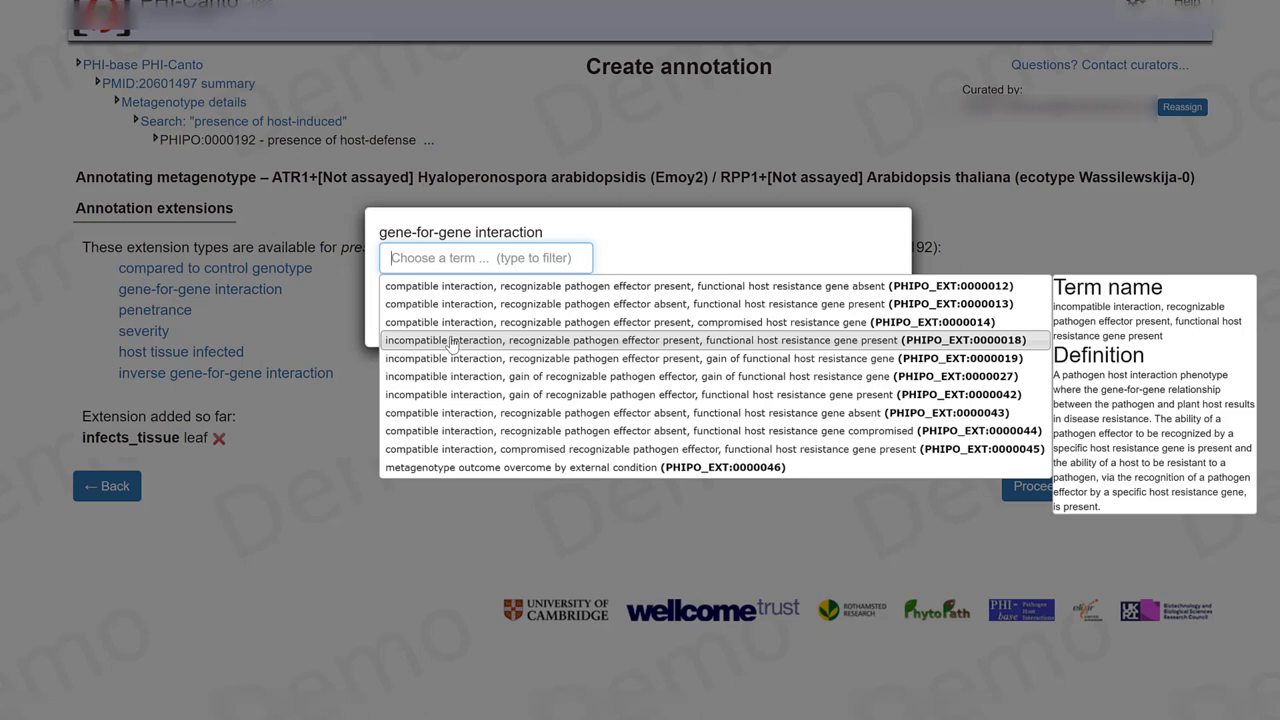
left_click(453, 341)
left_click(874, 310)
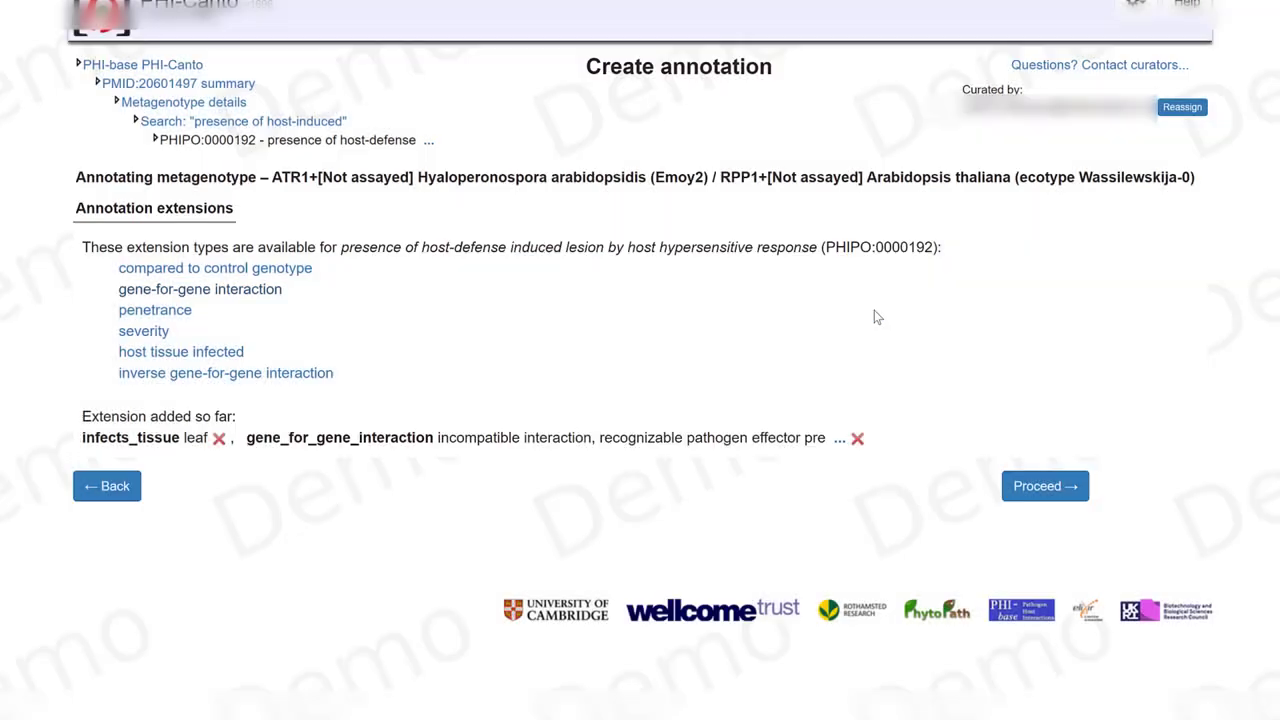
left_click(1045, 486)
- Enter "Figure 2a" and the comment "pathogen 'nv','WT-ref', host 'nv', 'WT-other' CONTROL", and complete the phenotype annotation
left_click(287, 442)
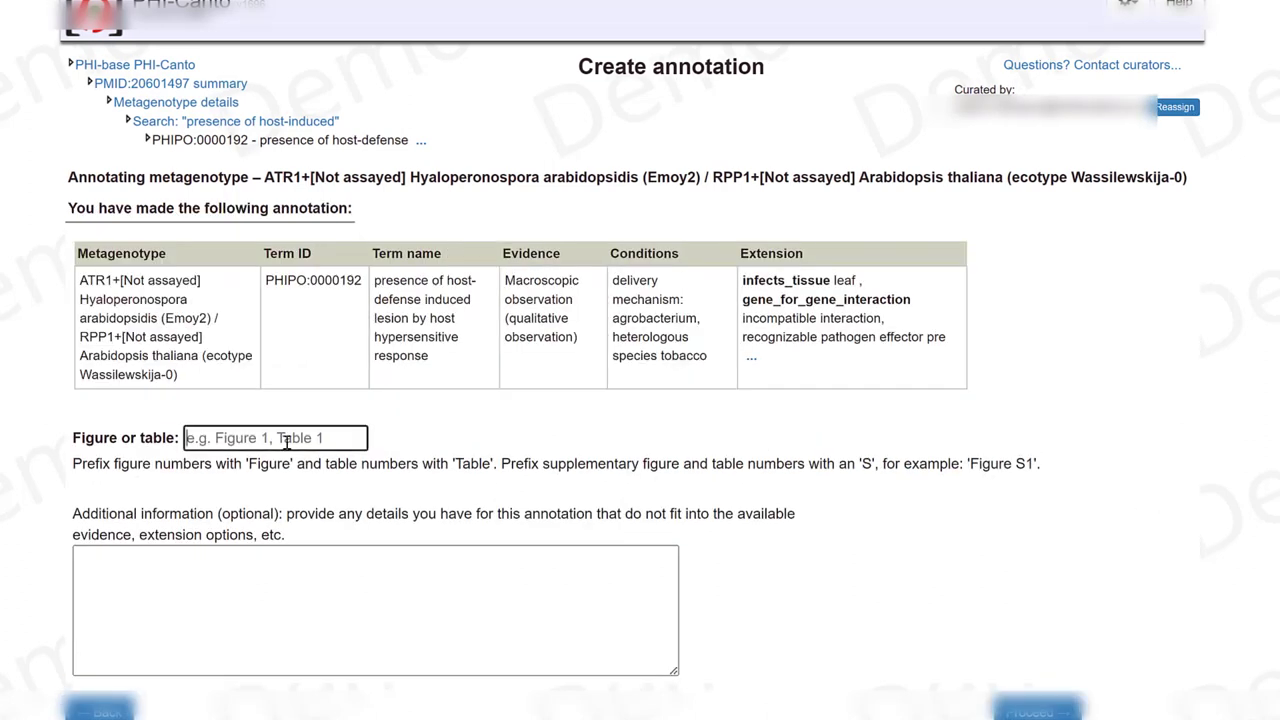
type("F")
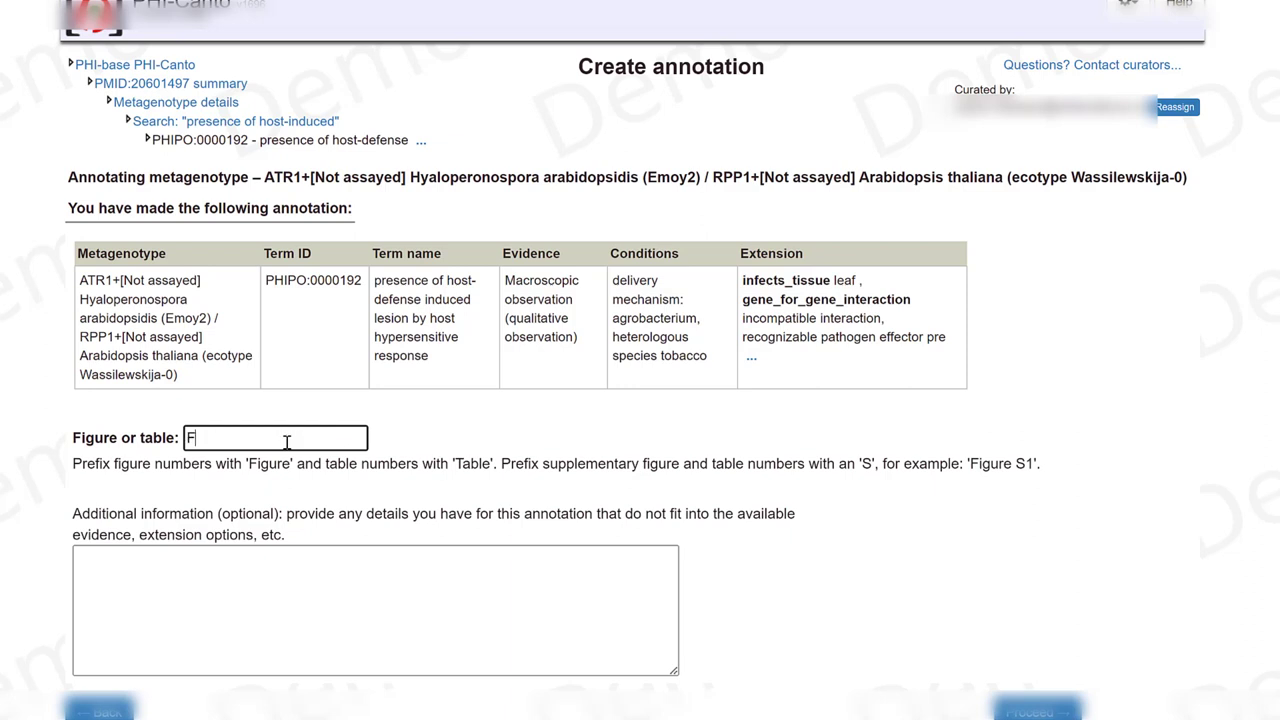
type("igure 2a")
left_click(291, 592)
left_click(291, 590)
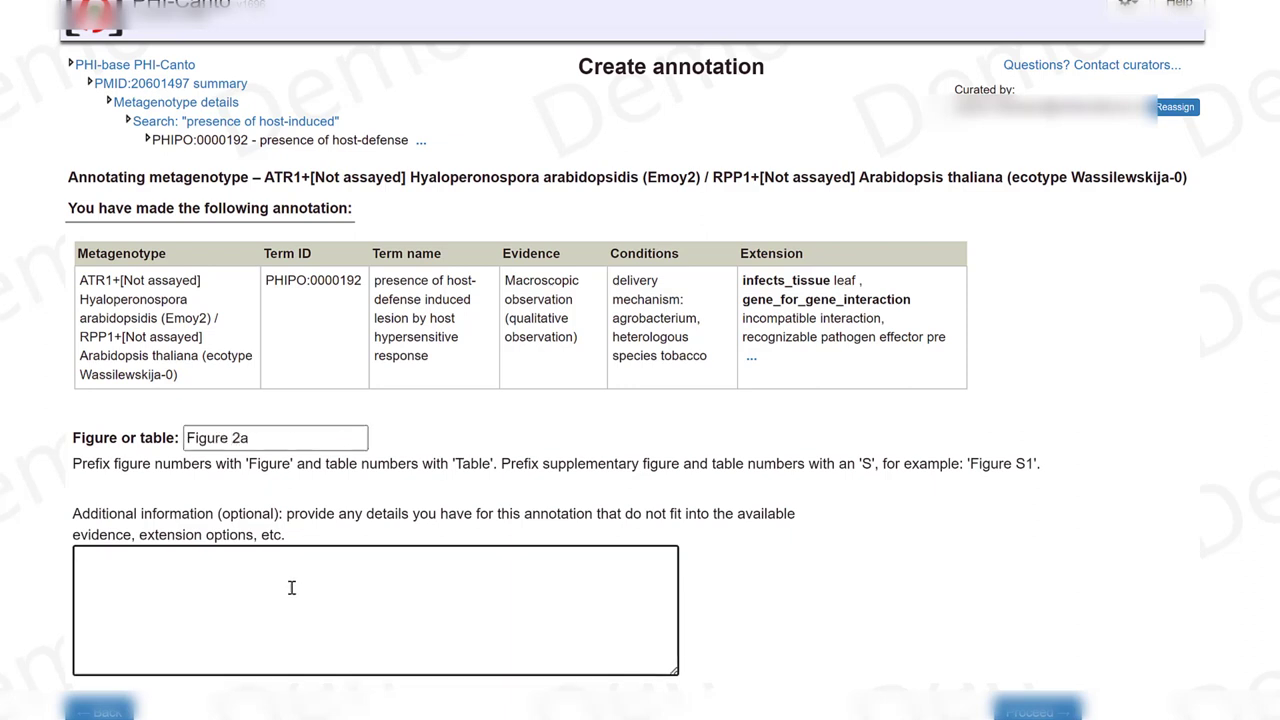
type("pathogen 'nv','WT-ref', host 'nv', 'WT-other' CONTROL")
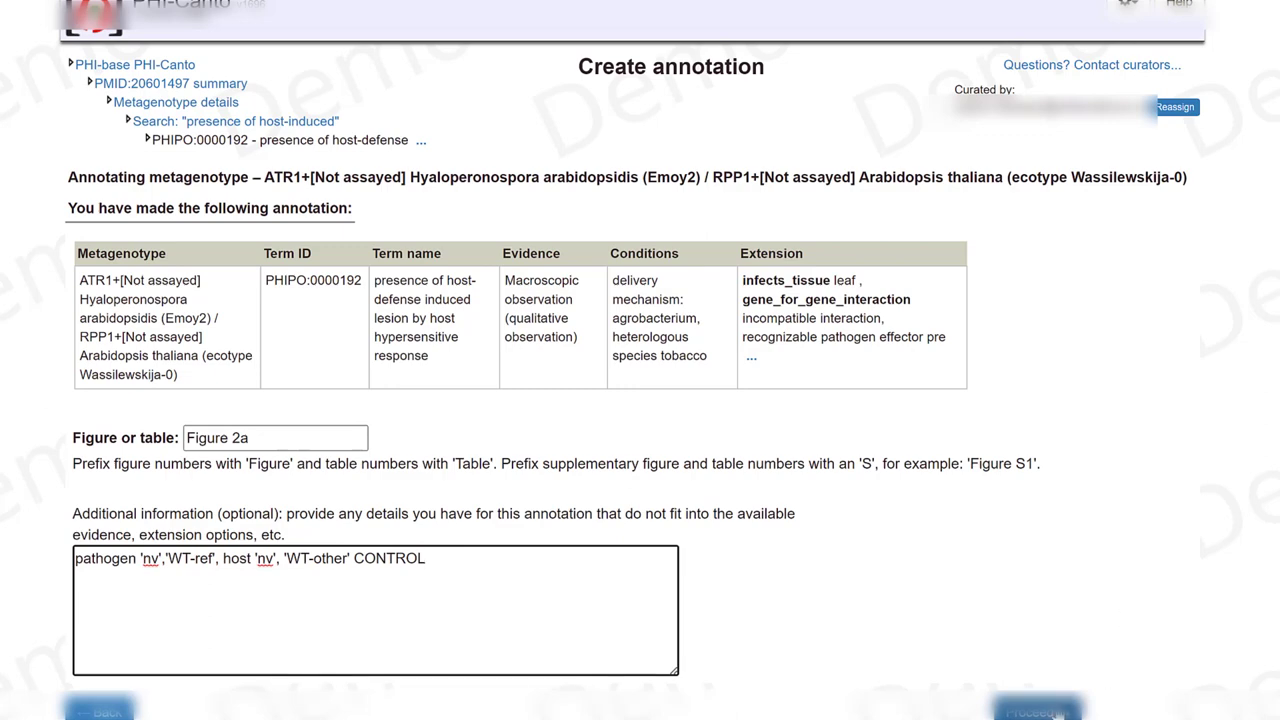
left_click(1055, 712)
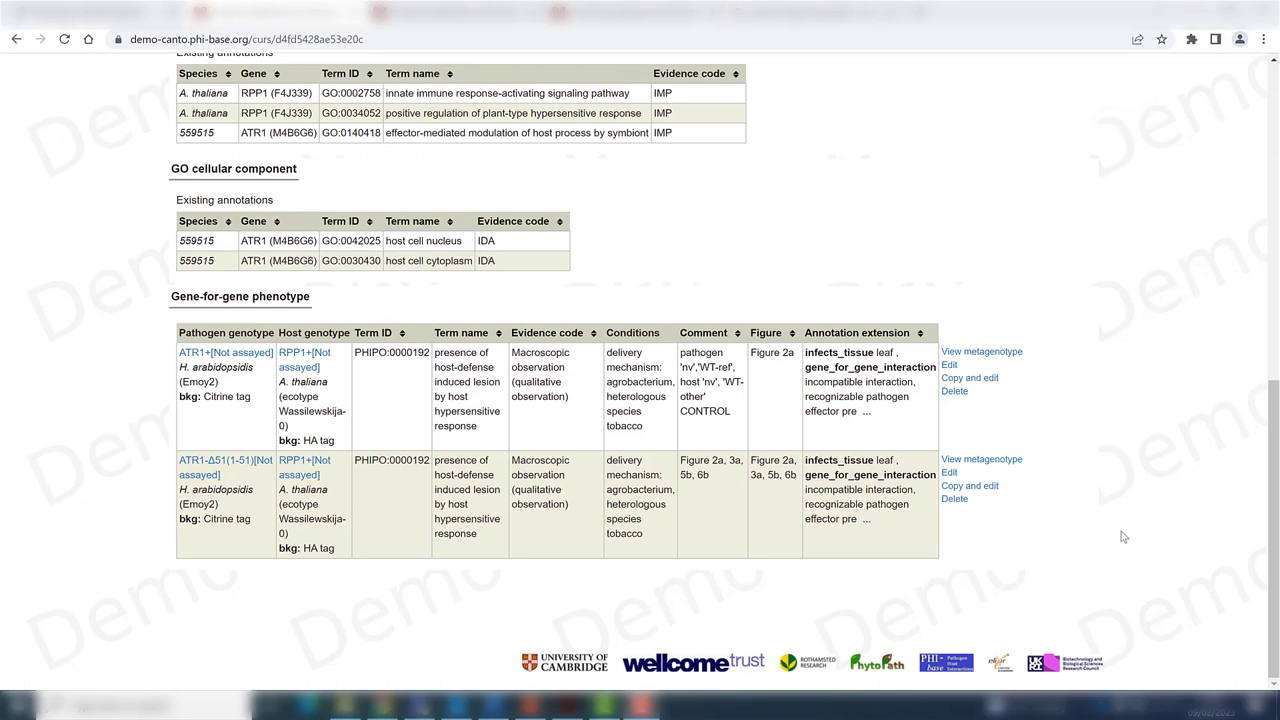
- Start a new host allele for RPP1 in host genotype management, named "RPP1-TIR", with the strain "ecotype Wassilewskija-0"
scroll(1135, 542, "up", 3)
scroll(1140, 541, "up", 2)
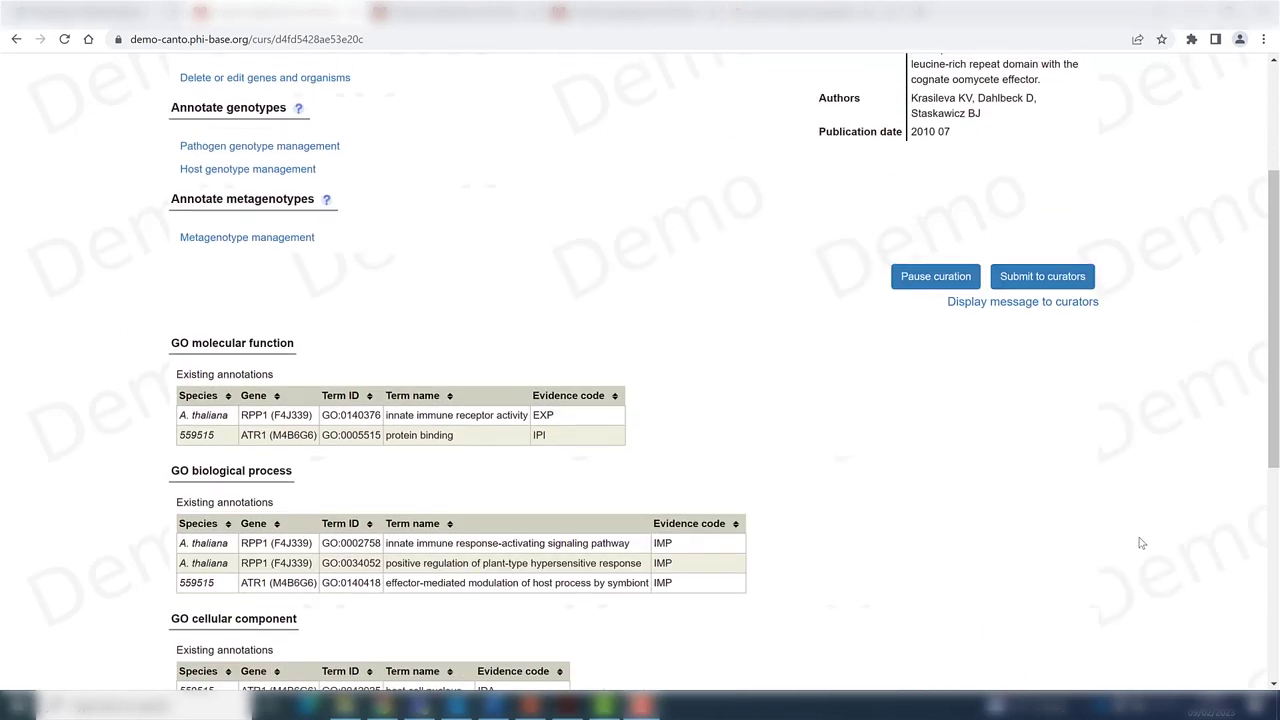
scroll(743, 294, "up", 2)
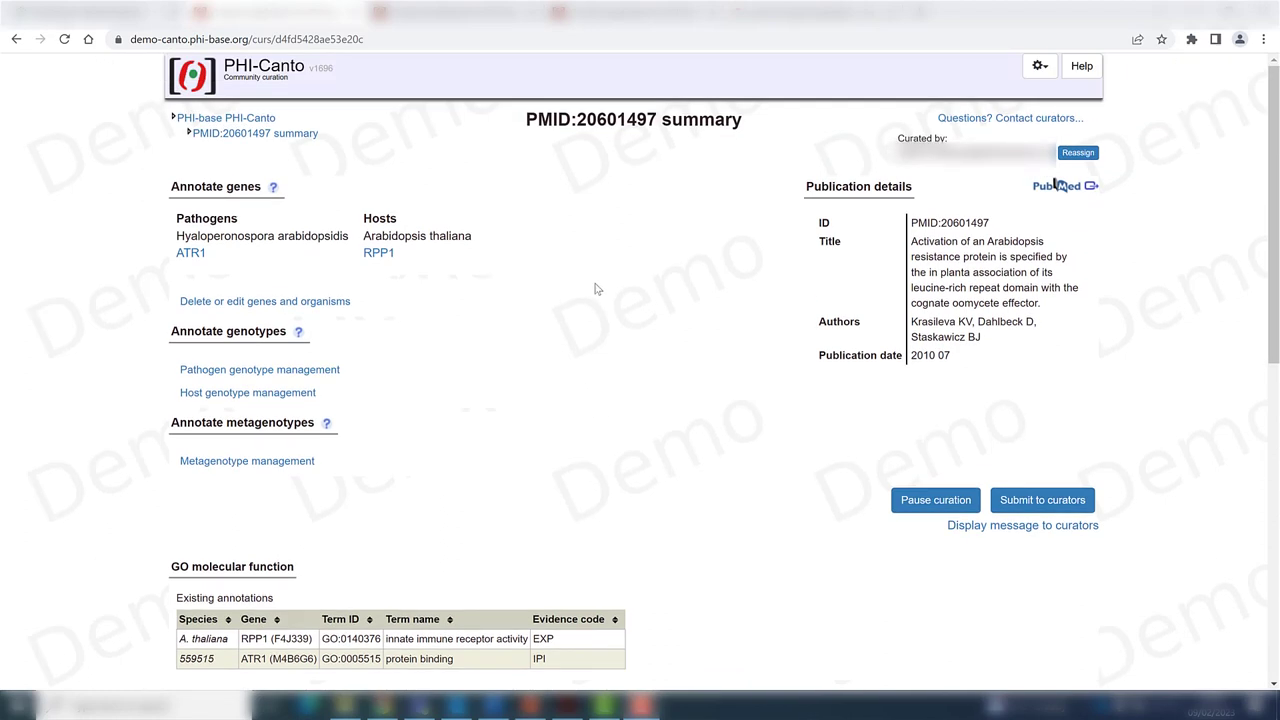
left_click(279, 396)
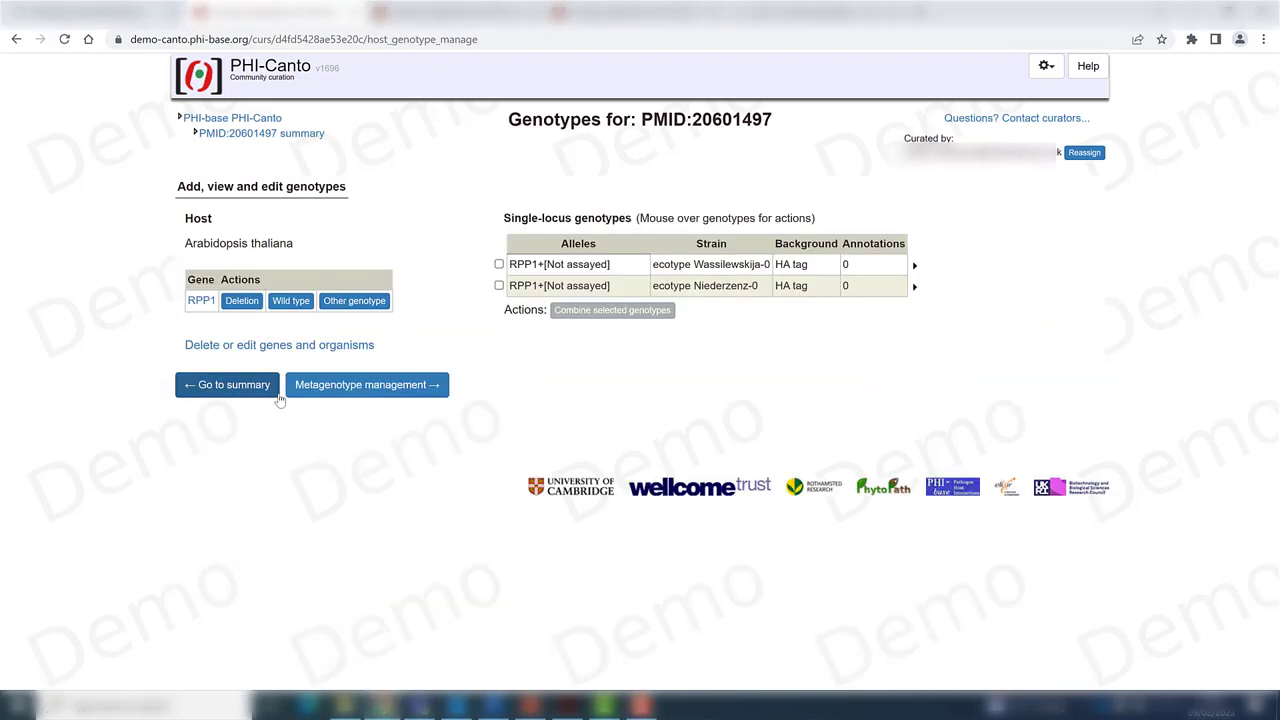
left_click(371, 303)
left_click(434, 264)
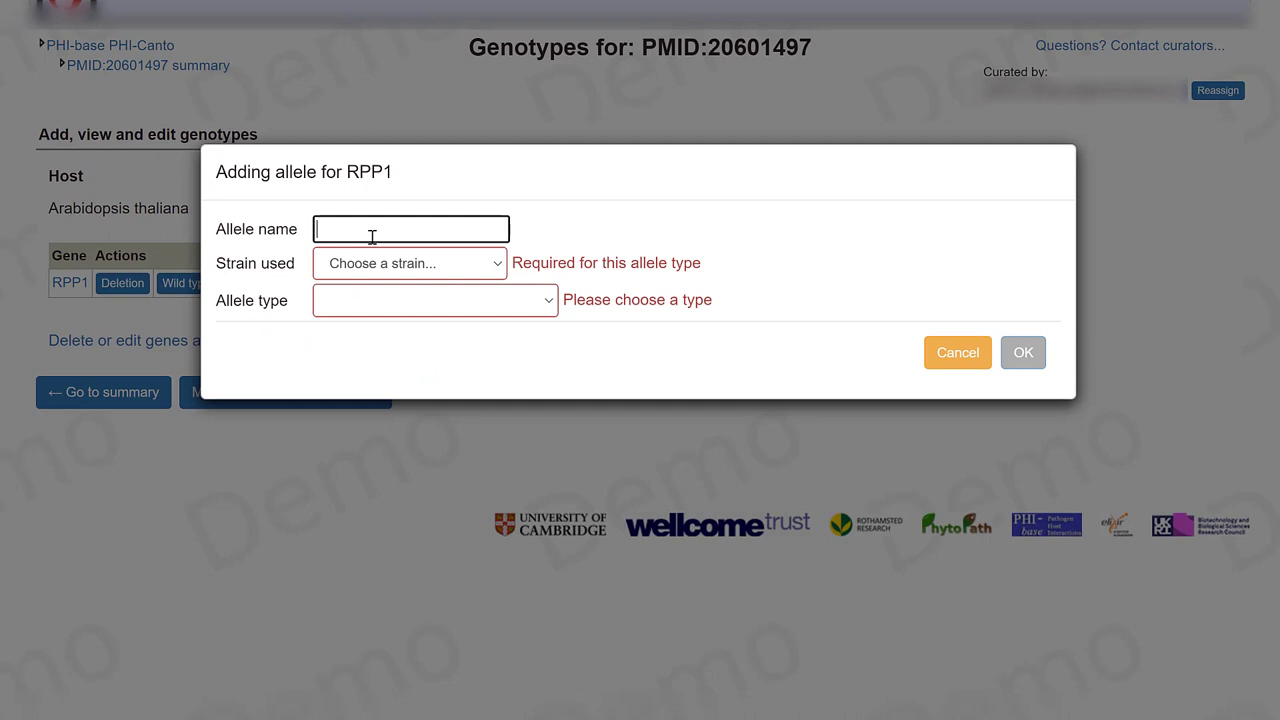
type("RPP1")
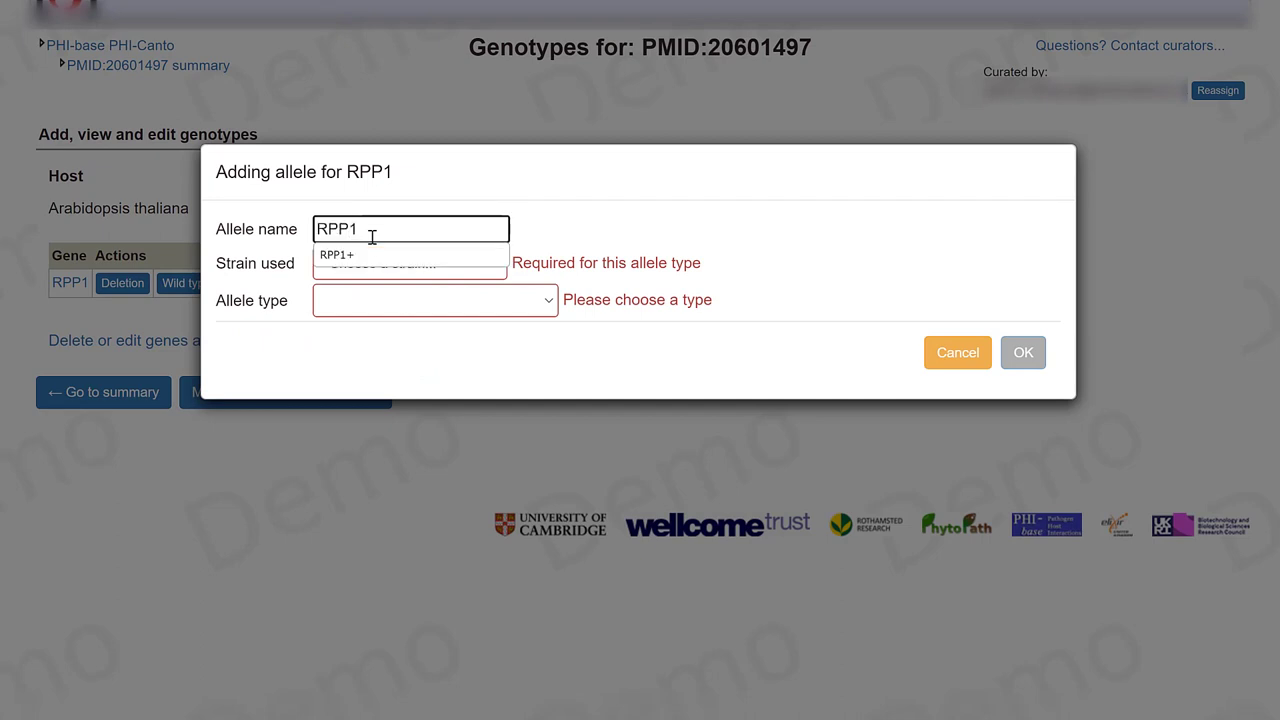
type("-TIR")
left_click(405, 264)
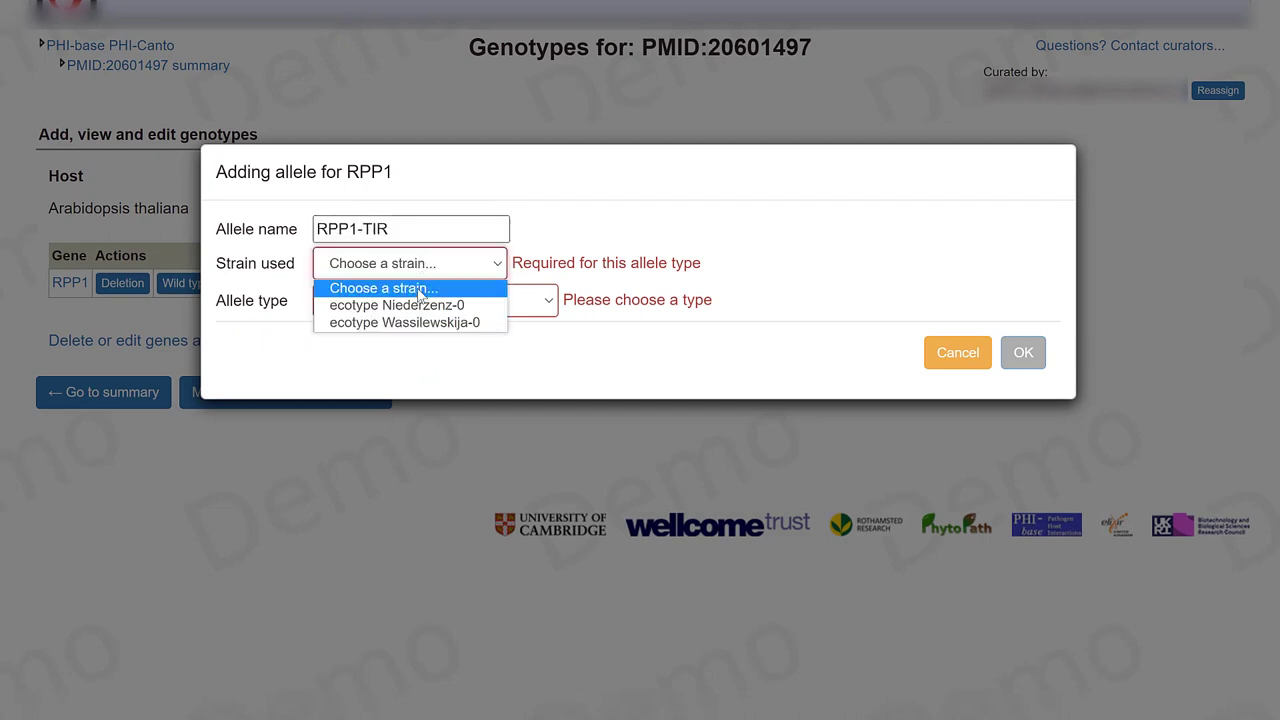
left_click(410, 322)
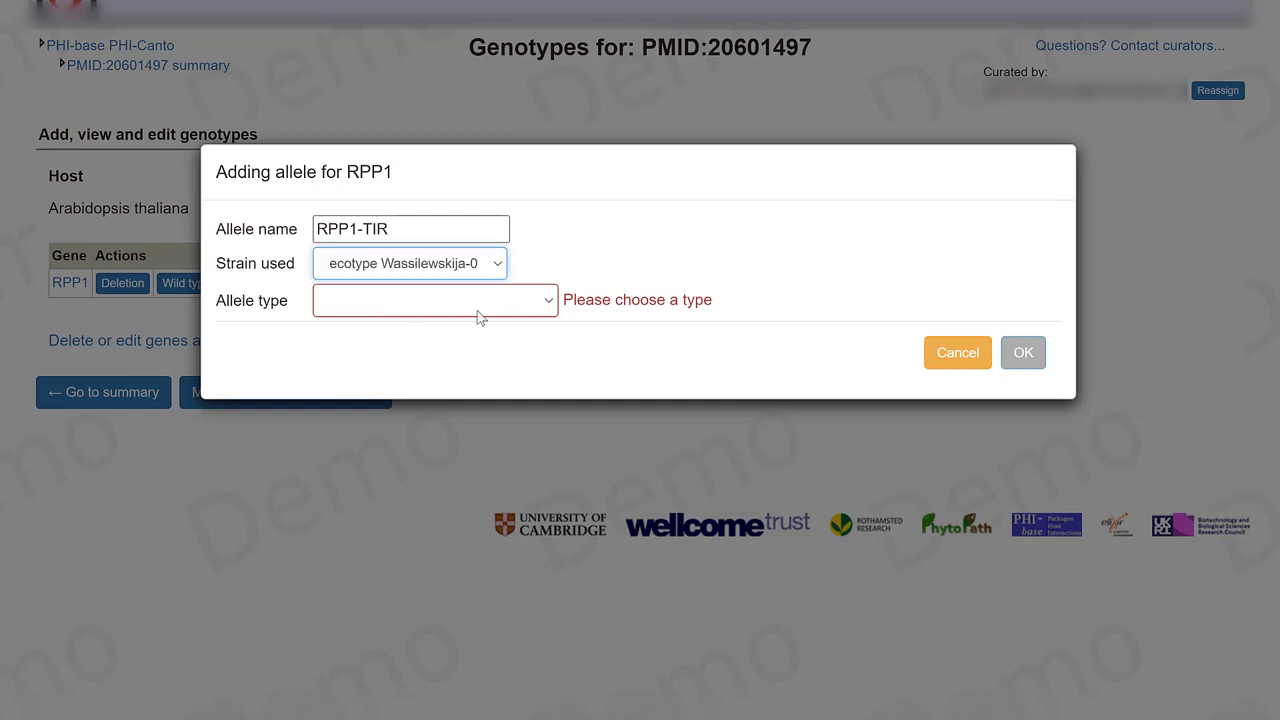
- Define the RPP1-TIR allele as "partial deletion, amino acid" with deleted residues 266-1221 and expression "Not assayed", and save it
left_click(541, 308)
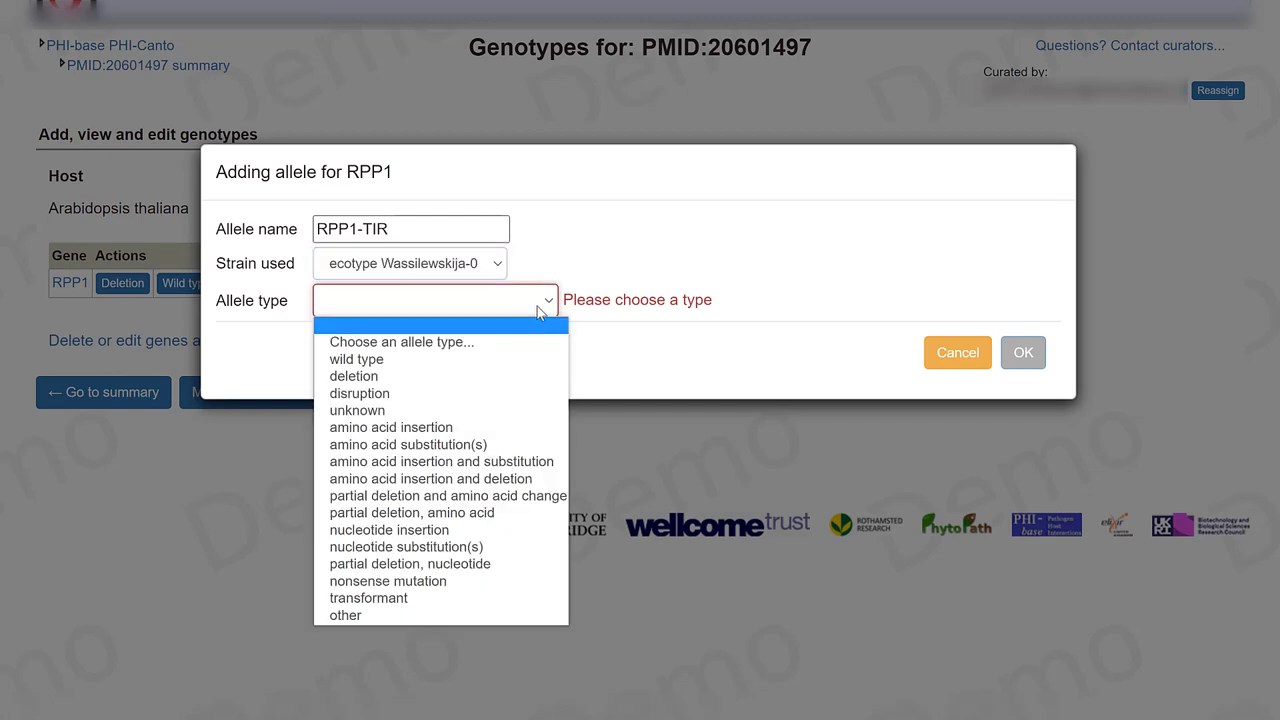
left_click(490, 516)
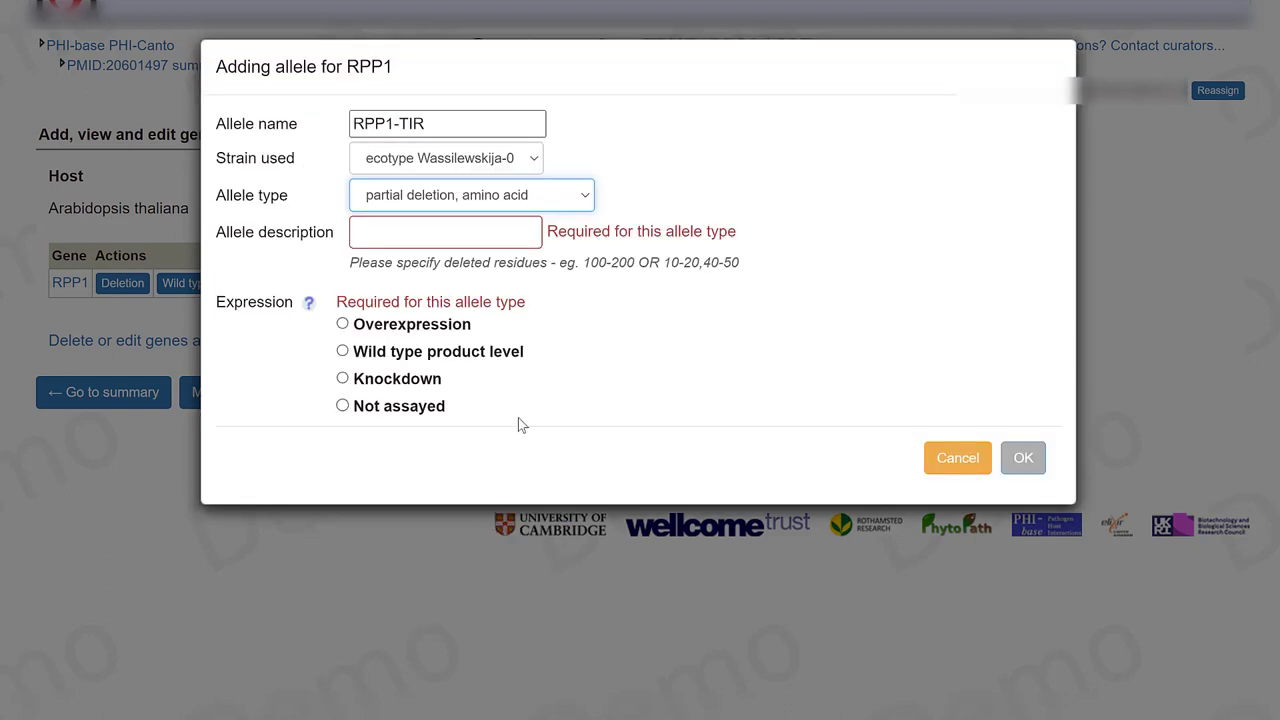
left_click(435, 237)
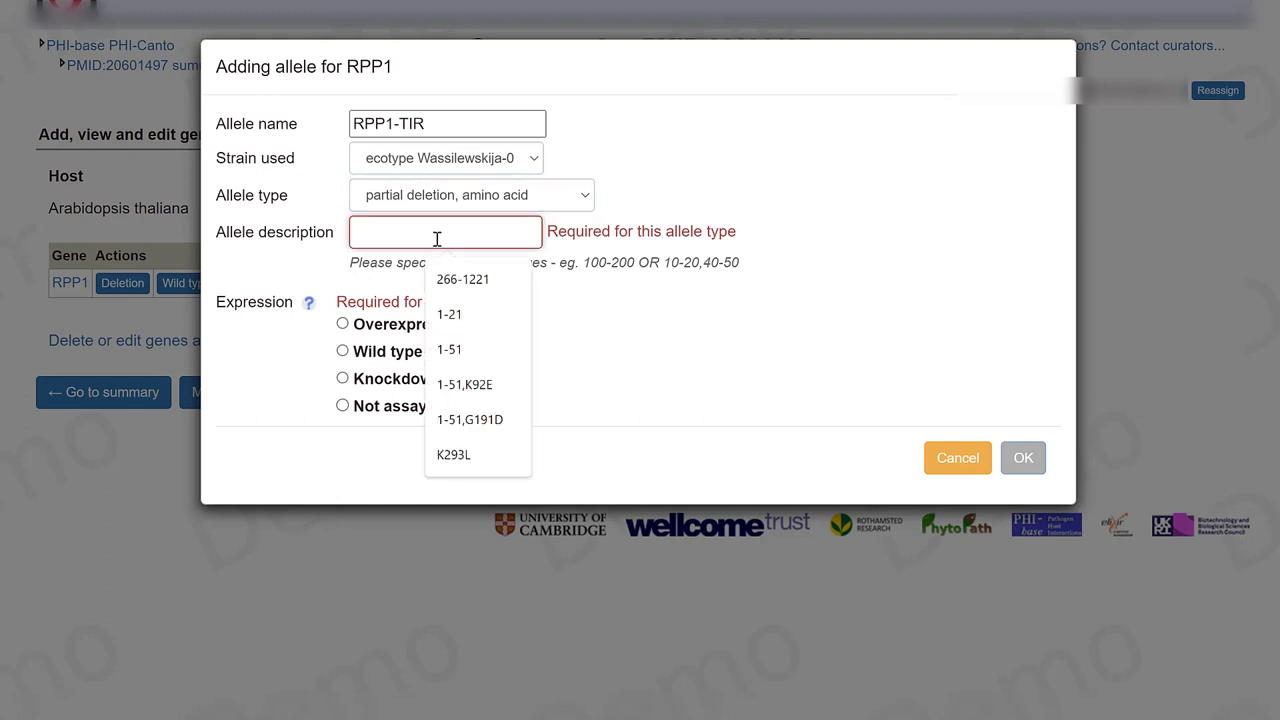
left_click(463, 279)
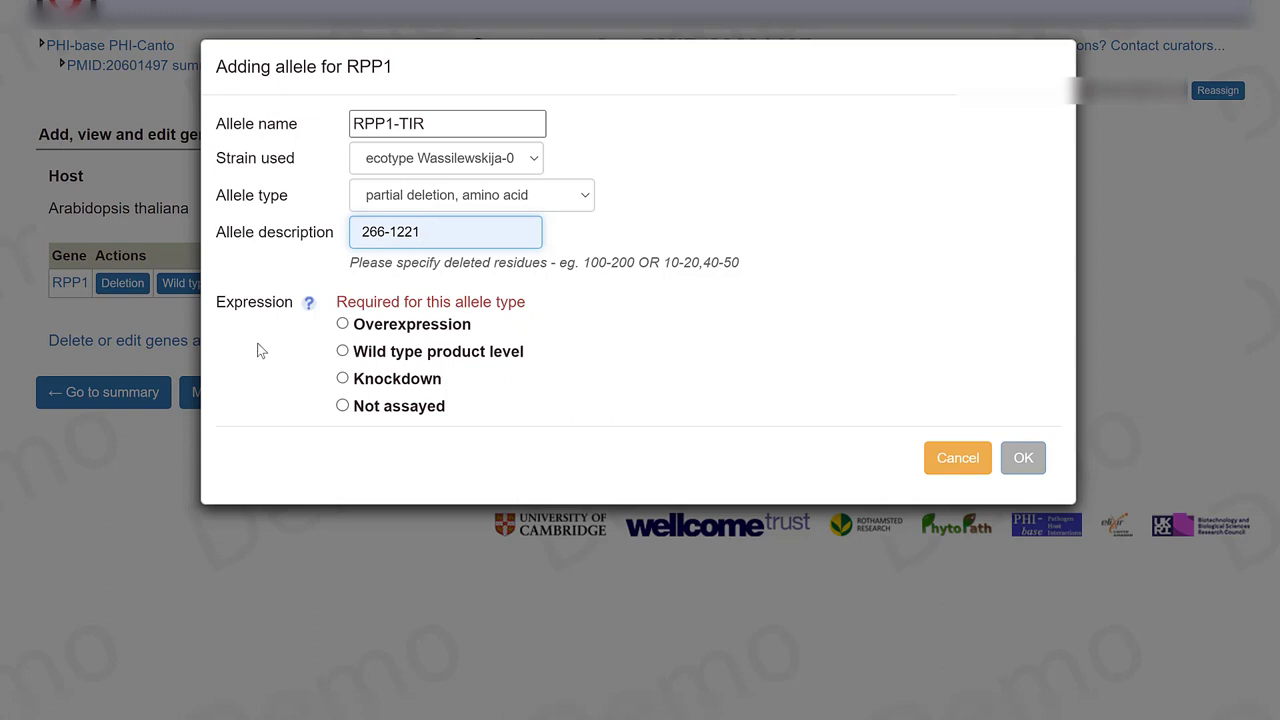
left_click(342, 405)
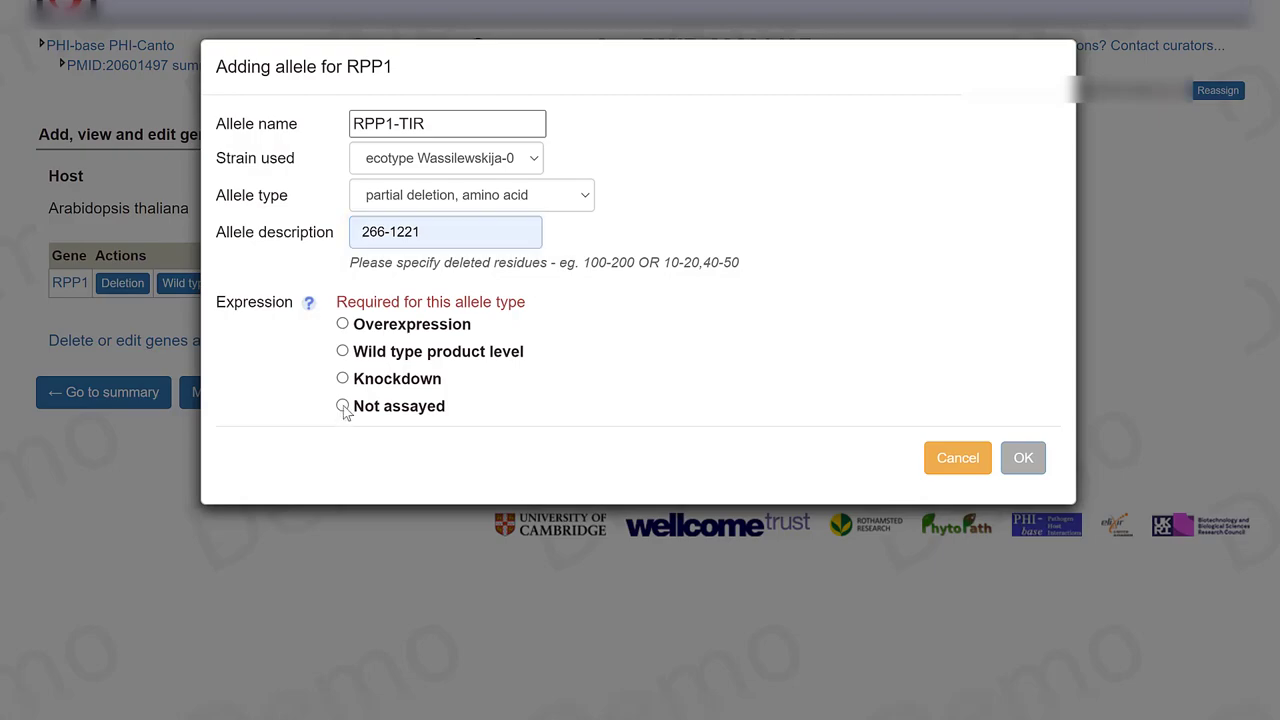
left_click(1023, 457)
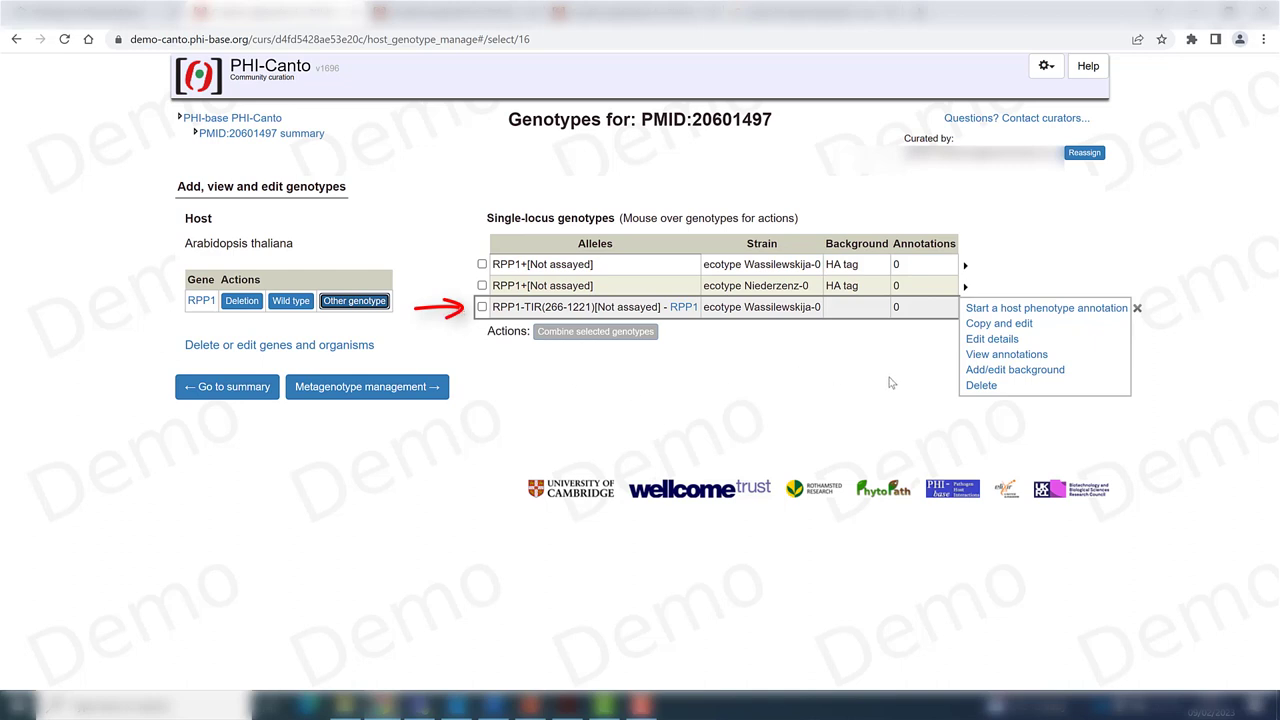
- Add the background "HA tag" to the RPP1-TIR(266-1221) host genotype
left_click(991, 370)
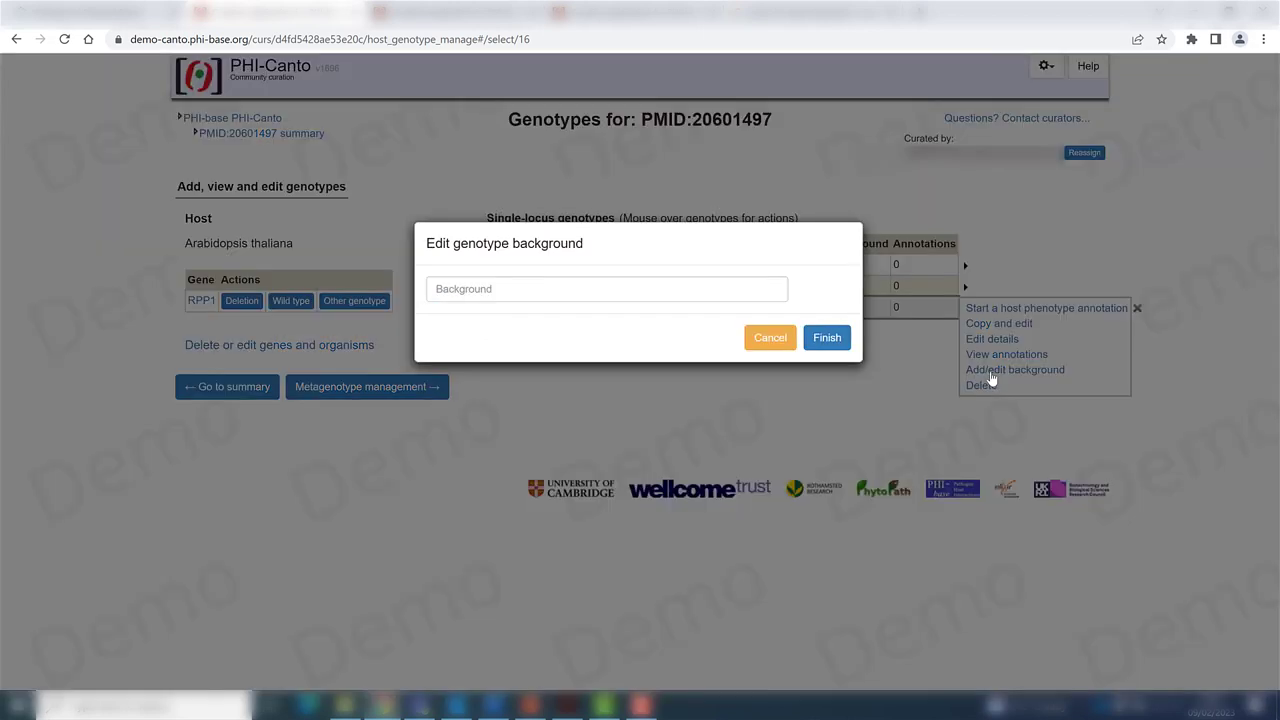
left_click(610, 292)
type("HA tag")
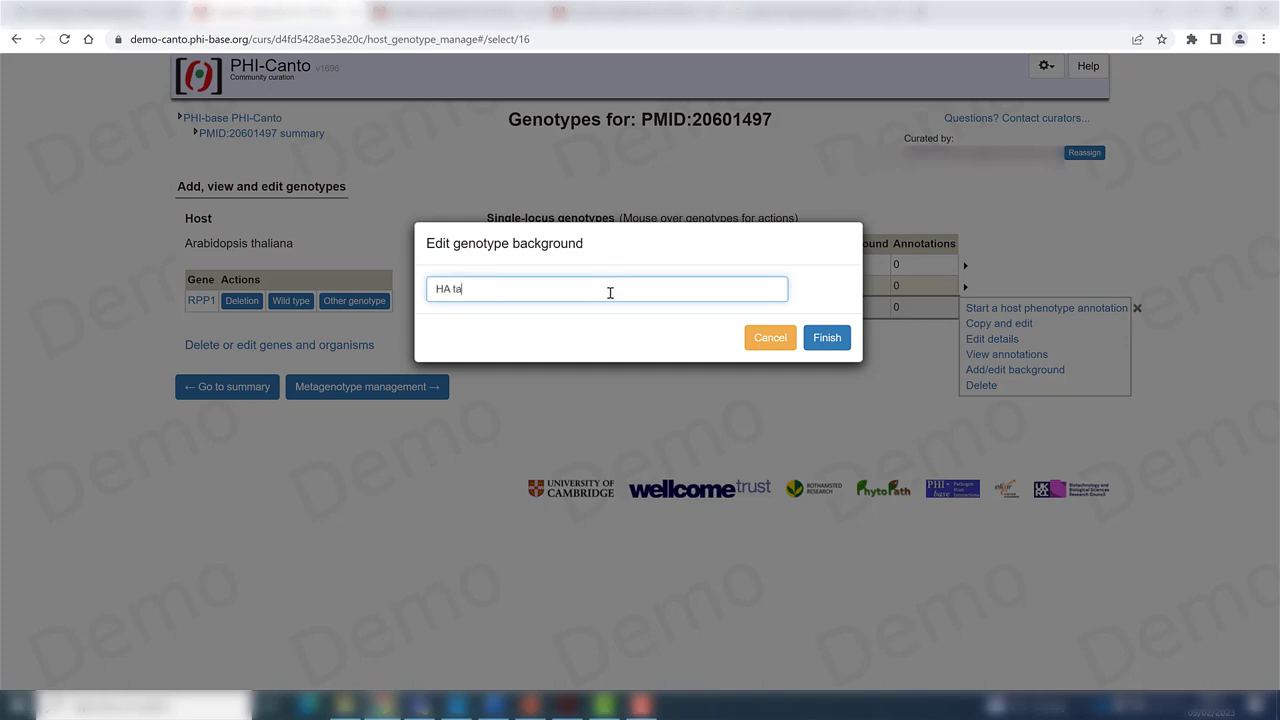
left_click(837, 346)
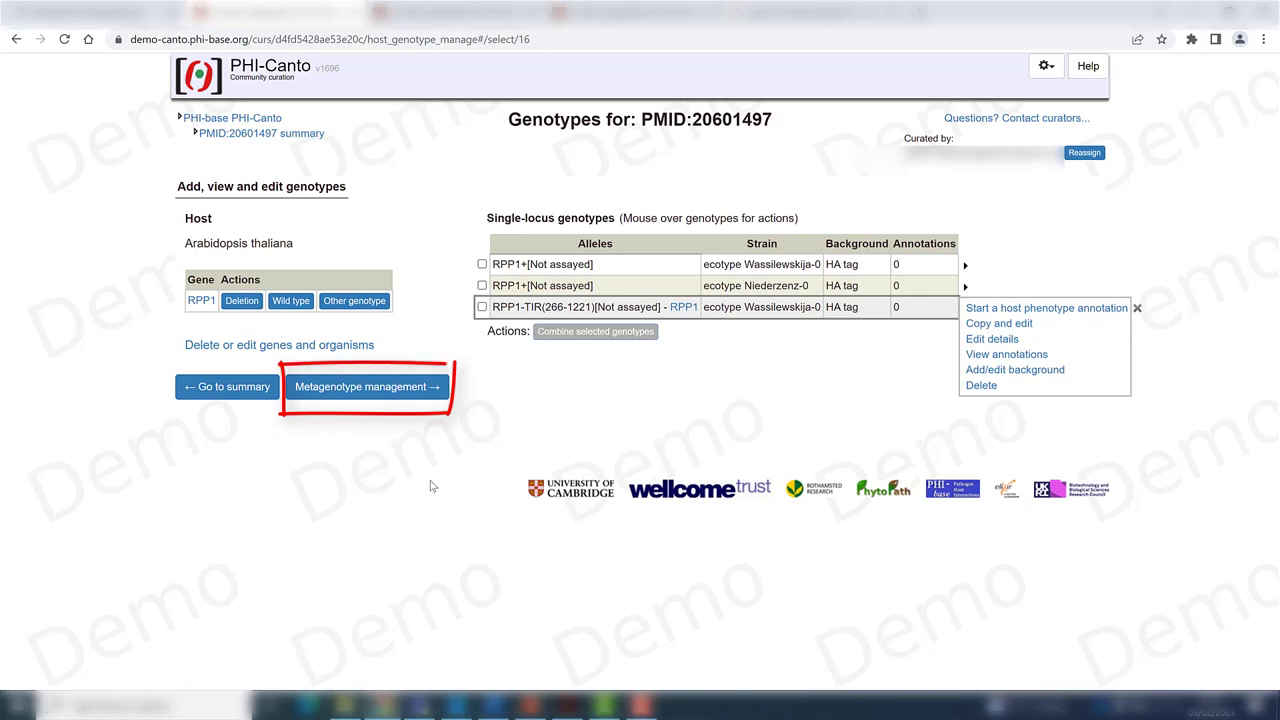
- Make a metagenotype from the pathogen genotype ATR1-Δ51(1-51) in strain Emoy2 and the host genotype RPP1-TIR(266-1221) in ecotype Wassilewskija-0
left_click(392, 395)
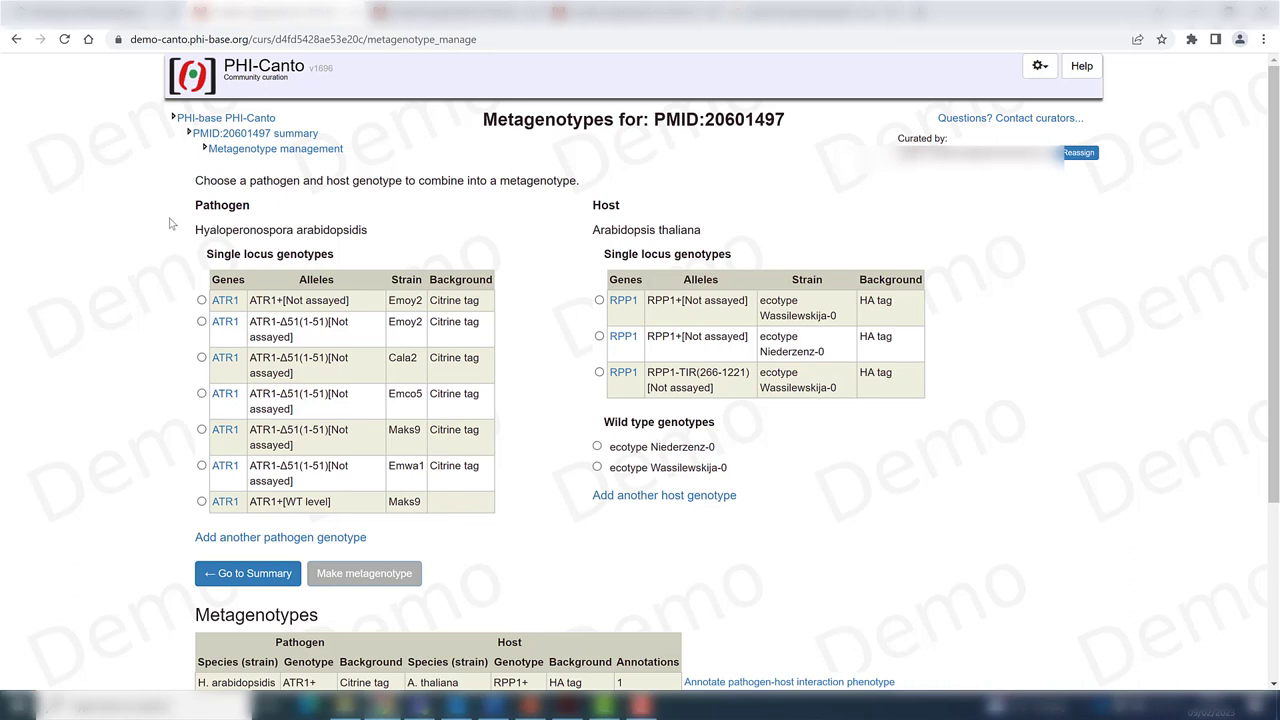
left_click(202, 323)
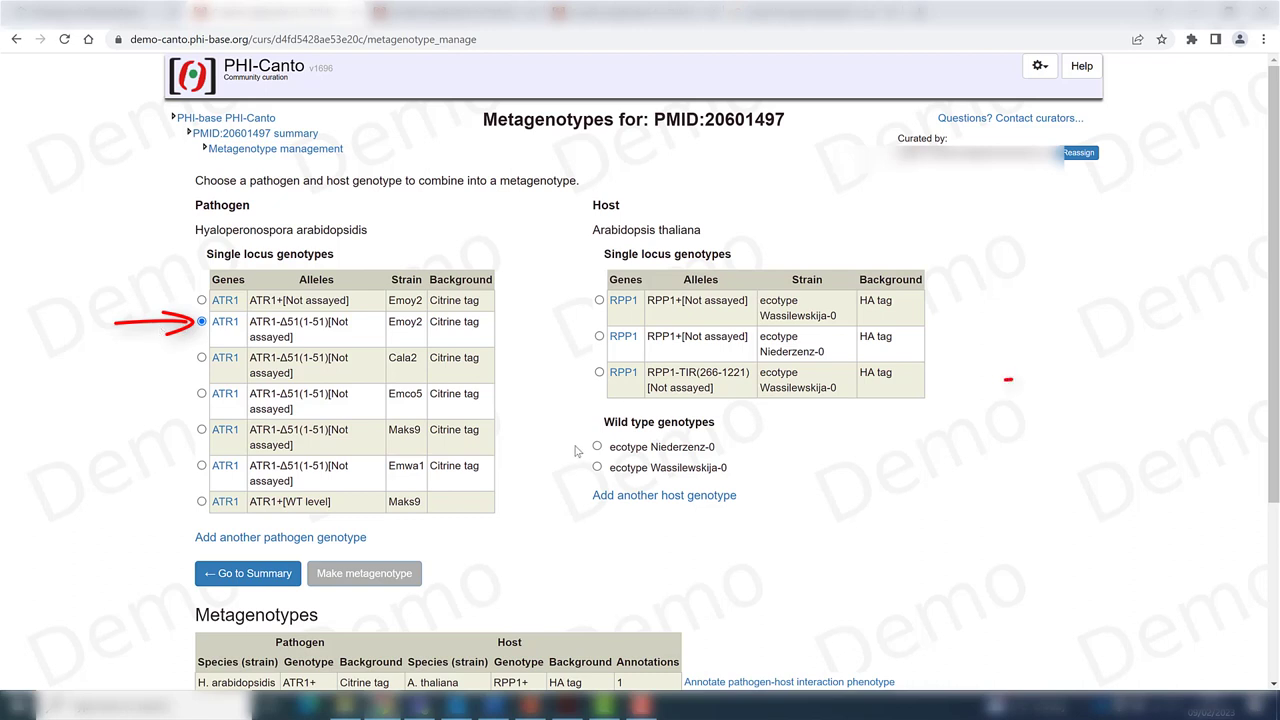
left_click(599, 372)
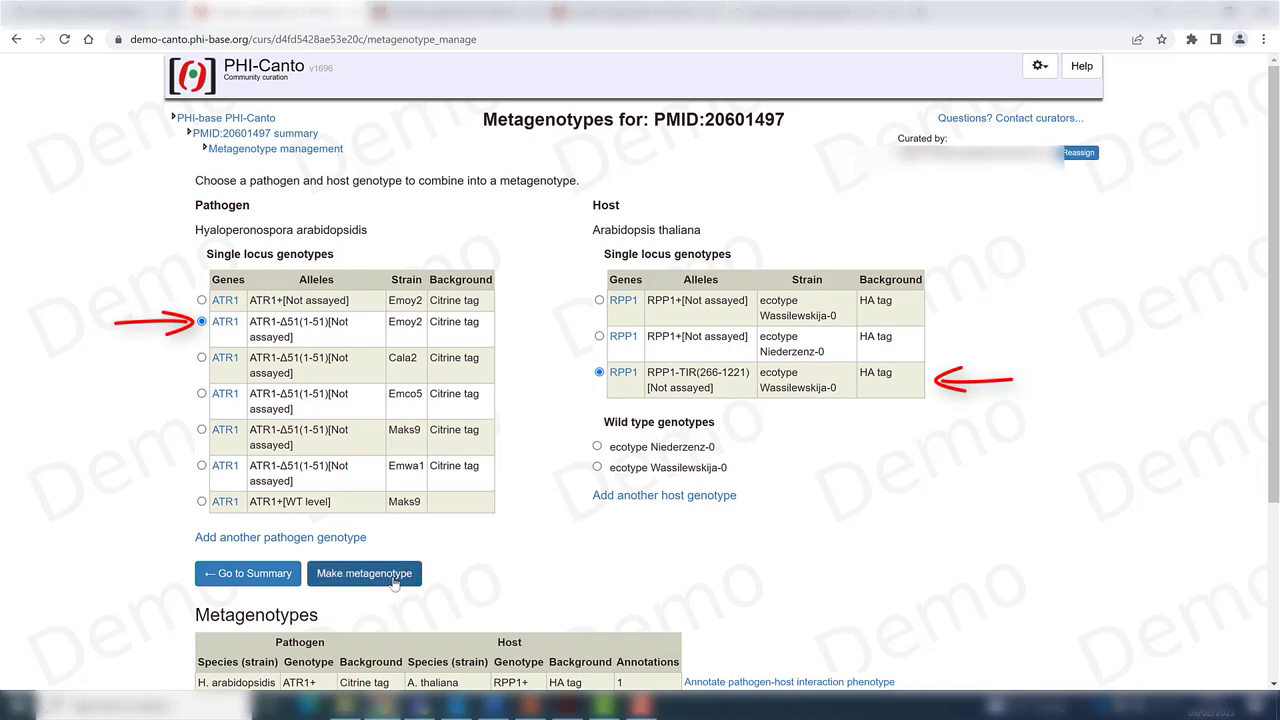
left_click(392, 582)
scroll(1023, 548, "down", 3)
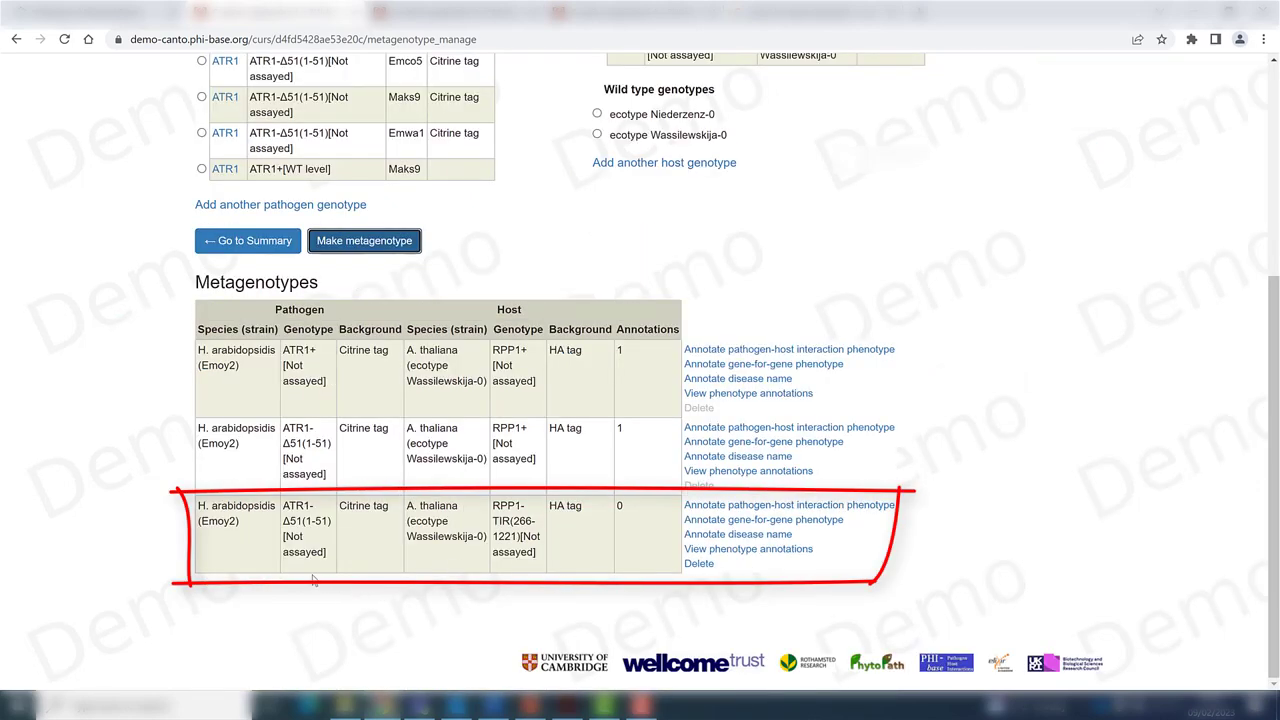
- Start a gene-for-gene phenotype annotation for the ATR1-Δ51/RPP1-TIR metagenotype using "absence of host-defense induced lesion by host hypersensitive response" (PHIPO:0000182)
left_click(825, 530)
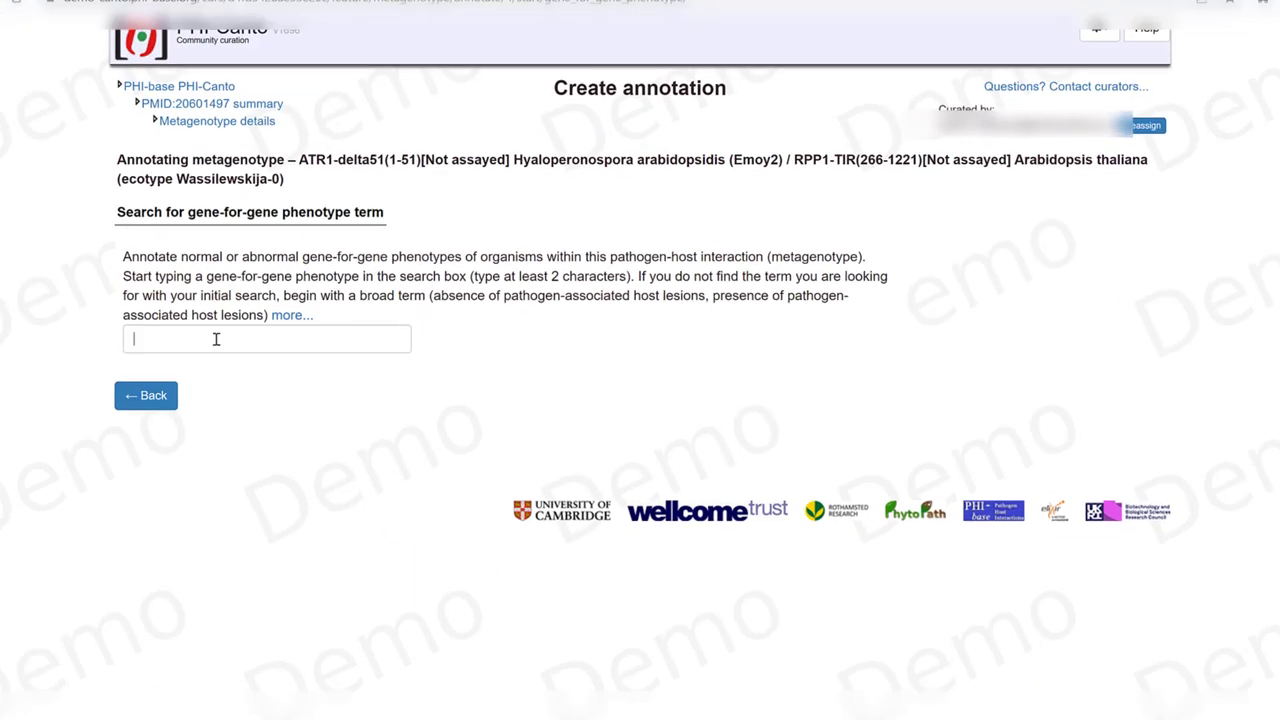
key("ctrl+v")
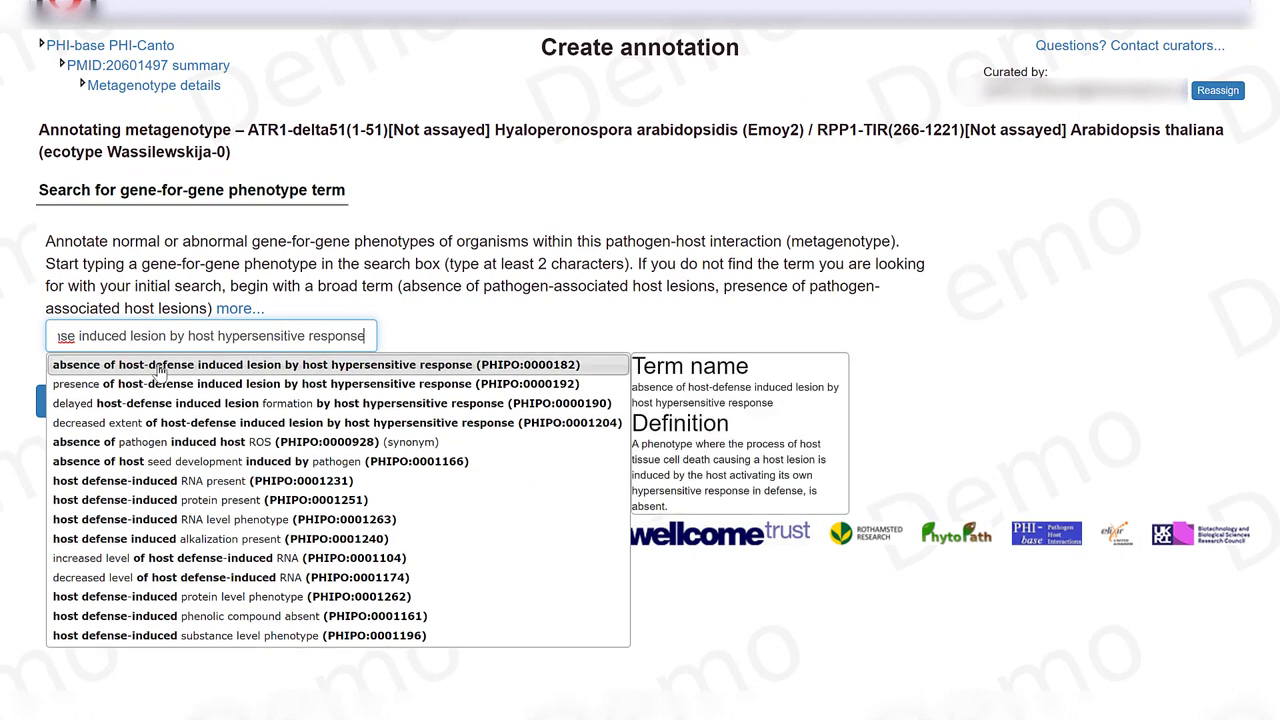
left_click(157, 370)
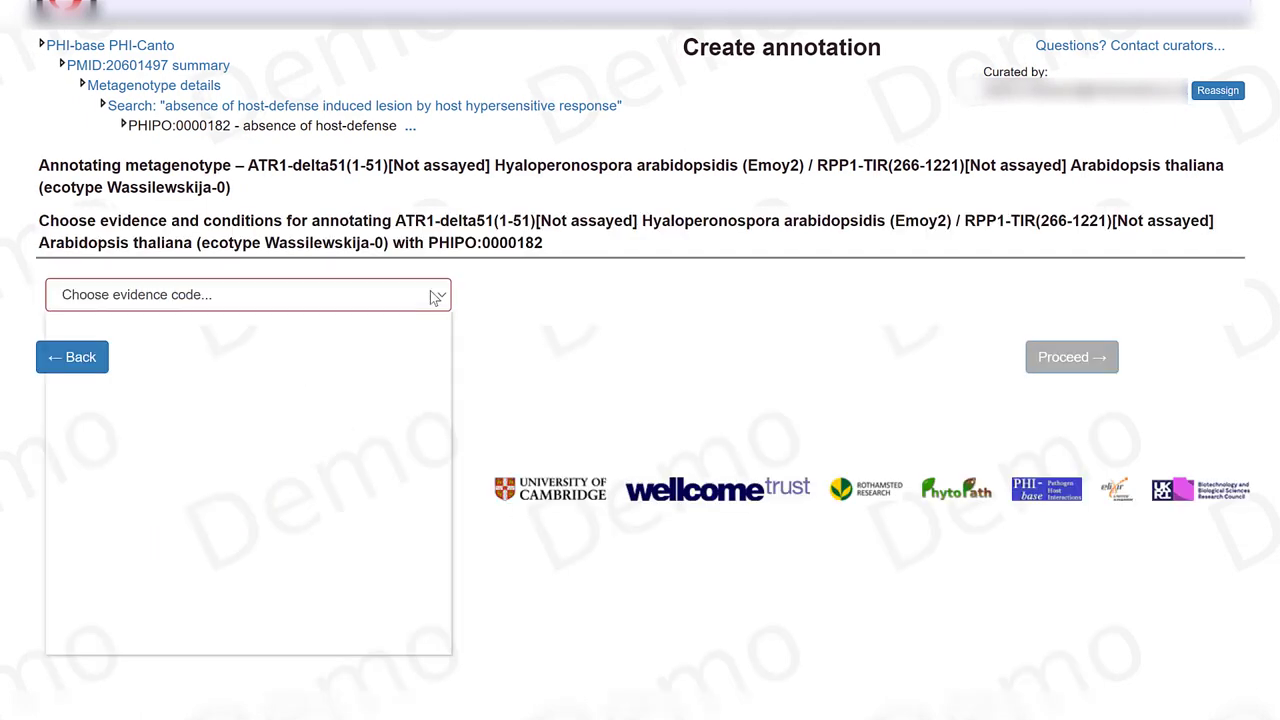
- Set the evidence to "Macroscopic observation (qualitative observation)" and add the previously used conditions "delivery mechanism: agrobacterium" and "heterologous species tobacco"
left_click(430, 290)
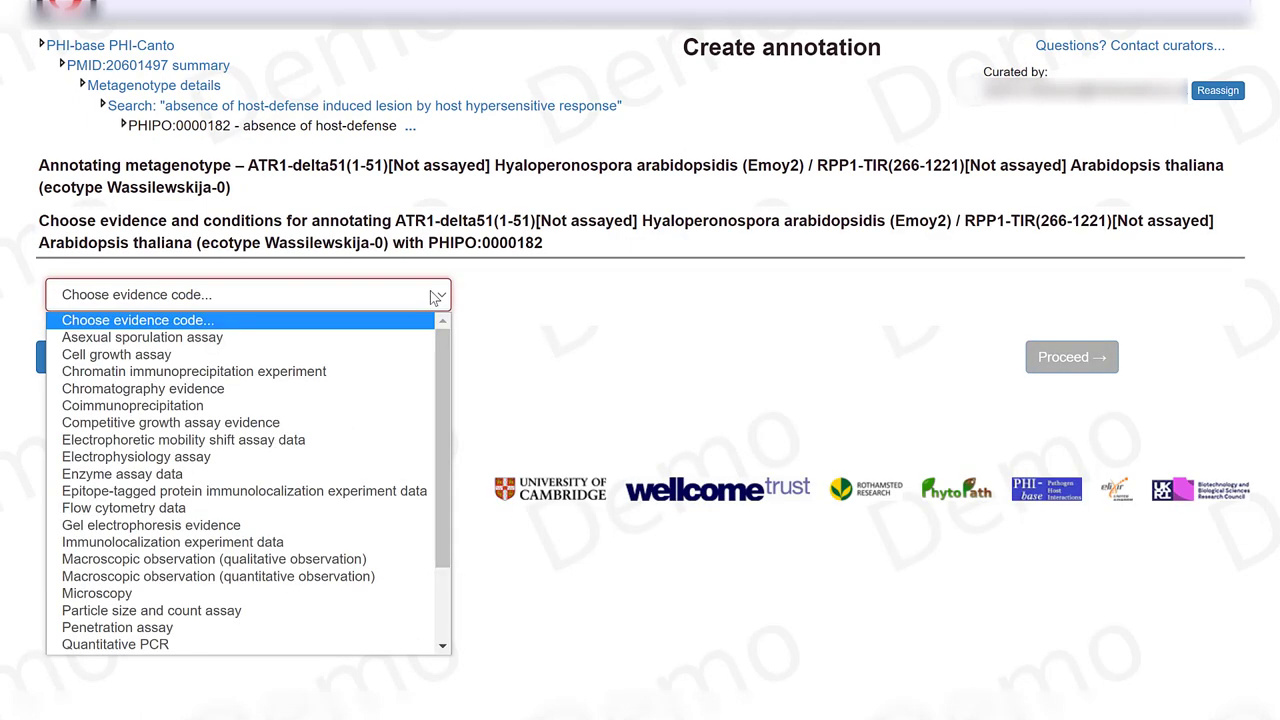
left_click(348, 561)
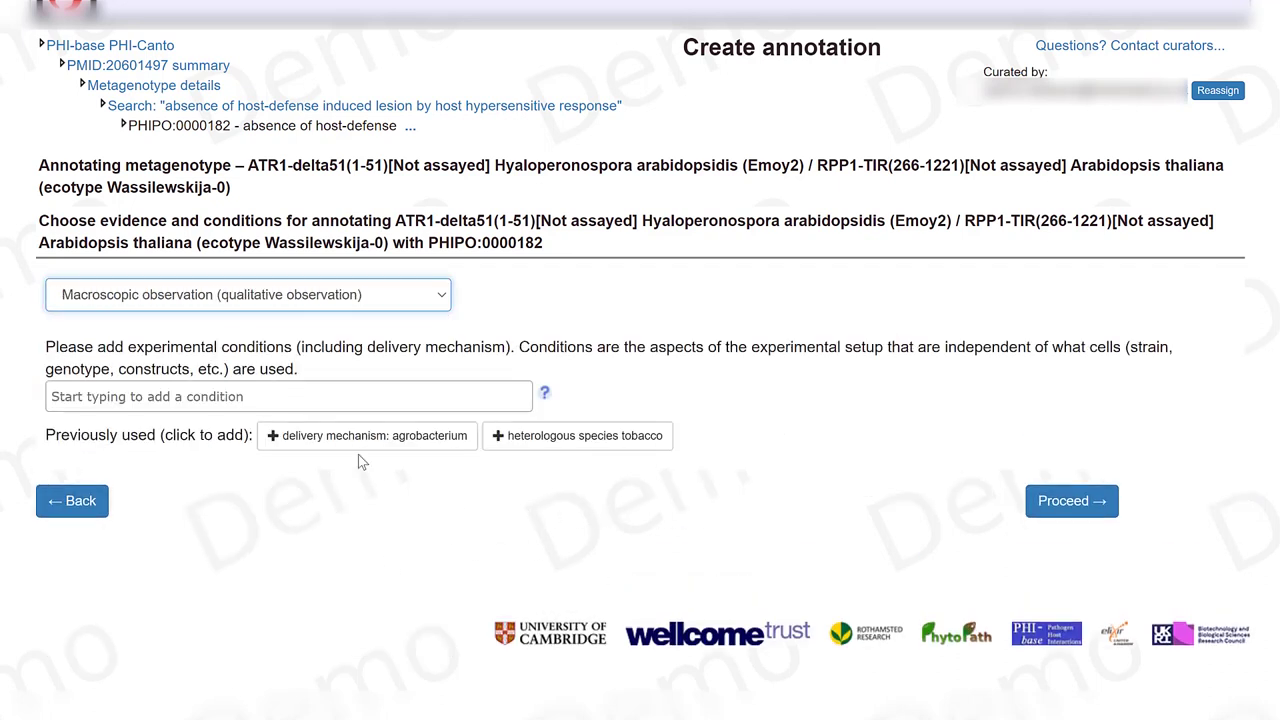
left_click(440, 437)
left_click(517, 470)
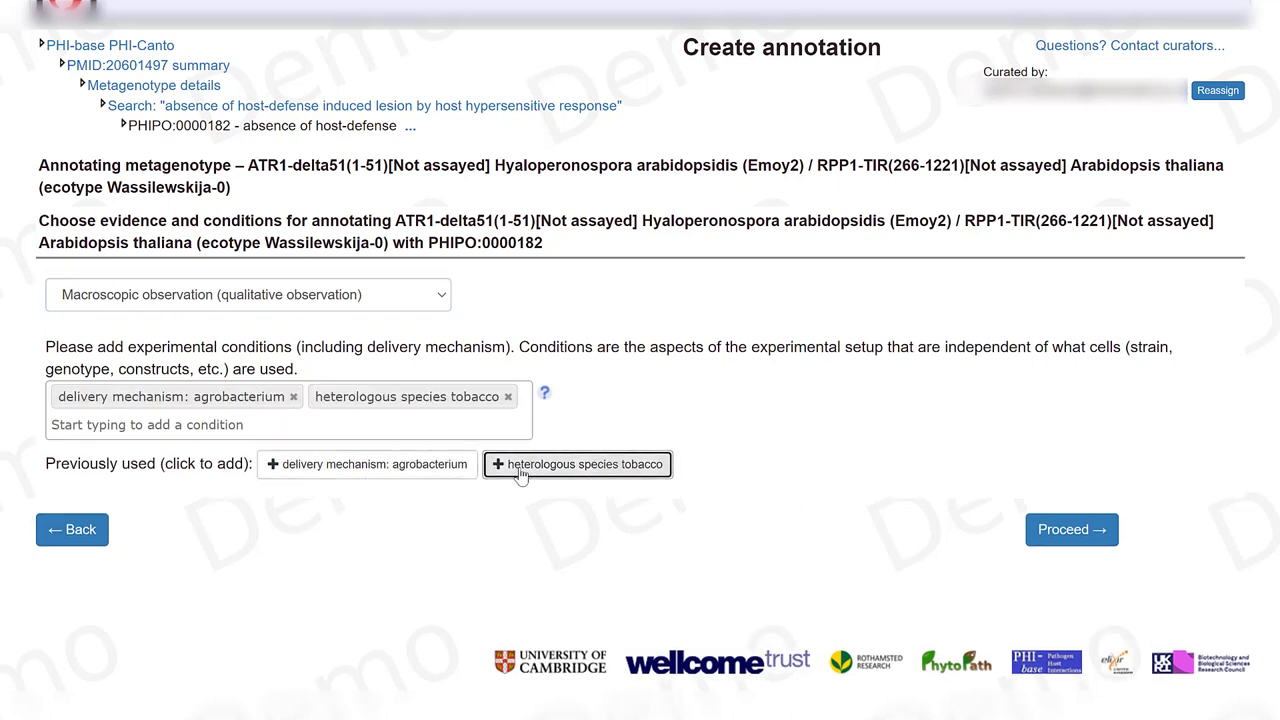
left_click(1075, 530)
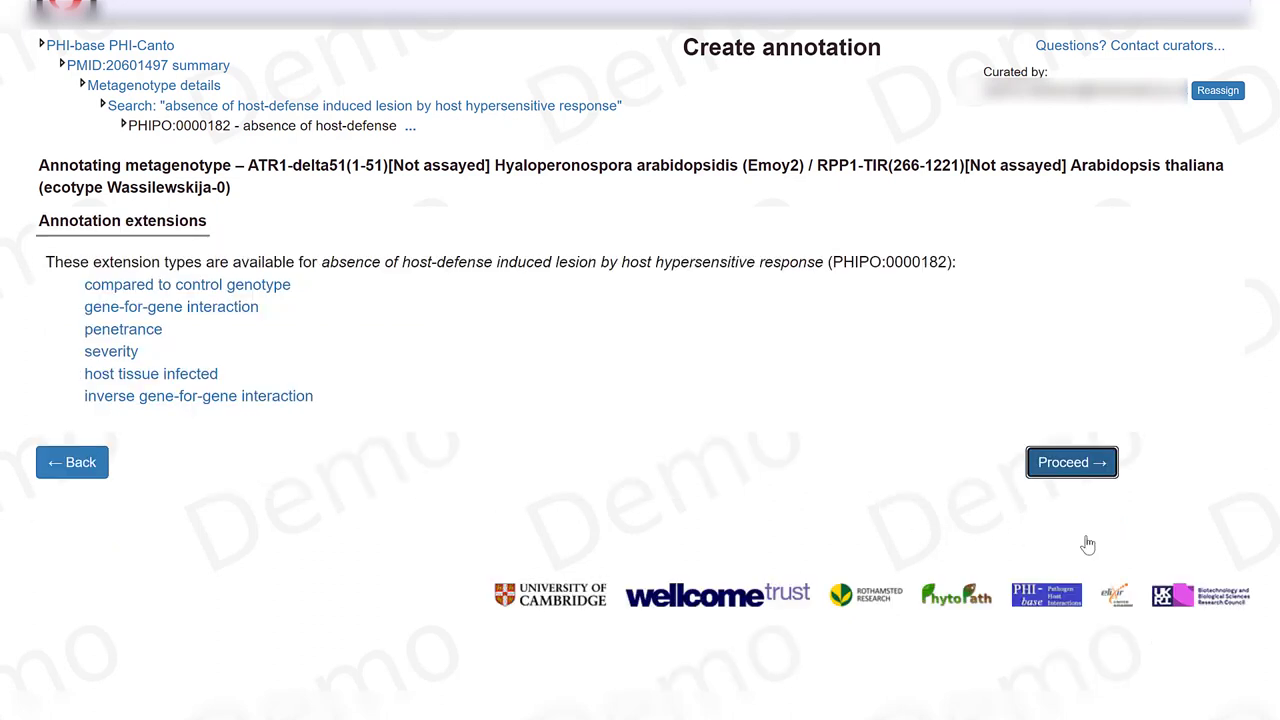
- Add a host tissue infected extension with the term "leaf" (BTO:0000713)
left_click(205, 376)
left_click(428, 253)
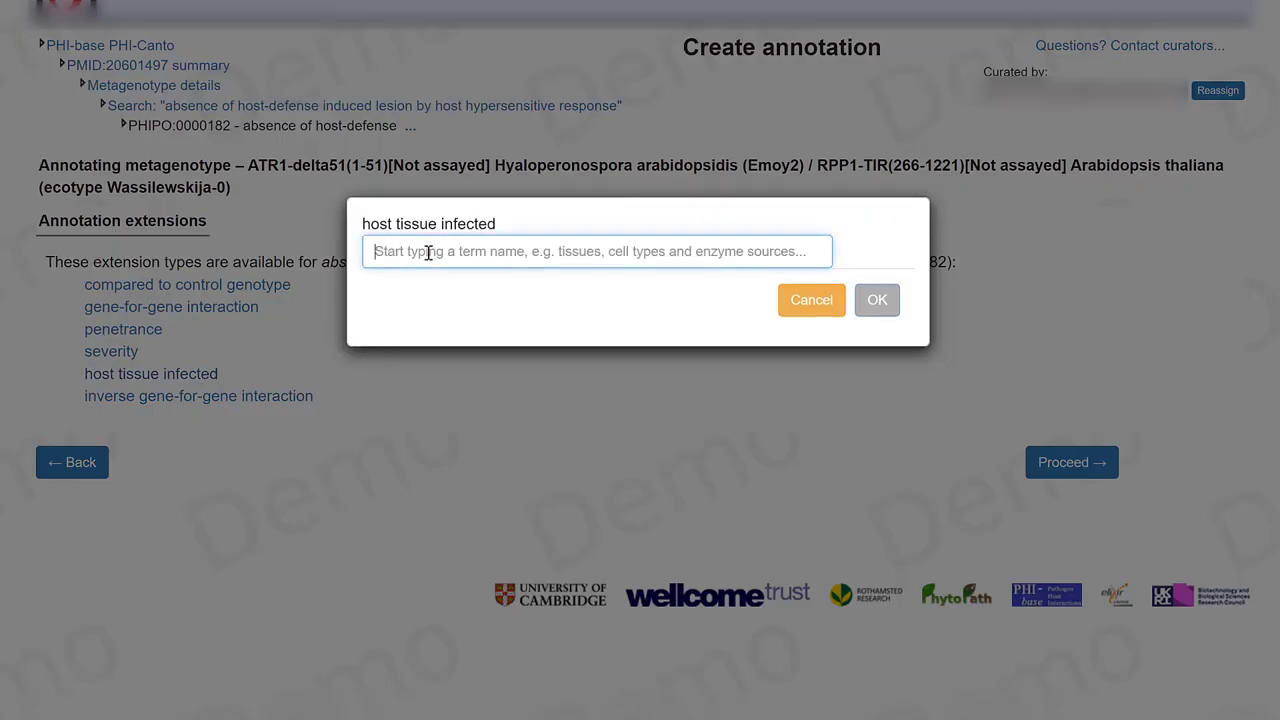
type("leaf")
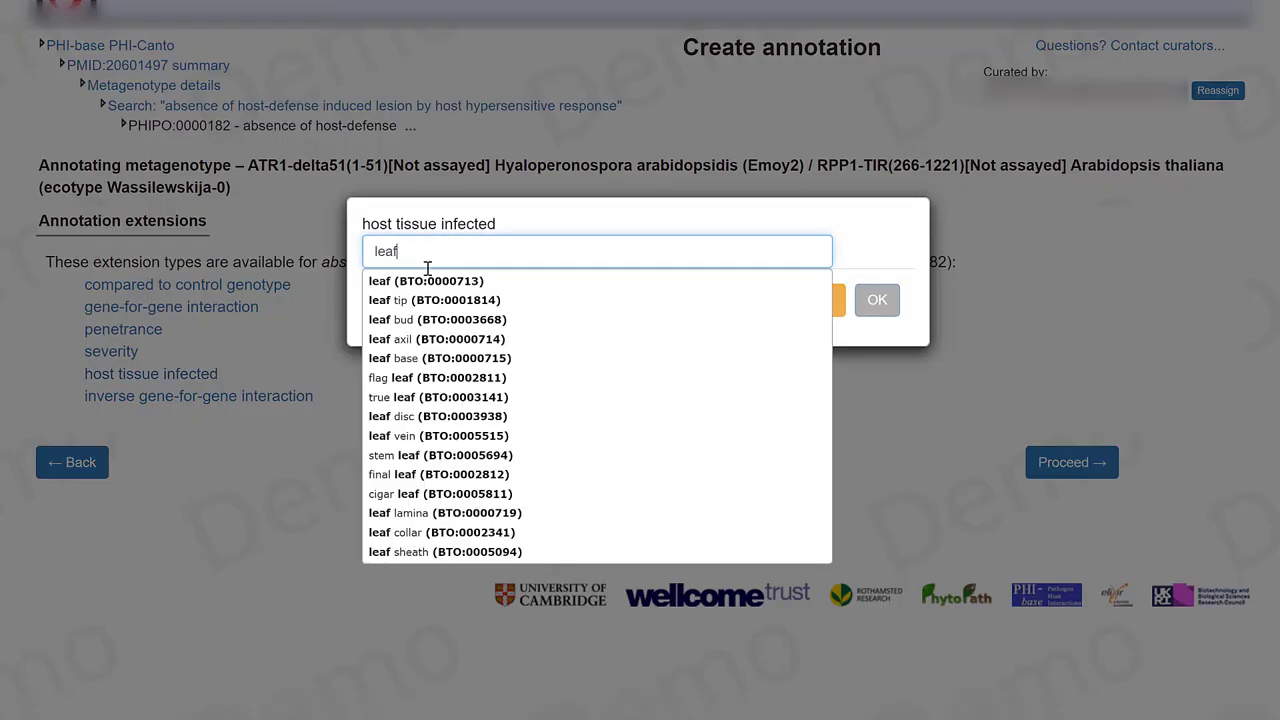
left_click(426, 282)
left_click(1023, 409)
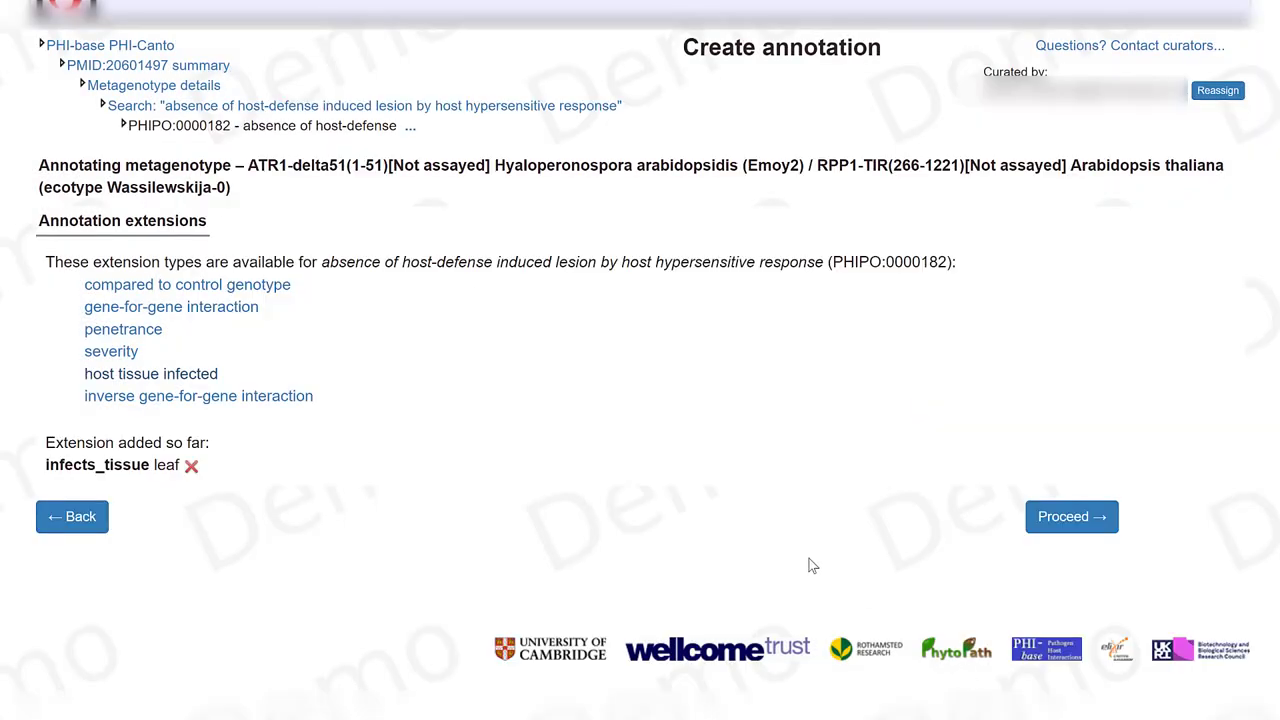
- Add a gene-for-gene interaction extension with "compatible interaction, recognizable pathogen effector present, compromised host resistance gene" (PHIPO_EXT:0000014)
left_click(256, 316)
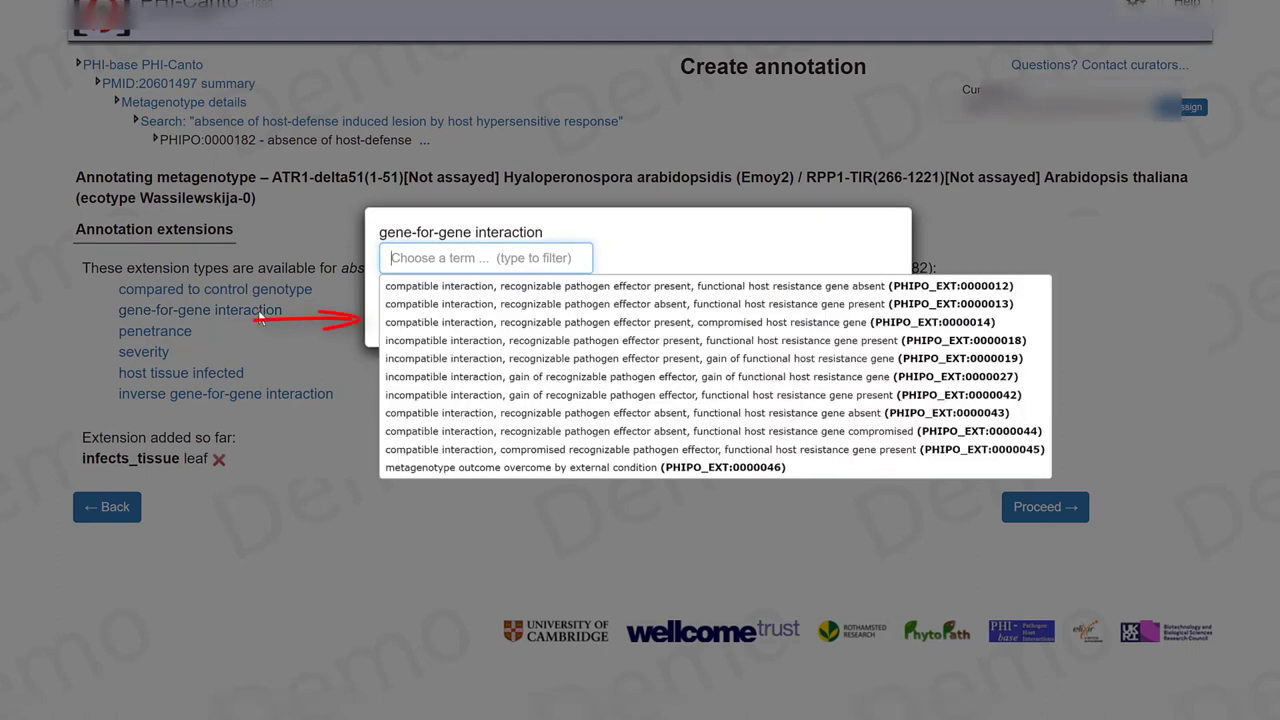
mouse_move(410, 326)
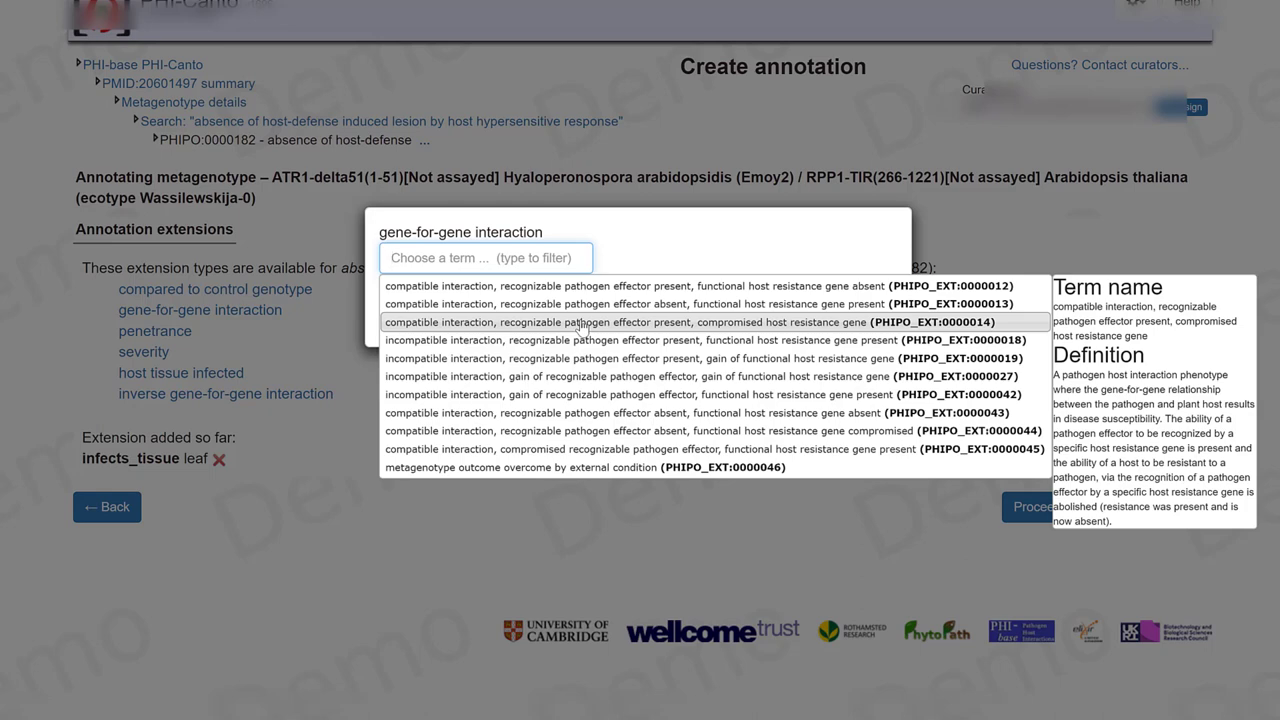
left_click(581, 327)
key("Return")
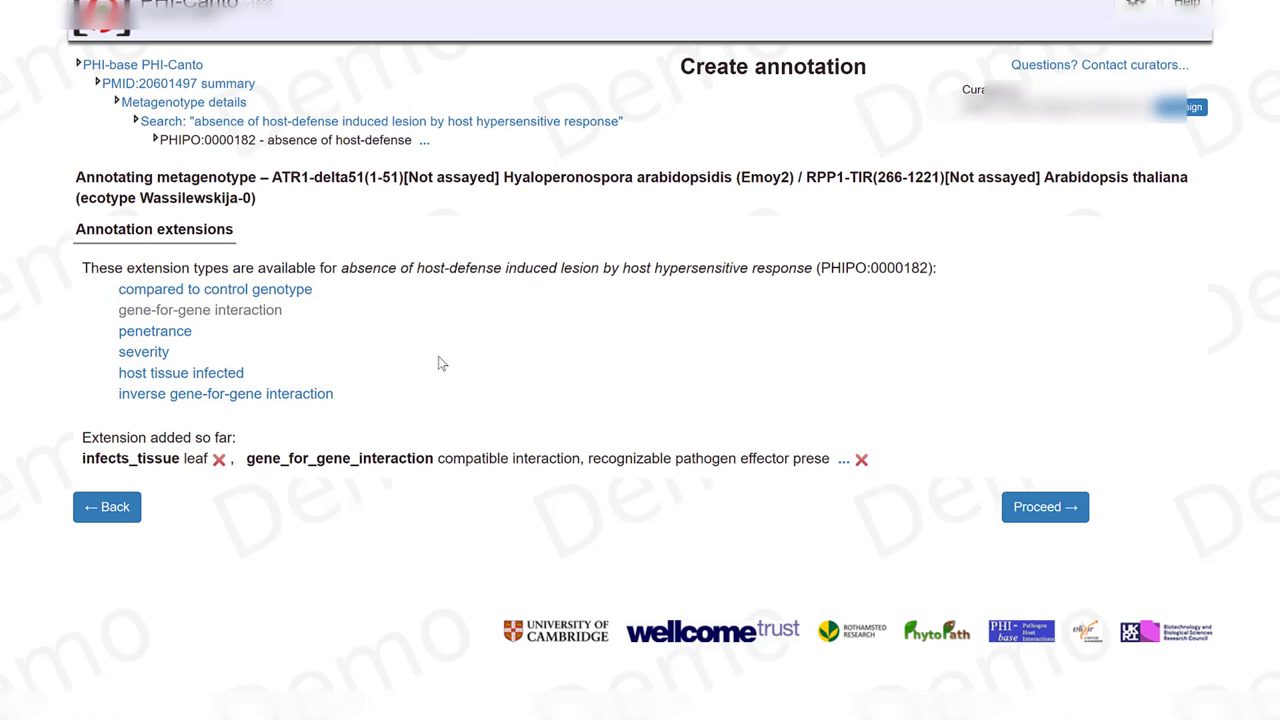
- Add a compared to control genotype extension using the ATR1-Δ51(1-51) / RPP1+ metagenotype and accept the annotation extensions
left_click(290, 291)
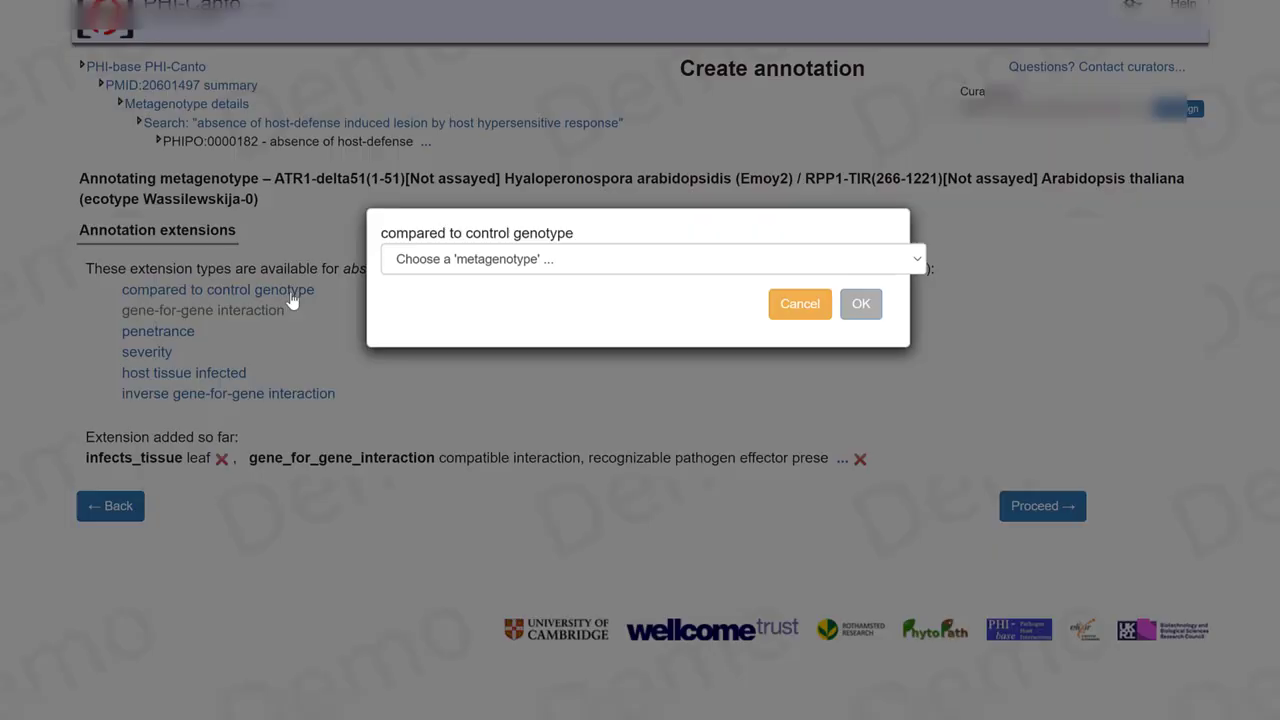
left_click(905, 271)
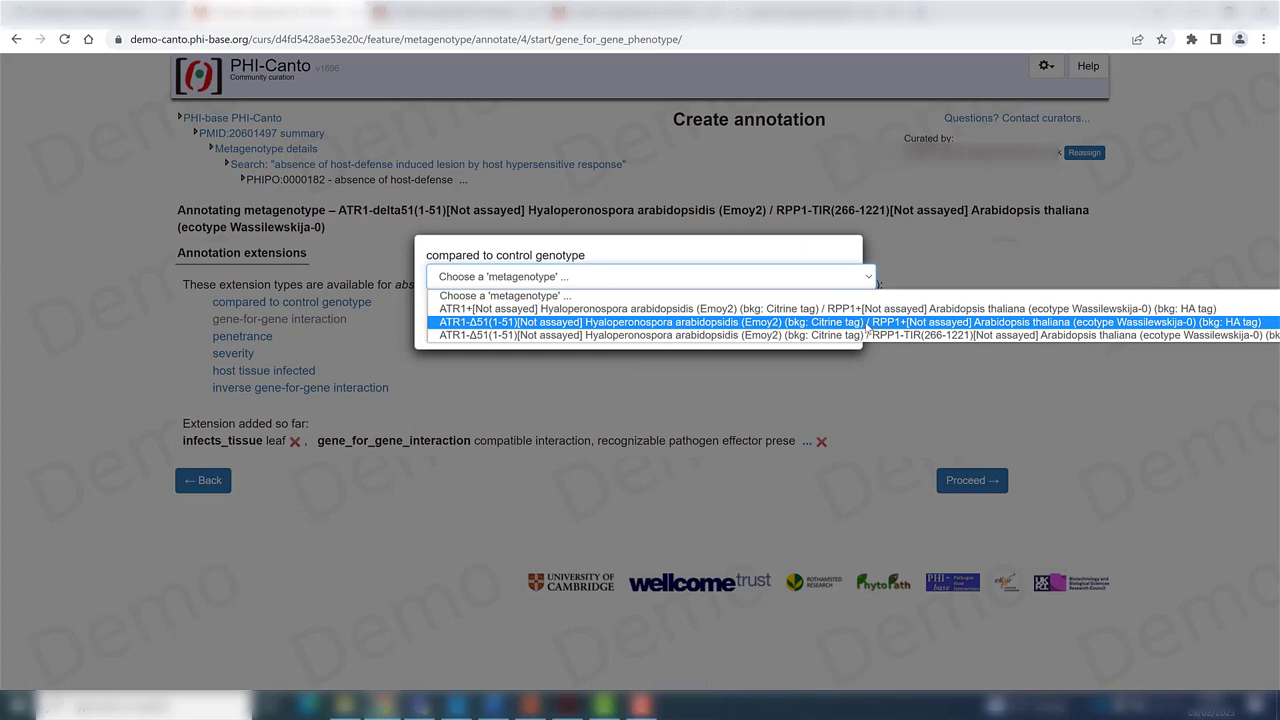
left_click(866, 325)
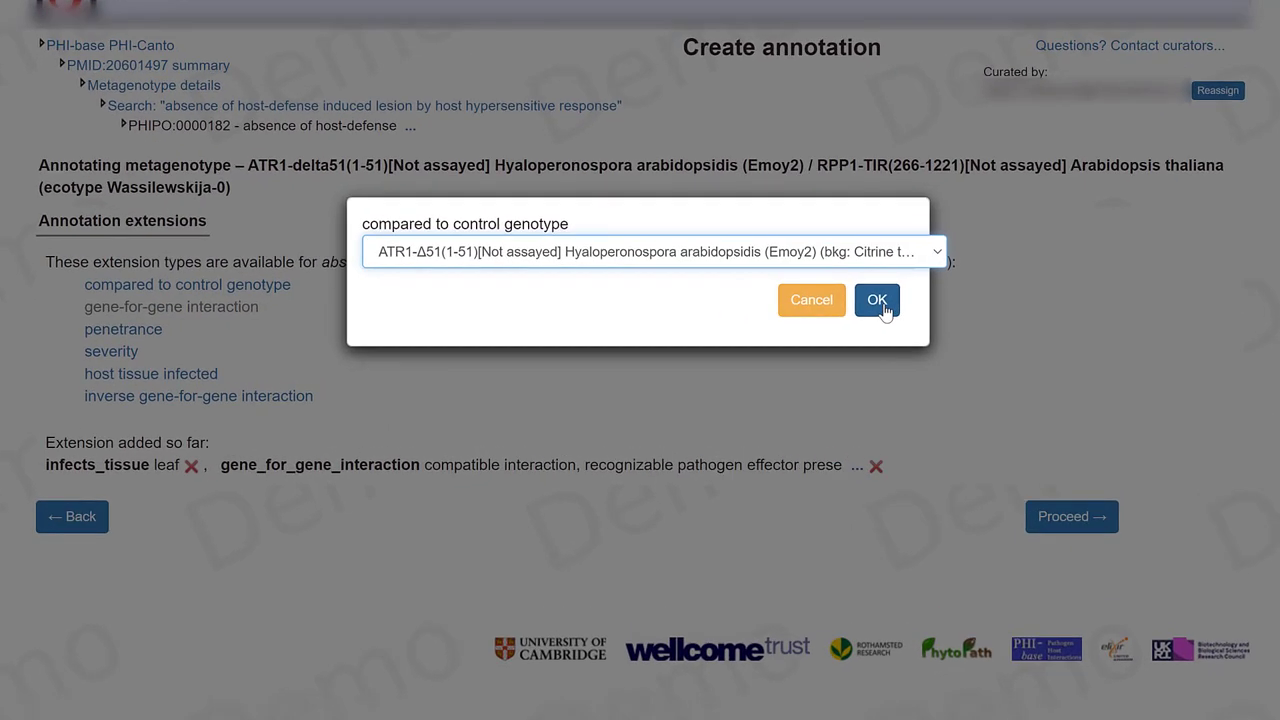
left_click(828, 325)
left_click(1068, 538)
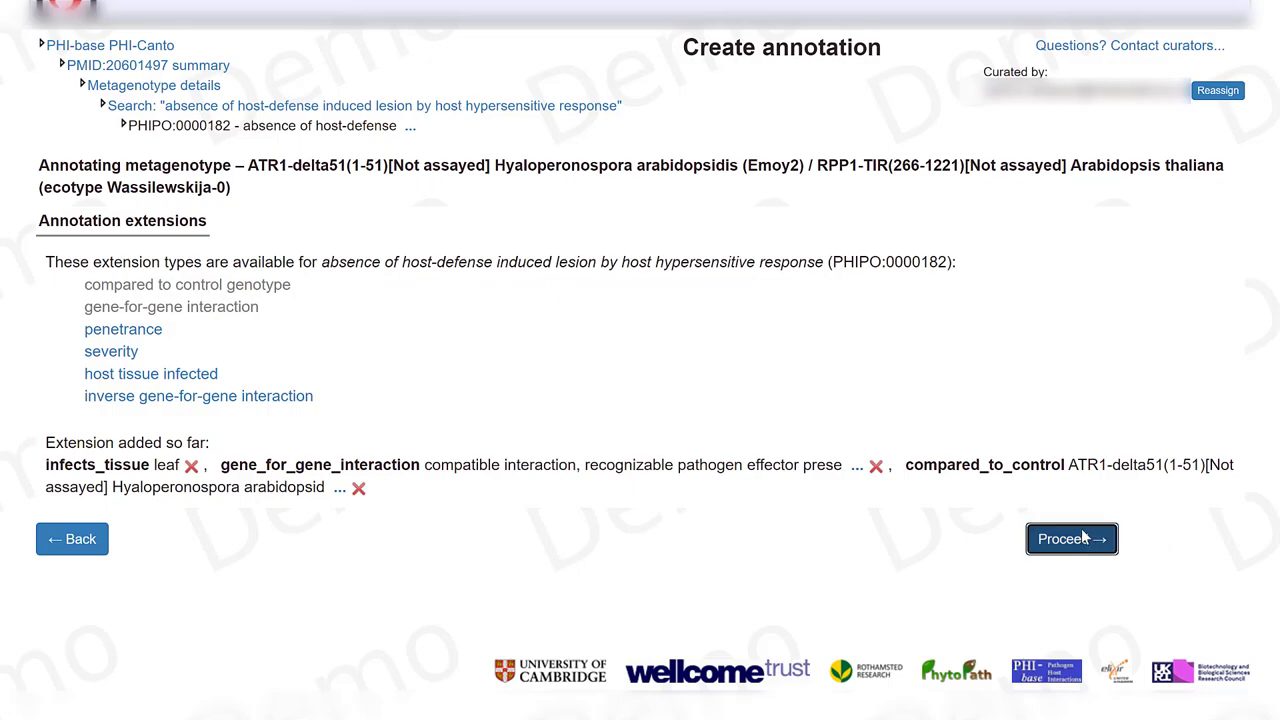
- Record "Figure 5b" and a comment covering 'abolished' changed to 'absence', comparison to WT ATR1 and RPP1, and unannotated Cala2 RPP1-NBS phenotypes, and save the annotation
scroll(1009, 484, "down", 3)
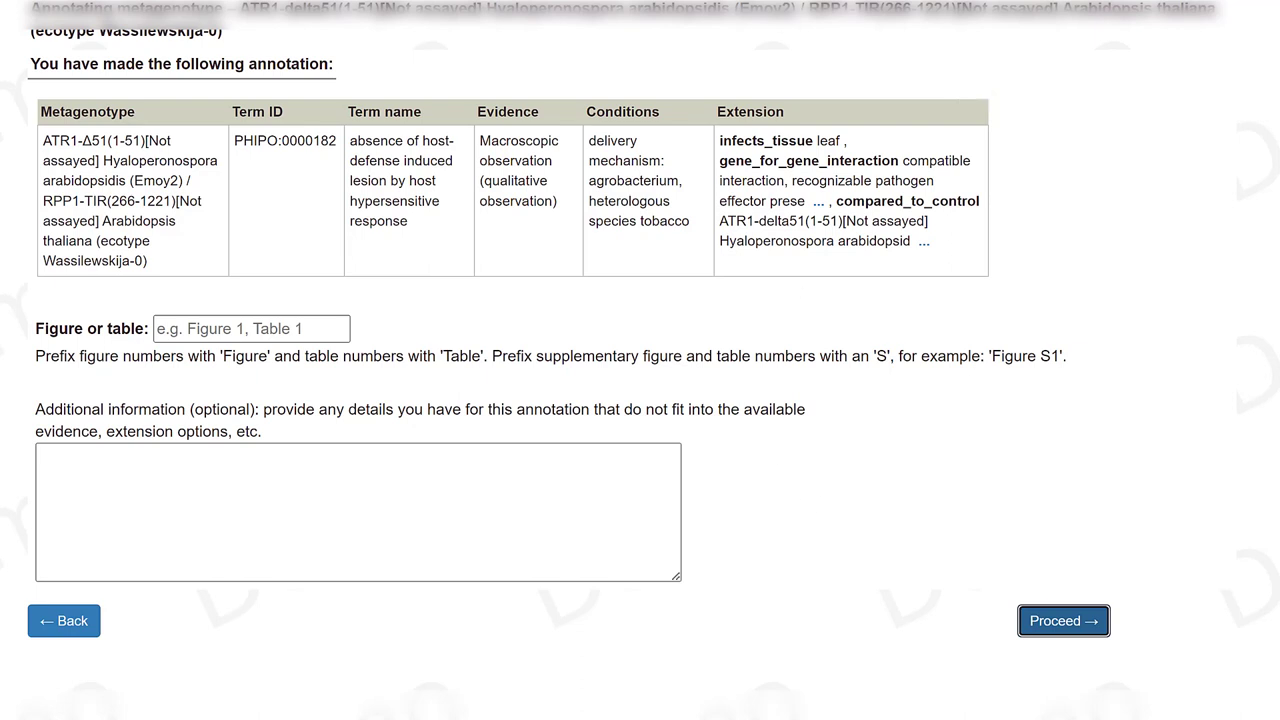
left_click(224, 333)
type("Fig")
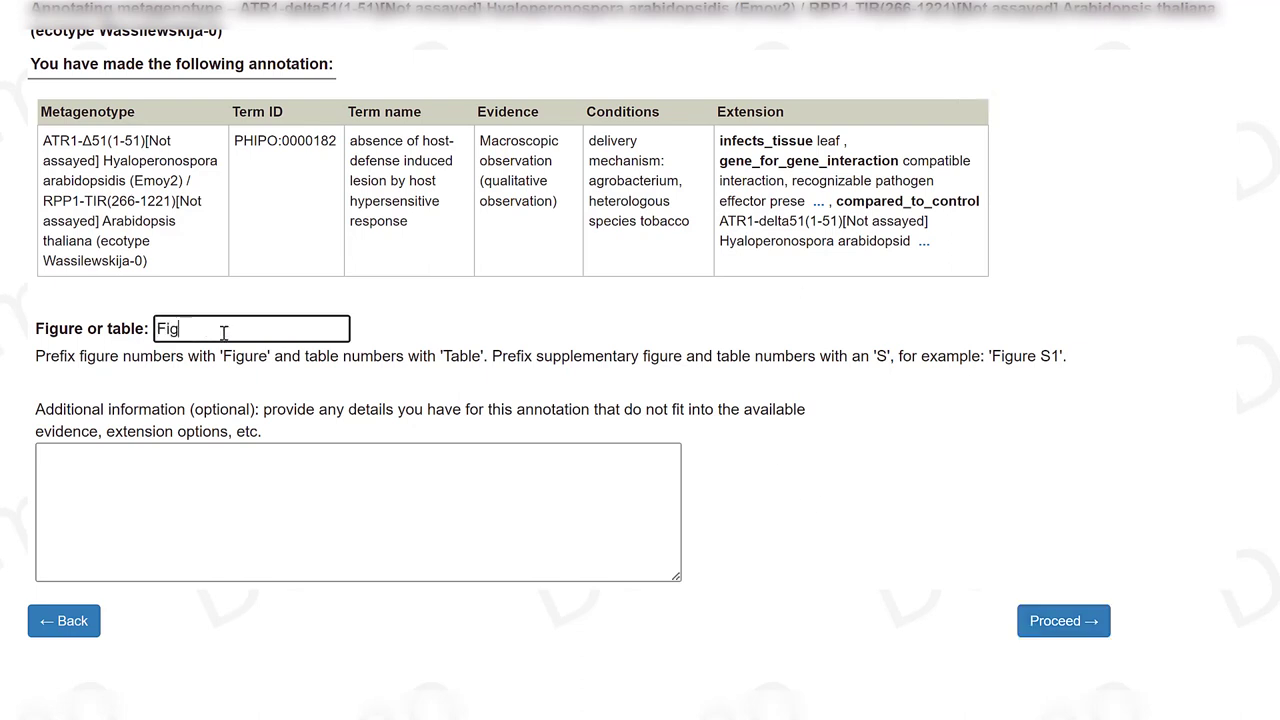
type("ure 5b")
left_click(157, 491)
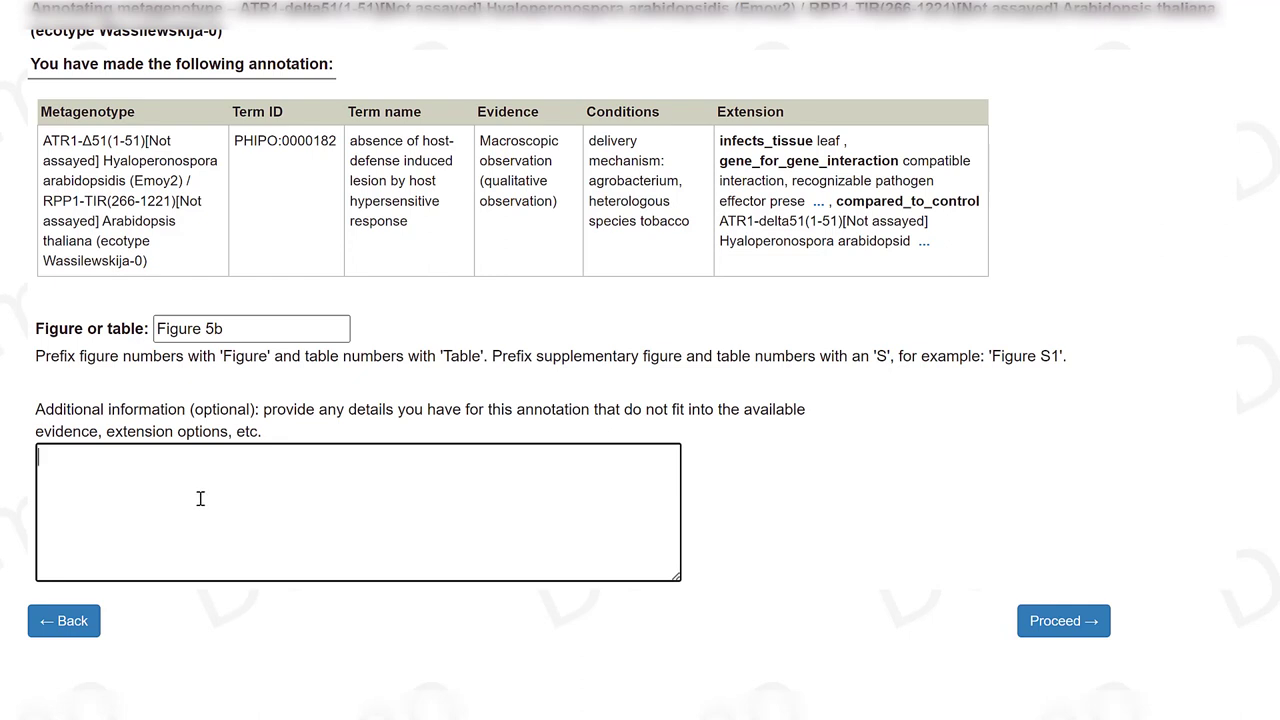
type("pathogen 'nv','WT-ref', host 'ev', PHIPO term 'abolished' changed to 'absence'. compared to WT ATR1 and RPP1 Note: Have not annotate Fig5b and c phenotypes for Cala2 RPP1-NBS etc expt. all would be normal no HR, normal no protein protein interaction -key info would be no gain of function")
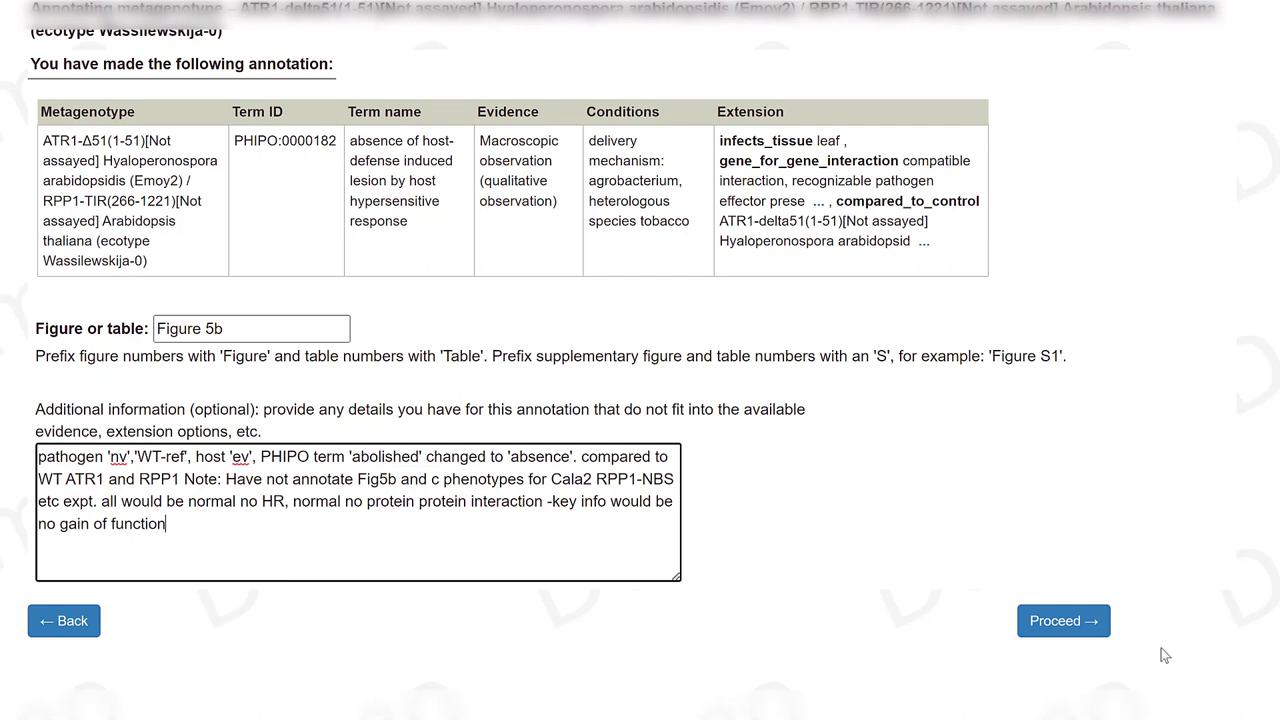
left_click(1068, 628)
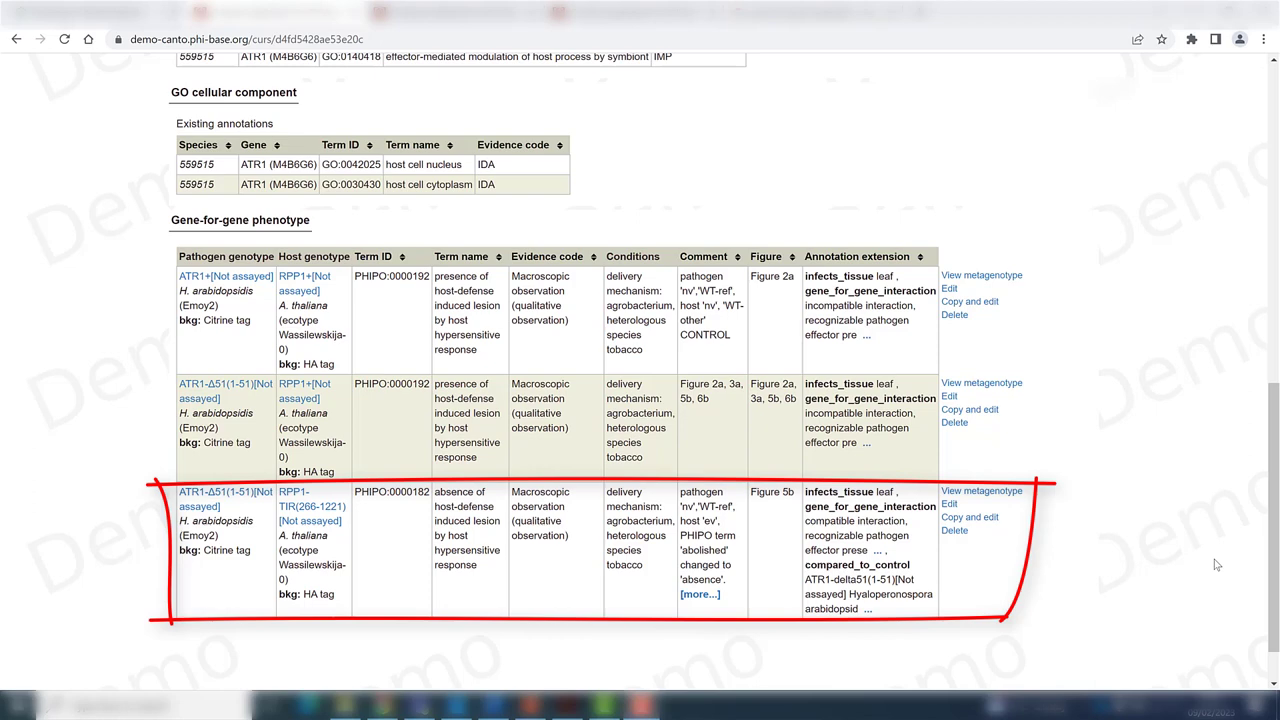
- Copy the ATR1-Δ51/RPP1-TIR annotation for editing, with the term "absence of pathogen host protein-protein interaction" (PHIPO:0001107) and the evidence "Coimmunoprecipitation"
left_click(992, 518)
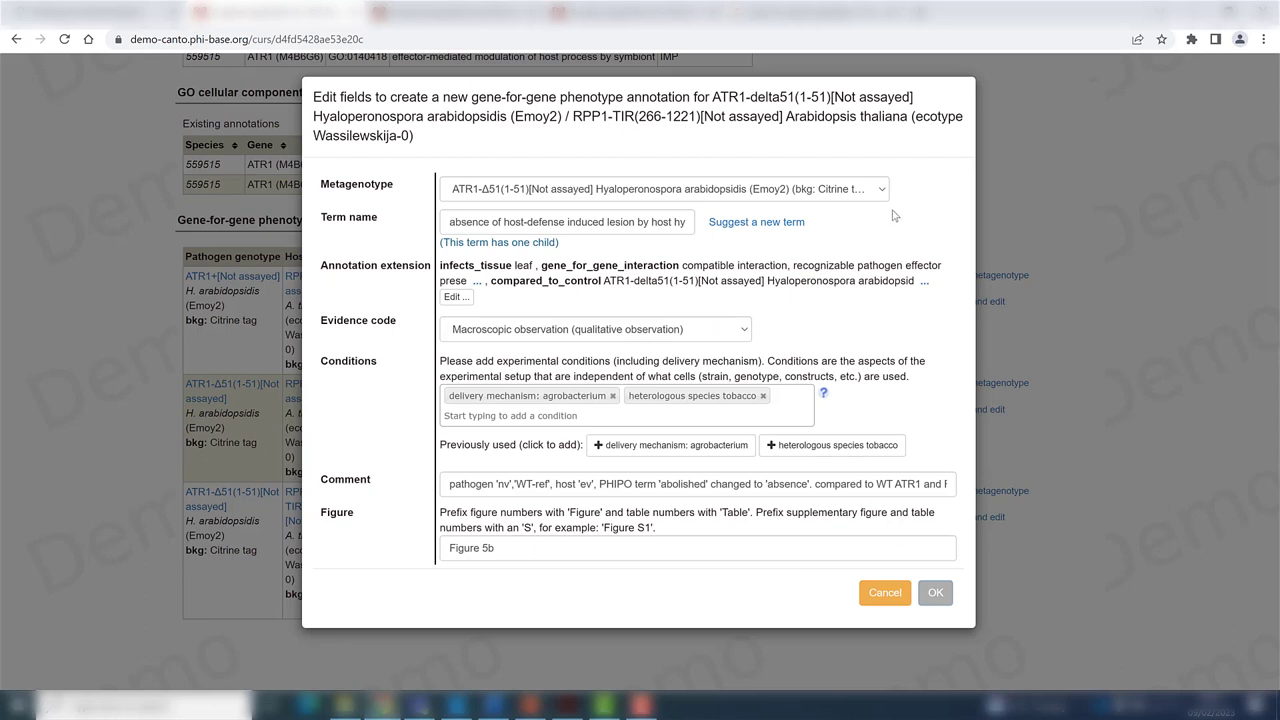
left_click(636, 224)
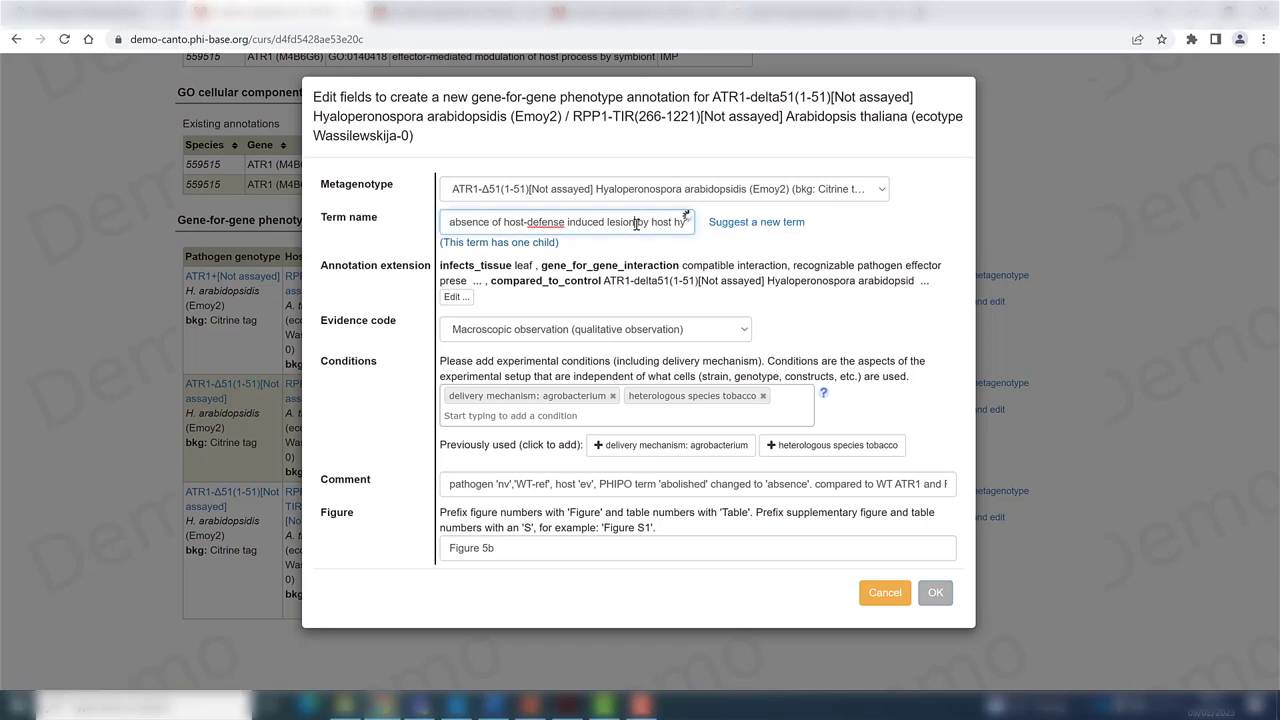
left_click_drag(449, 224, 704, 224)
key("BackSpace")
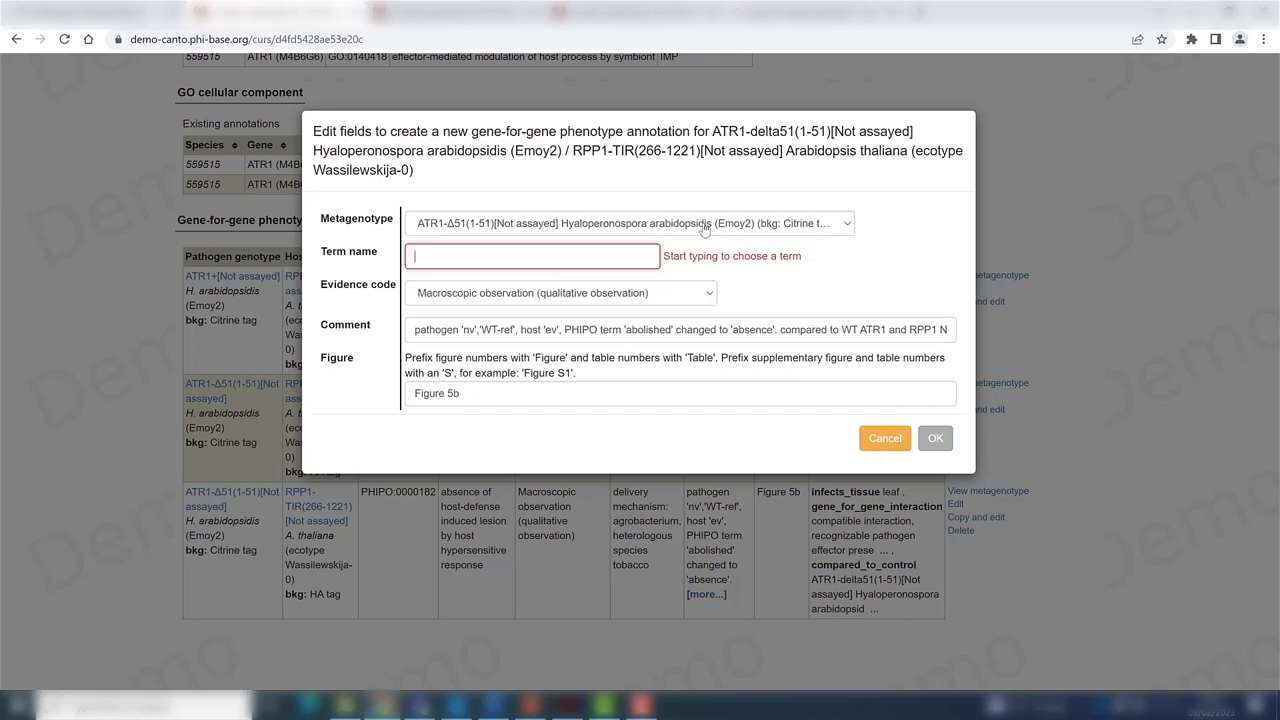
type("absence")
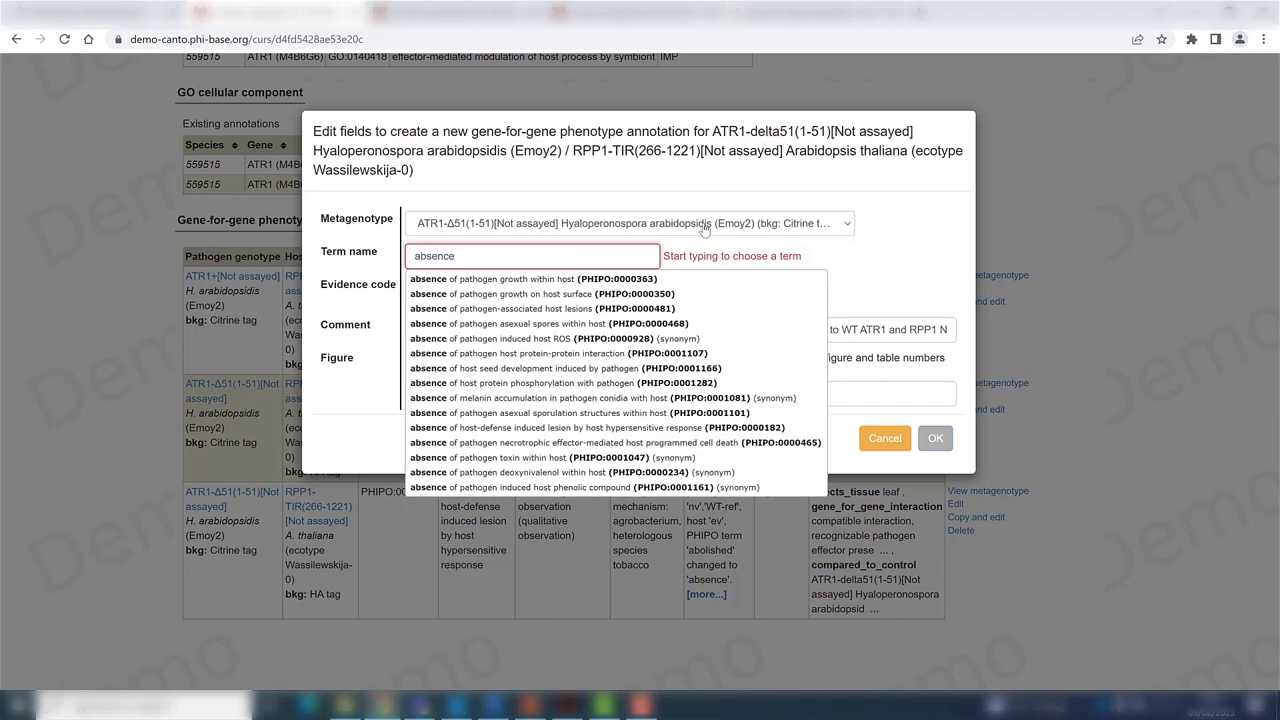
type(" of prot")
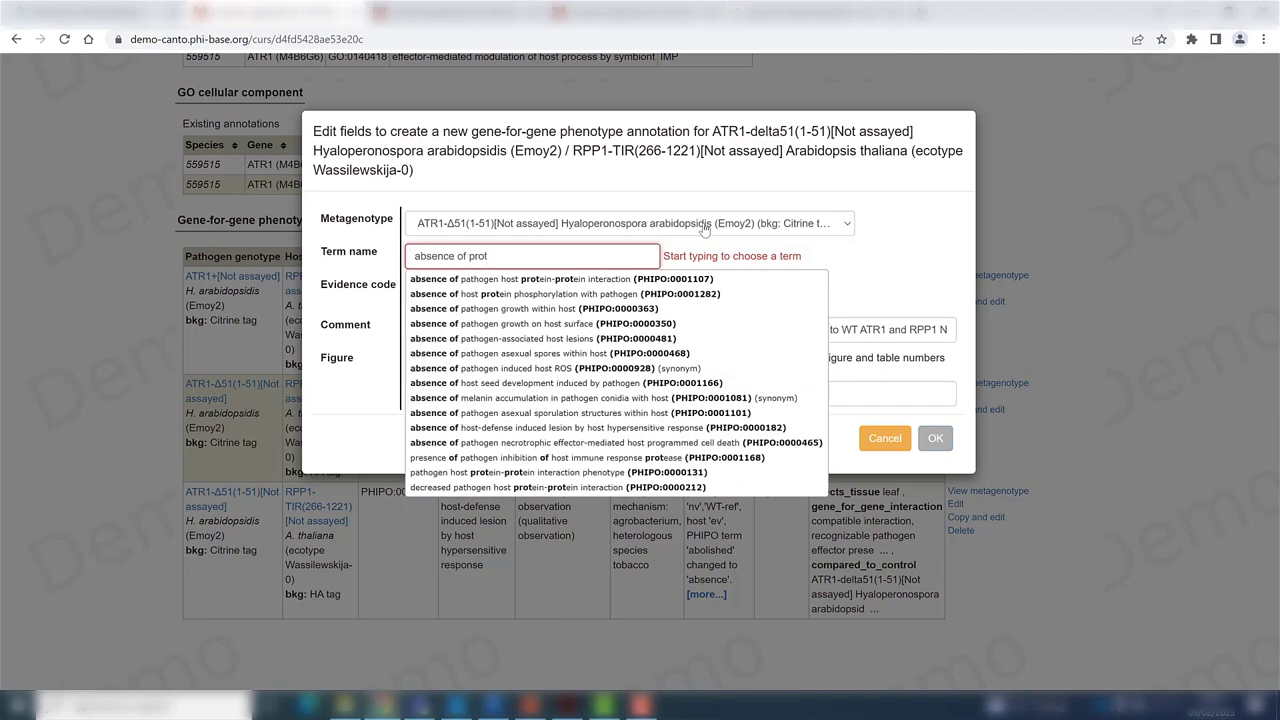
mouse_move(630, 282)
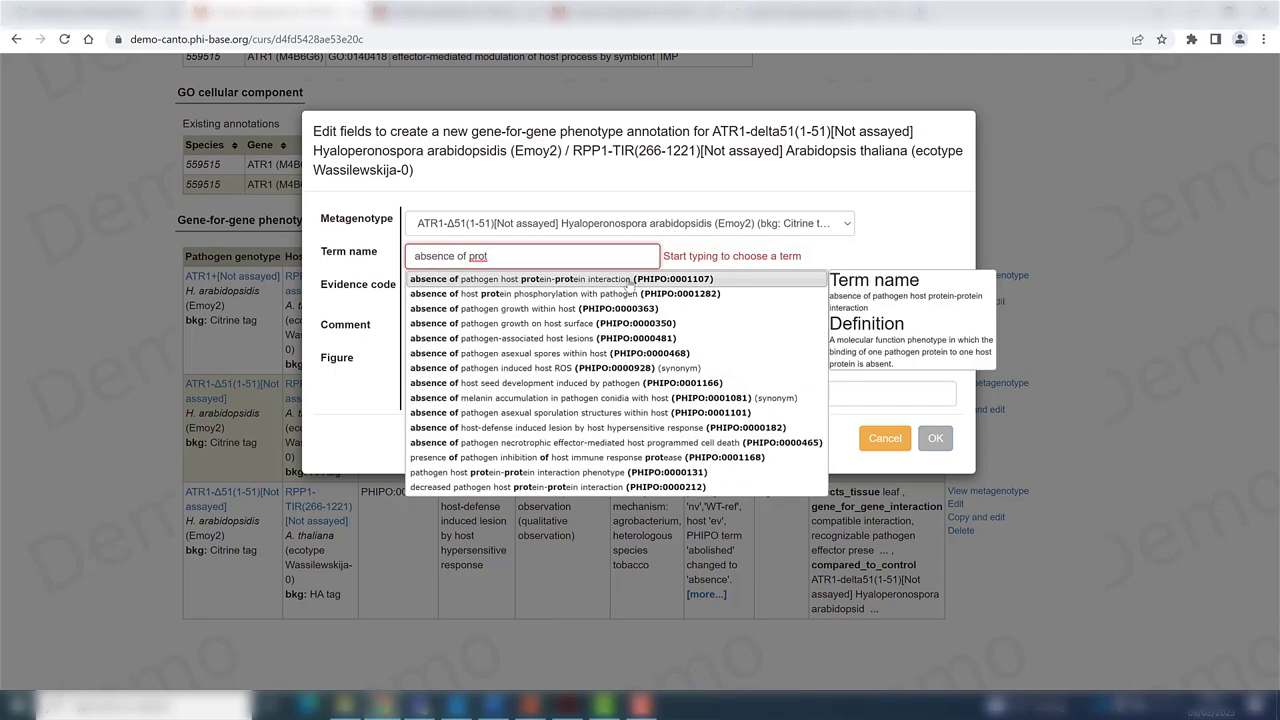
left_click(630, 282)
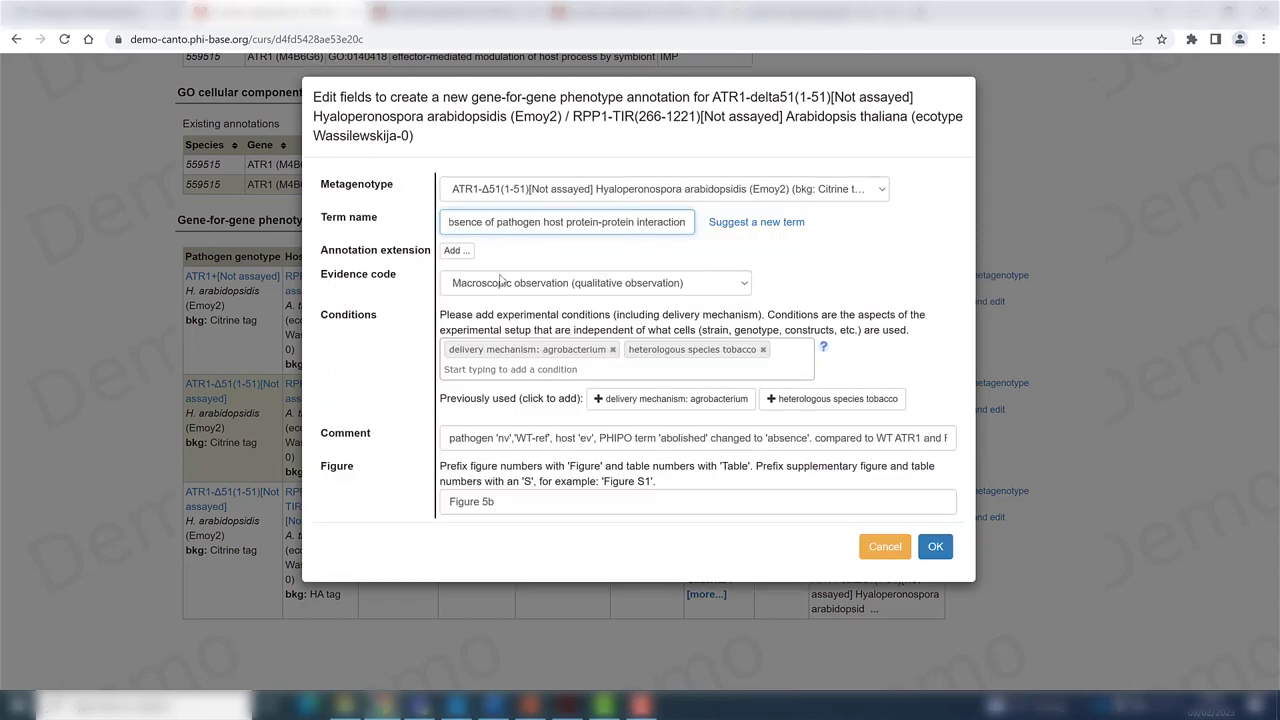
left_click(736, 288)
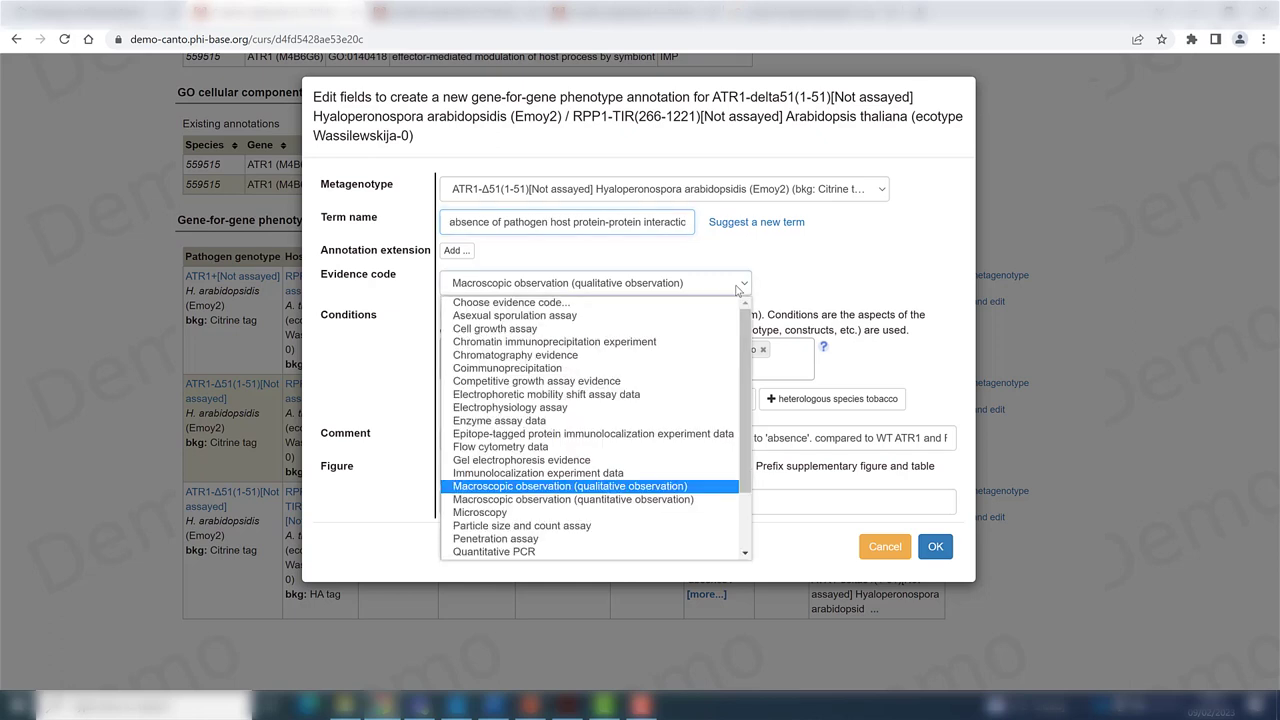
left_click(686, 368)
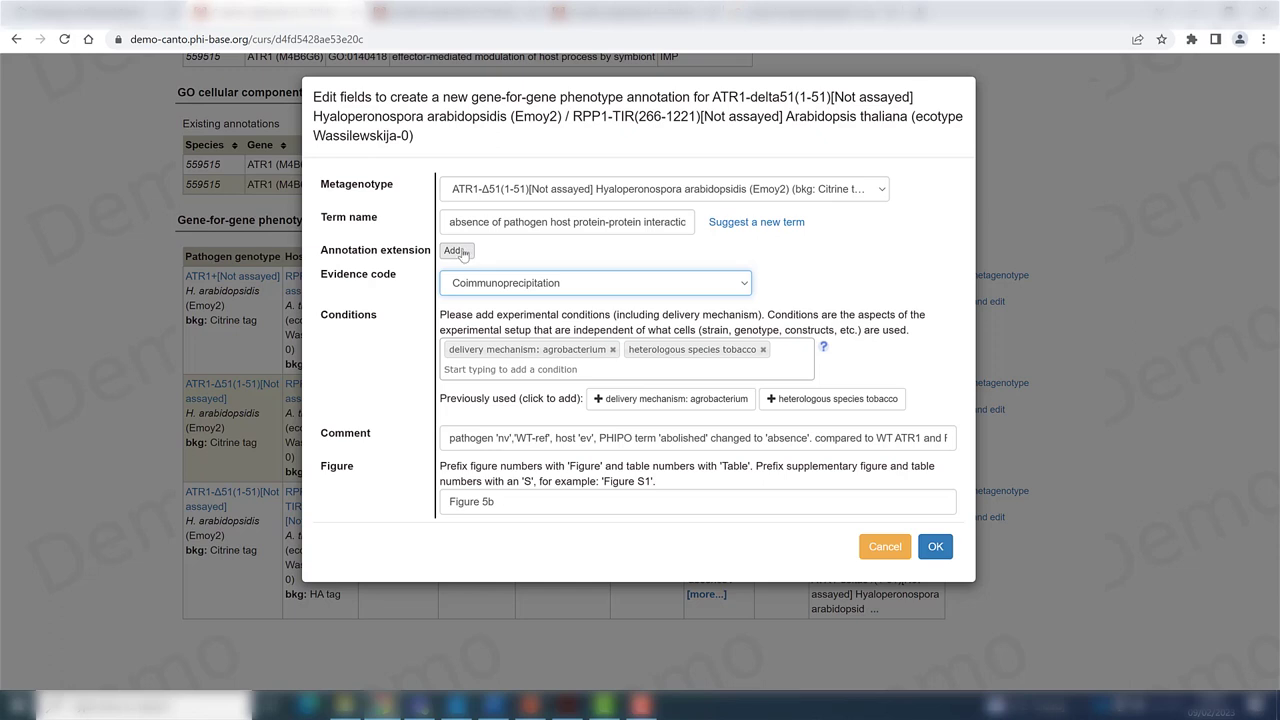
- Add ATR1 Hyaloperonospora arabidopsidis and RPP1 Arabidopsis thaliana as the two affected proteins in the copied annotation's extension
left_click(462, 253)
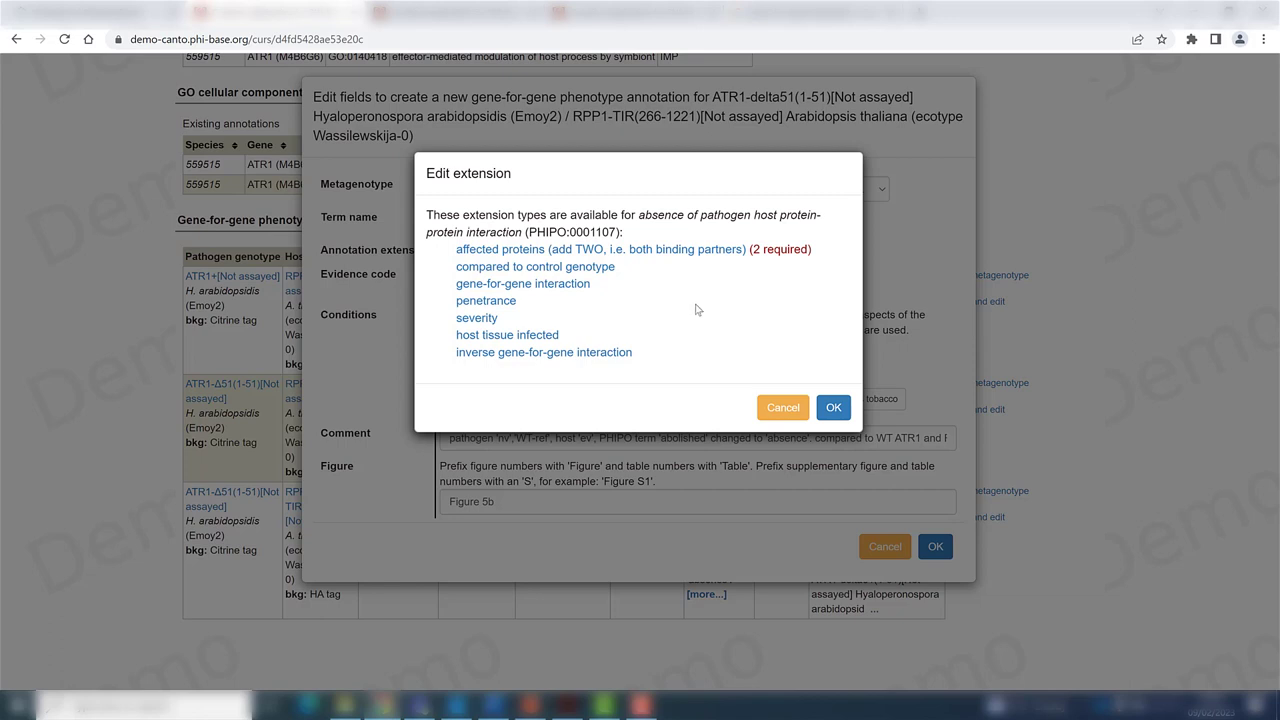
left_click(697, 252)
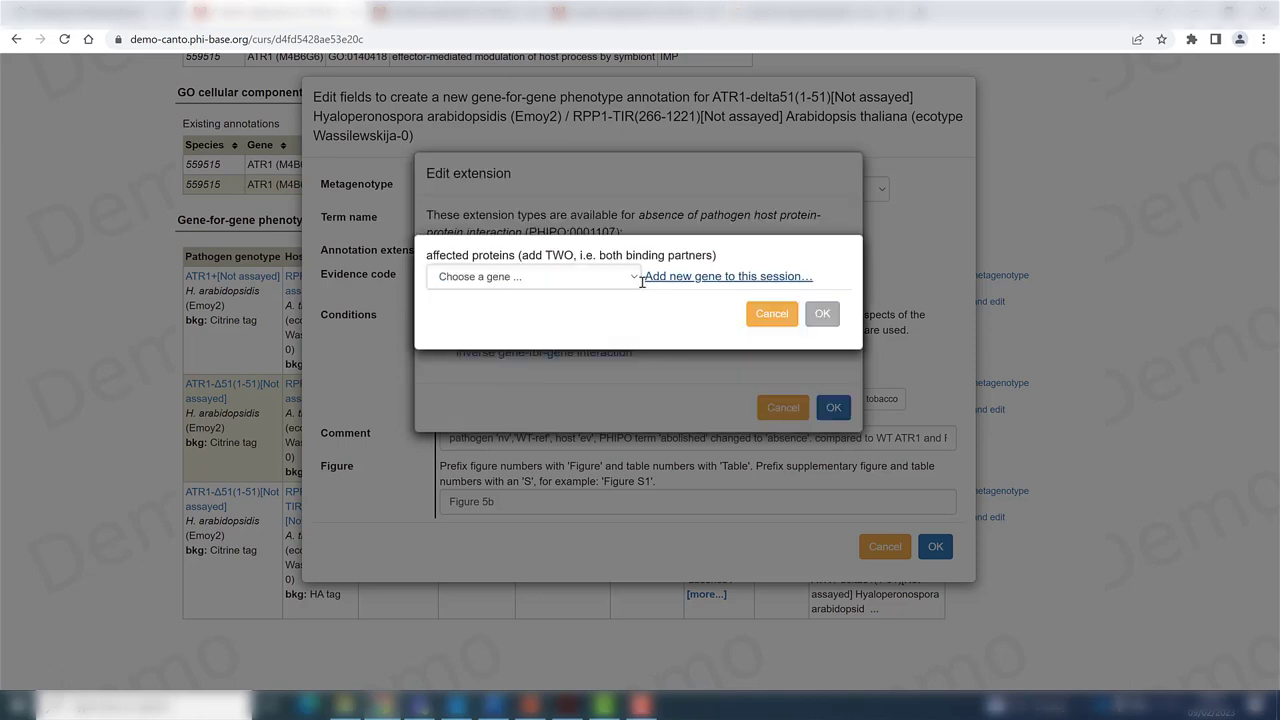
left_click(635, 283)
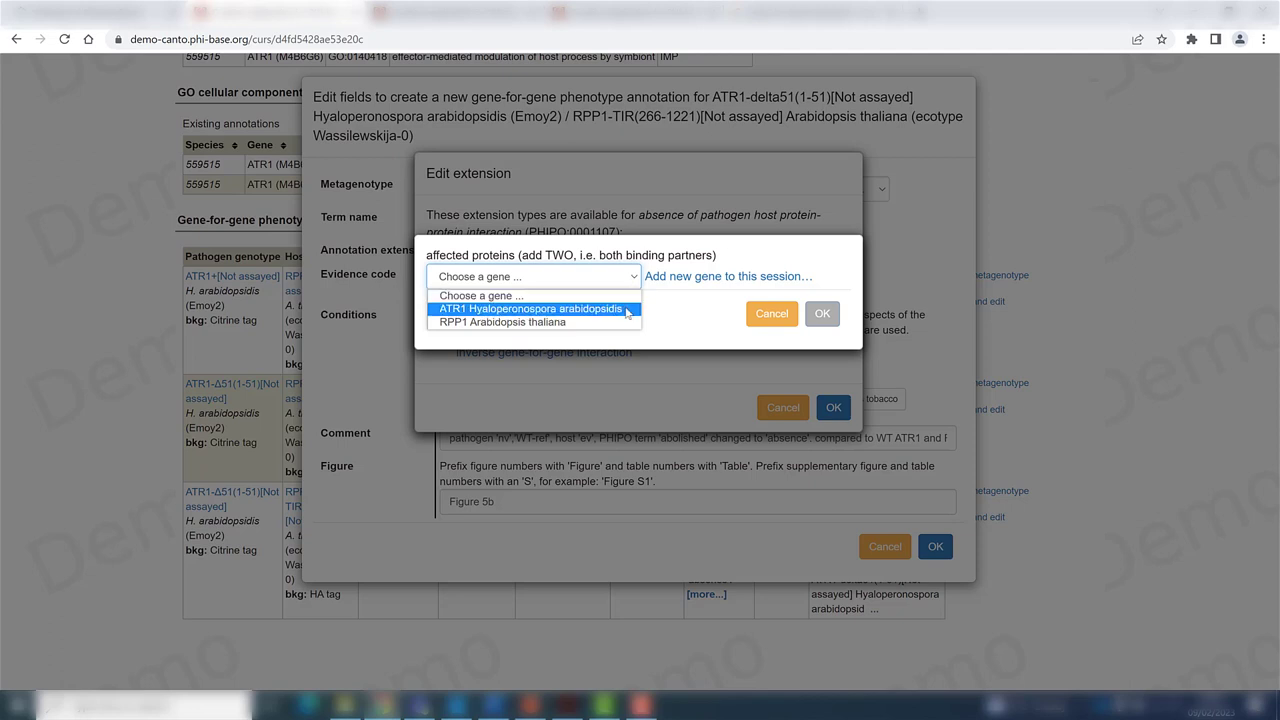
left_click(626, 312)
left_click(821, 313)
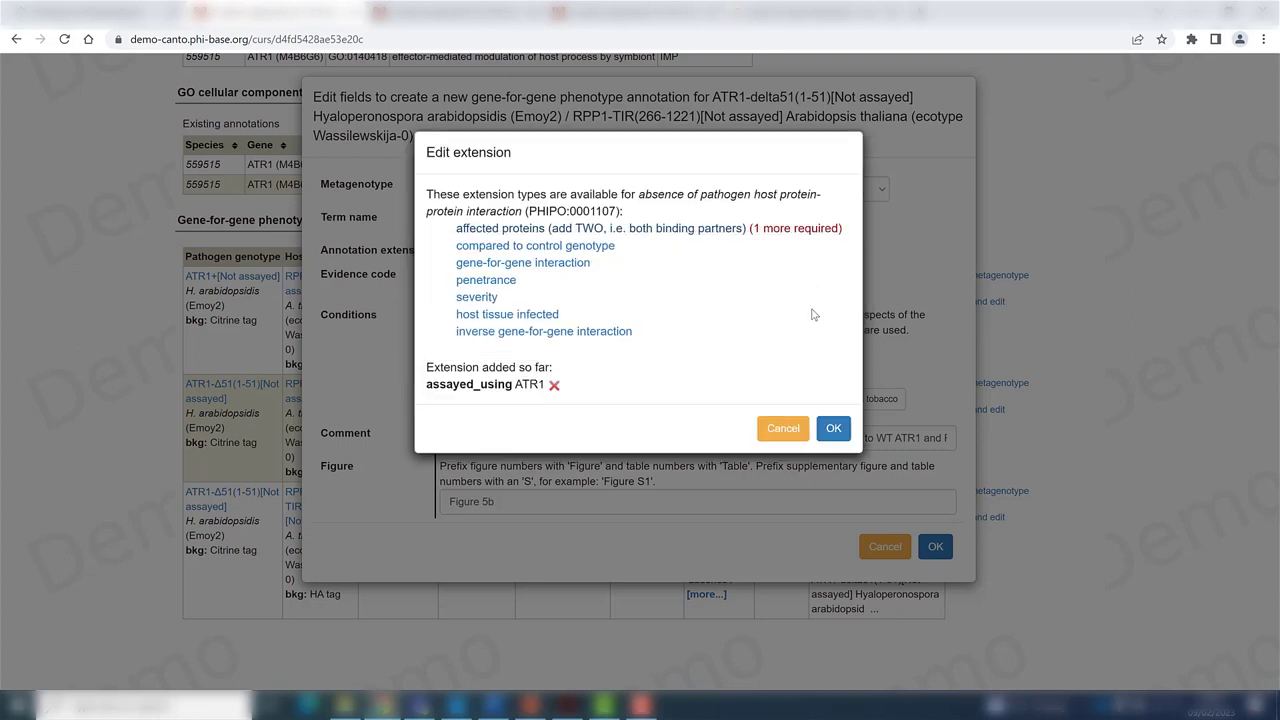
left_click(712, 231)
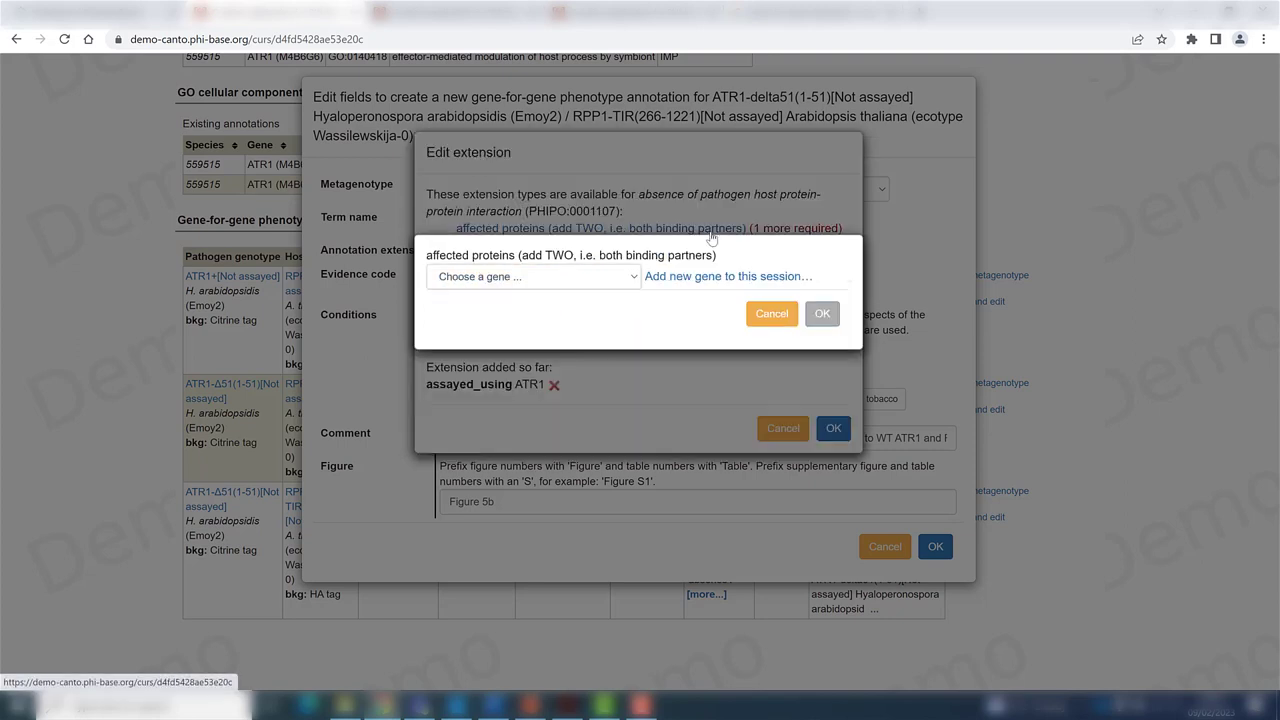
left_click(634, 278)
left_click(600, 321)
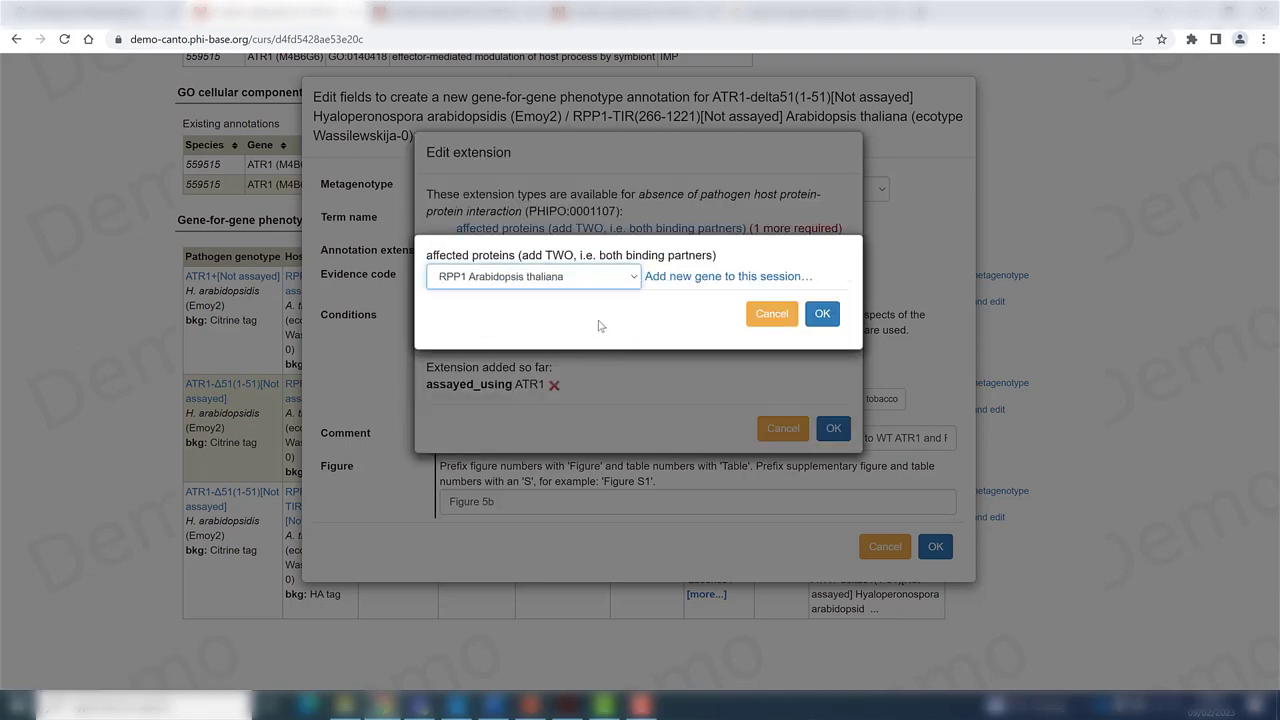
left_click(821, 313)
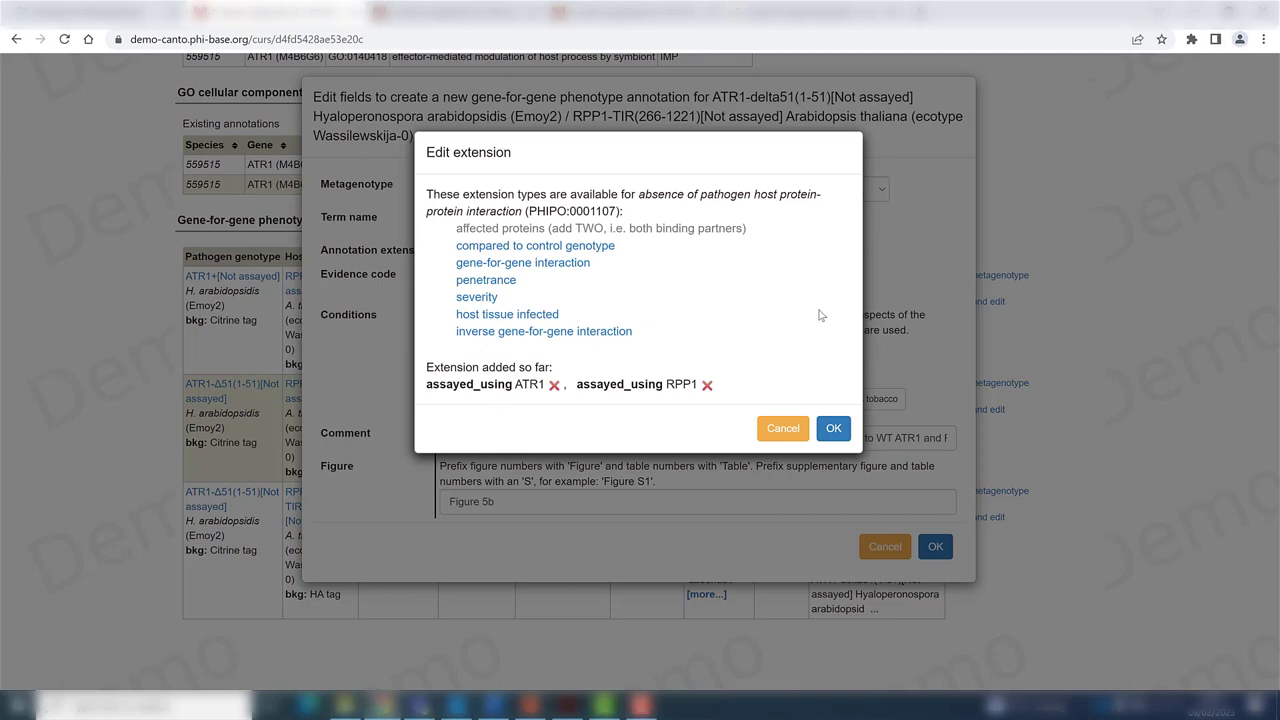
- Add a host tissue infected extension with the term "leaf" (BTO:0000713) to the copied annotation
left_click(540, 316)
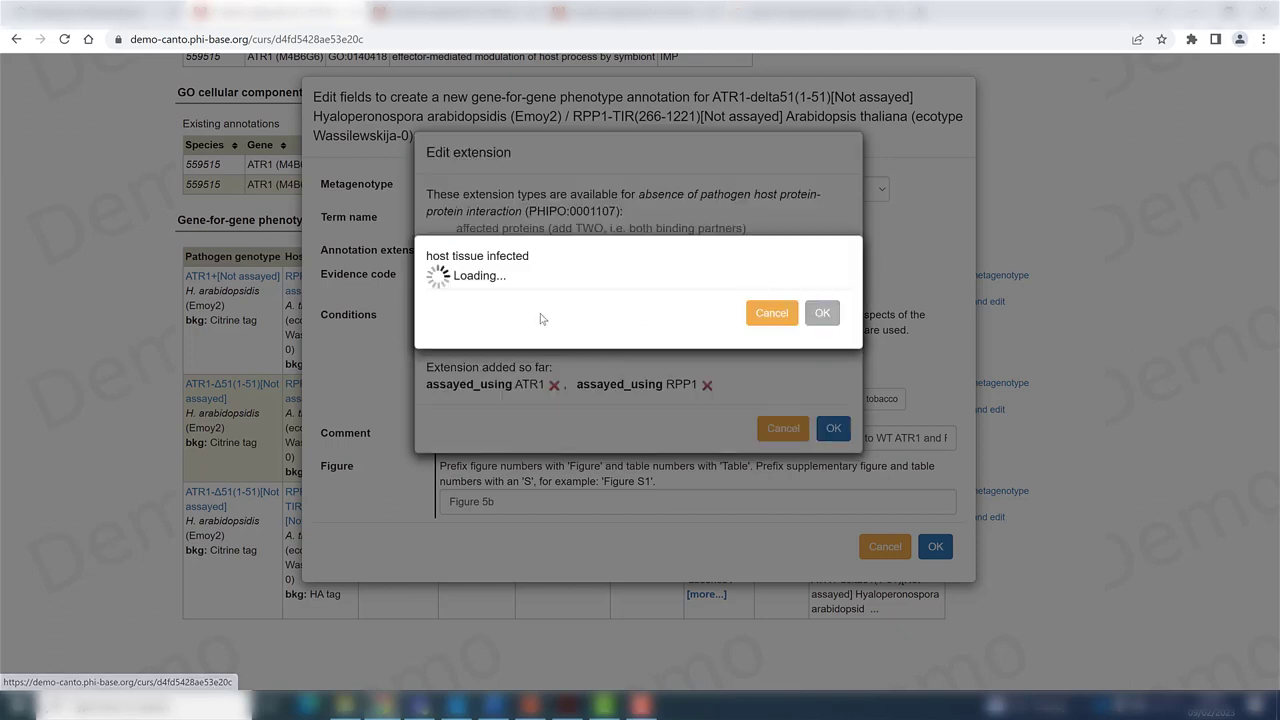
type("leaf")
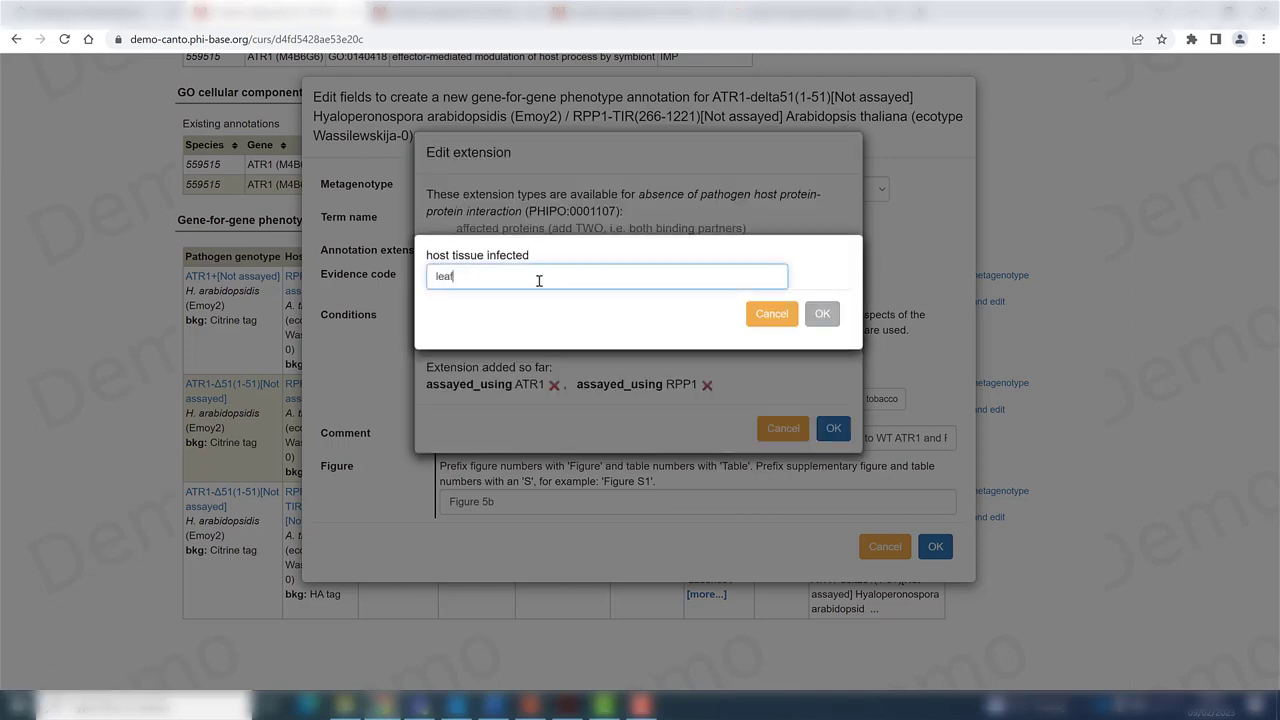
left_click(524, 302)
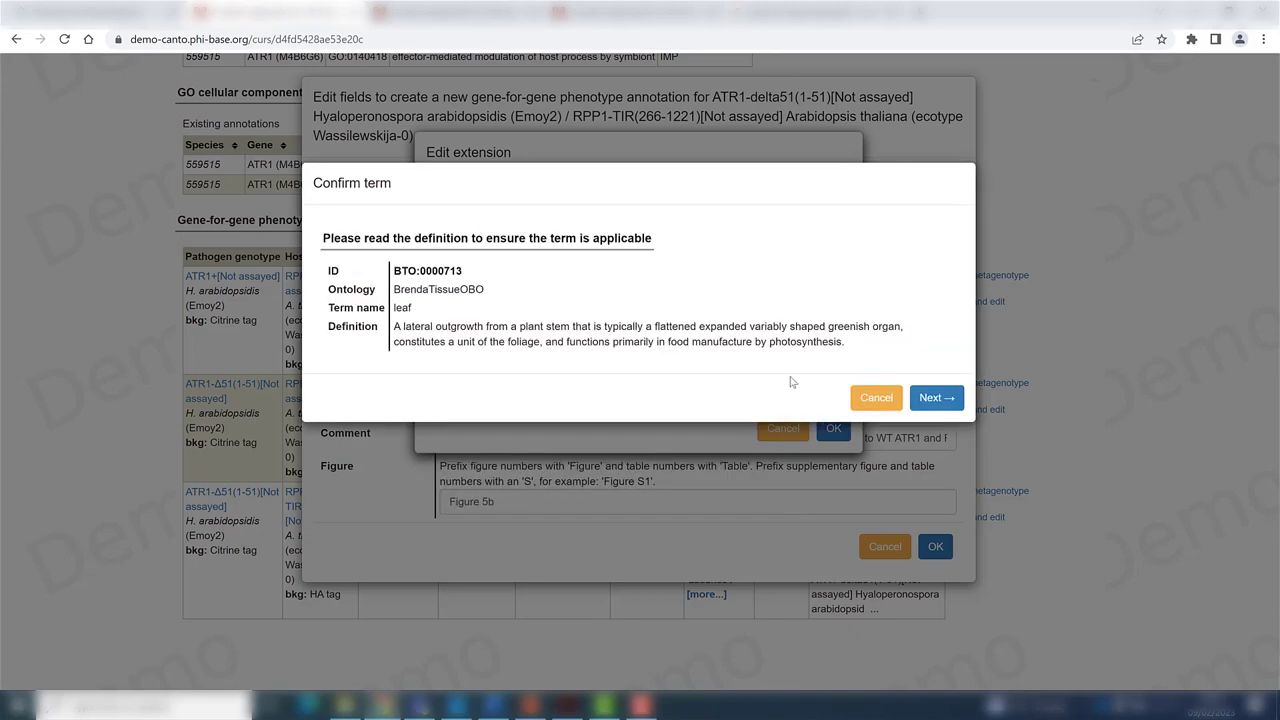
left_click(941, 397)
scroll(921, 559, "down", 3)
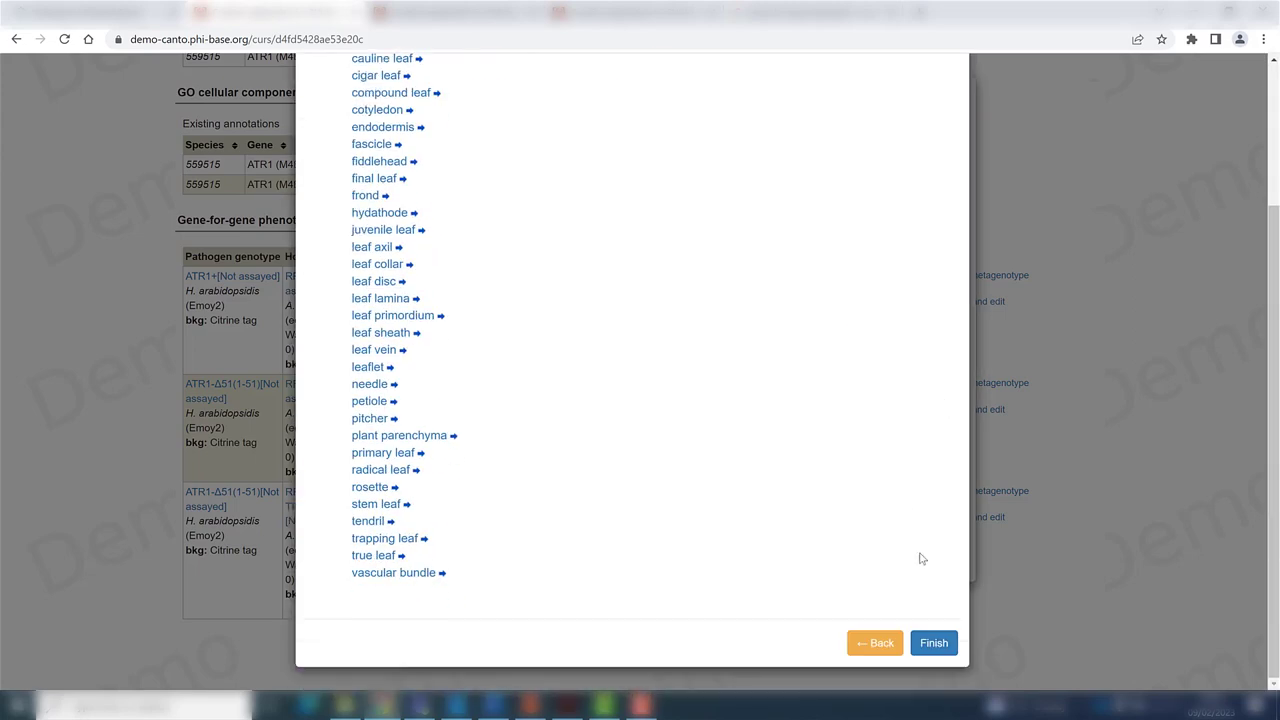
left_click(934, 643)
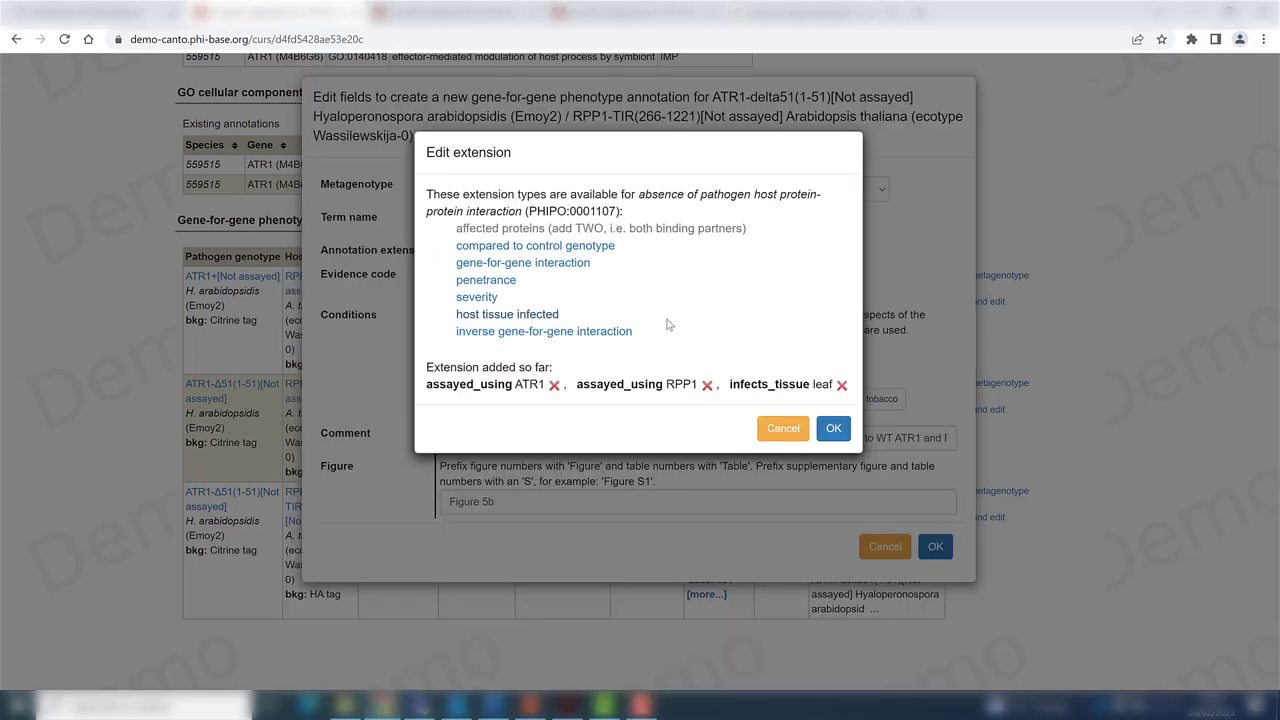
- Set the ATR1-Δ51(1-51) / RPP1+ metagenotype as the compared to control genotype for the copied annotation
left_click(600, 250)
left_click(630, 279)
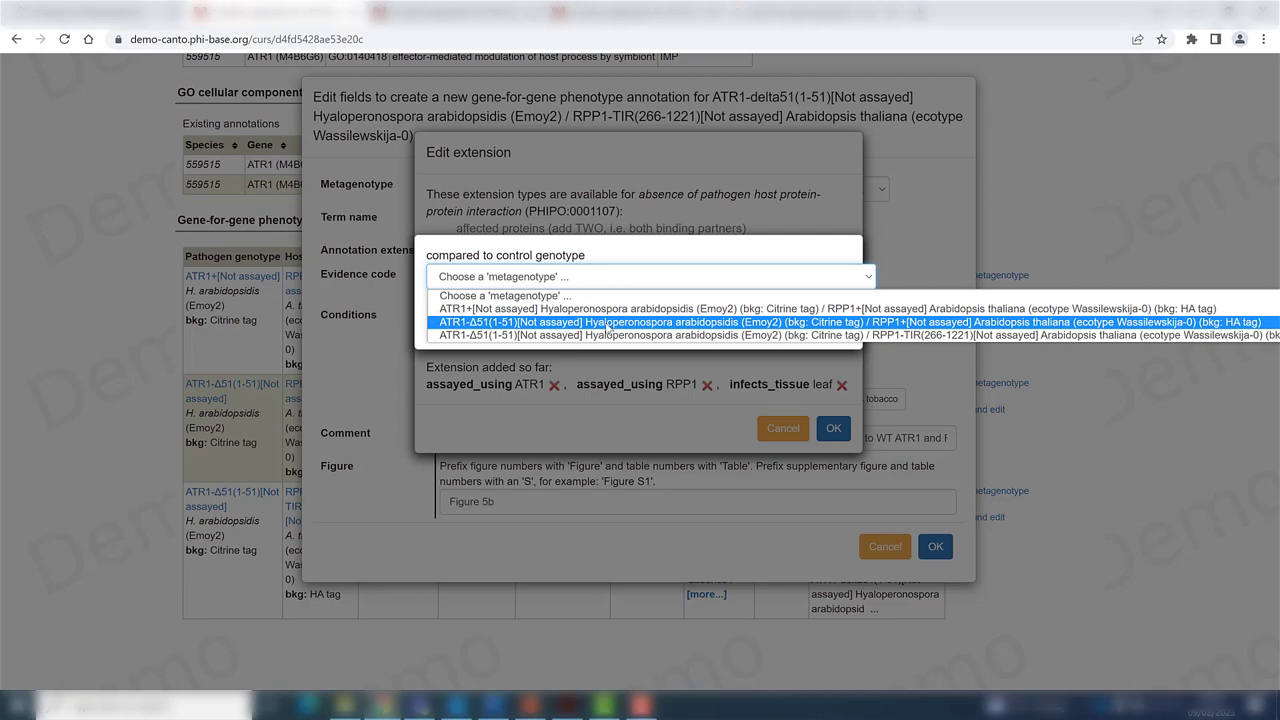
left_click(607, 322)
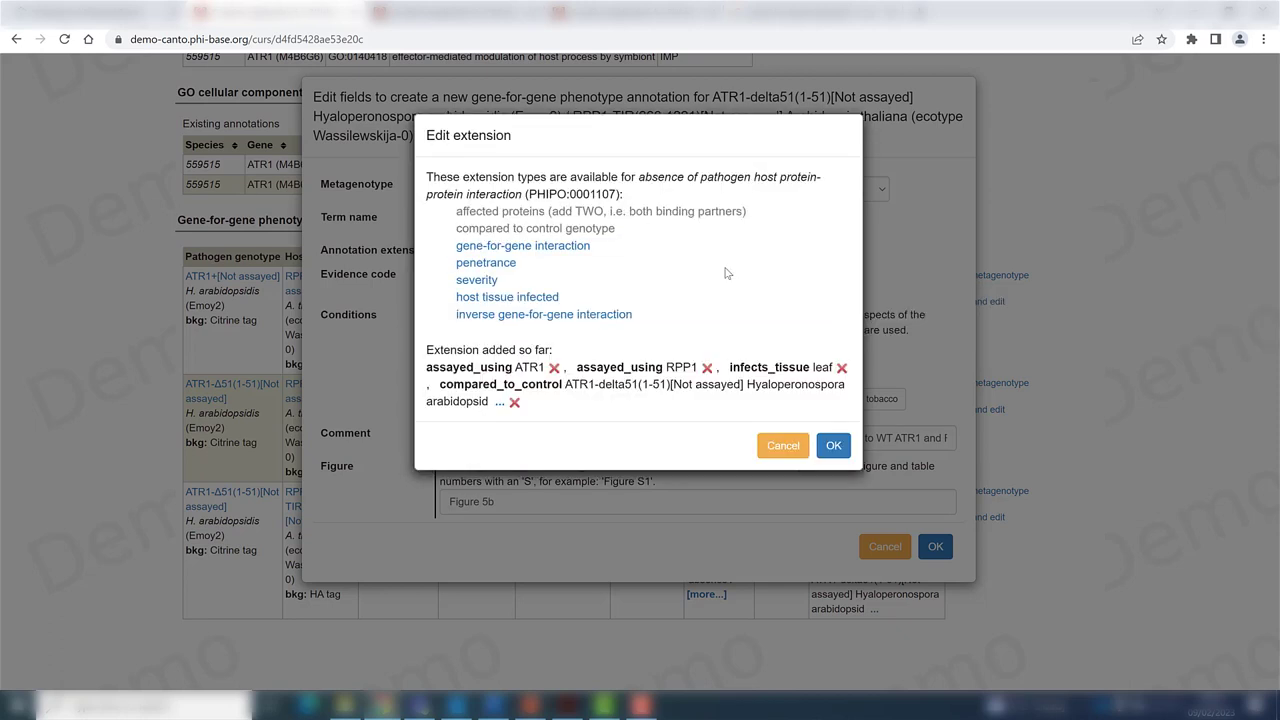
- Add the gene-for-gene interaction "compatible interaction, recognizable pathogen effector present, compromised host resistance gene" (PHIPO_EXT:0000014) to the copied annotation and confirm its extensions
left_click(564, 248)
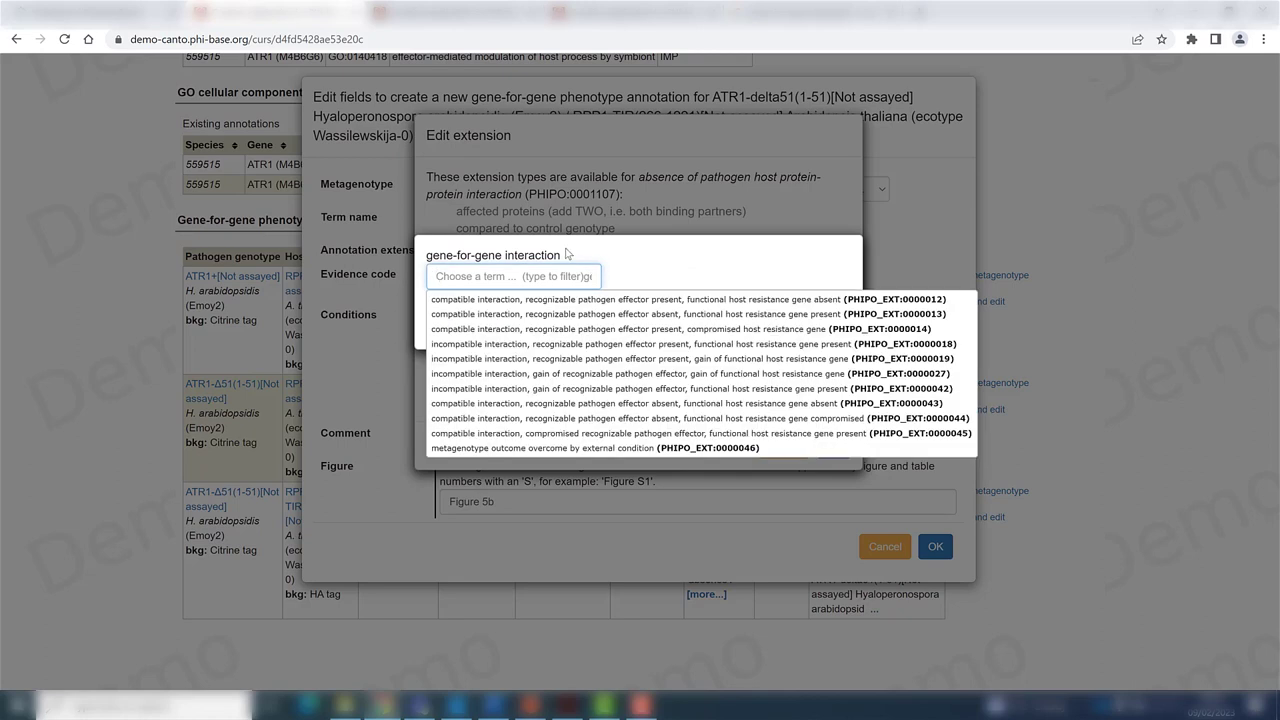
left_click(555, 328)
left_click(820, 313)
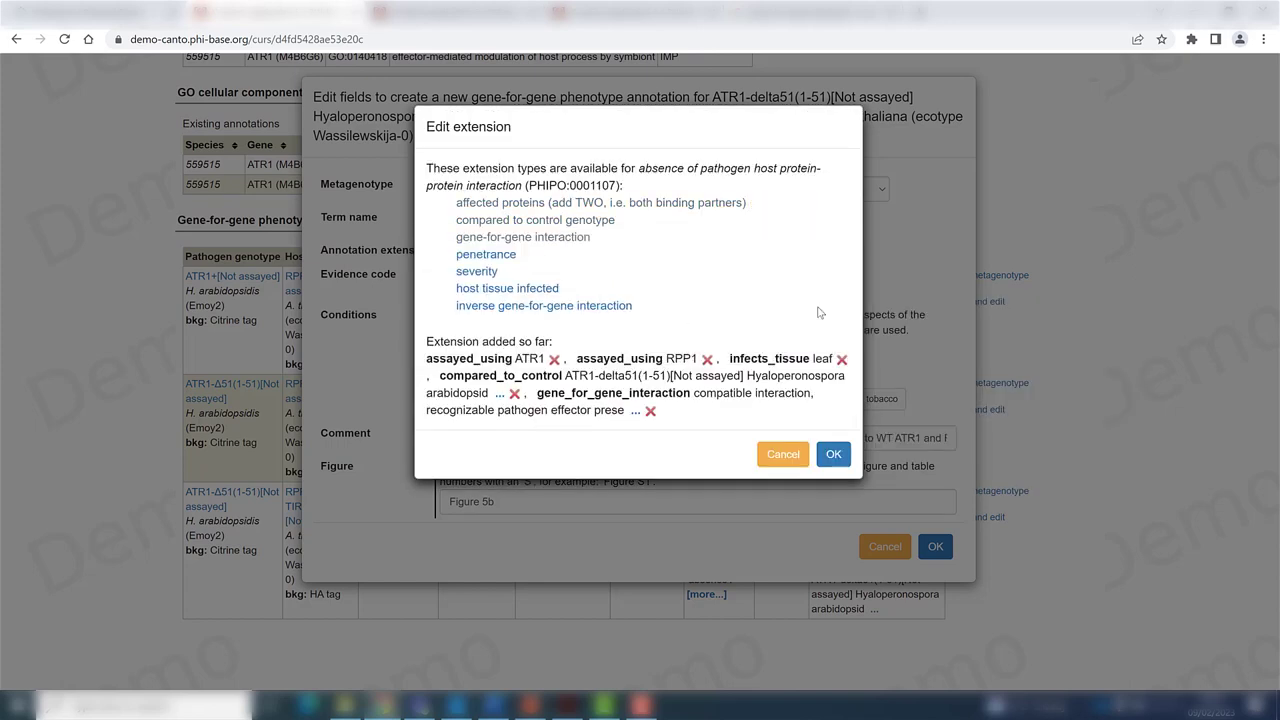
left_click(833, 454)
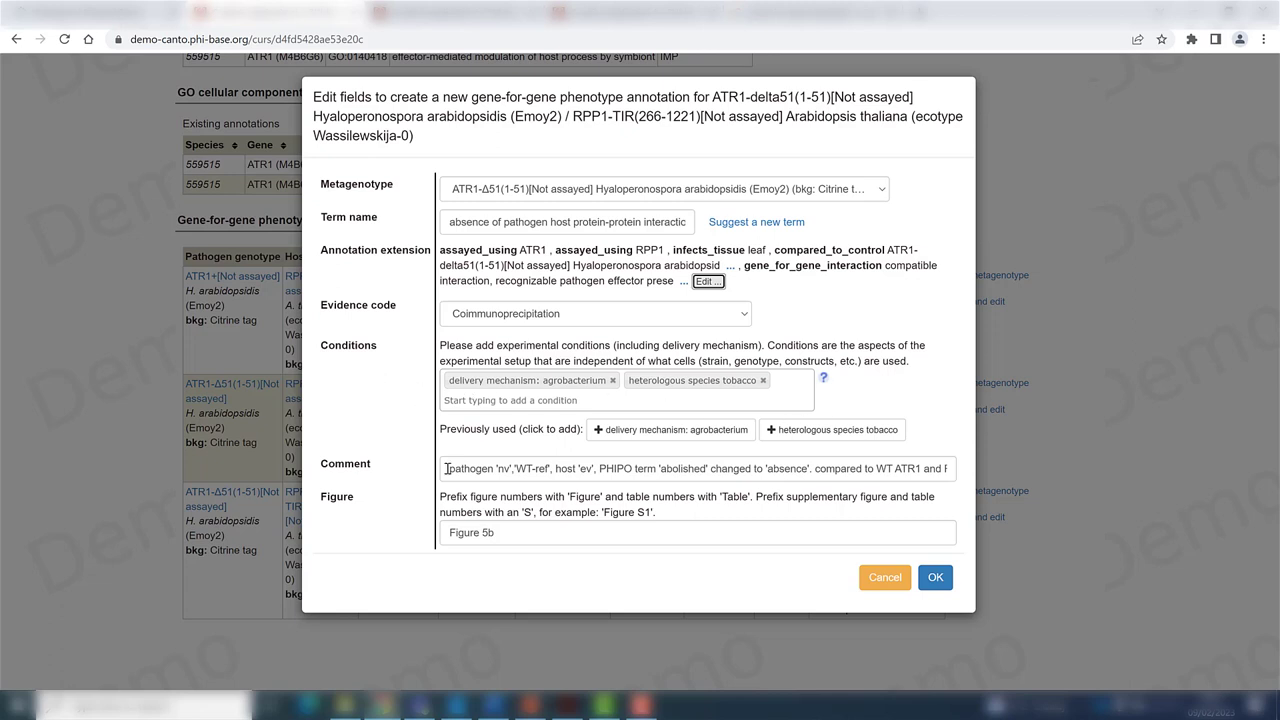
- Replace the copied annotation's comment with the pasted WT RPP1 comparison and GfG workflow note, set the figure to "Figure 5c", and store it
left_click_drag(447, 468, 987, 466)
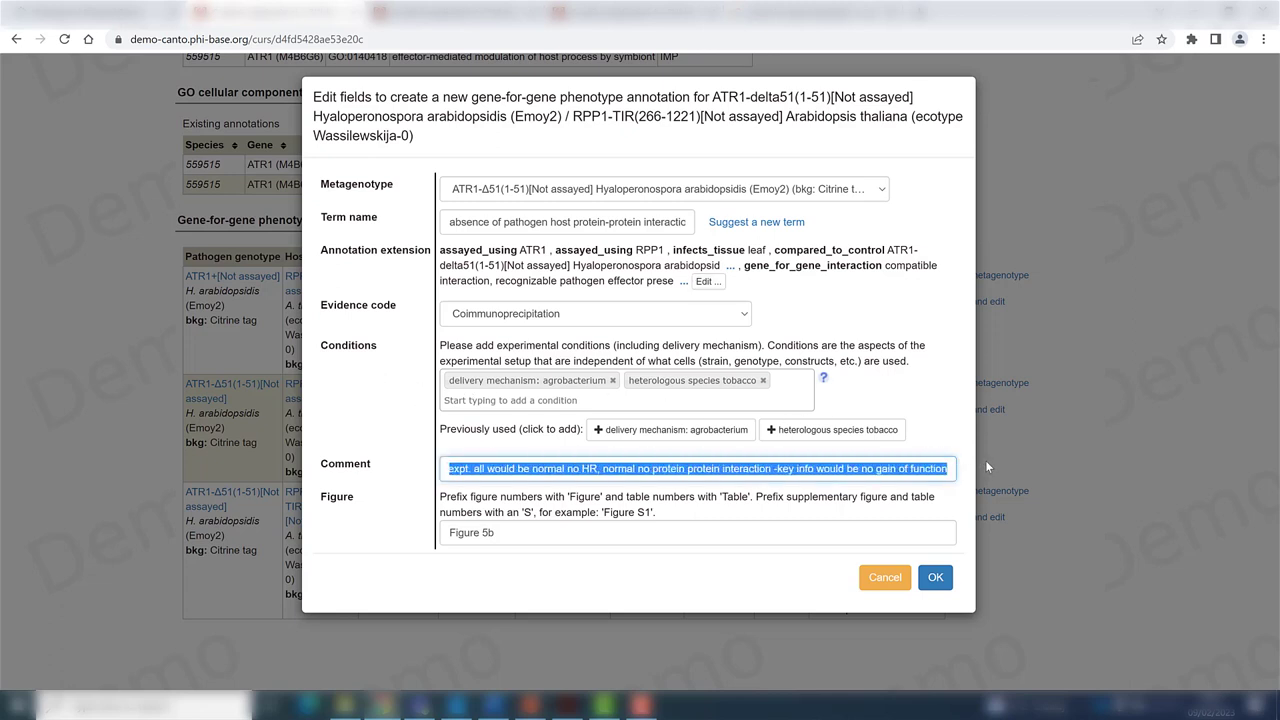
key("BackSpace")
key("ctrl+v")
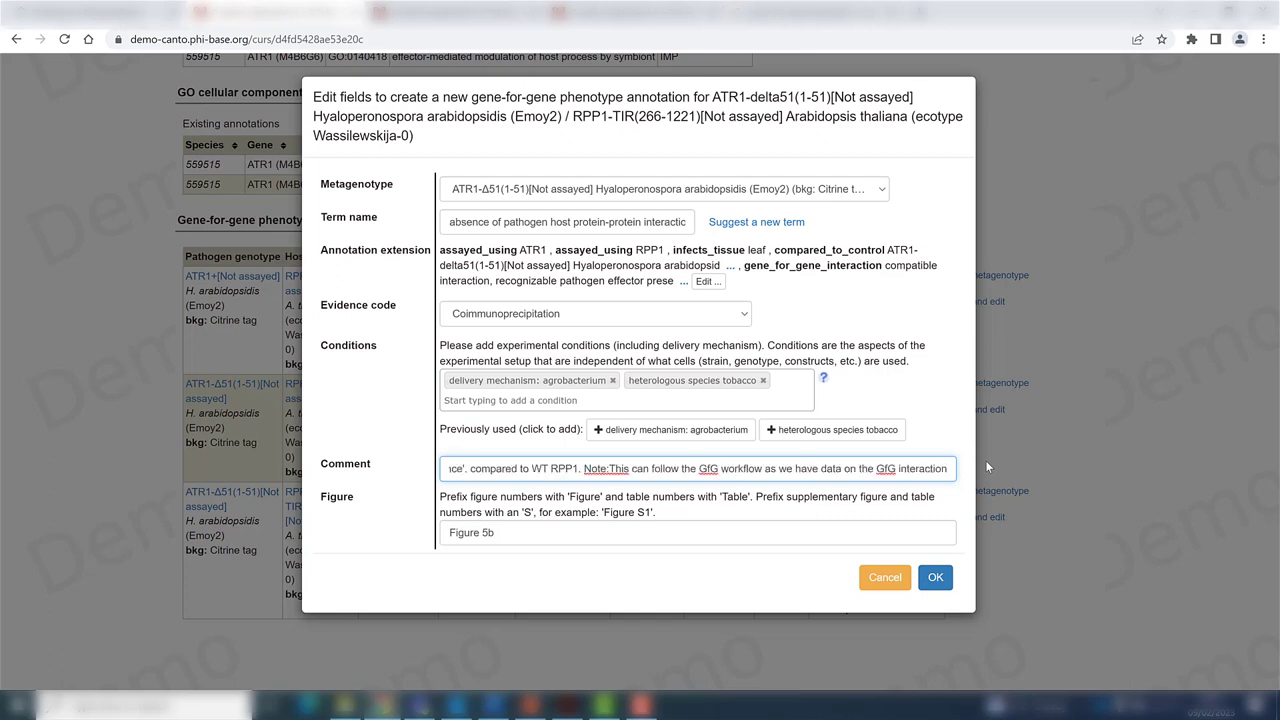
left_click(554, 537)
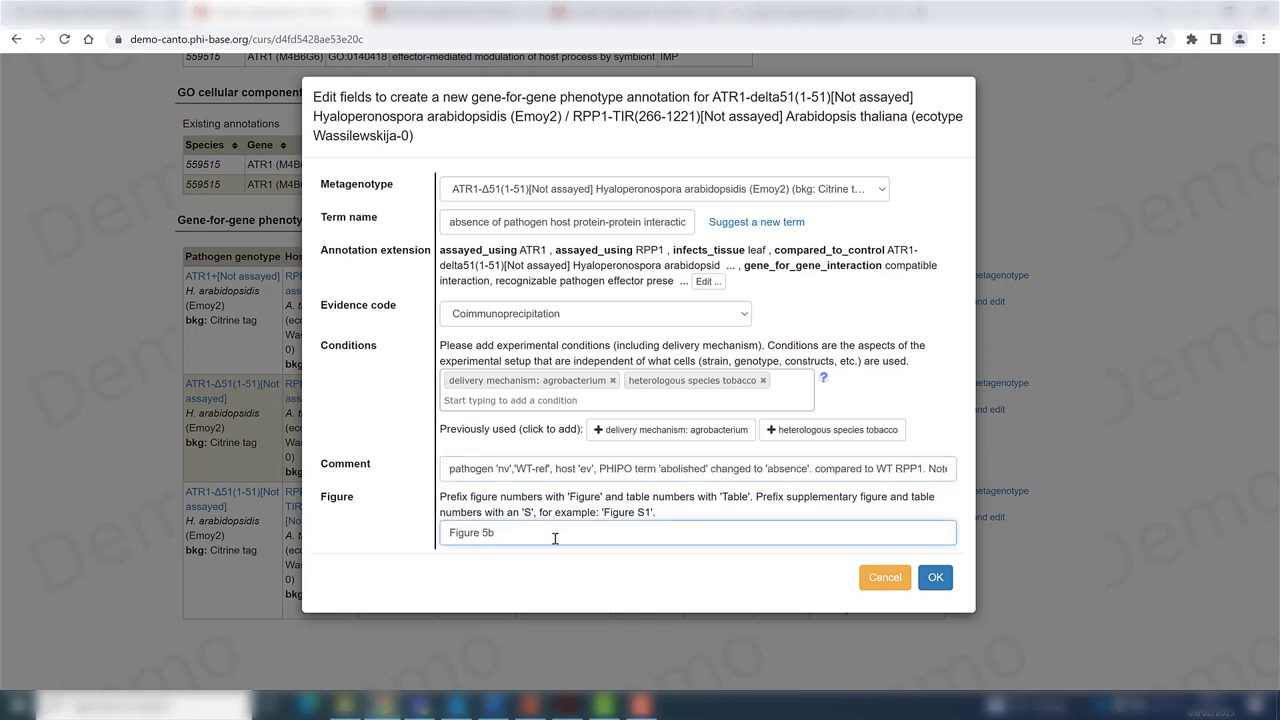
type("Figure 5c")
left_click(935, 579)
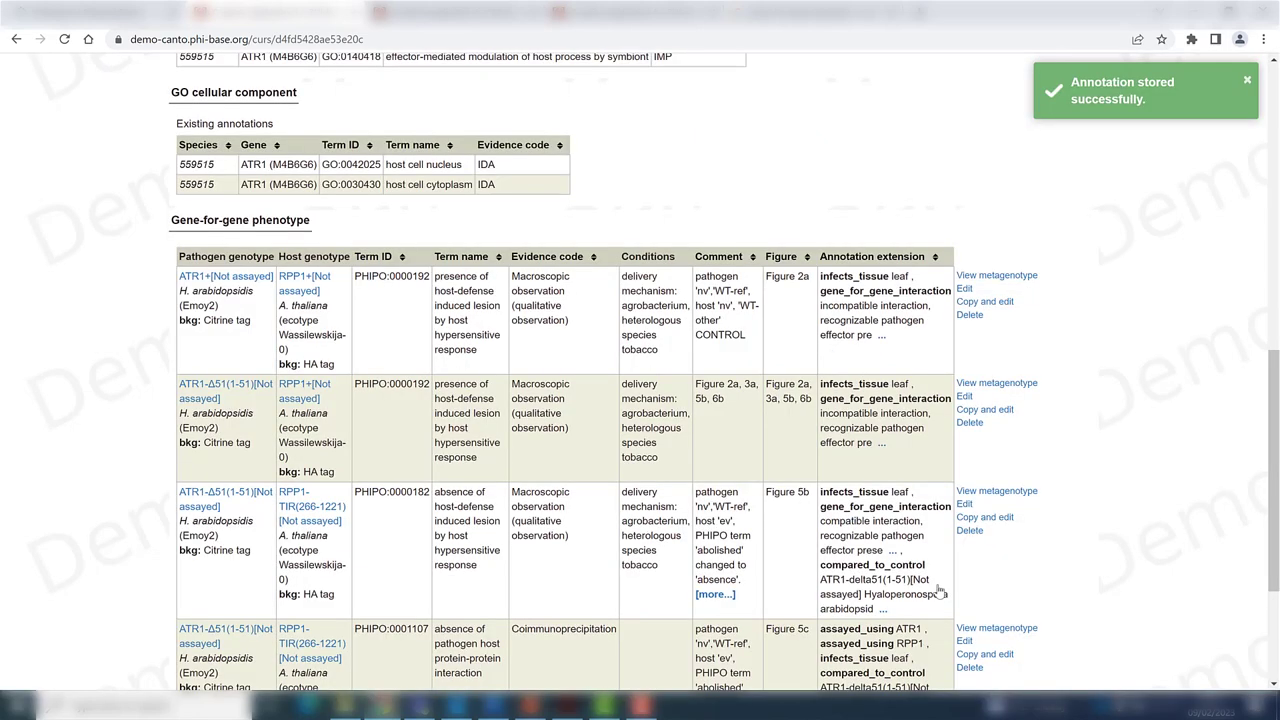
scroll(938, 591, "down", 3)
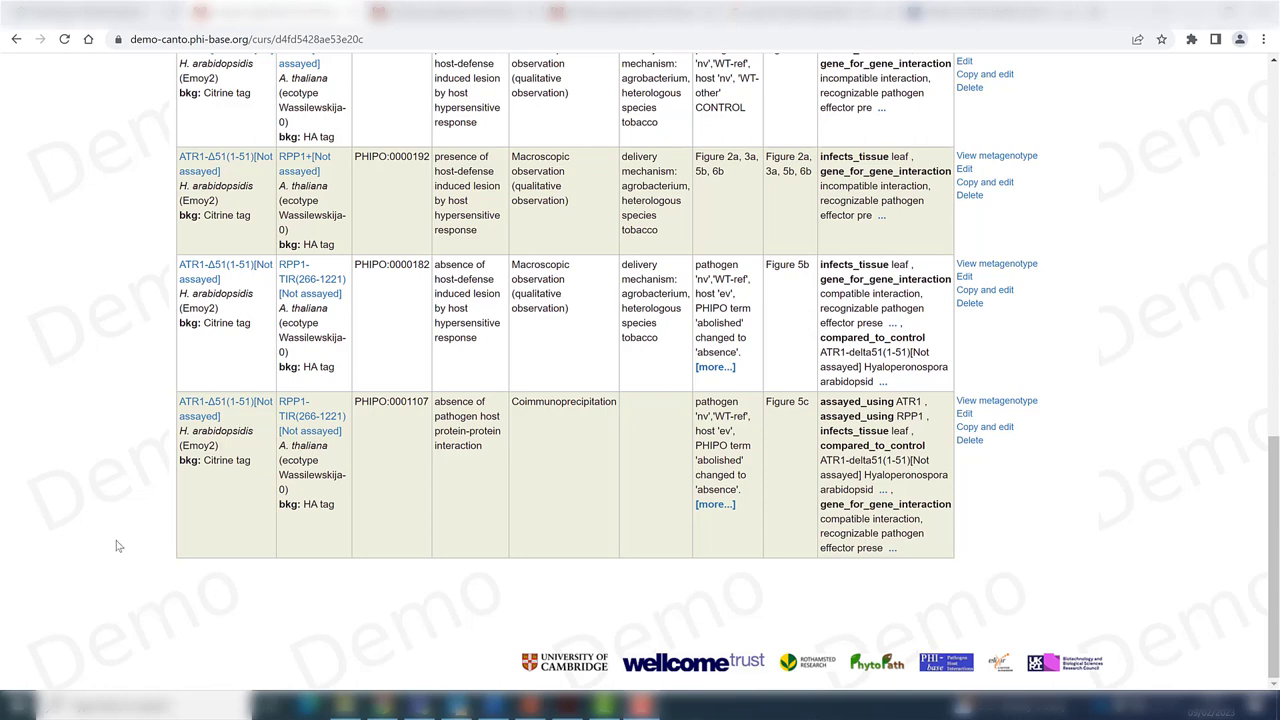
- Copy the Maks9 ATR1-Δ51(1-51) pathogen genotype for editing, naming the allele "ATR1-delta51-E92K" with strain Maks9
scroll(114, 541, "up", 10)
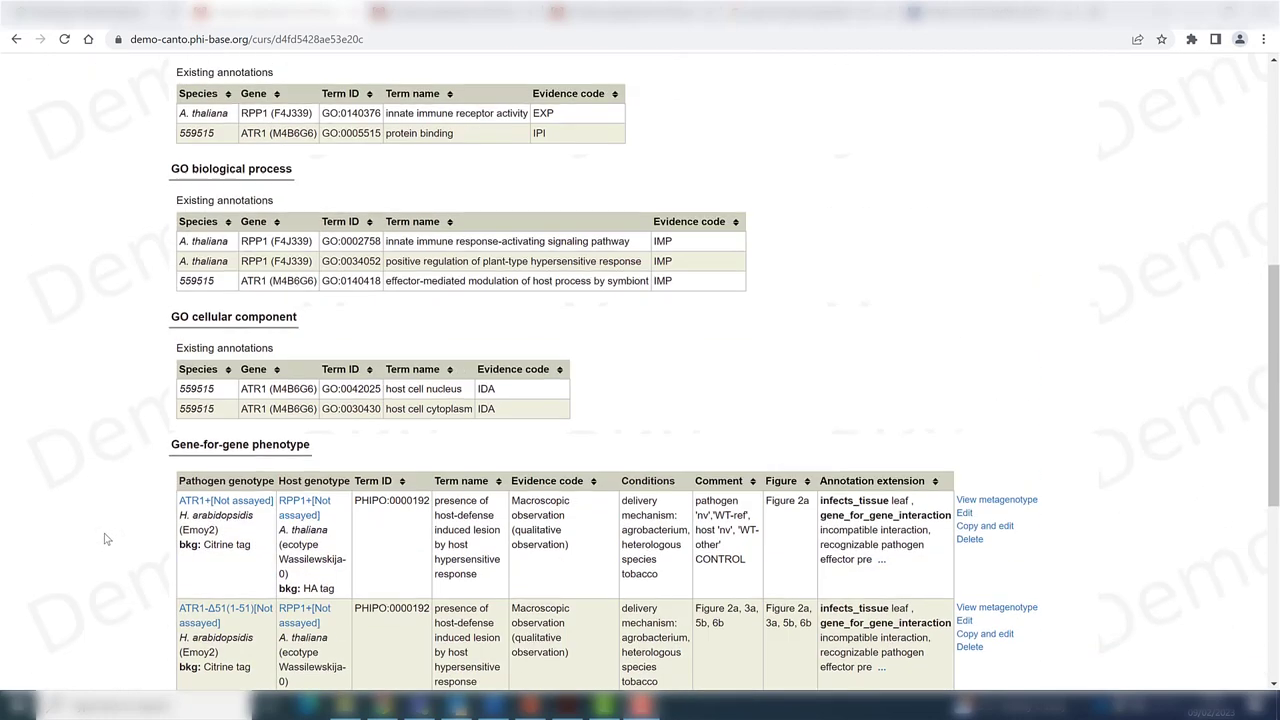
scroll(43, 414, "up", 3)
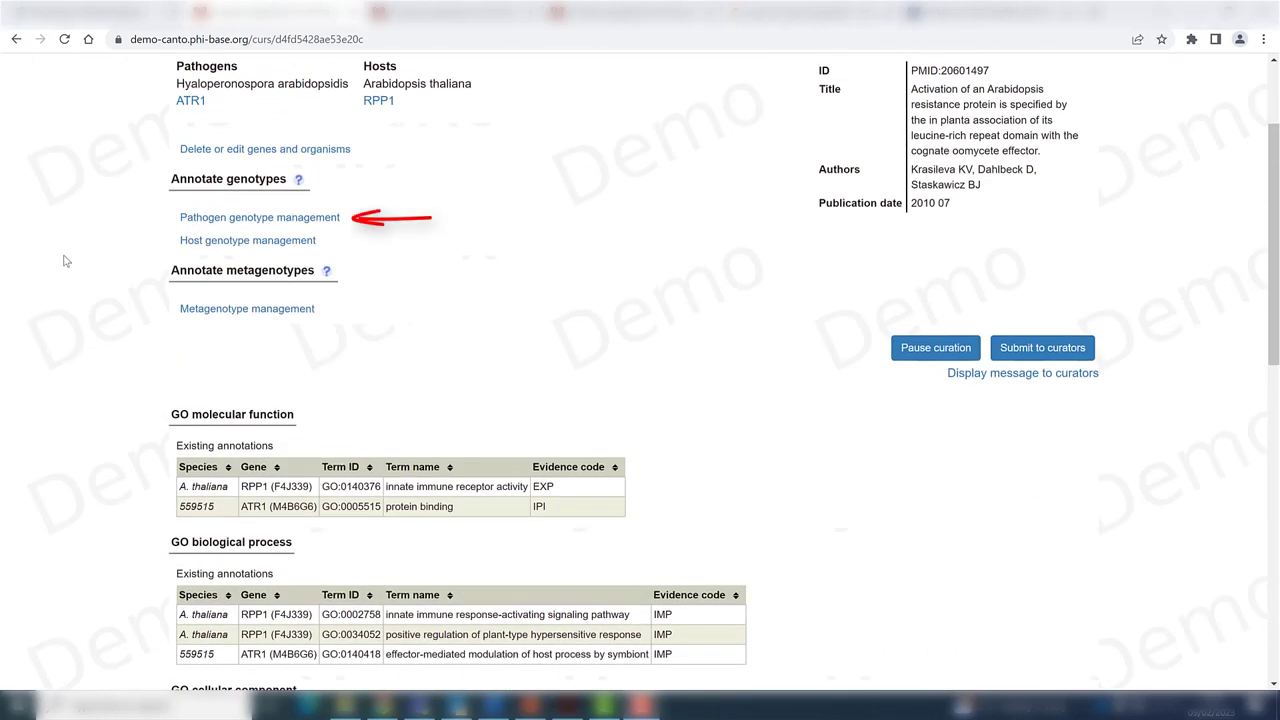
left_click(200, 218)
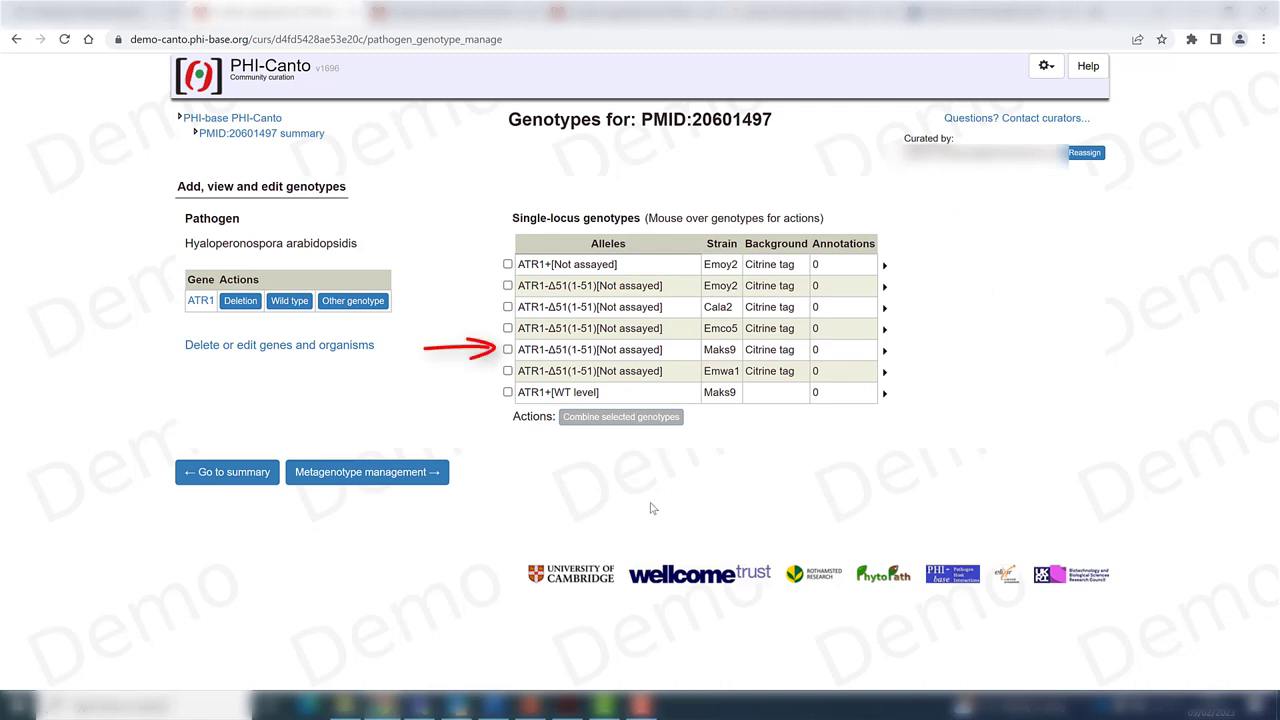
mouse_move(632, 350)
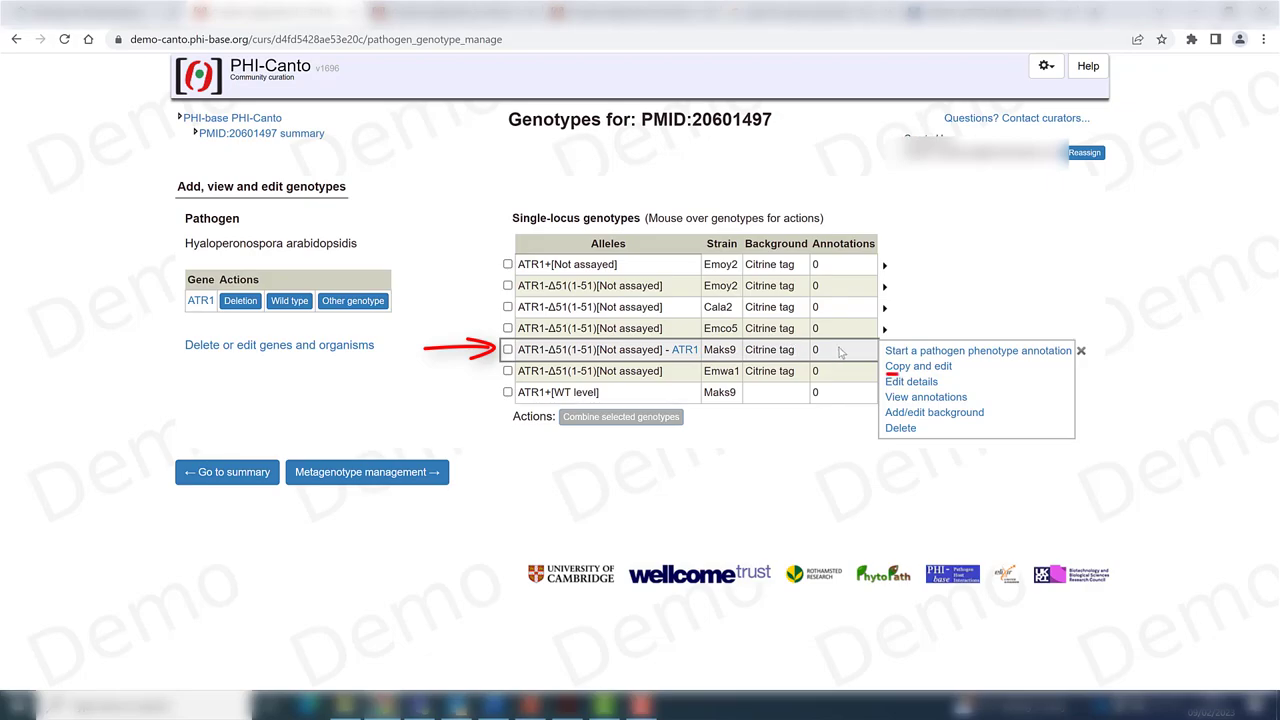
left_click(900, 366)
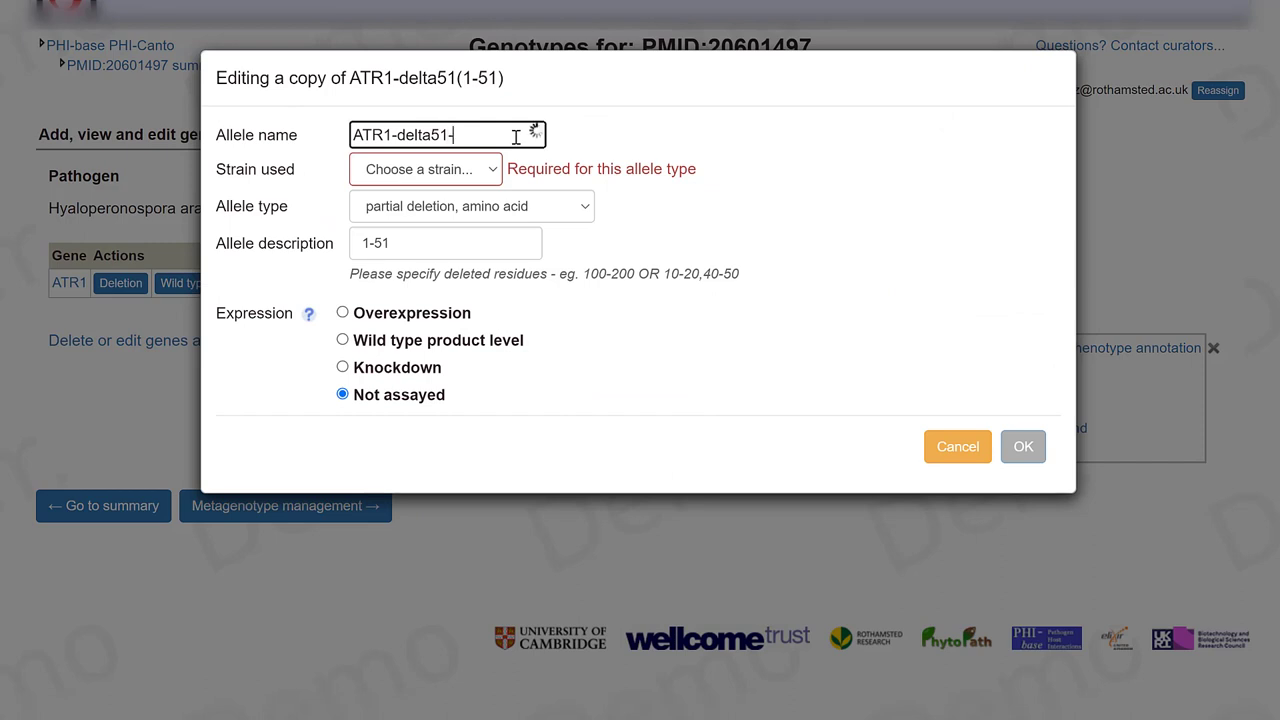
type("-E92K")
left_click(496, 172)
left_click(420, 280)
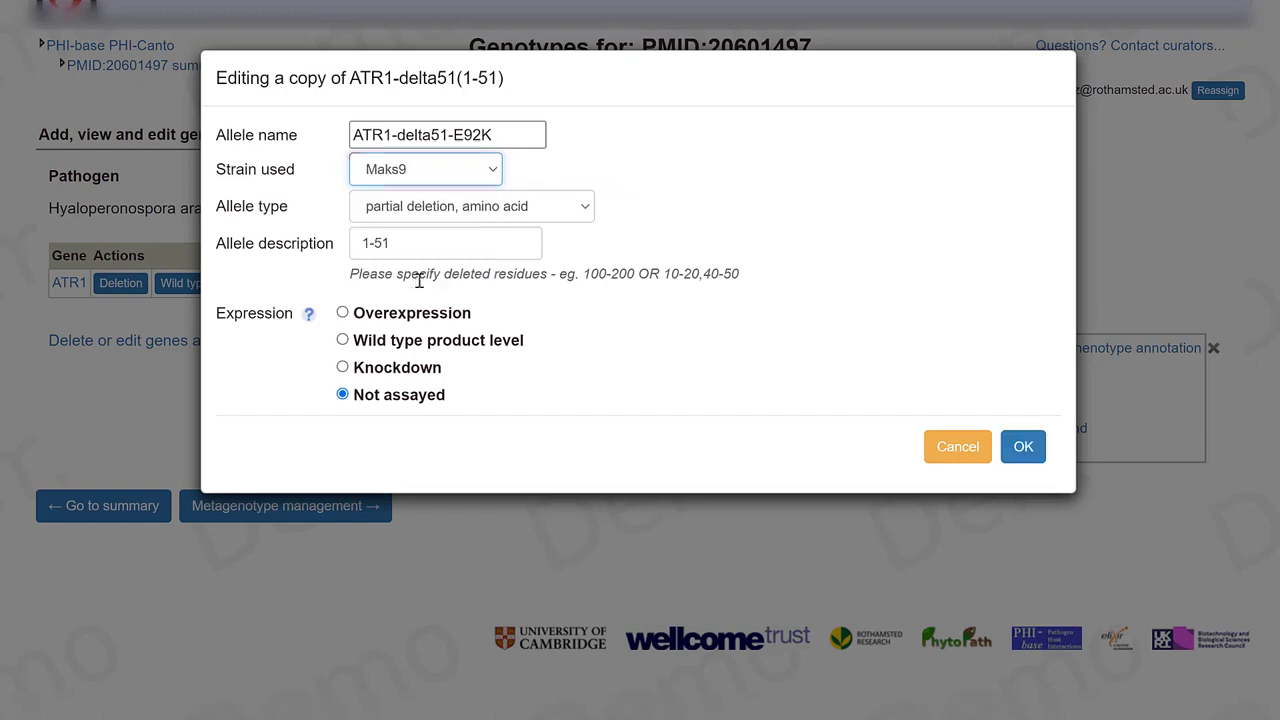
- Set the allele type to partial deletion and amino acid change, description "1-51, E92K" and expression Not assayed, and save the genotype
left_click(558, 213)
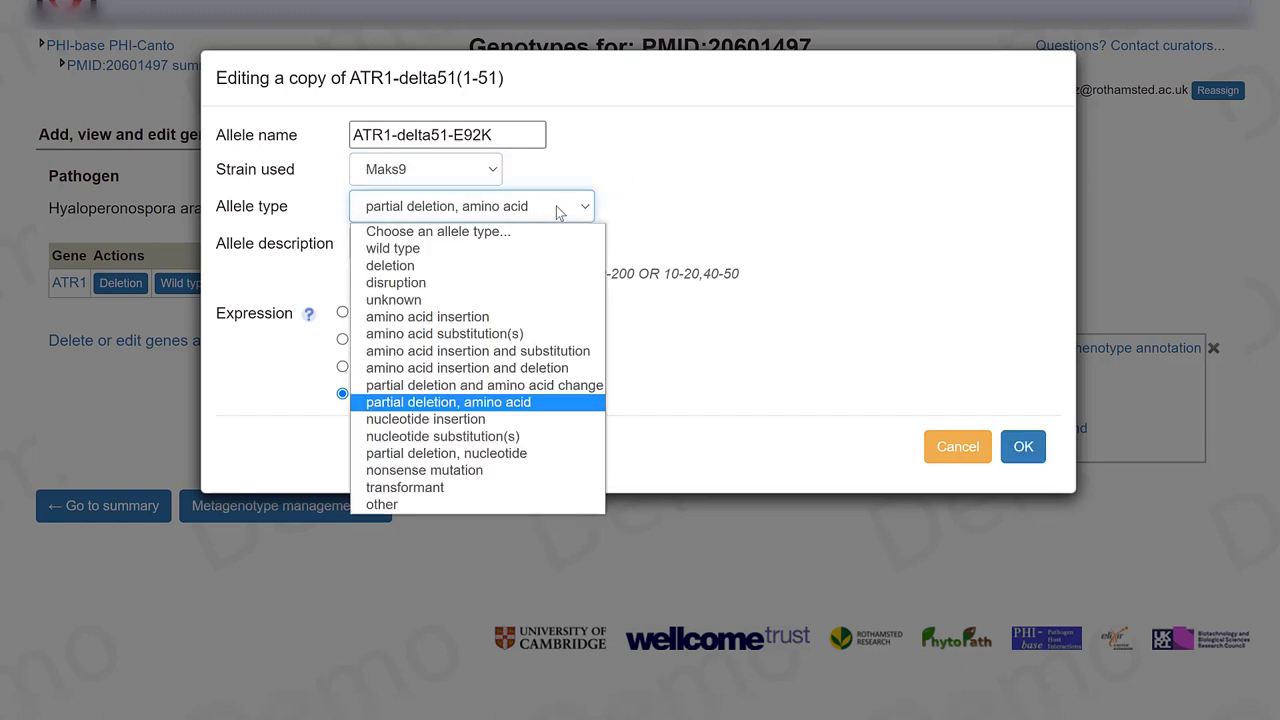
left_click(537, 388)
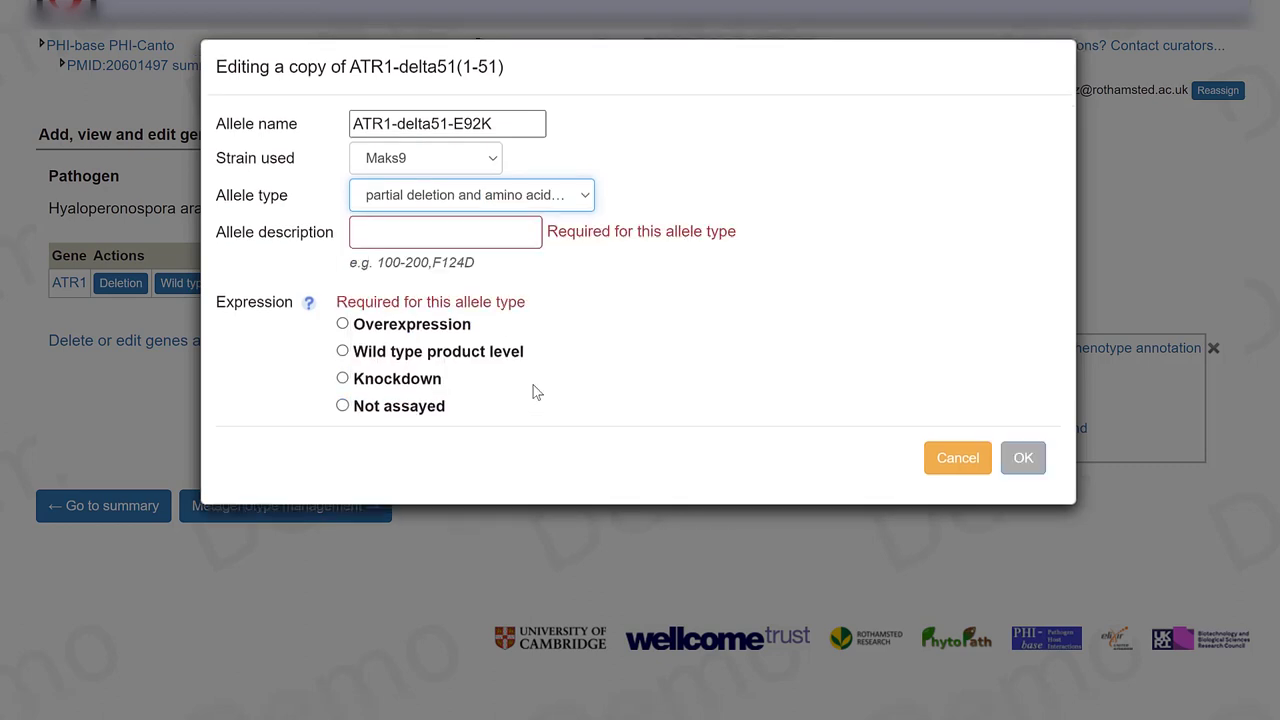
left_click(441, 231)
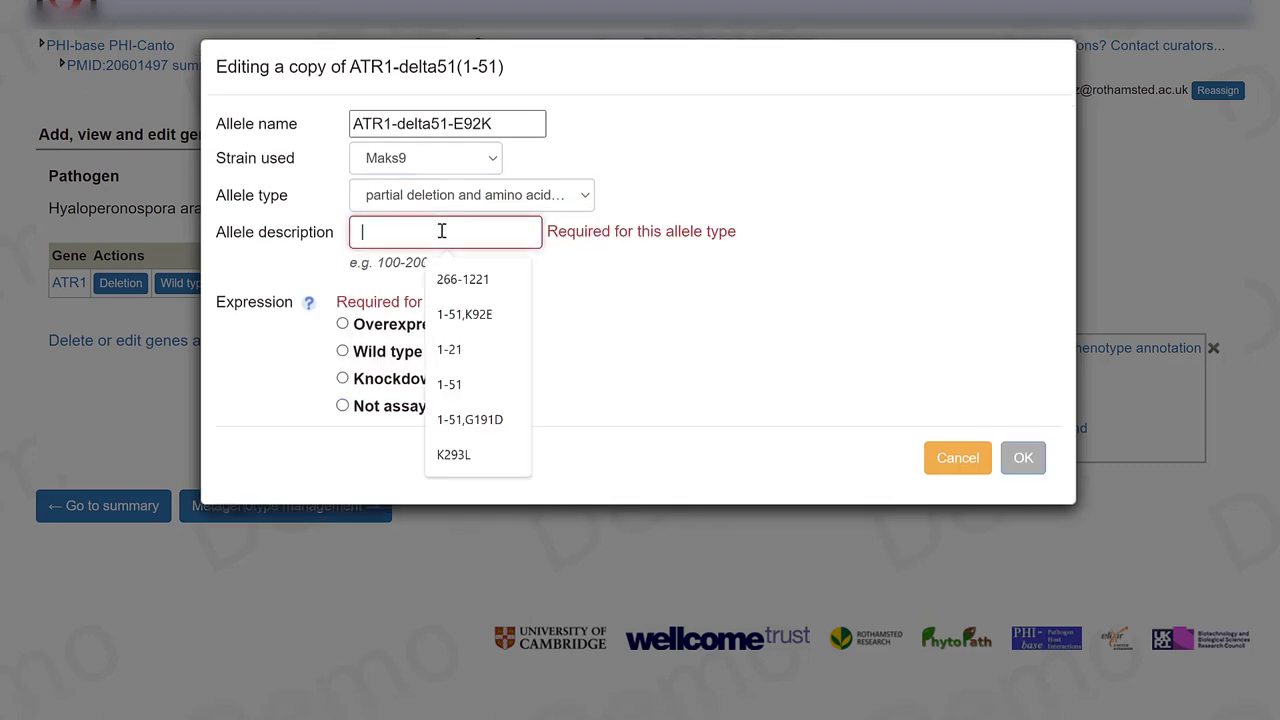
type("1-")
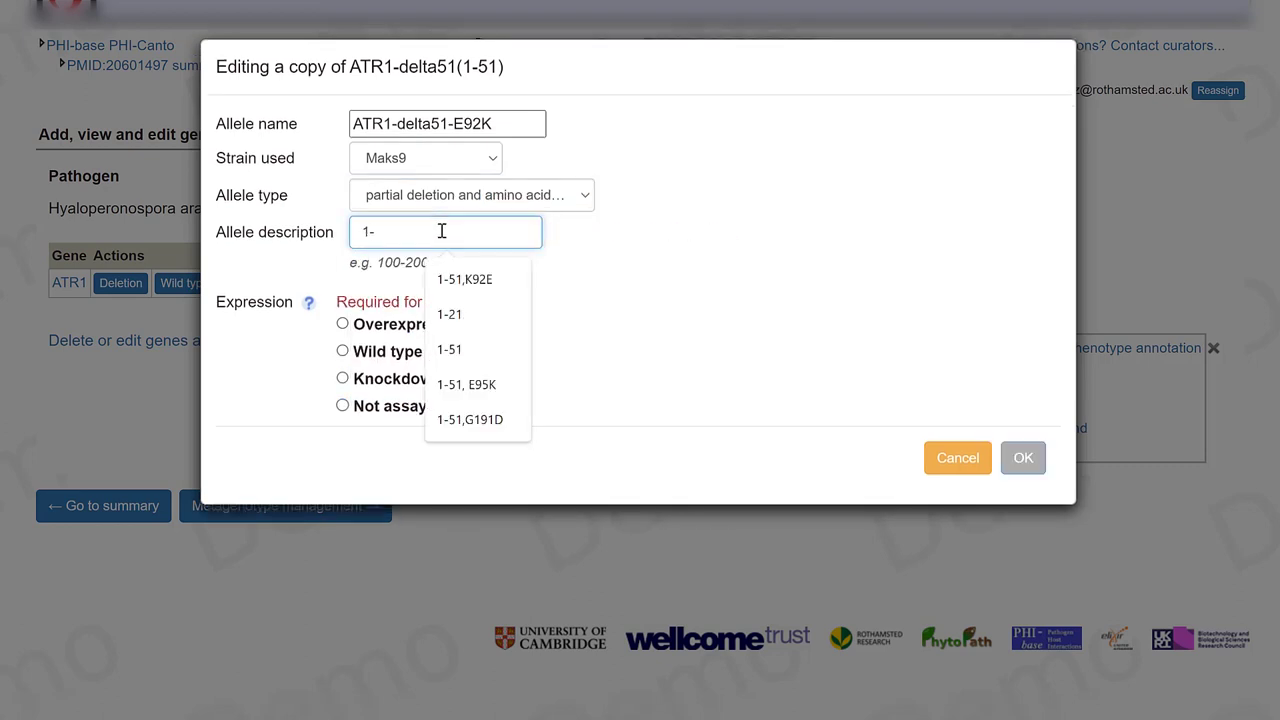
type("51, ")
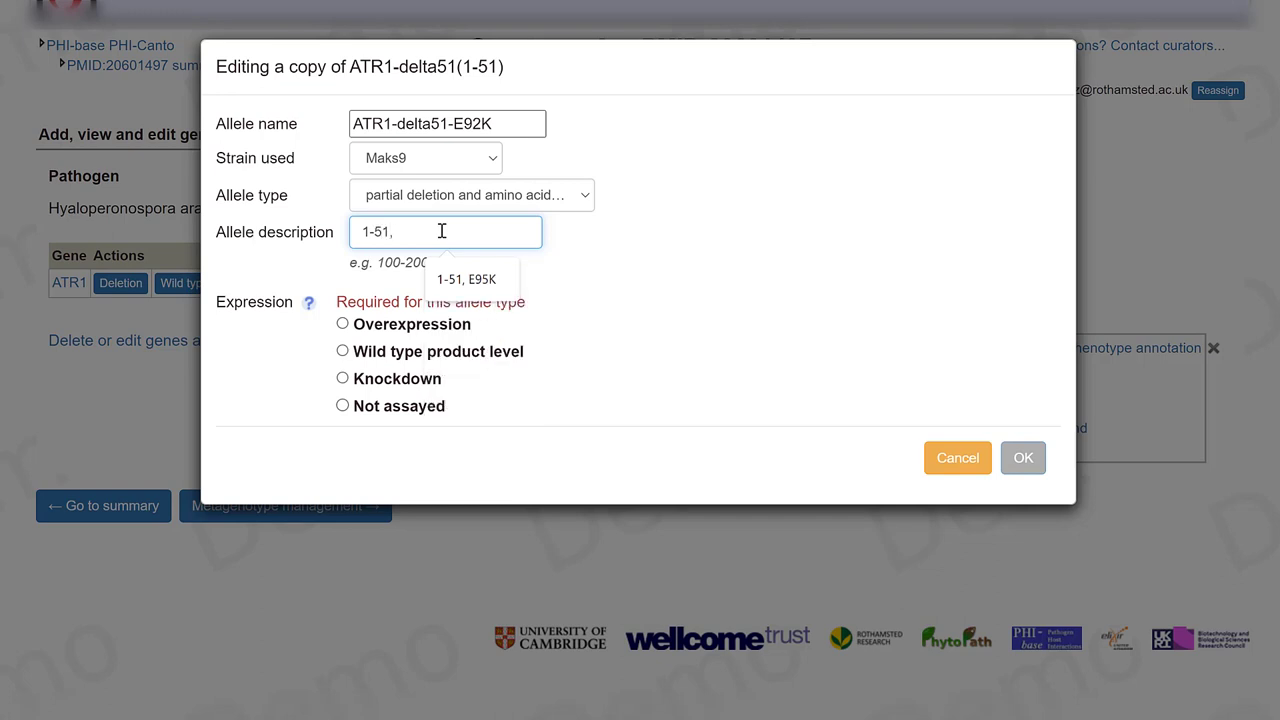
type("E92K")
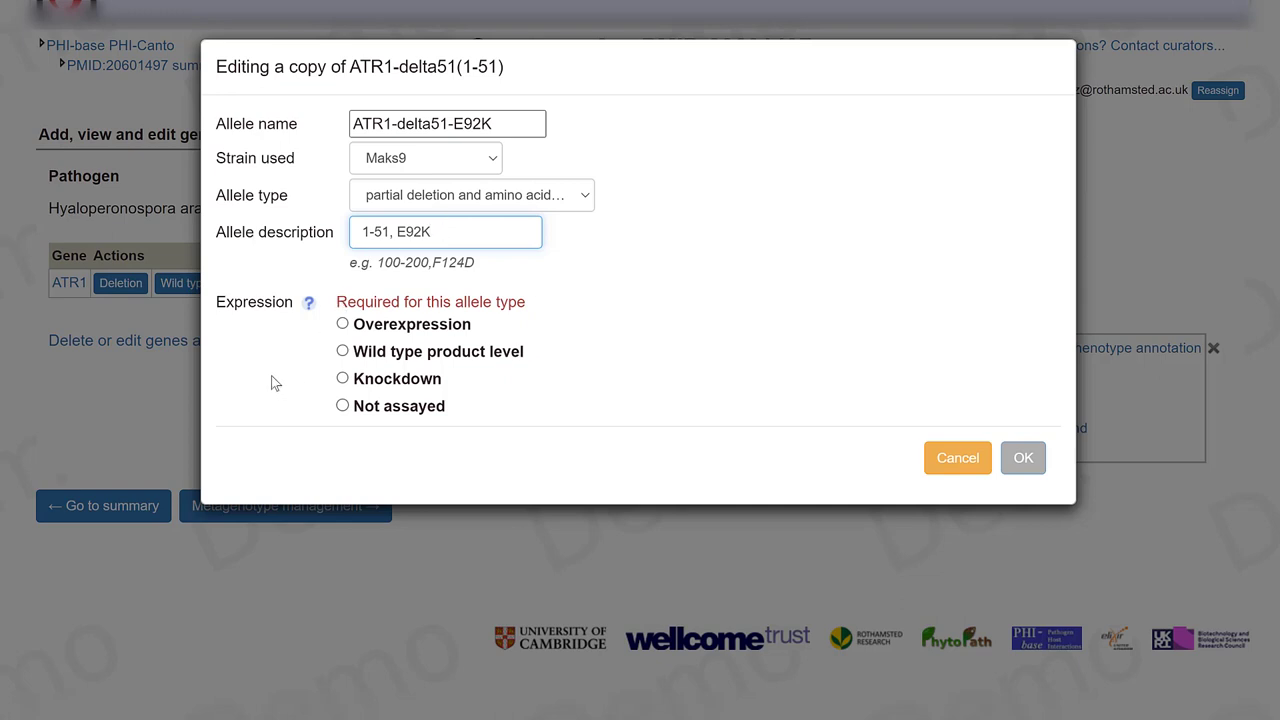
left_click(342, 405)
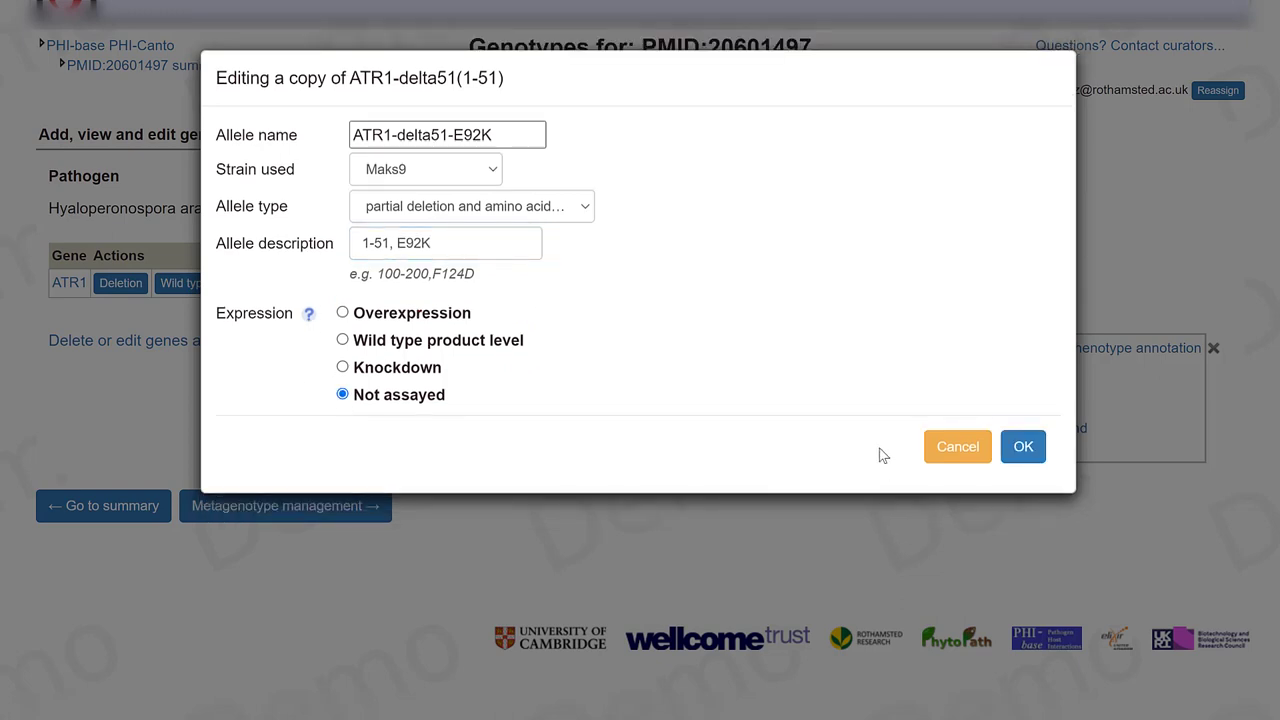
left_click(1023, 446)
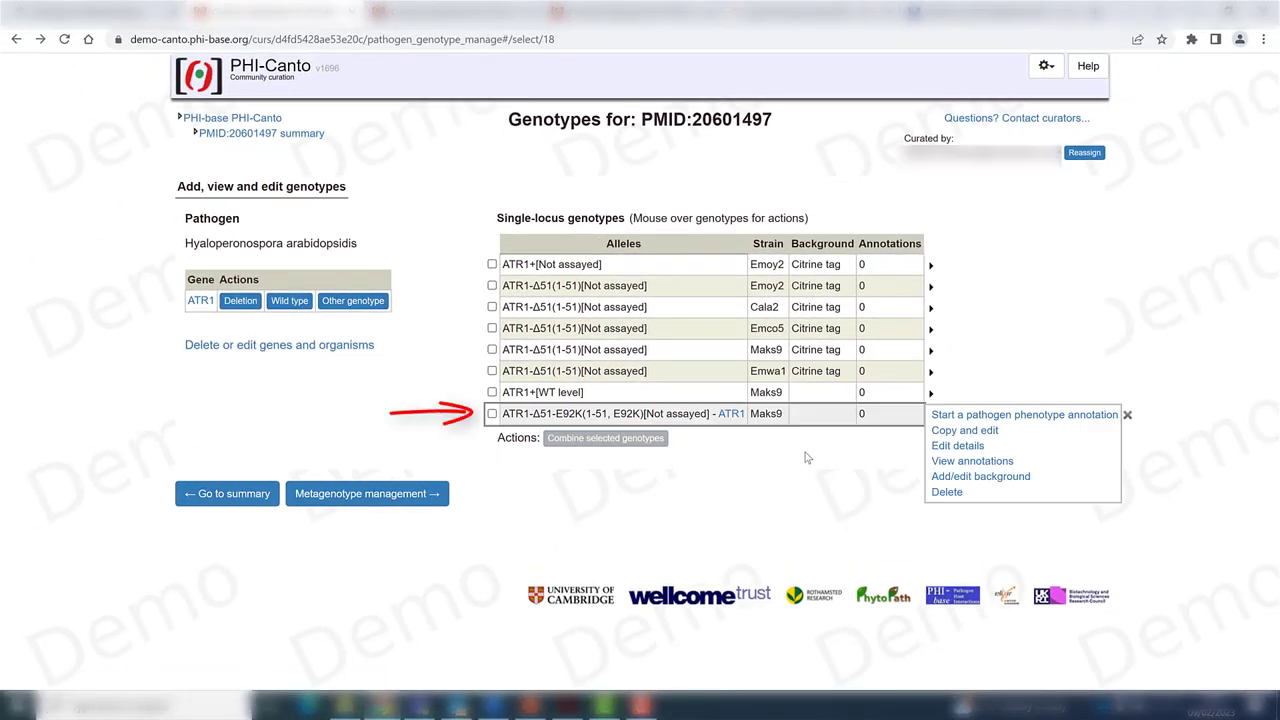
- Set the background of the ATR1-Δ51-E92K genotype to "Citrine tag"
left_click(975, 478)
left_click(617, 289)
type("Citrine tag")
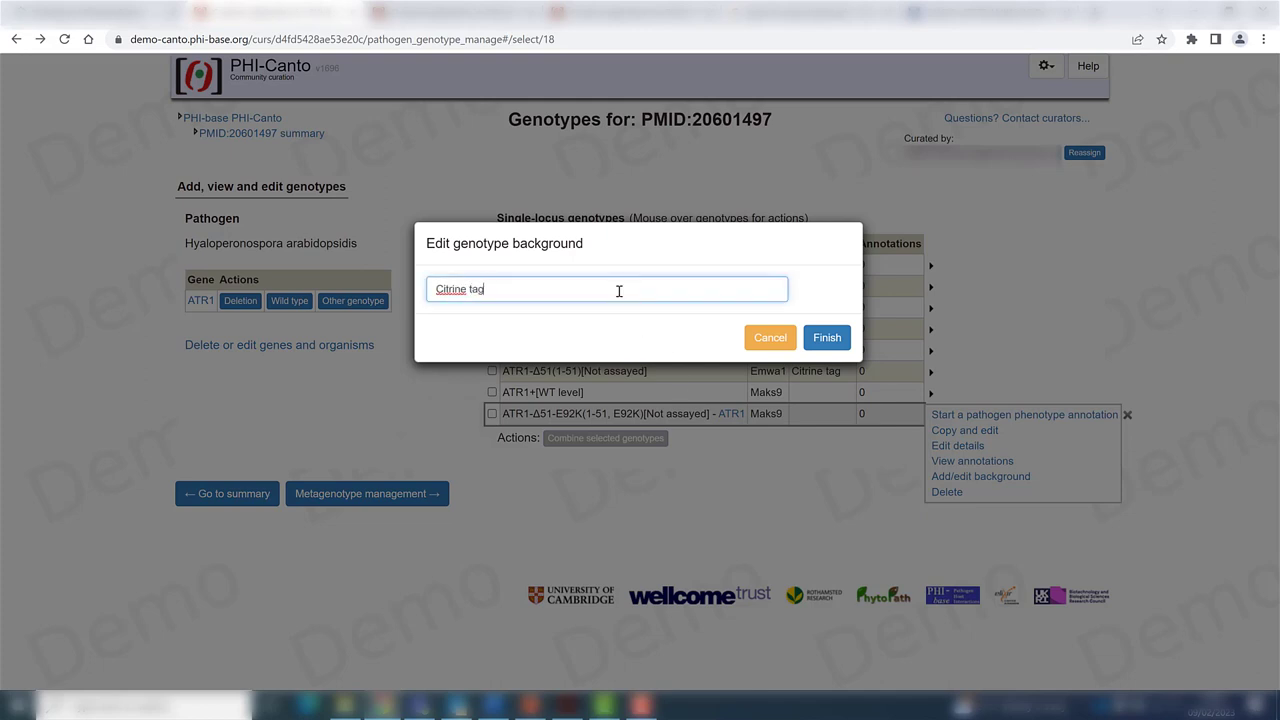
key("Return")
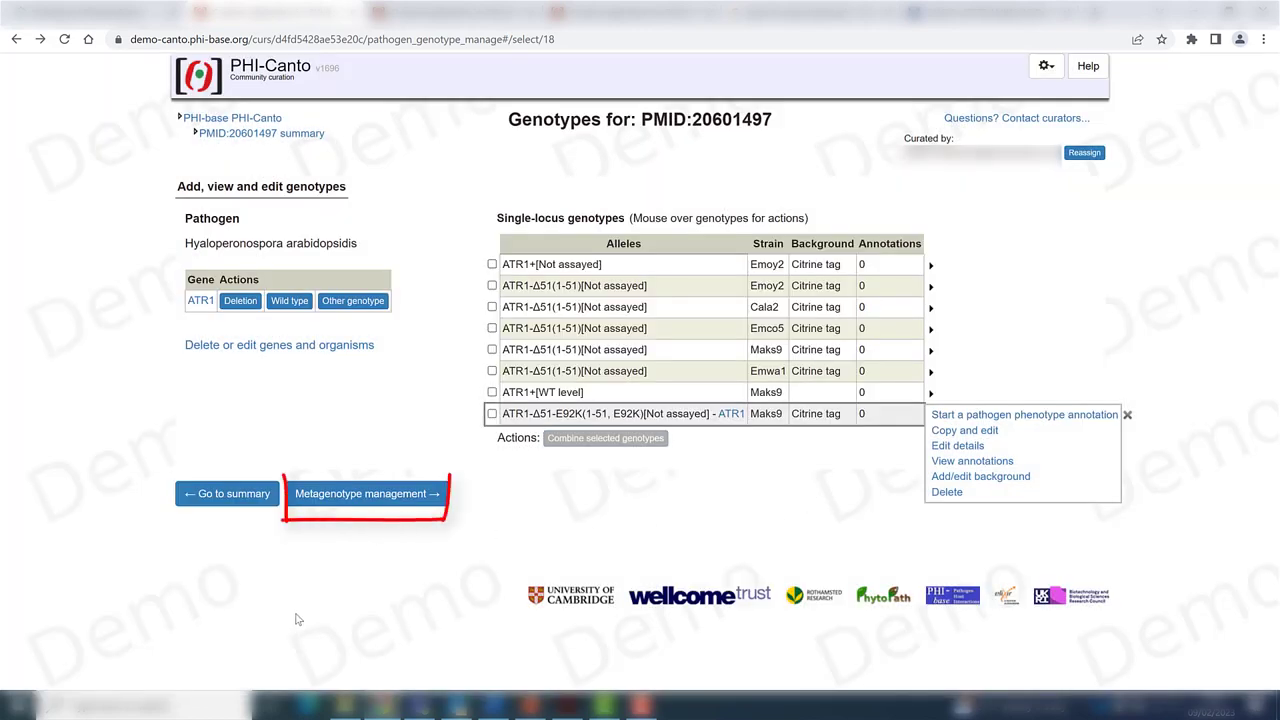
- Make a metagenotype from the Maks9 ATR1-Δ51(1-51) pathogen genotype and the RPP1+ host genotype of ecotype Niederzenz-0
left_click(380, 497)
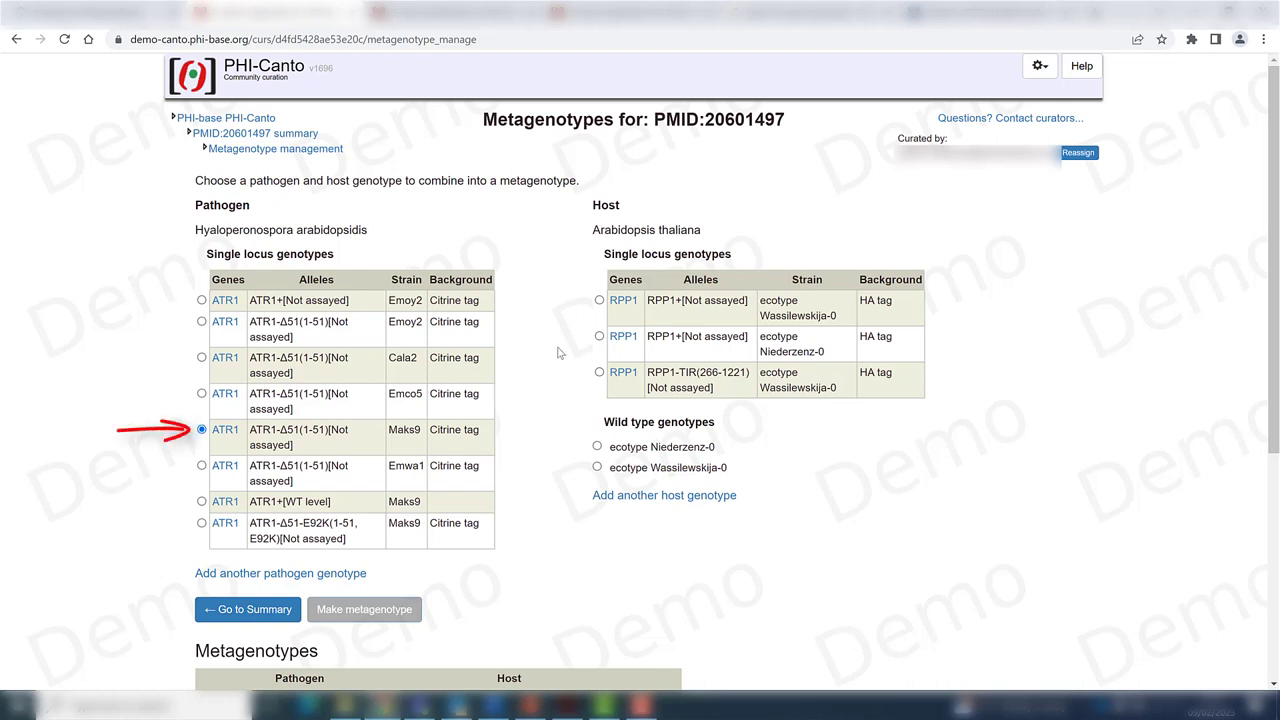
left_click(600, 337)
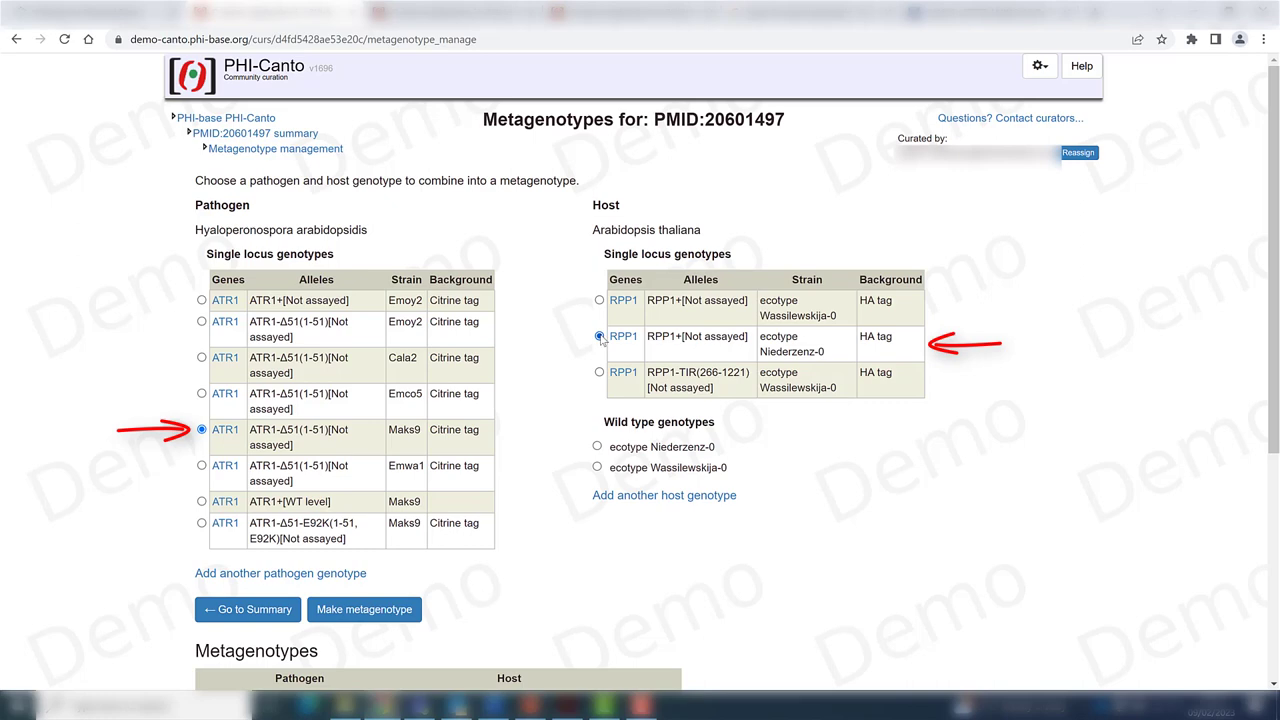
left_click(345, 610)
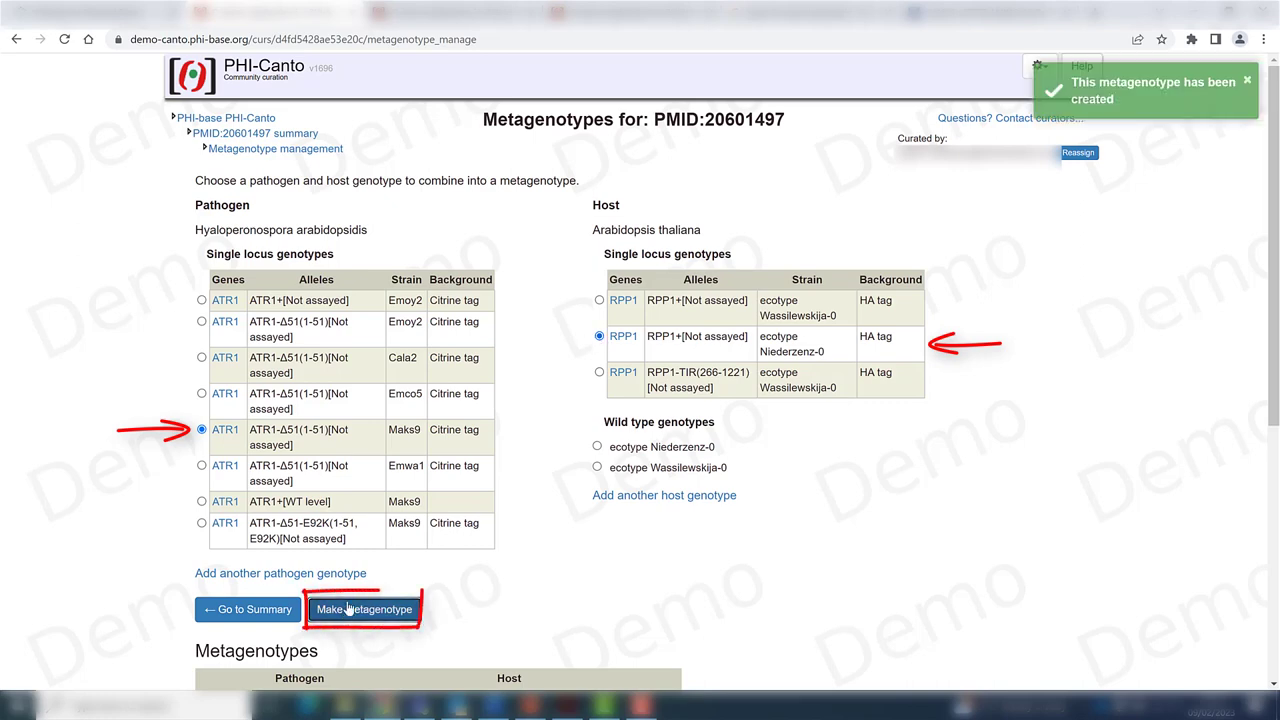
scroll(1014, 603, "down", 5)
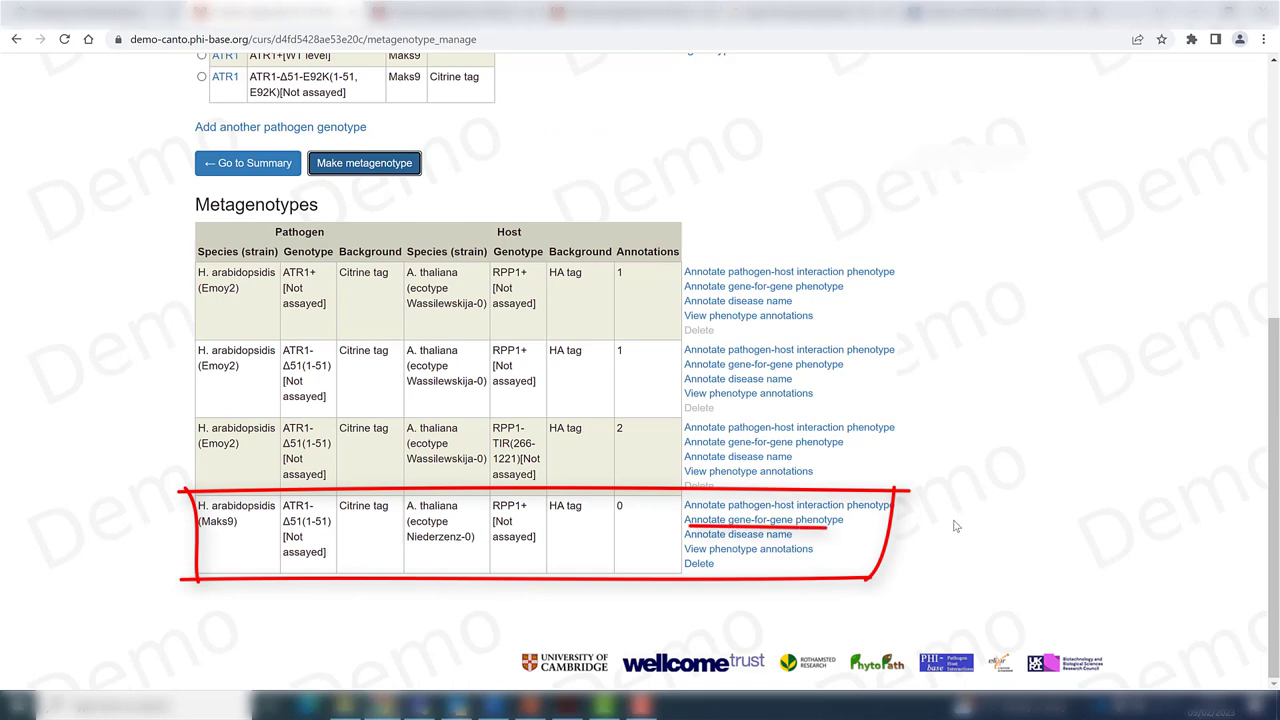
- Make a second metagenotype from the Maks9 ATR1-Δ51-E92K(1-51, E92K) pathogen genotype and the RPP1+ ecotype Niederzenz-0 host genotype
scroll(955, 526, "up", 3)
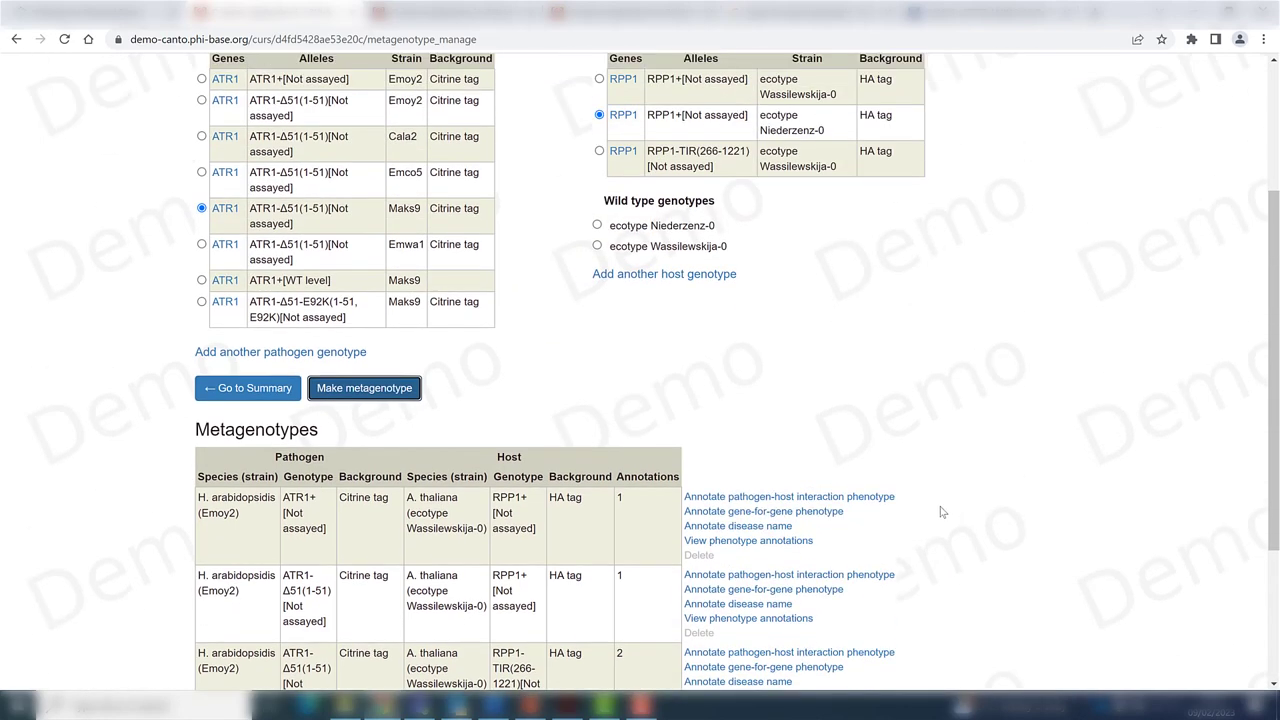
scroll(940, 520, "up", 1)
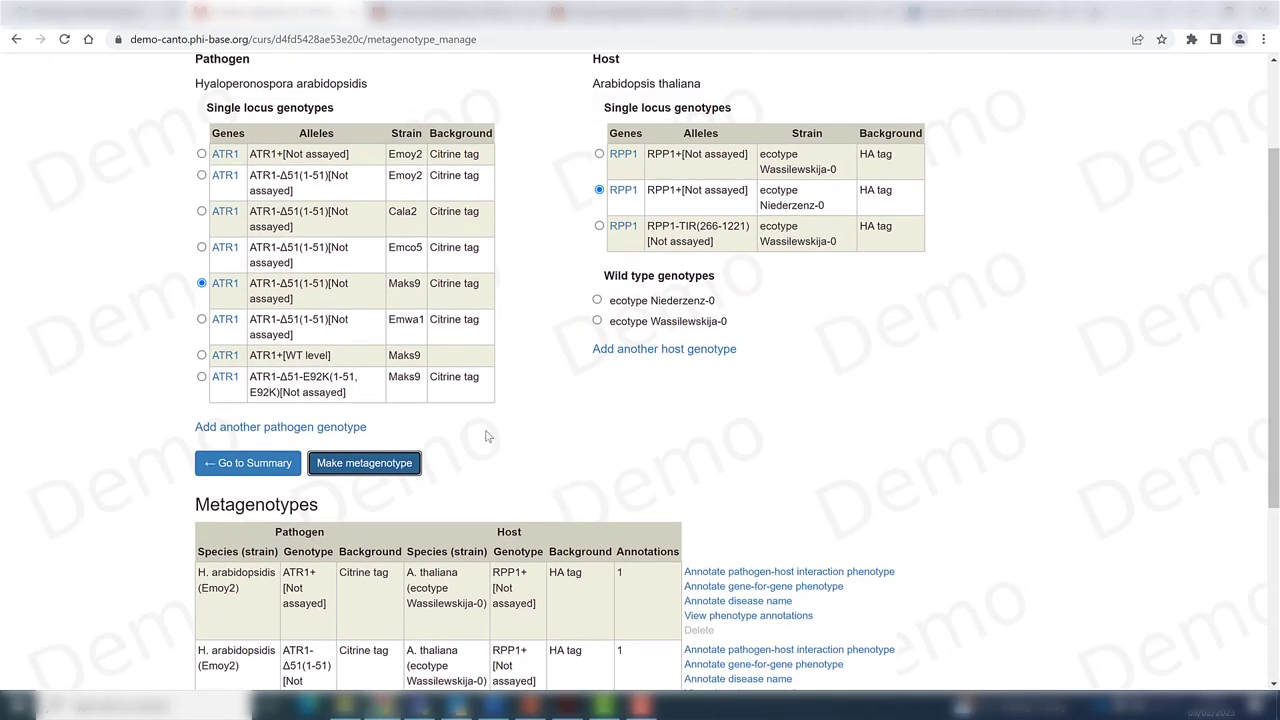
left_click(201, 378)
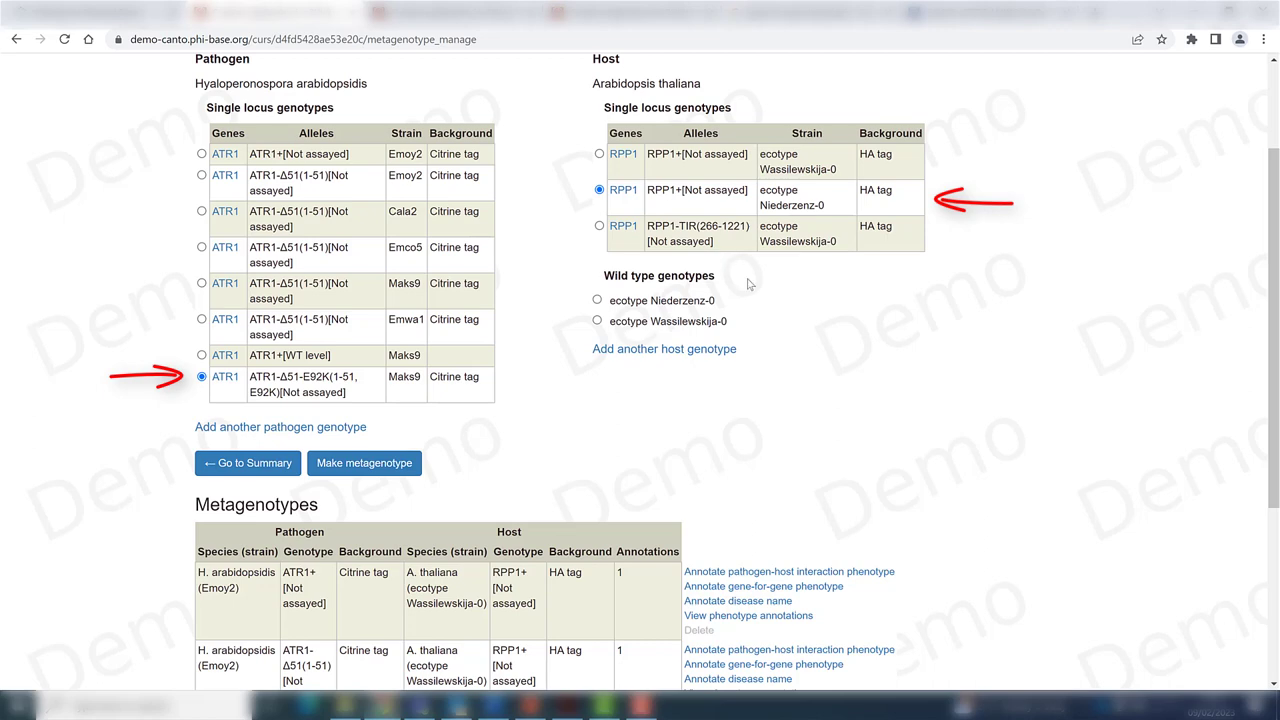
left_click(400, 463)
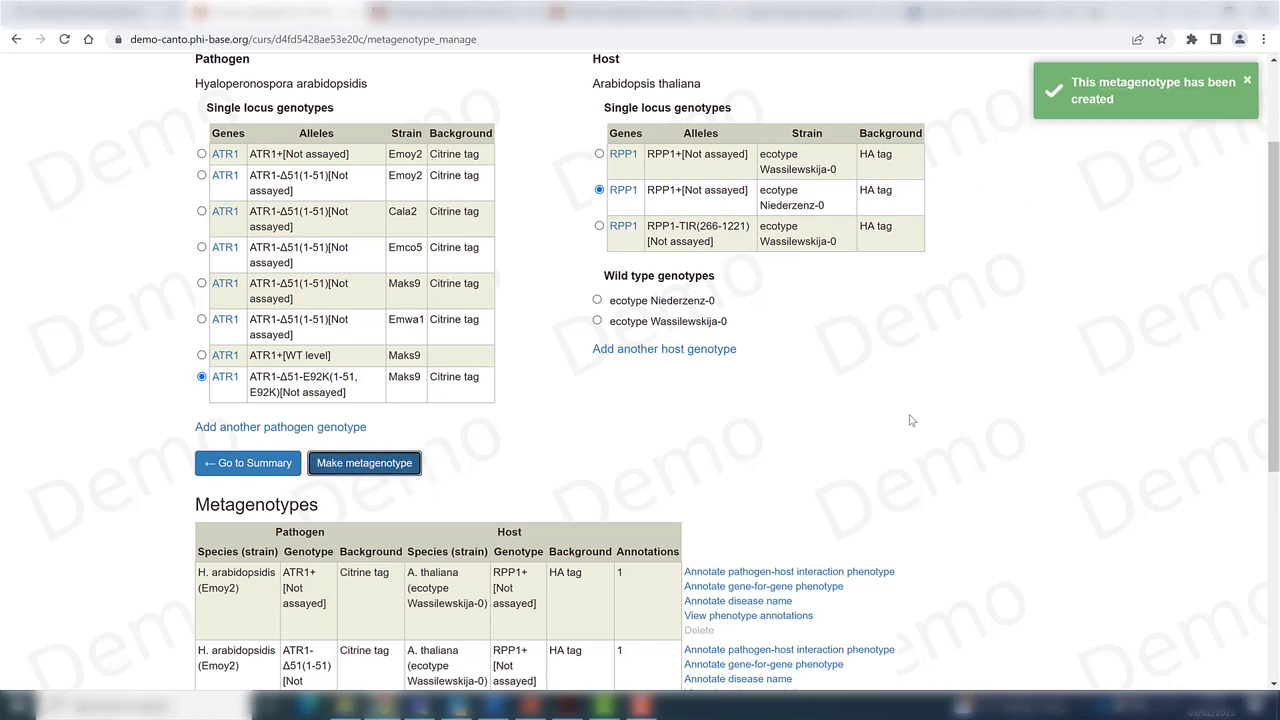
scroll(911, 420, "down", 4)
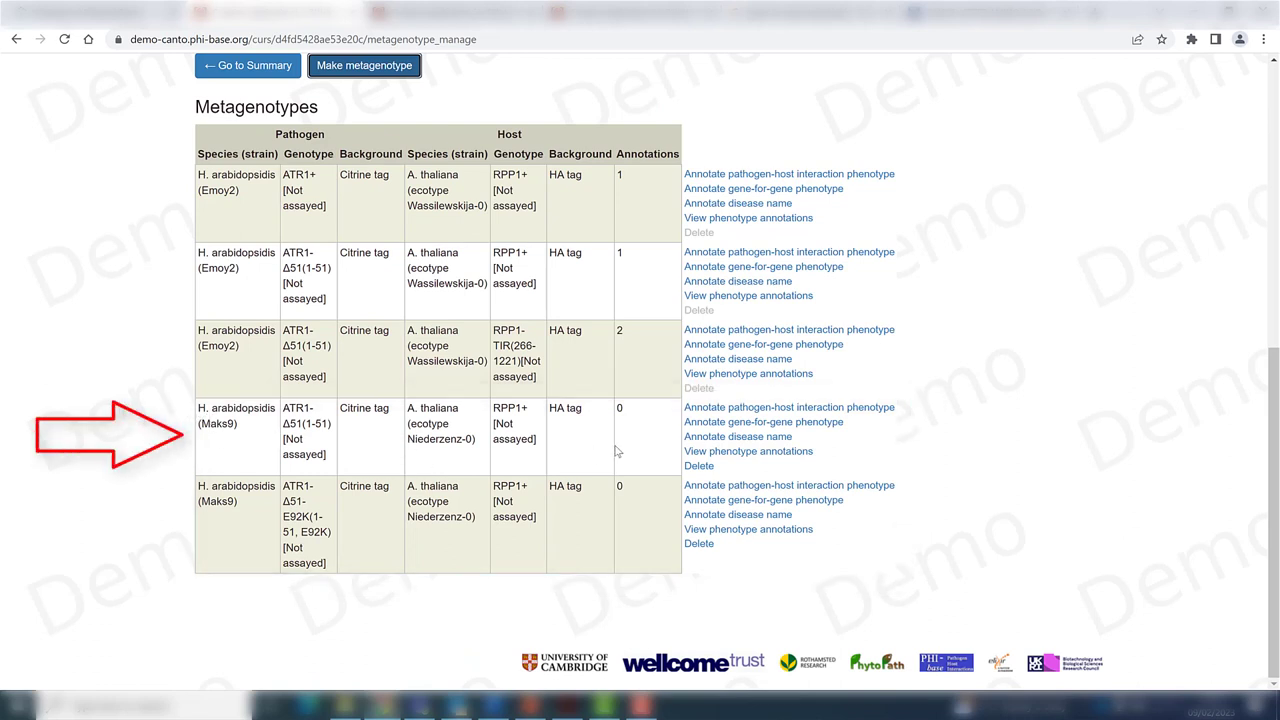
- Annotate the ATR1-Δ51(1-51) Maks9 / RPP1+ Niederzenz-0 metagenotype with gene-for-gene phenotype "absence of host-defense induced lesion by host hypersensitive response" (PHIPO:0000182)
left_click(730, 424)
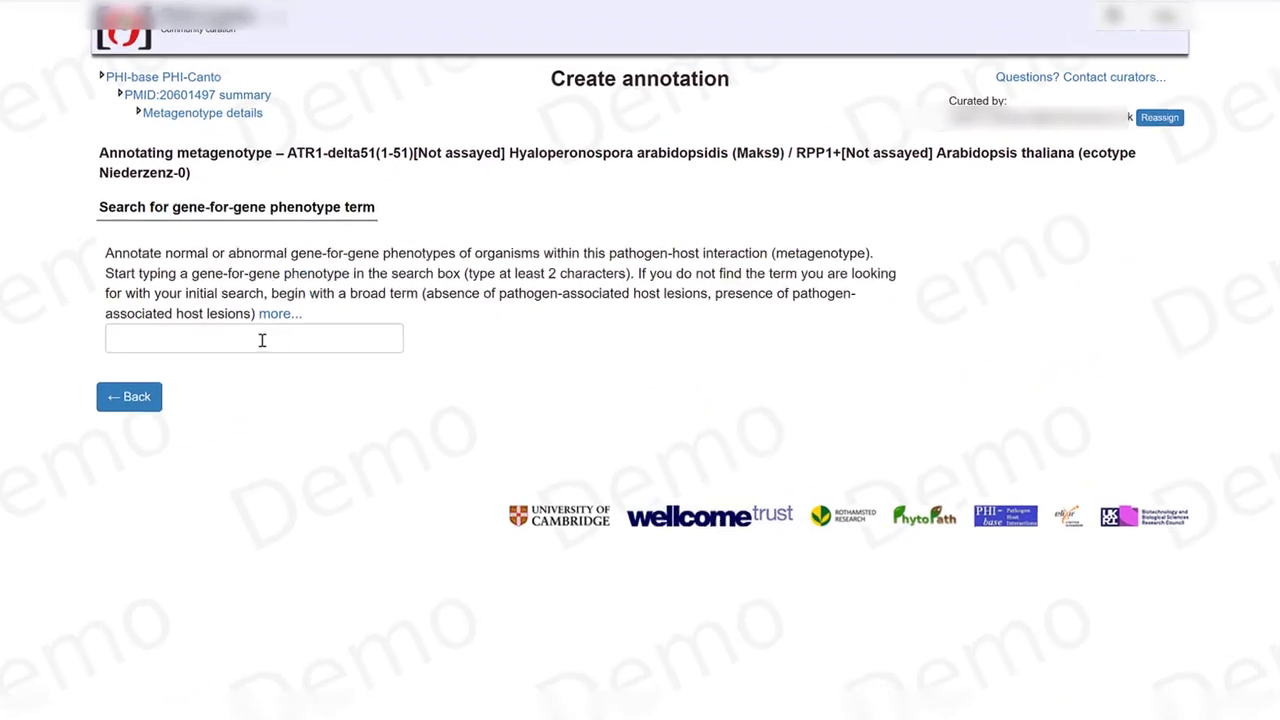
left_click(262, 340)
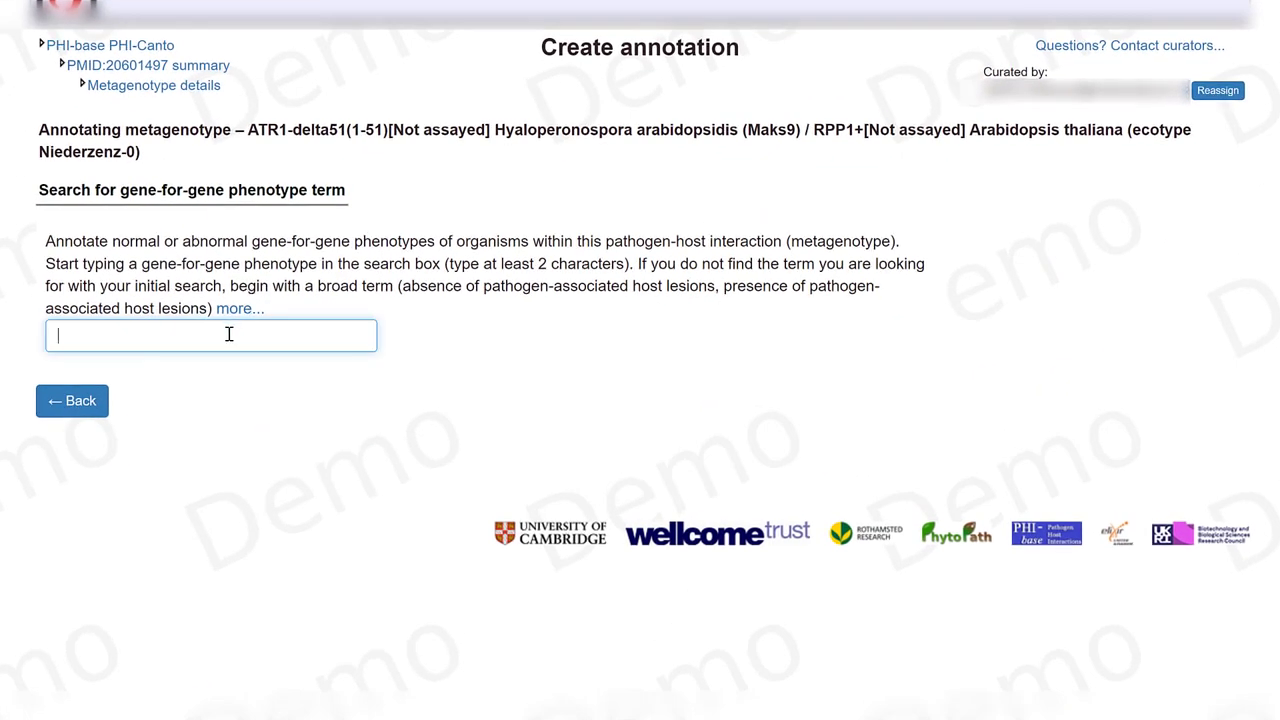
type("absence of host-defense induced lesion by host hypersensitive response")
left_click(408, 366)
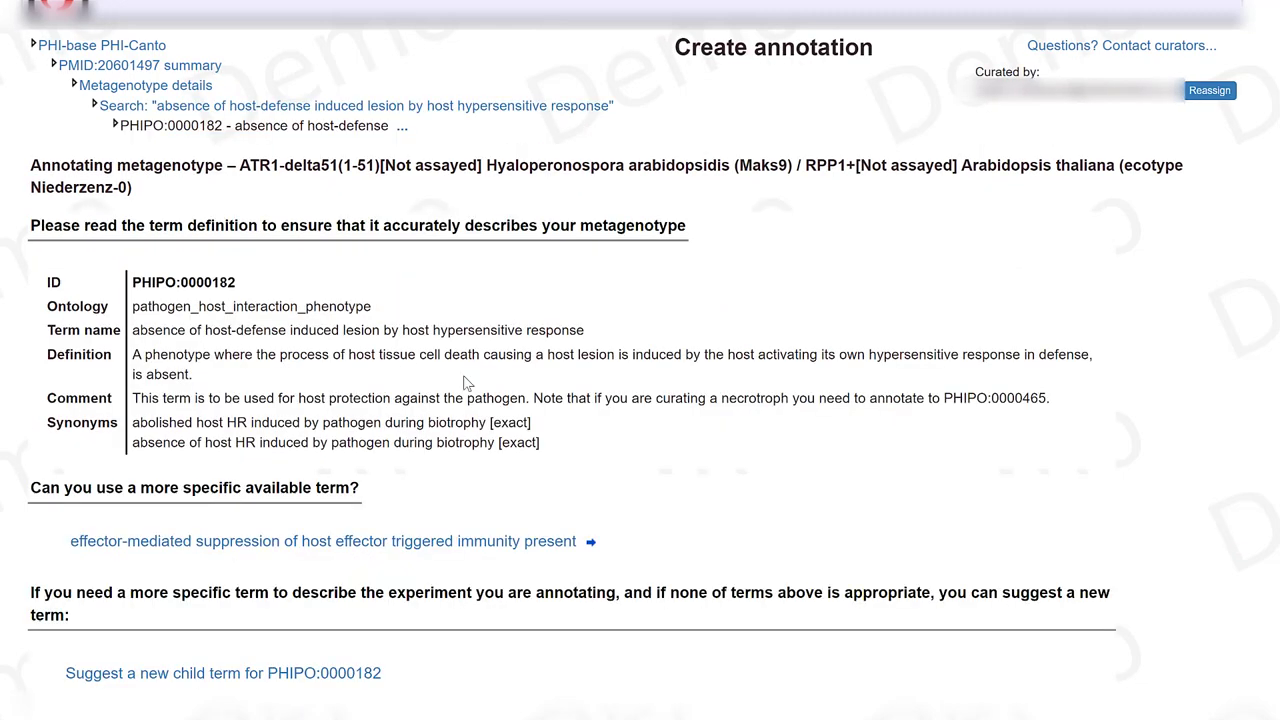
scroll(965, 450, "down", 1)
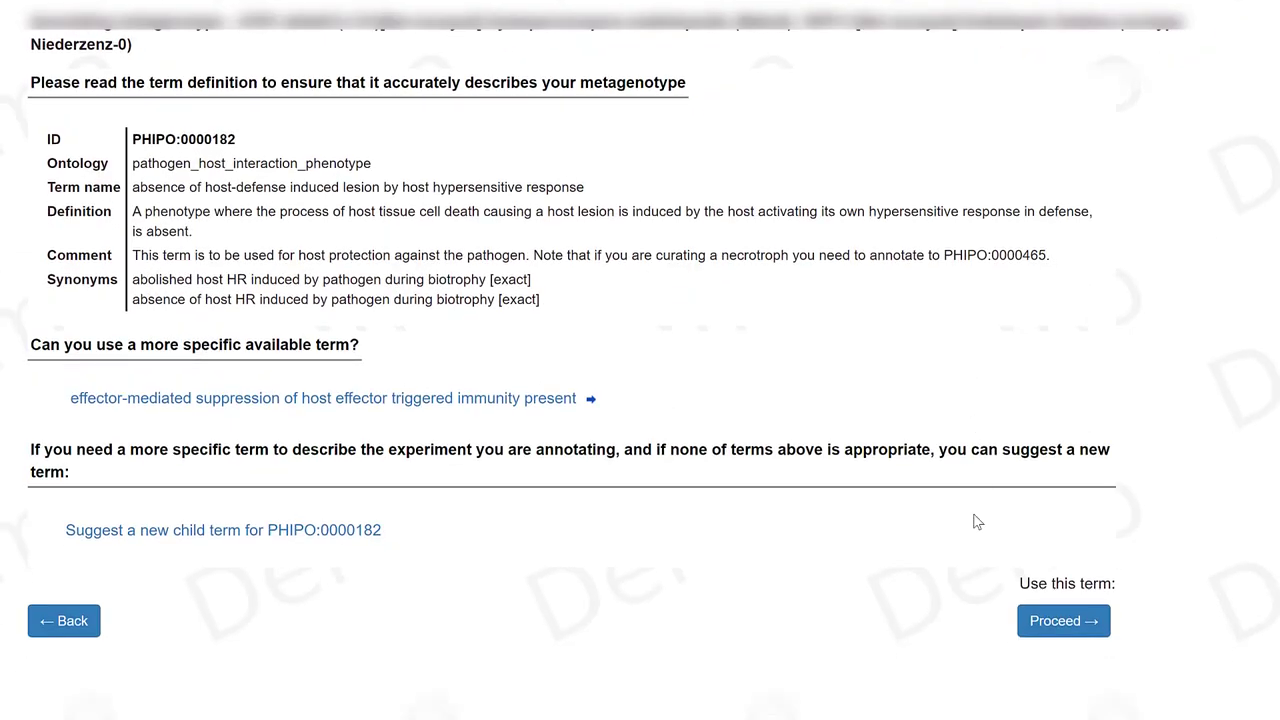
left_click(1052, 622)
- Set the evidence to Macroscopic observation (qualitative observation) and add the conditions "delivery mechanism: agrobacterium" and "heterologous species tobacco"
left_click(398, 296)
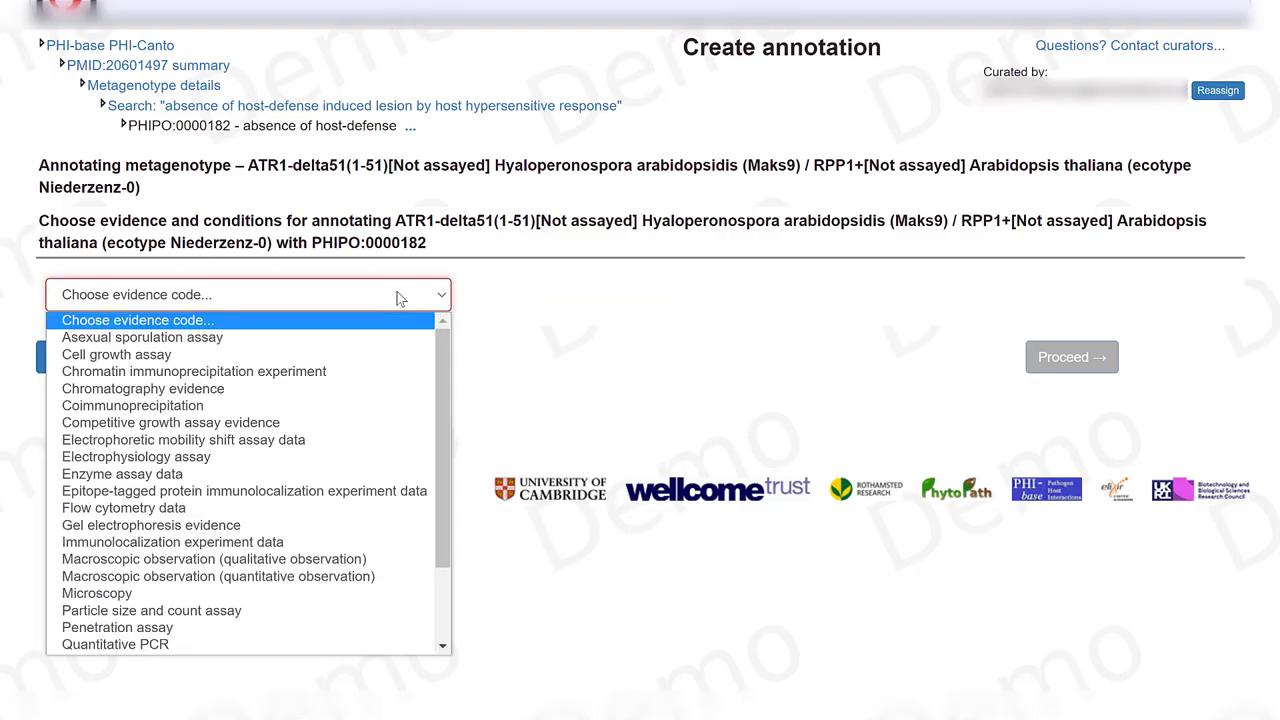
left_click(330, 564)
left_click(420, 492)
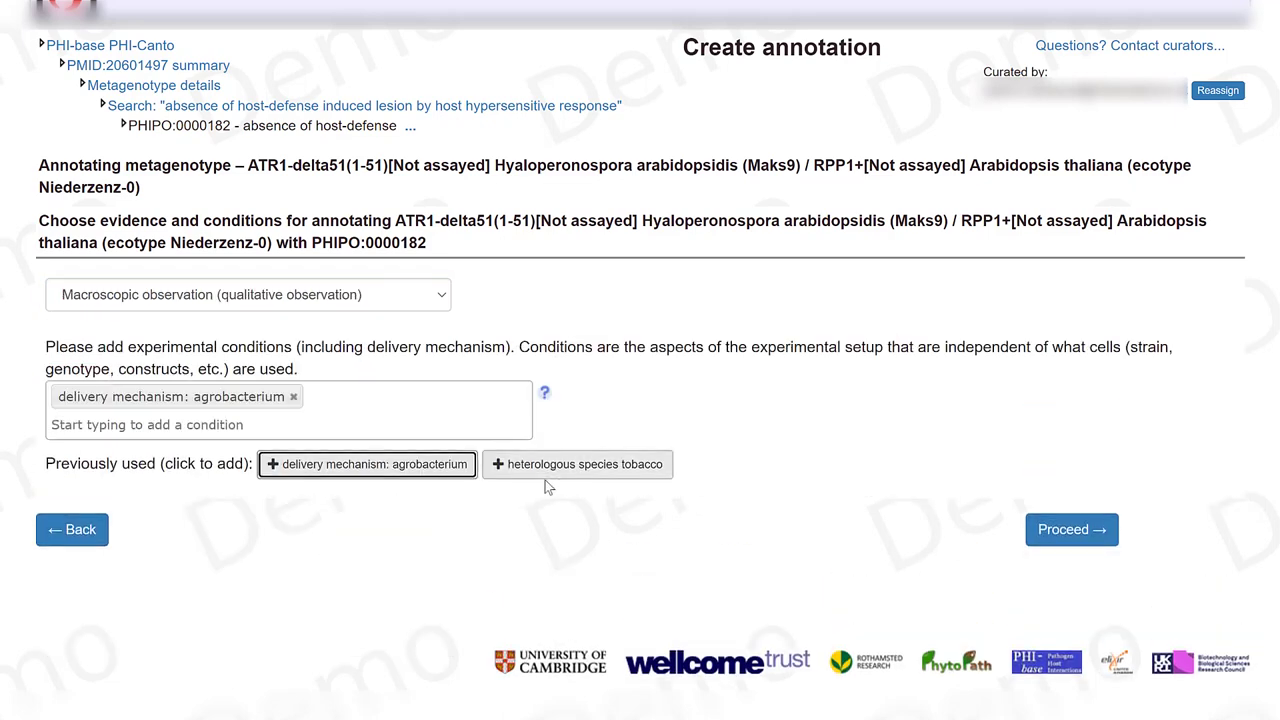
left_click(585, 470)
left_click(1071, 529)
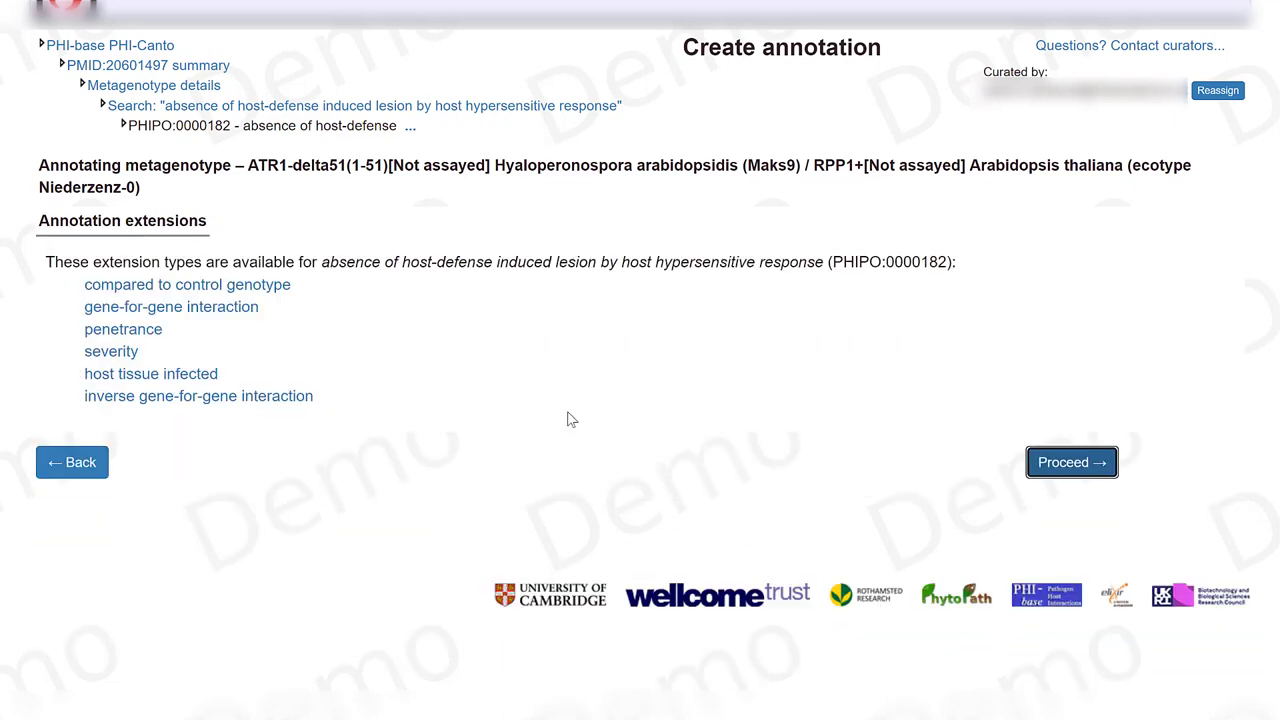
- Add the host tissue infected extension "leaf" (BTO:0000713) to the ATR1-Δ51(1-51) Maks9 metagenotype annotation
left_click(172, 376)
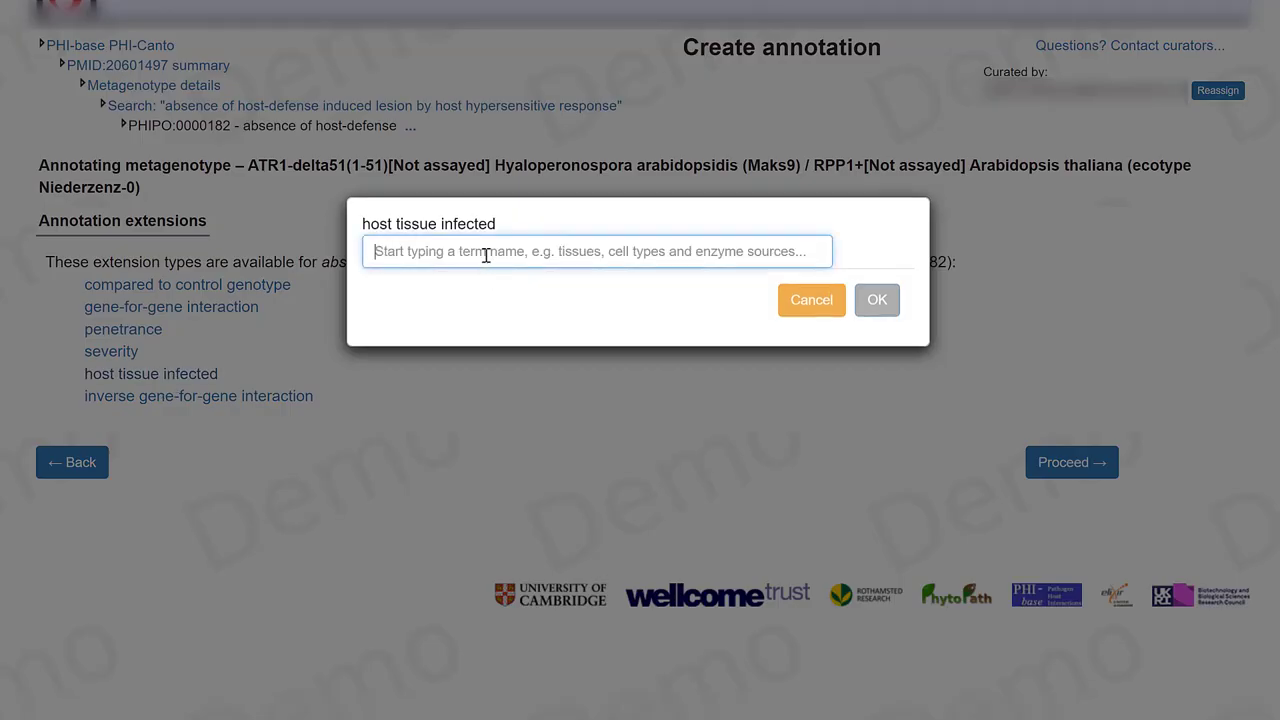
type("leaf")
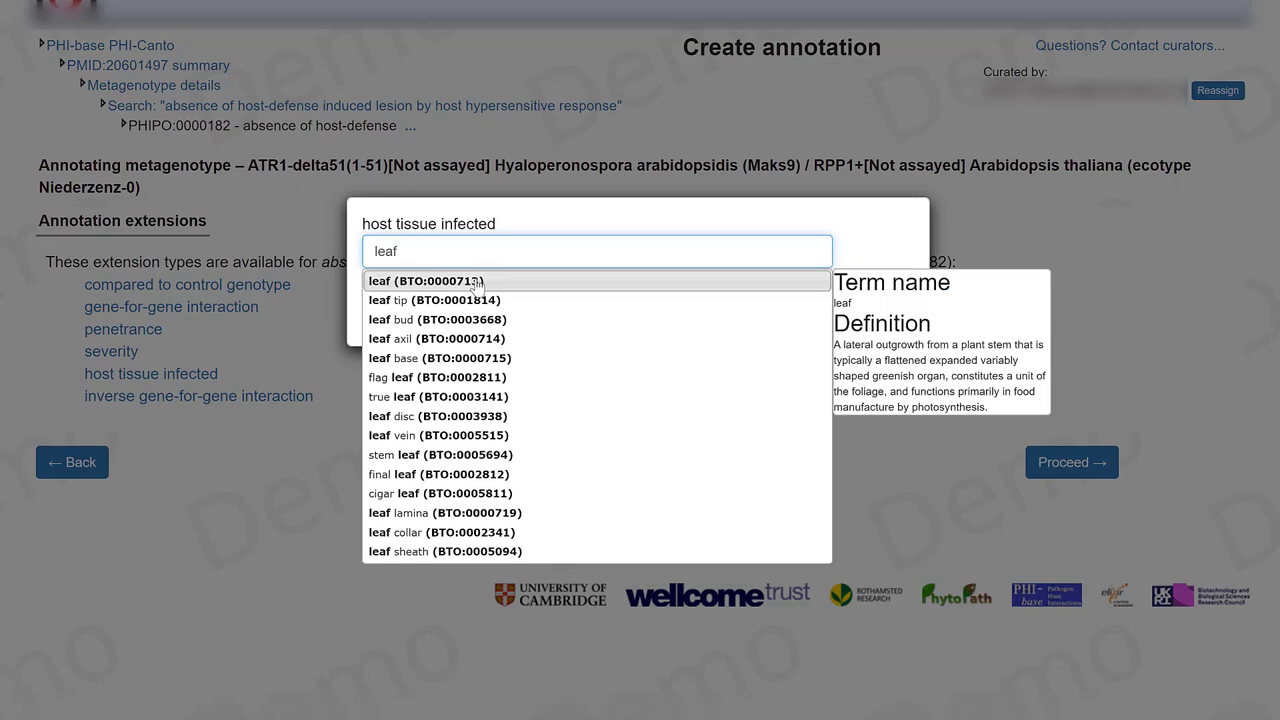
left_click(440, 281)
left_click(1026, 411)
scroll(928, 638, "down", 5)
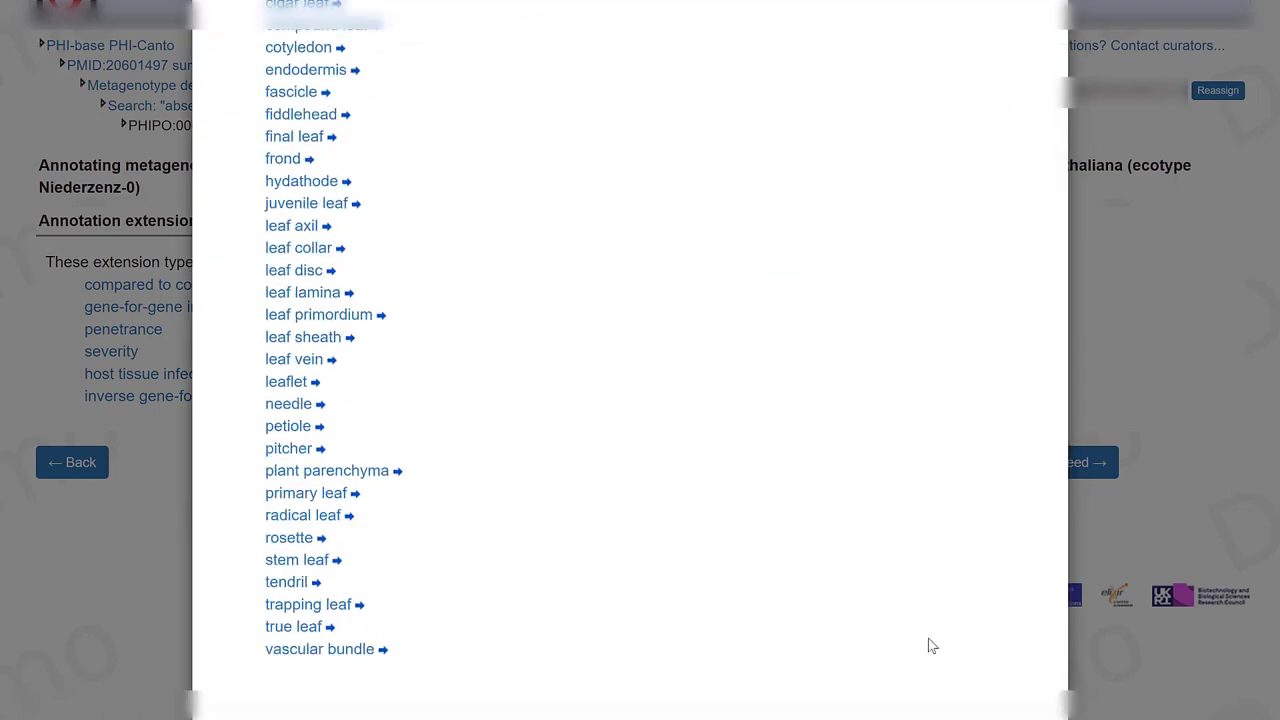
left_click(1025, 712)
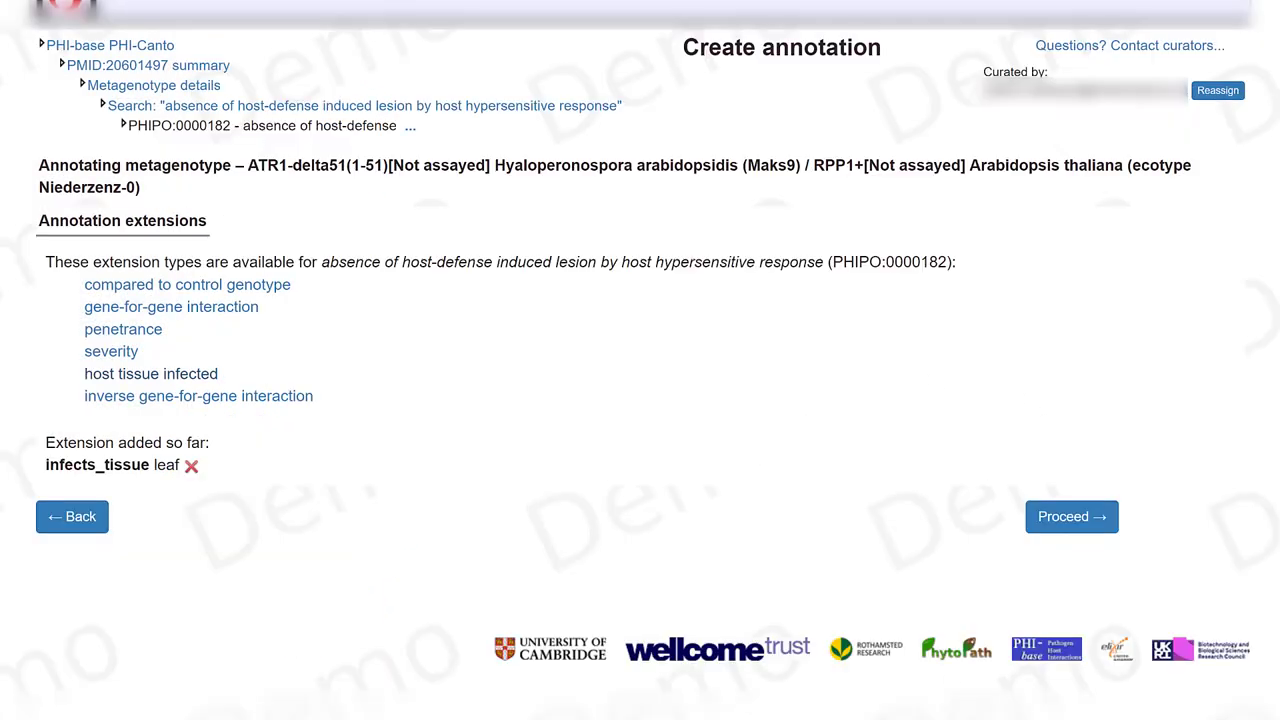
- Add the gene-for-gene interaction extension "compatible interaction, recognizable pathogen effector absent, functional host resistance gene present" (PHIPO_EXT:0000013) and accept the extensions
left_click(232, 317)
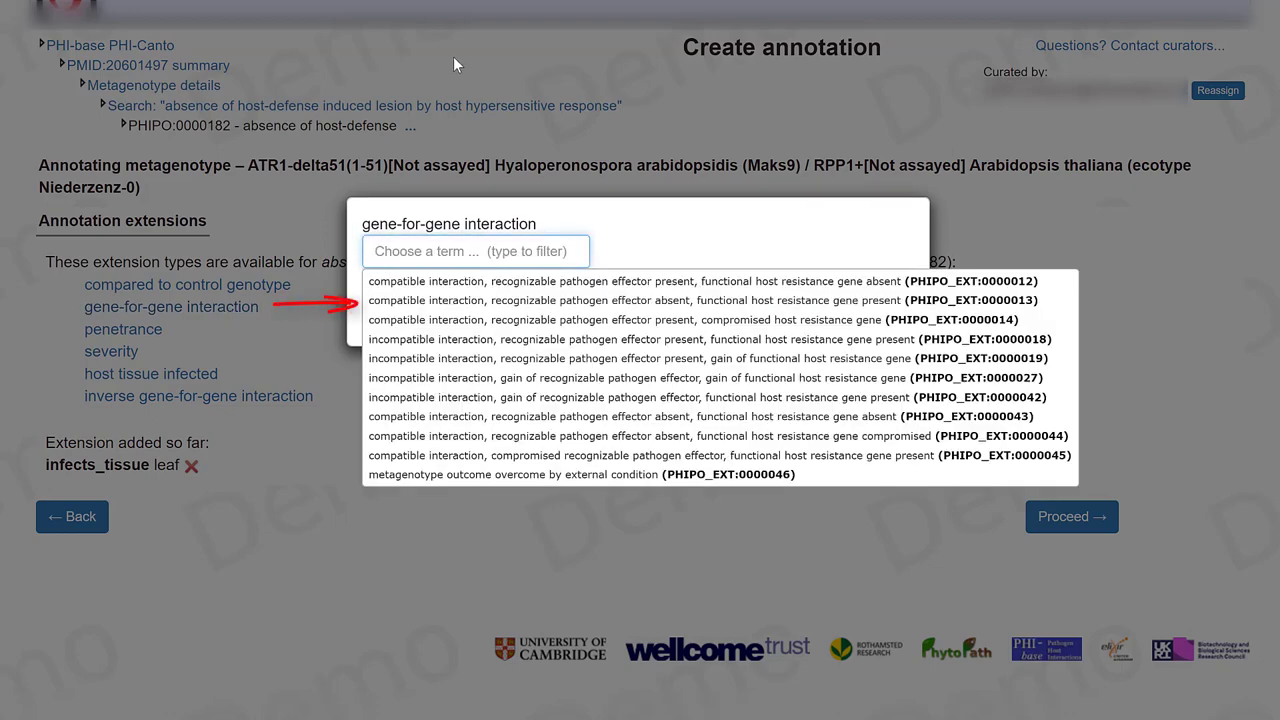
mouse_move(494, 306)
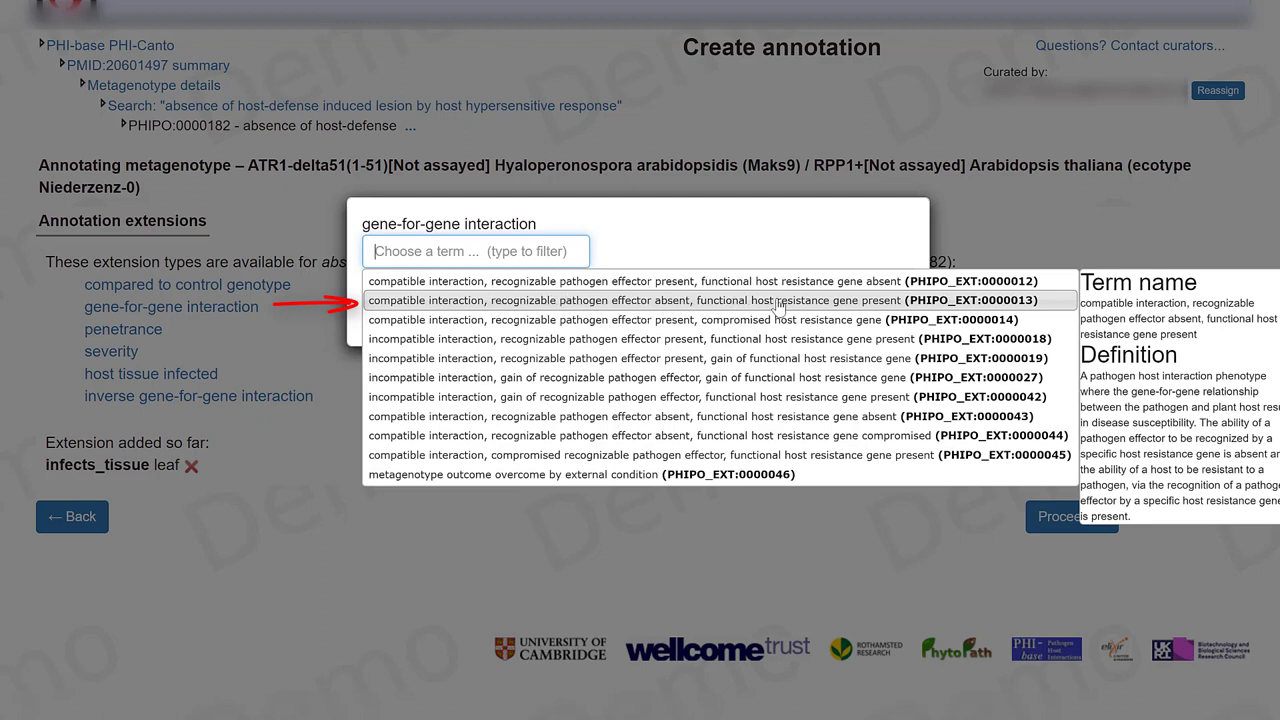
left_click(812, 305)
left_click(900, 310)
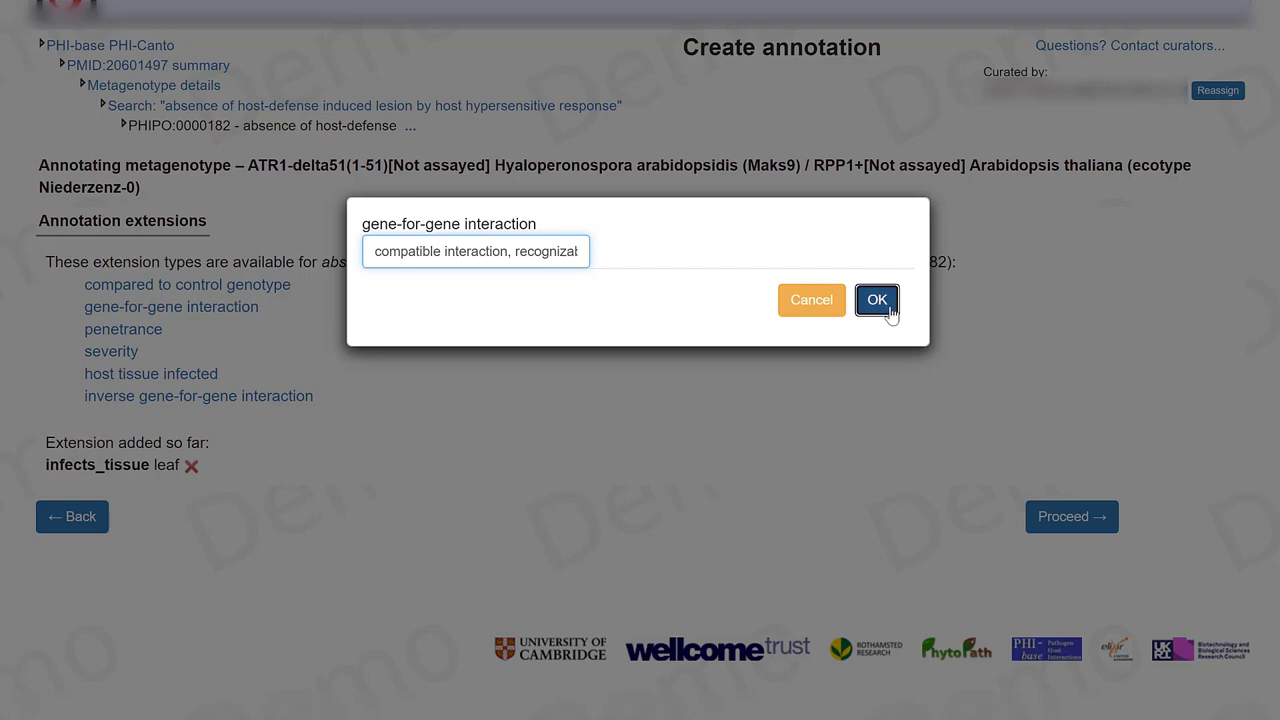
left_click(1074, 520)
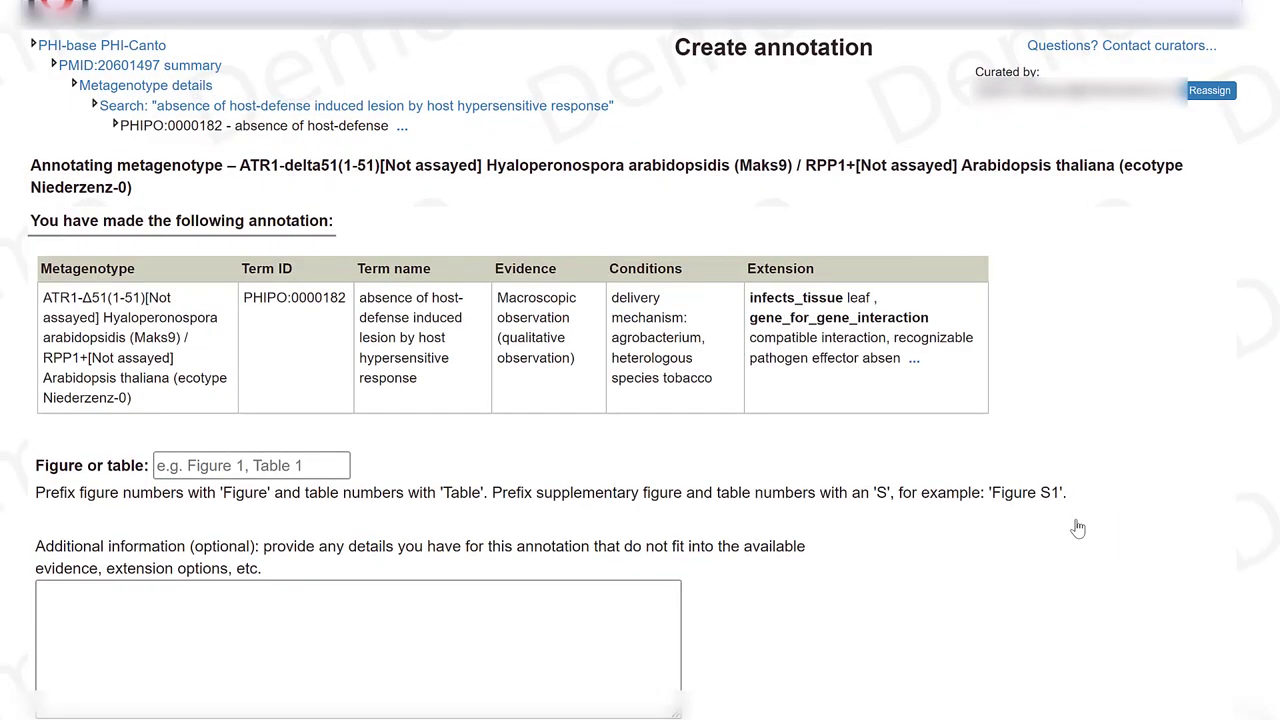
- Enter "Figure 3b, 8b" as the figure and the comment "pathogen 'nv','WT-other', host 'nv', 'WT-other' CONTROL", and finish the annotation
left_click(256, 467)
type("Figure ")
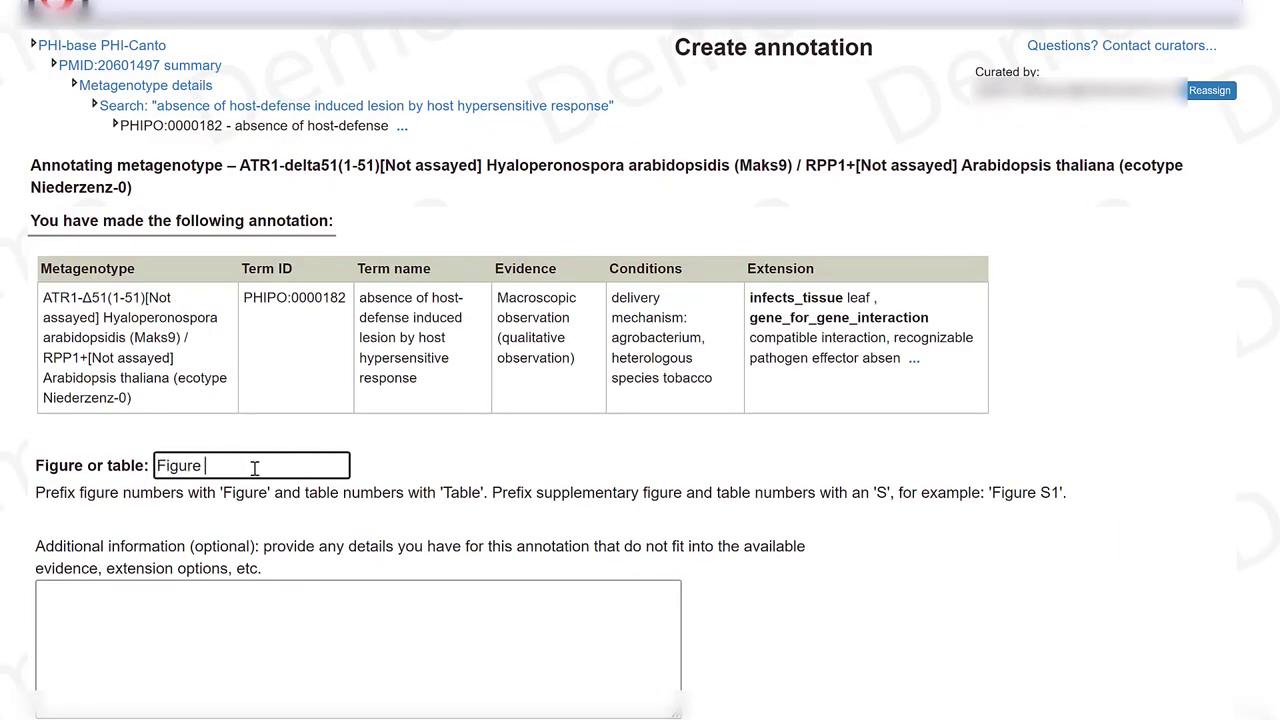
type("3b, 8b")
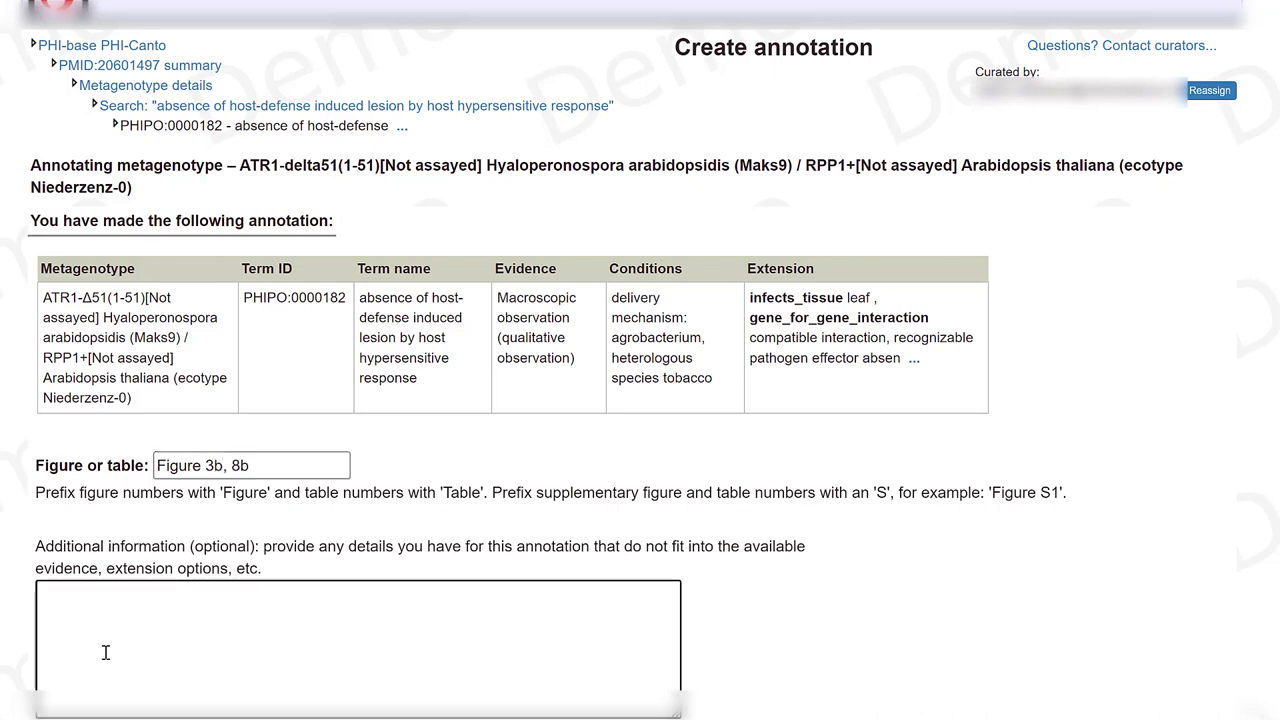
type("pathogen 'nv','WT-other', host 'nv', 'WT-other' CONTROL")
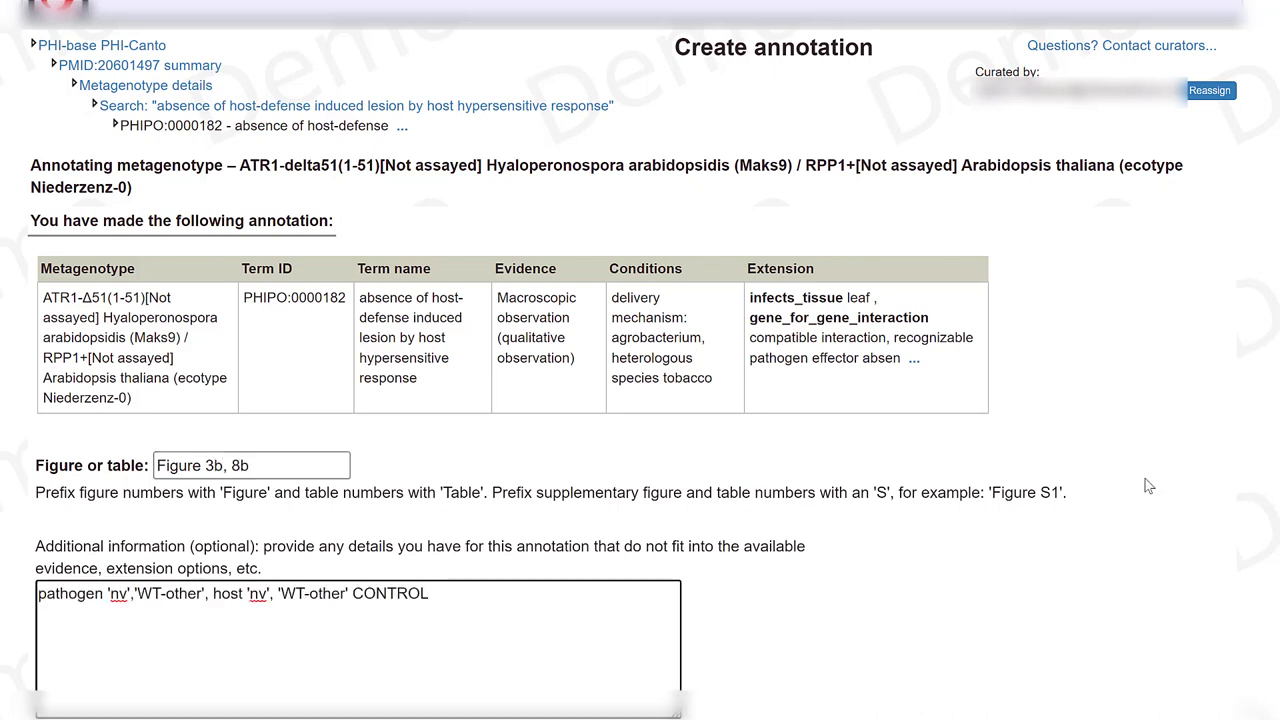
scroll(1150, 480, "down", 2)
left_click(1097, 664)
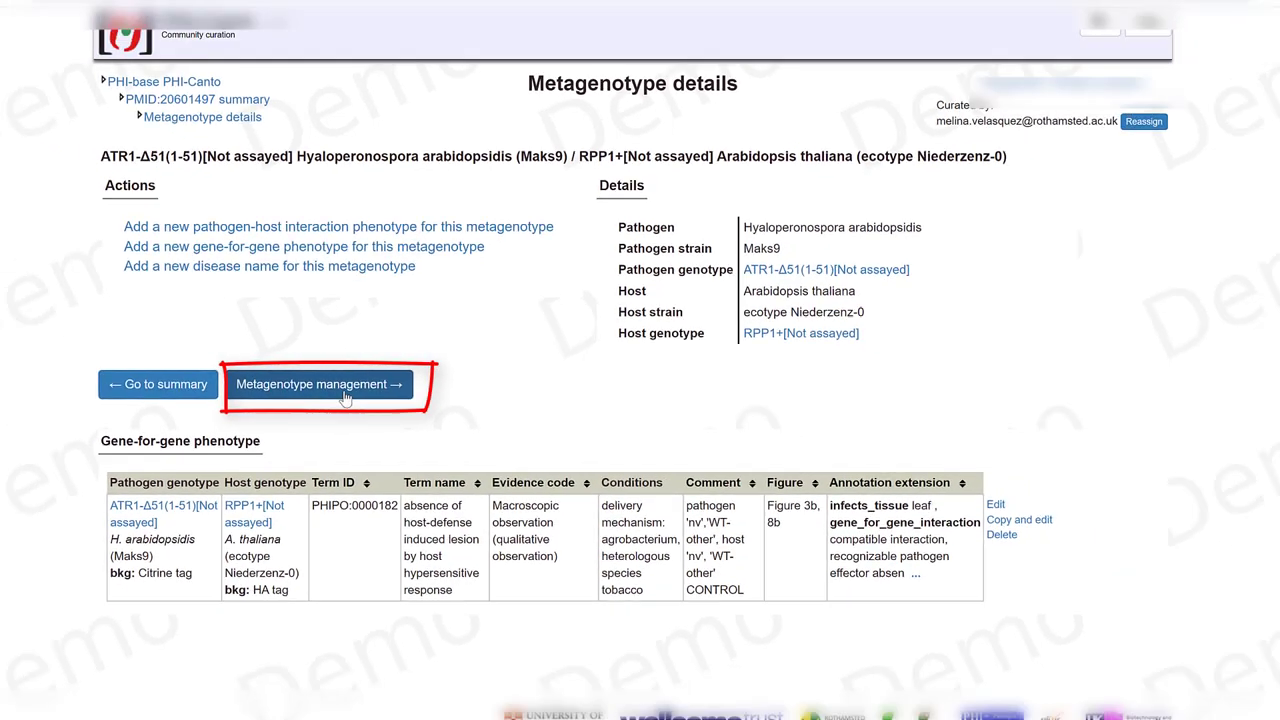
- Annotate the ATR1-Δ51-E92K Maks9 / RPP1+ Niederzenz-0 metagenotype with gene-for-gene phenotype "presence of host-defense induced lesion by host hypersensitive response" (PHIPO:0000192)
left_click(344, 397)
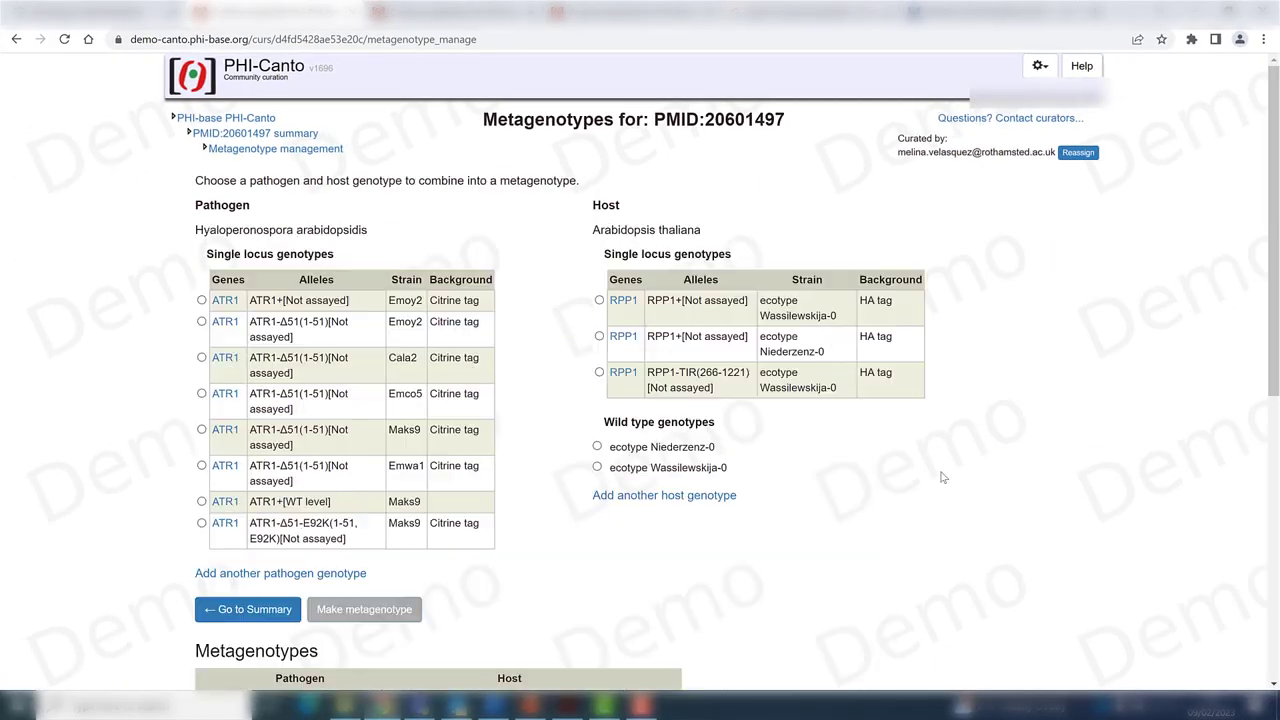
scroll(941, 478, "down", 5)
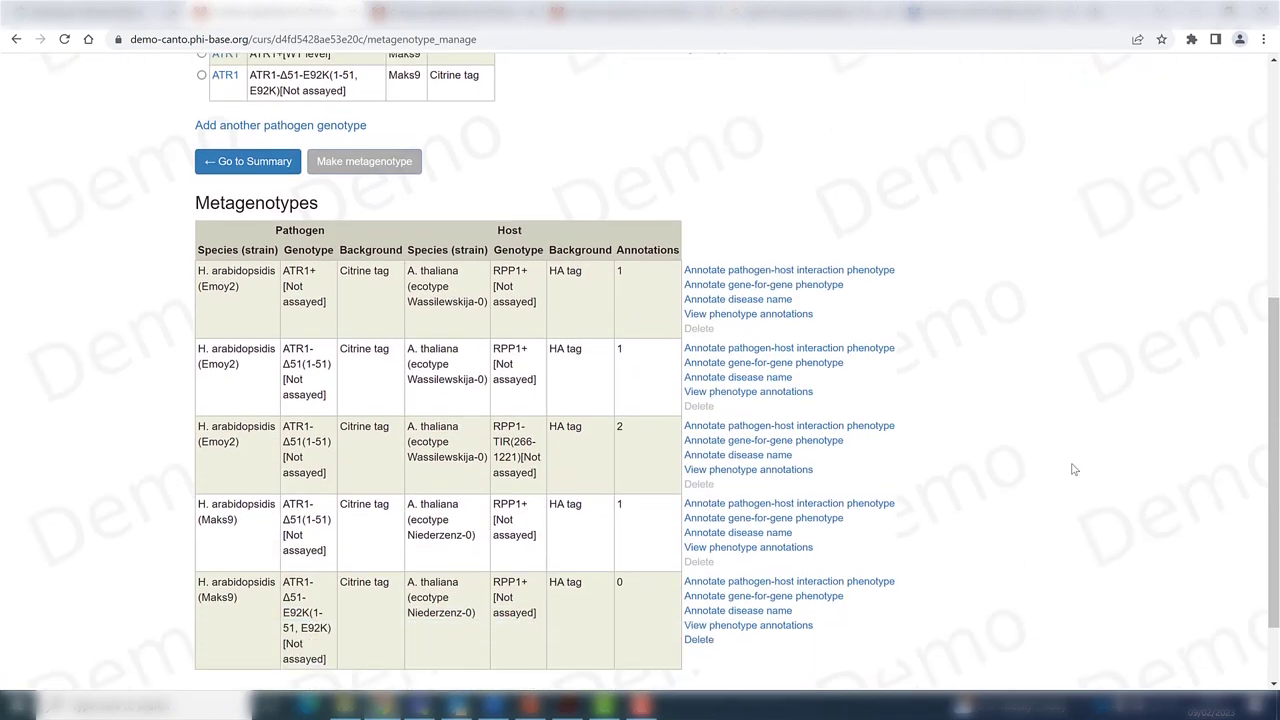
scroll(1074, 469, "down", 2)
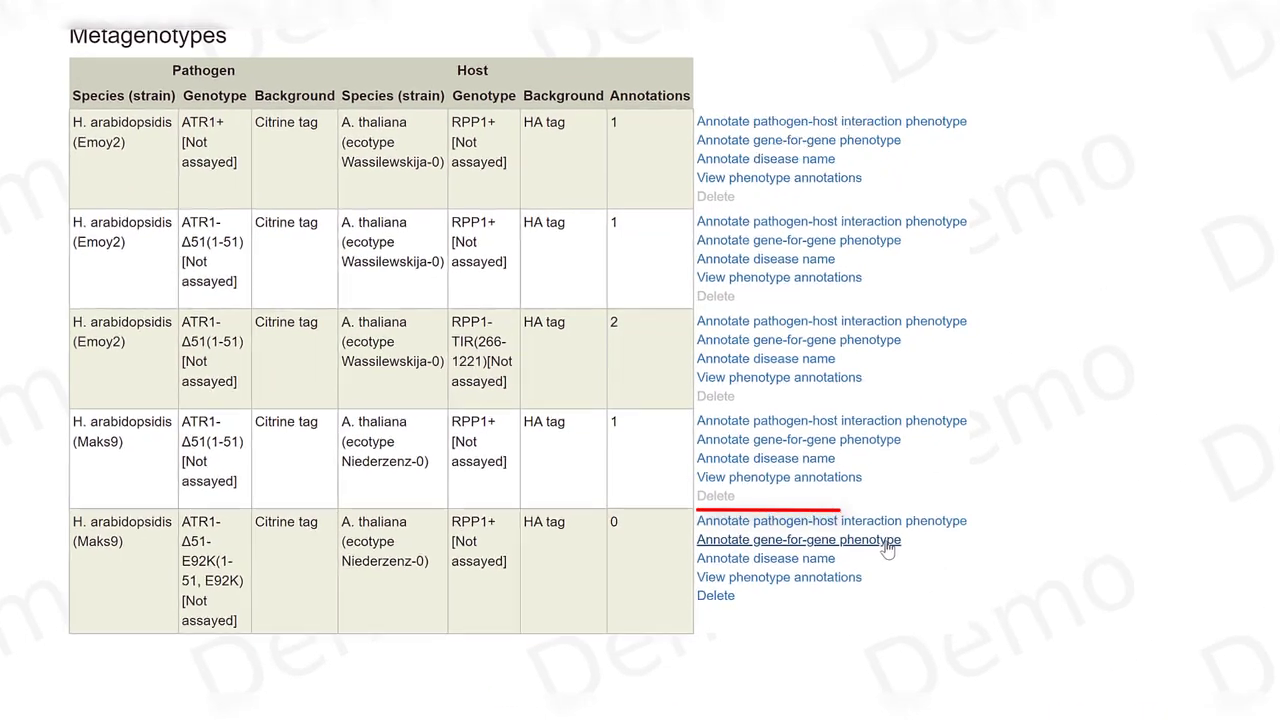
left_click(831, 502)
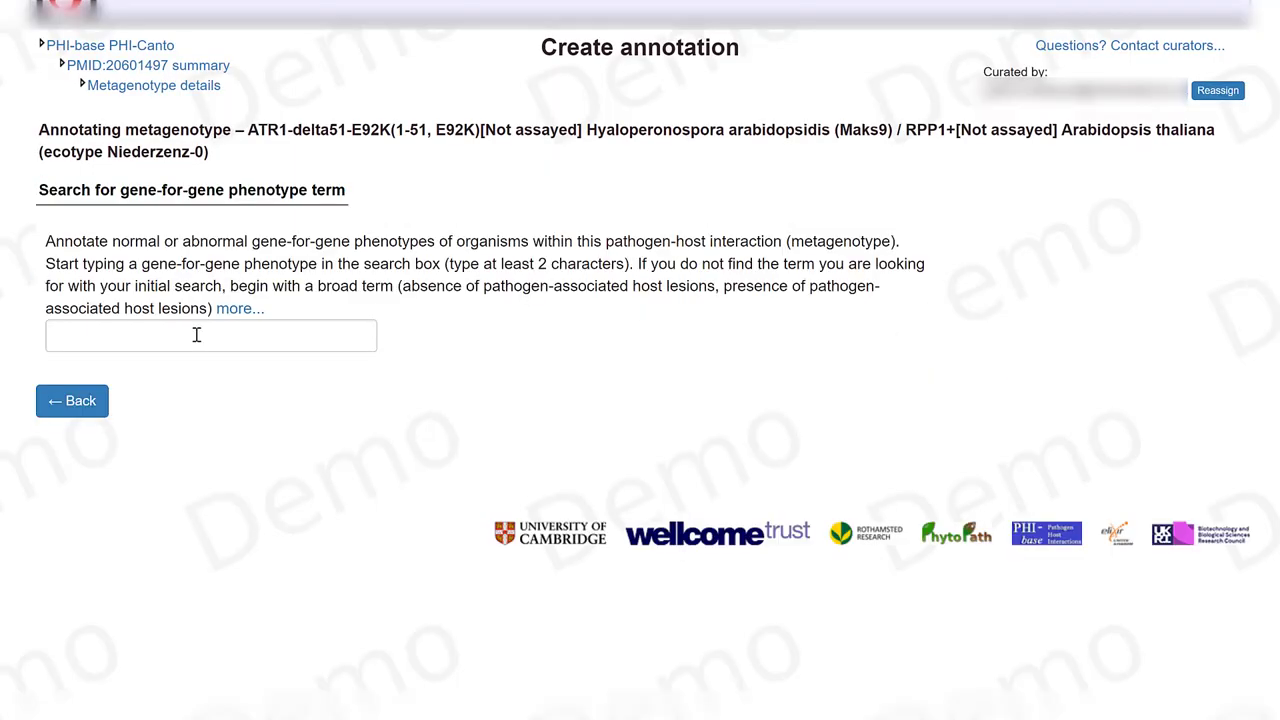
type("host-defense induced lesion by host hypersensitive response")
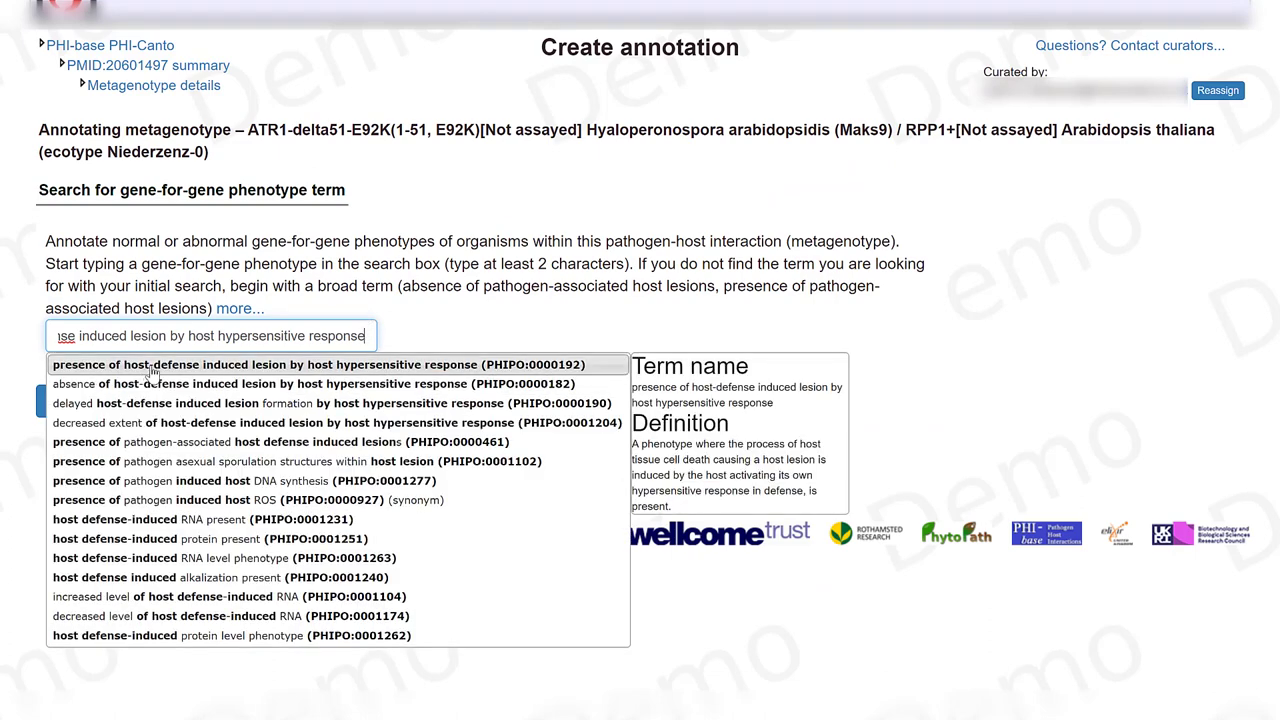
left_click(152, 366)
- Give the E92K annotation the evidence Macroscopic observation (qualitative observation) and the conditions "delivery mechanism: agrobacterium" and "heterologous species tobacco"
left_click(357, 296)
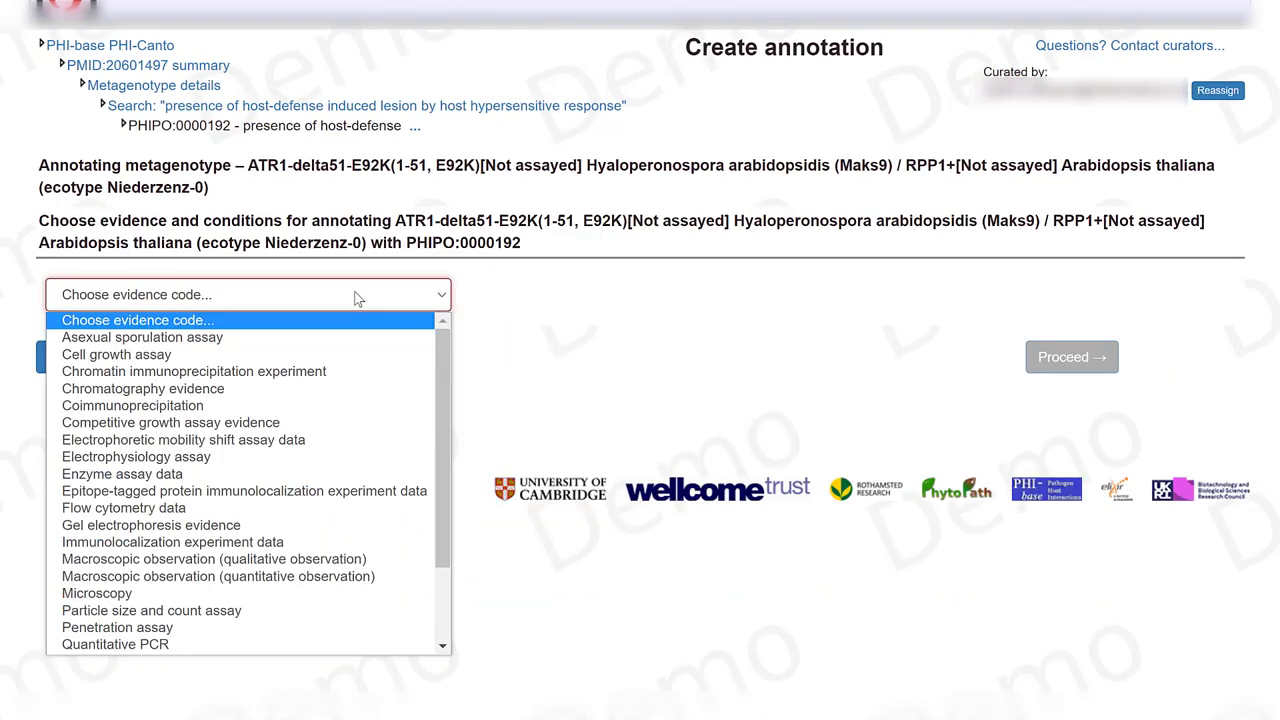
left_click(361, 558)
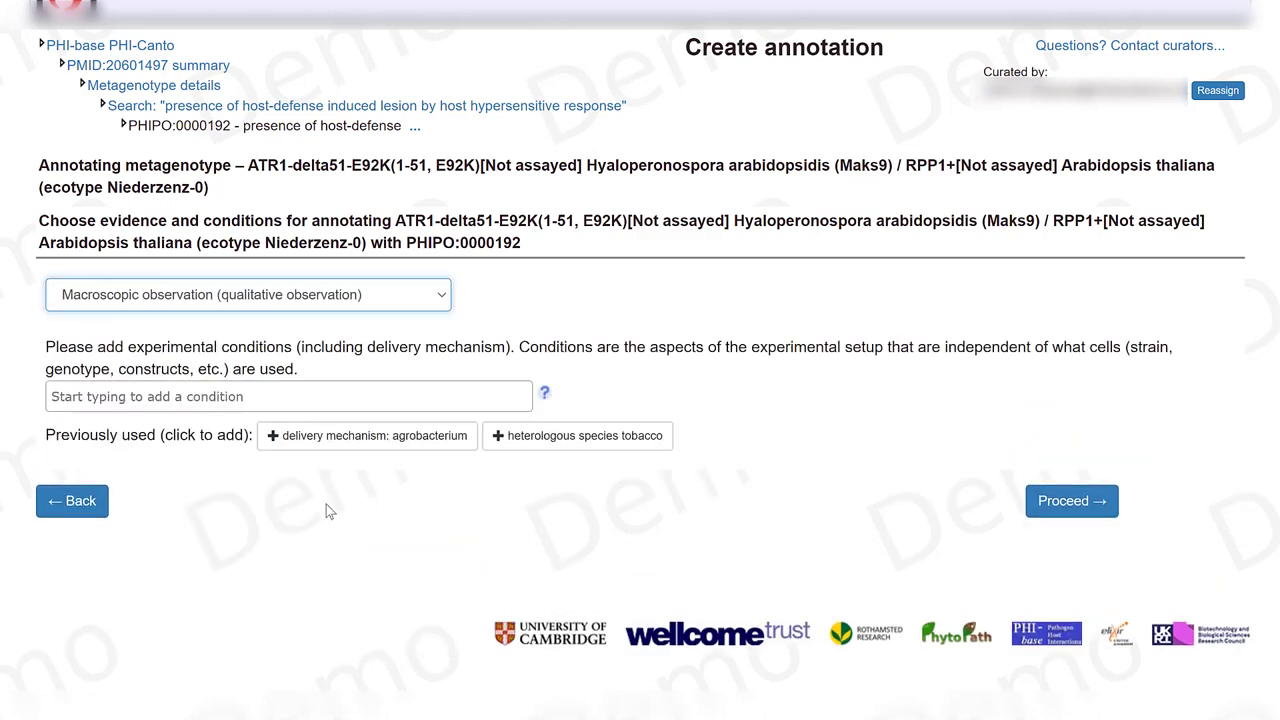
left_click(325, 440)
left_click(566, 468)
left_click(1045, 525)
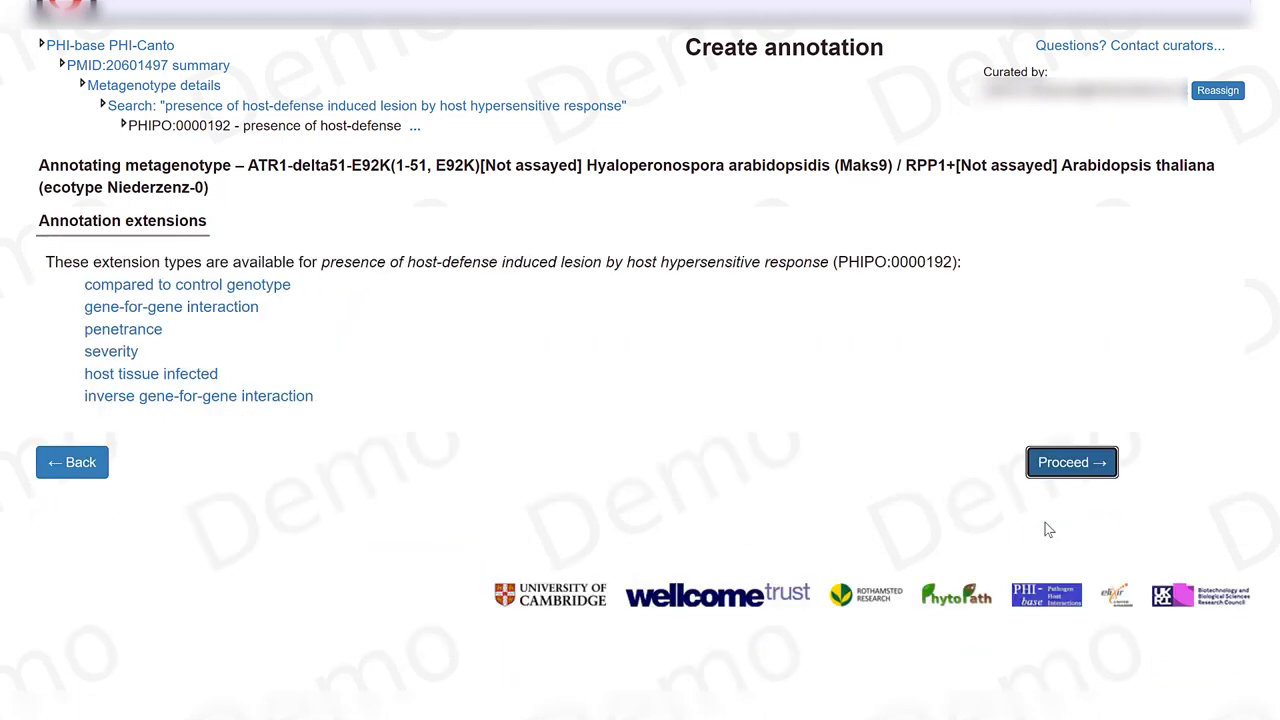
- Add "leaf" (BTO:0000713) as the host tissue infected extension of the ATR1-Δ51-E92K annotation
left_click(184, 374)
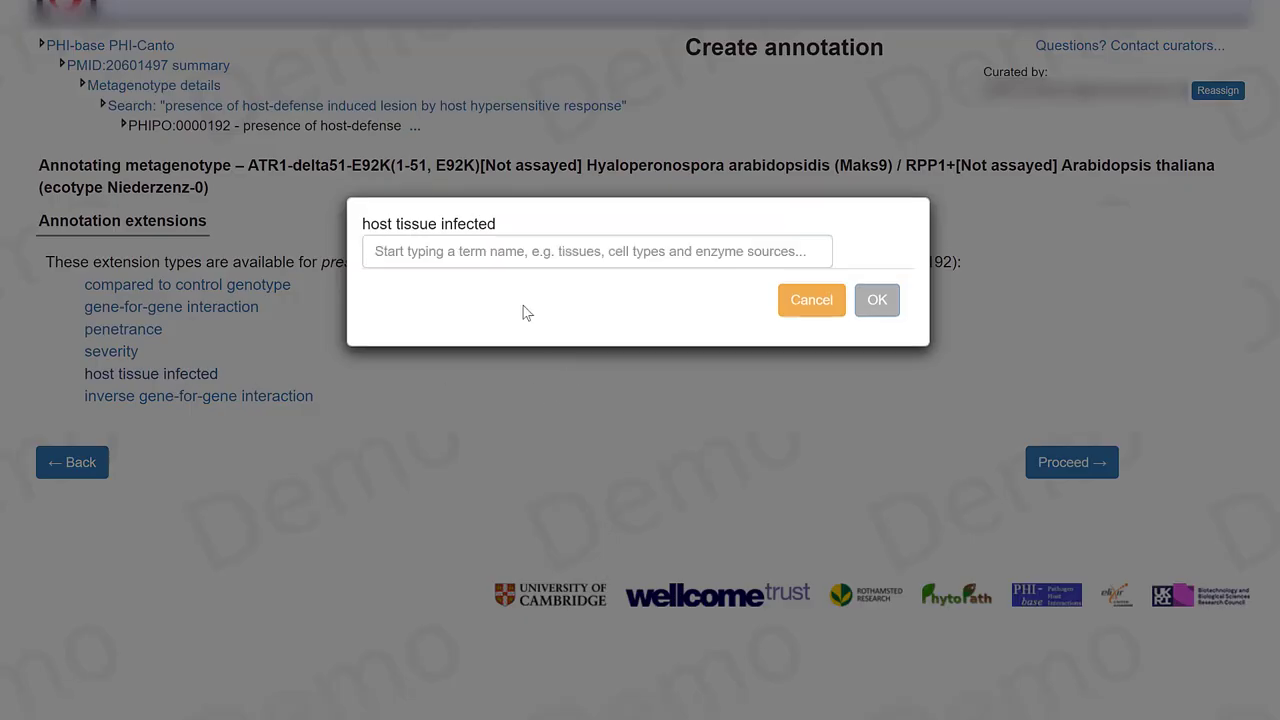
type("leaf")
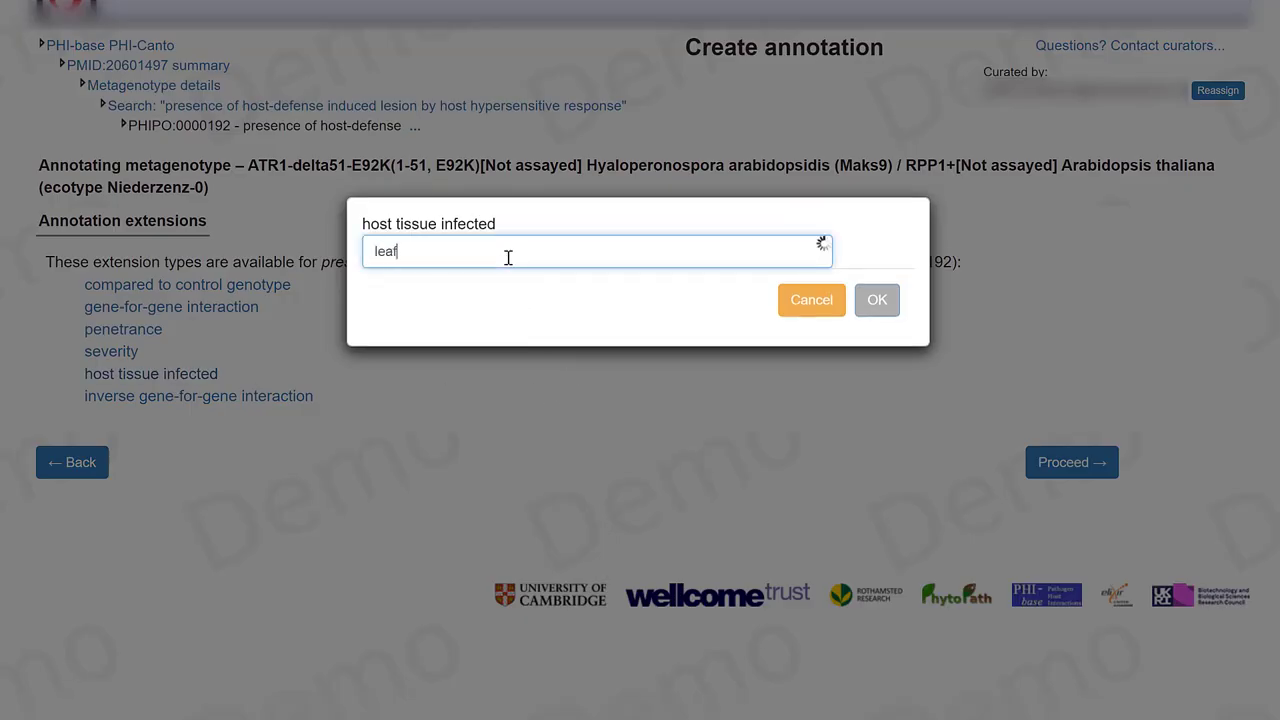
left_click(488, 280)
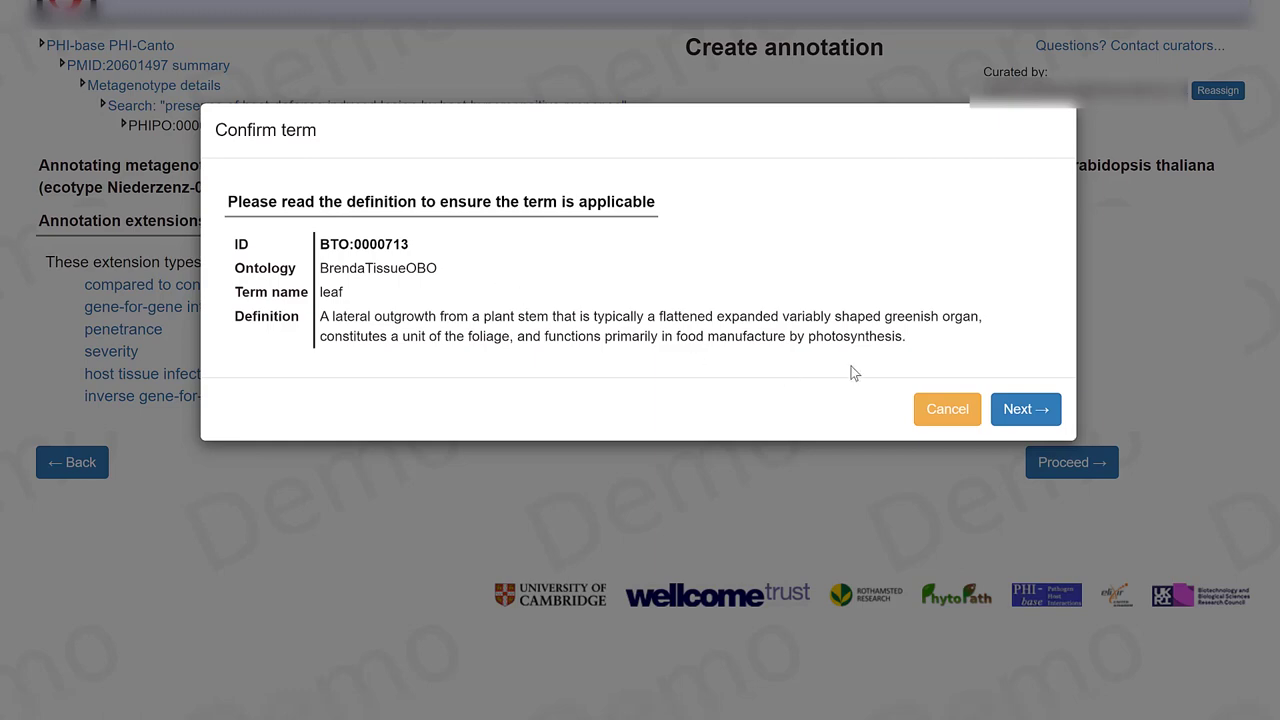
left_click(1031, 409)
scroll(1017, 420, "down", 3)
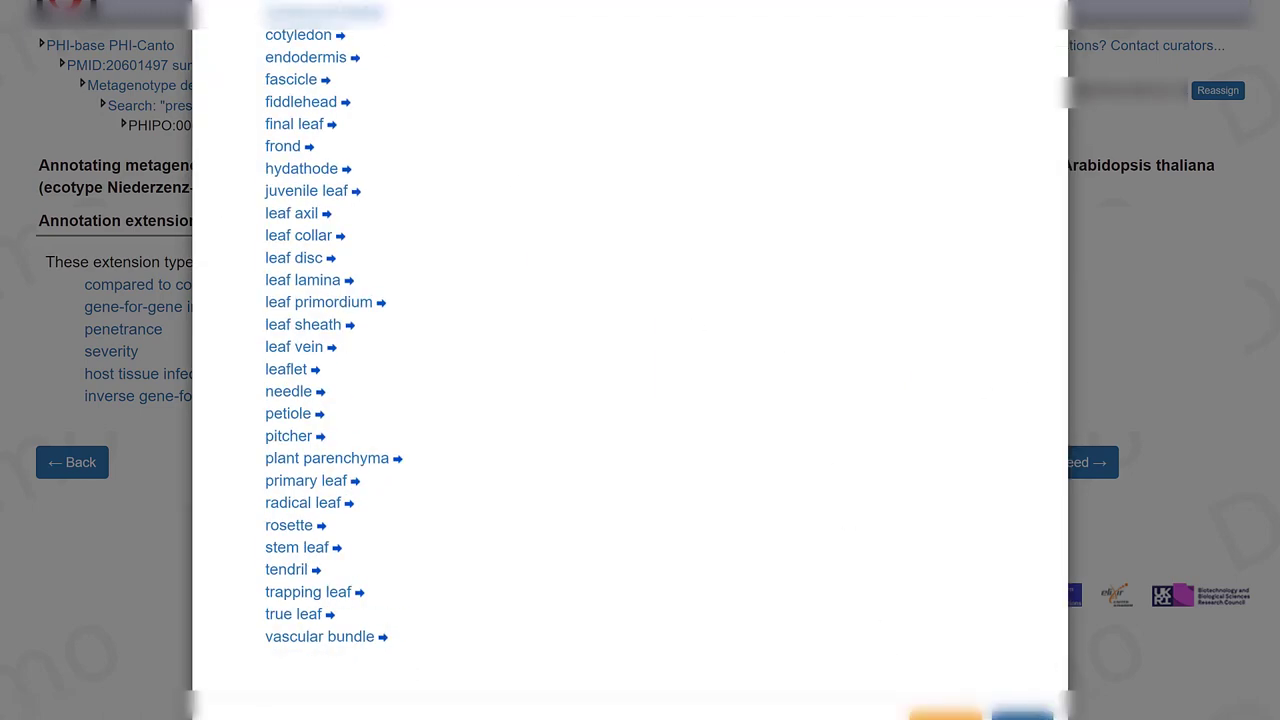
left_click(1025, 715)
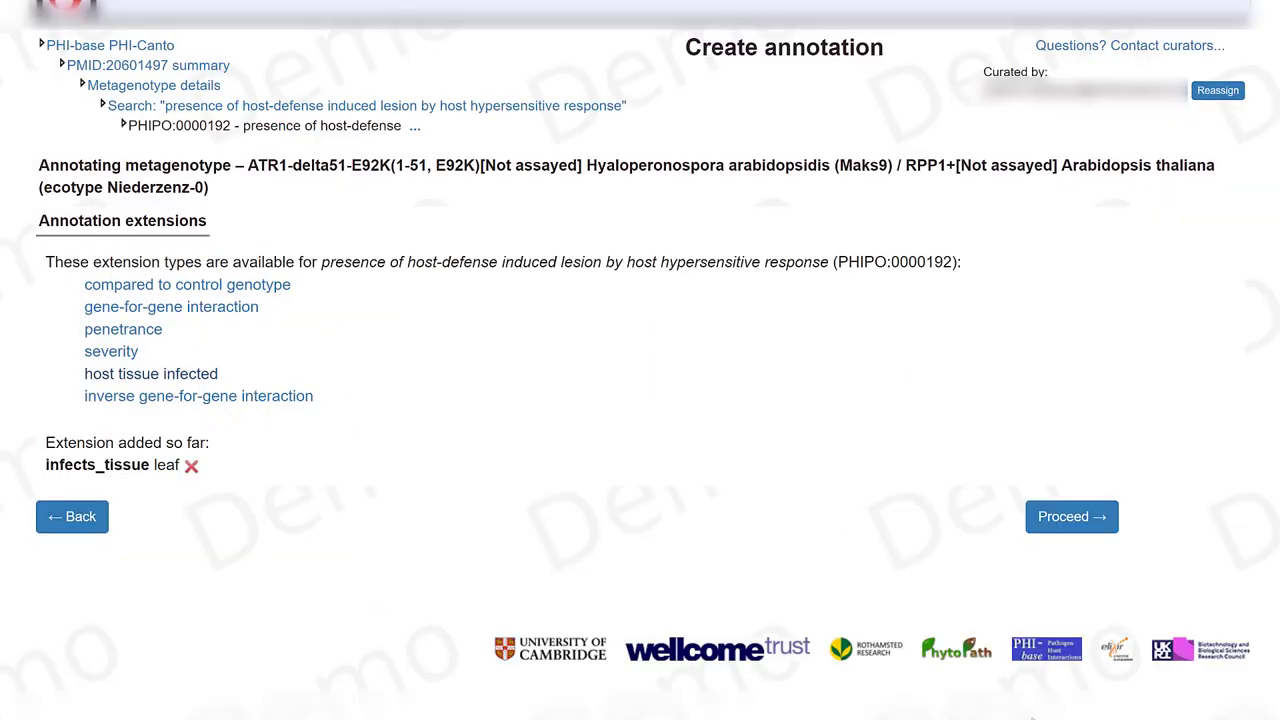
- Set the compared to control genotype extension to the ATR1-Δ51(1-51) Maks9 / RPP1+ ecotype Niederzenz-0 metagenotype
left_click(262, 288)
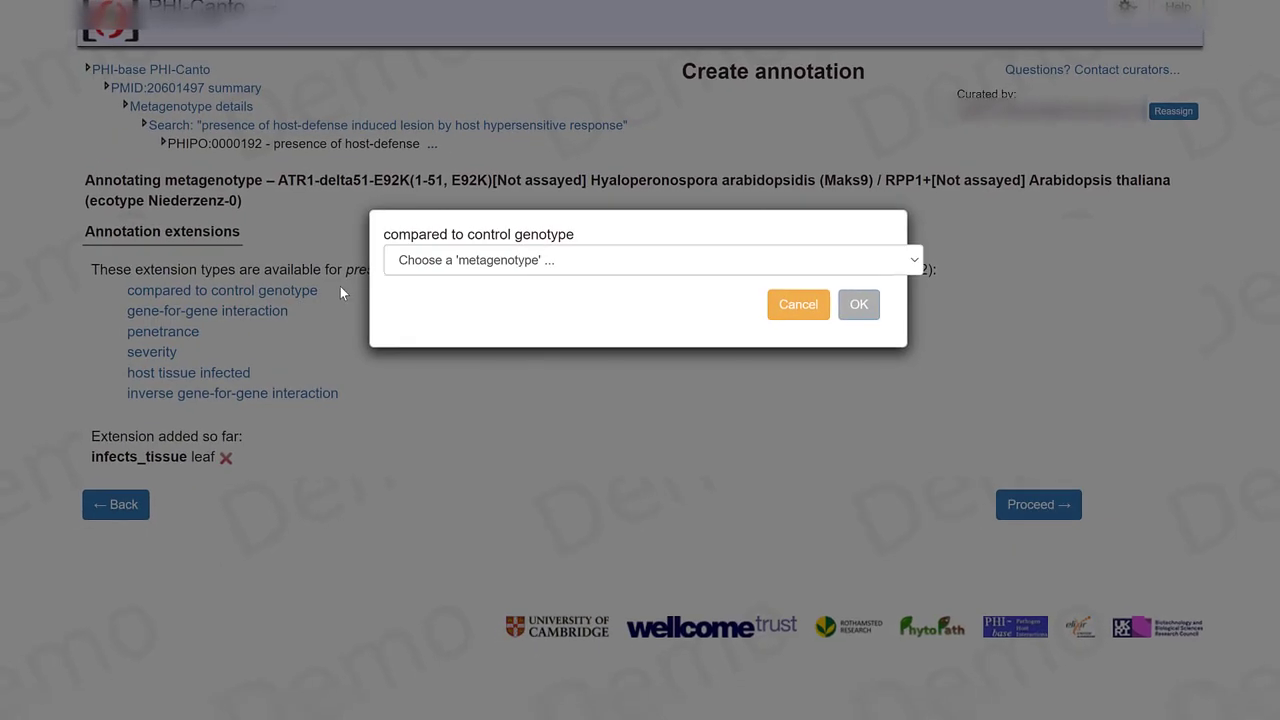
left_click(620, 260)
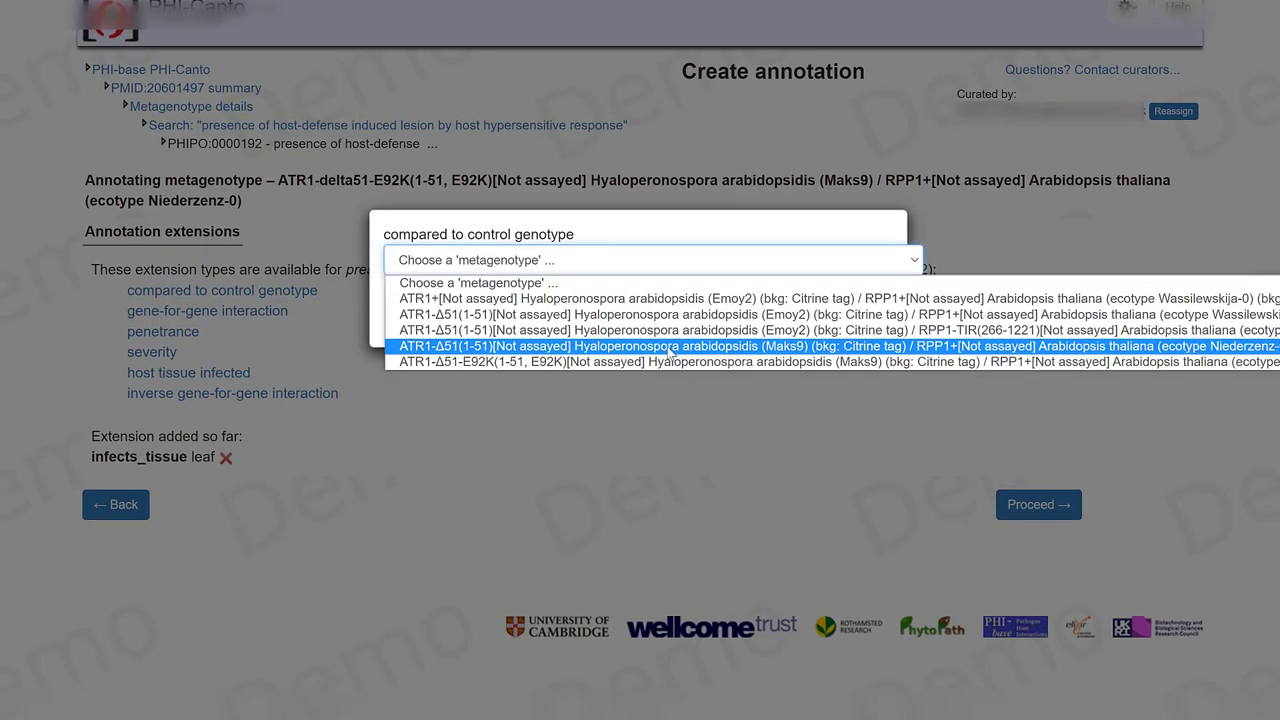
left_click(669, 346)
left_click(859, 306)
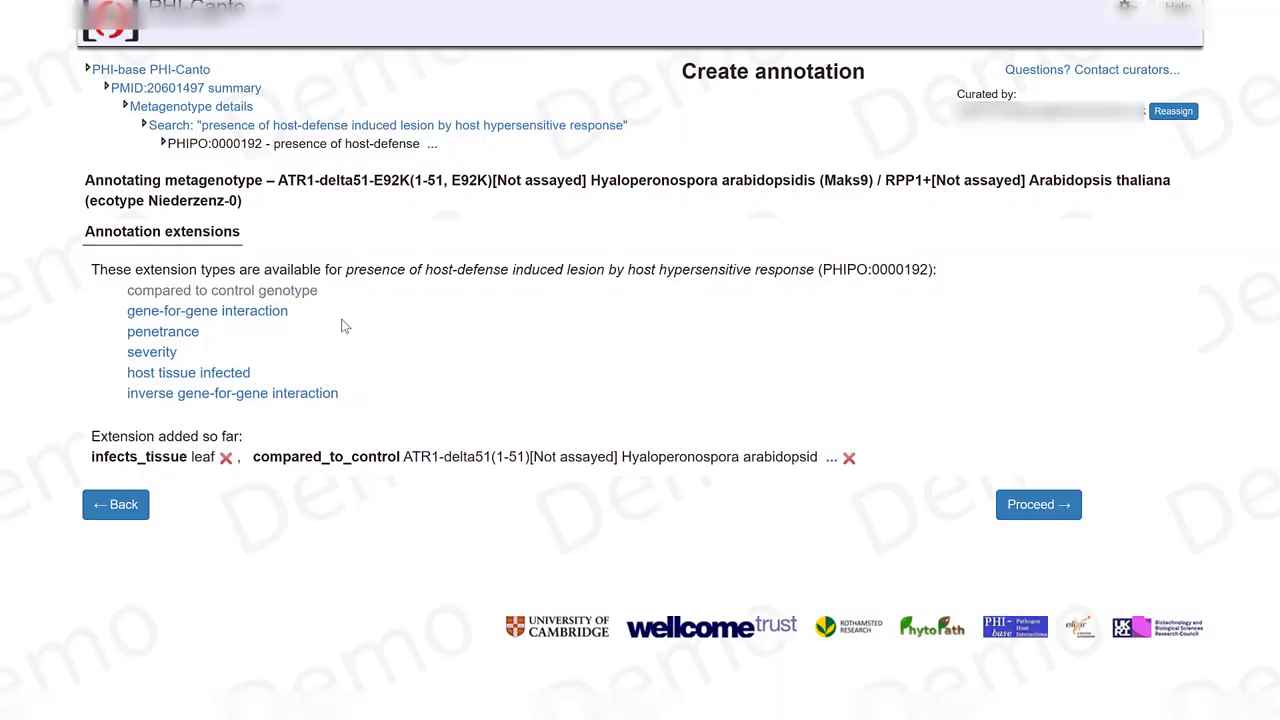
- Add the gene-for-gene interaction extension "incompatible interaction, gain of recognizable pathogen effector, functional host resistance gene present" (PHIPO_EXT:0000042)
left_click(268, 312)
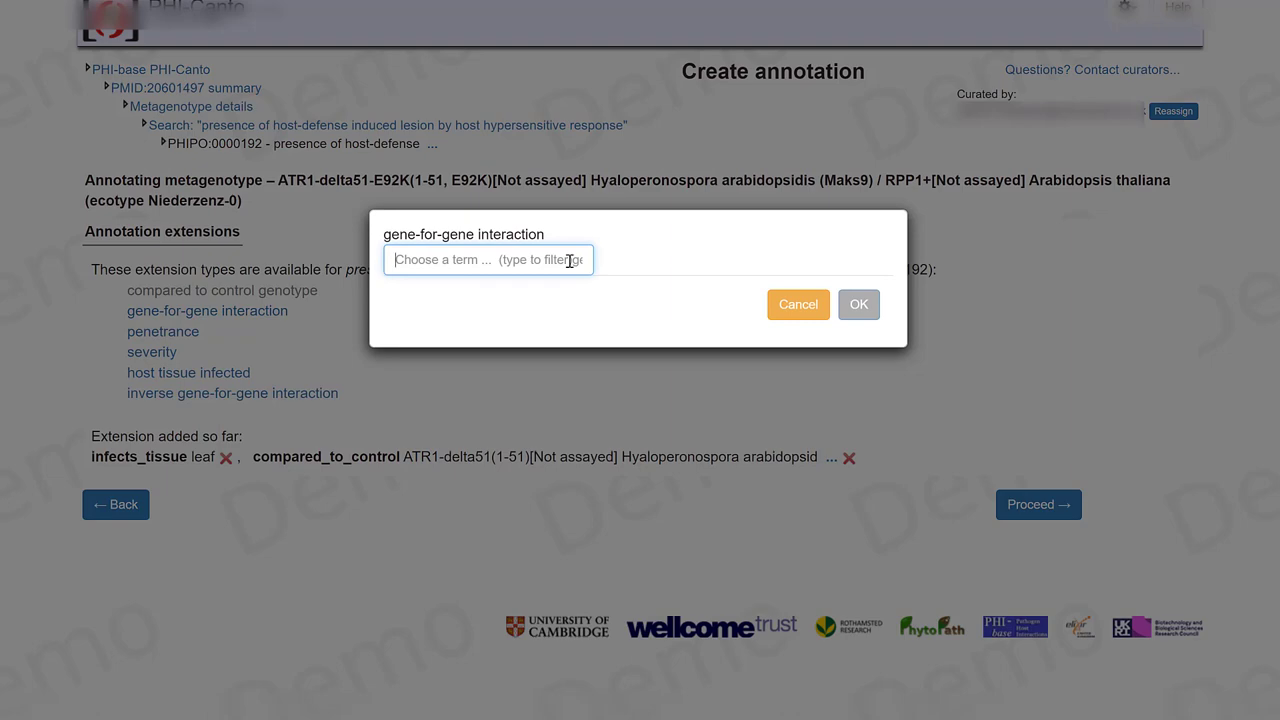
left_click(570, 260)
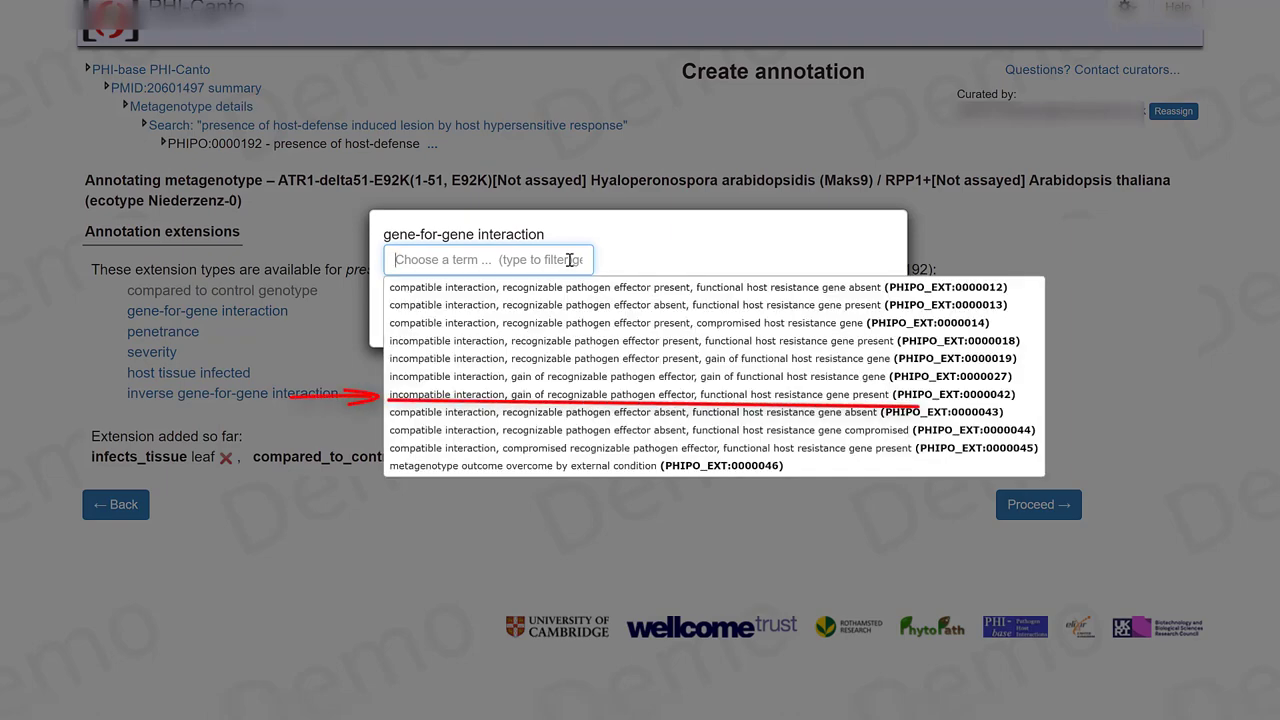
left_click(568, 396)
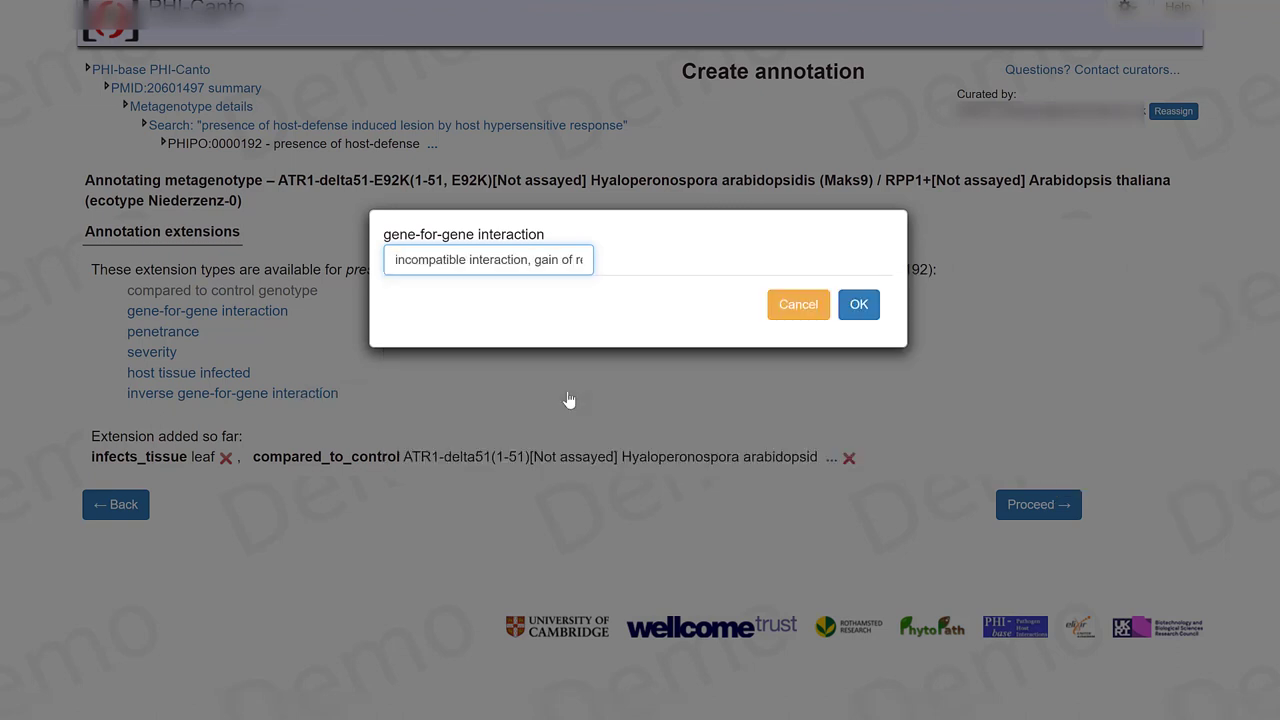
left_click(866, 310)
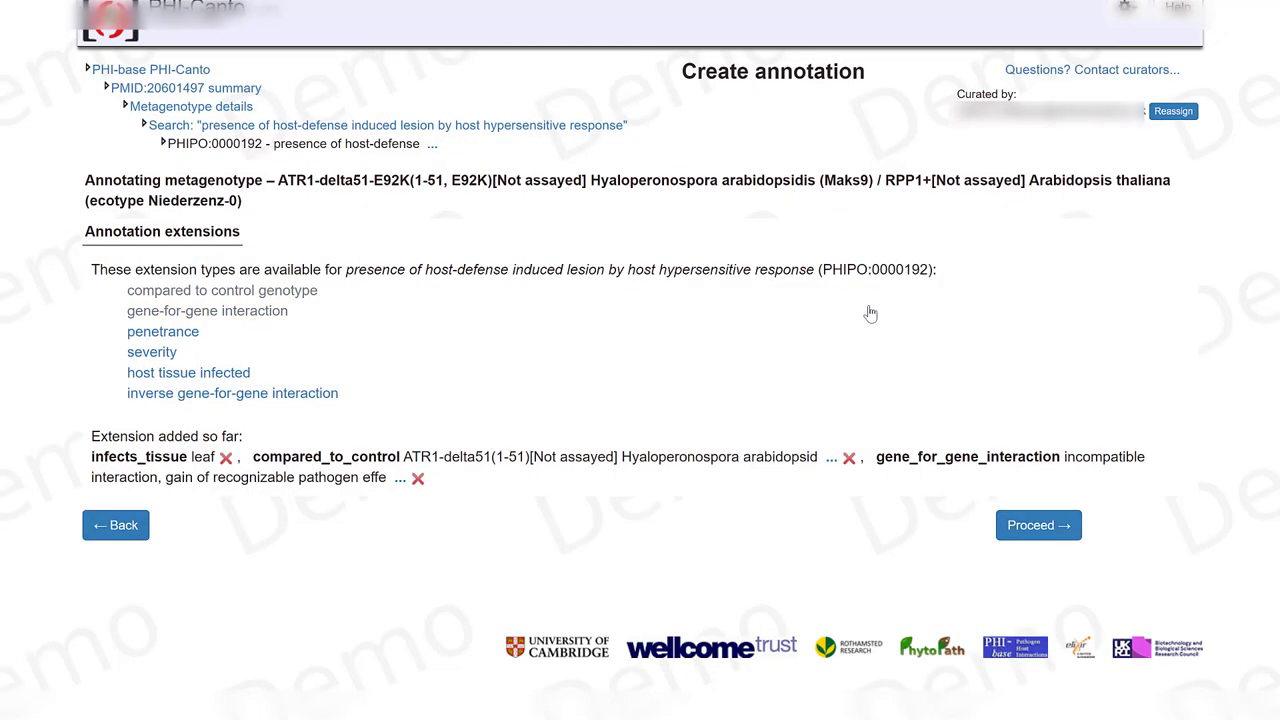
- Cite Figure 8b, add the comment pathogen 'ev', host 'WT-other', [compared to WT ATR1] was 'gain-of' now "presence'., and save the ATR1-Δ51-E92K annotation
left_click(1066, 530)
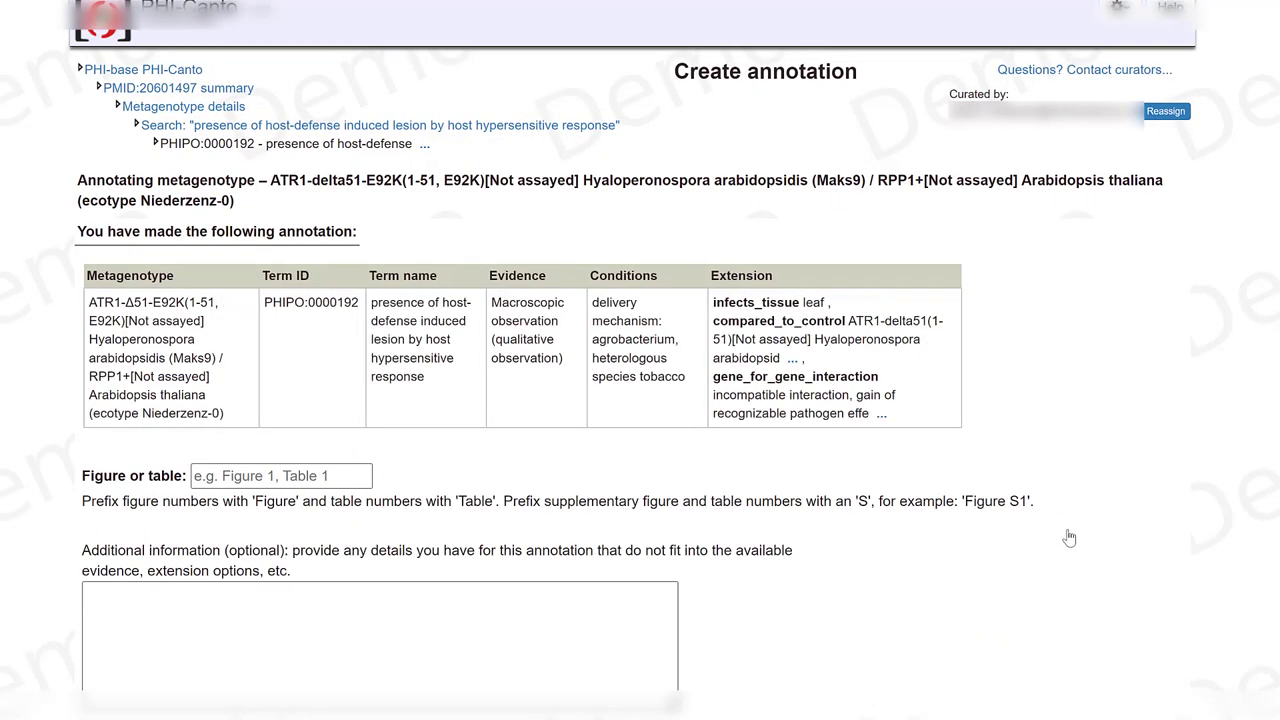
left_click(275, 477)
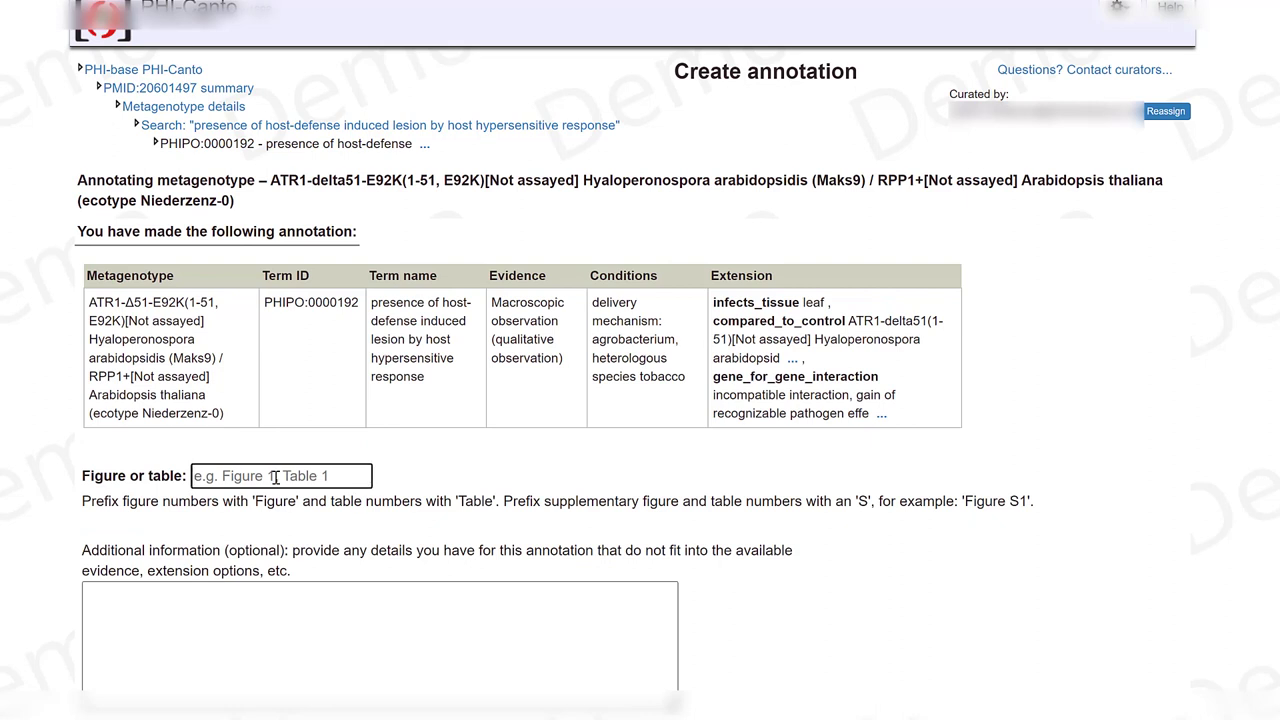
type("Figure 8")
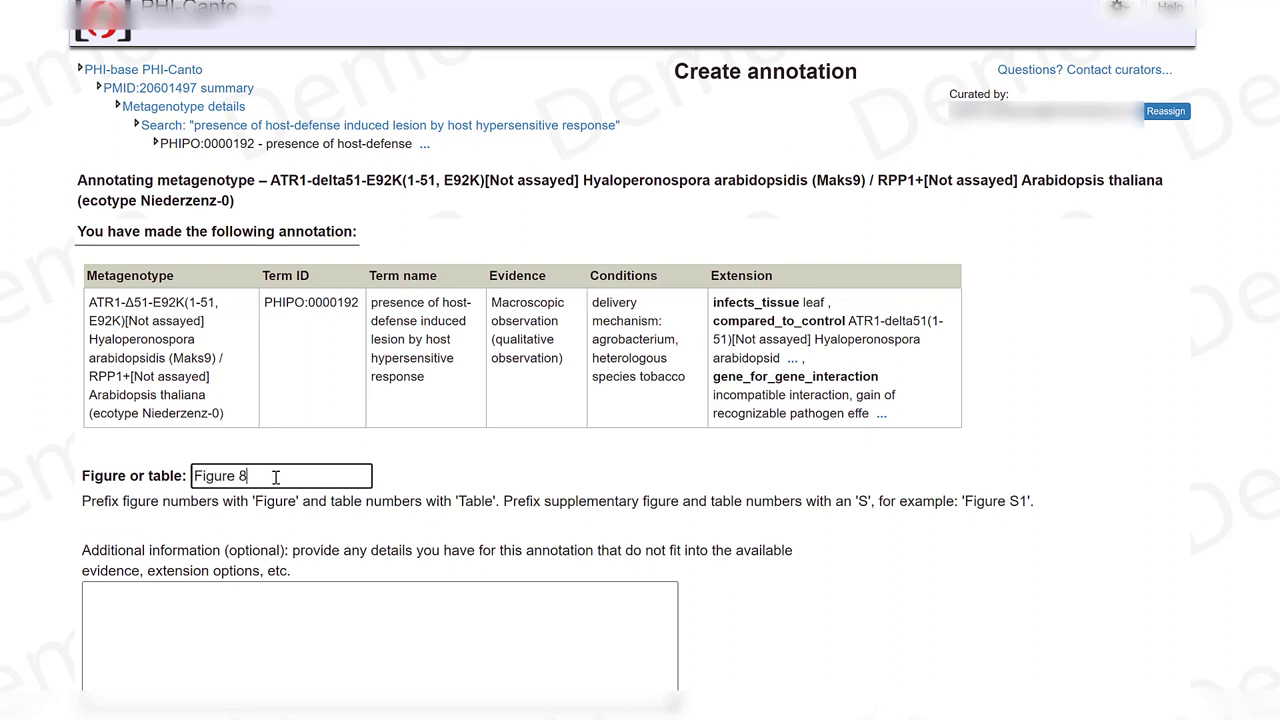
type("b")
left_click(318, 590)
type("pathogen 'ev', host 'WT-other', [compared to WT ATR1] was 'gain-of' now \"presence'.")
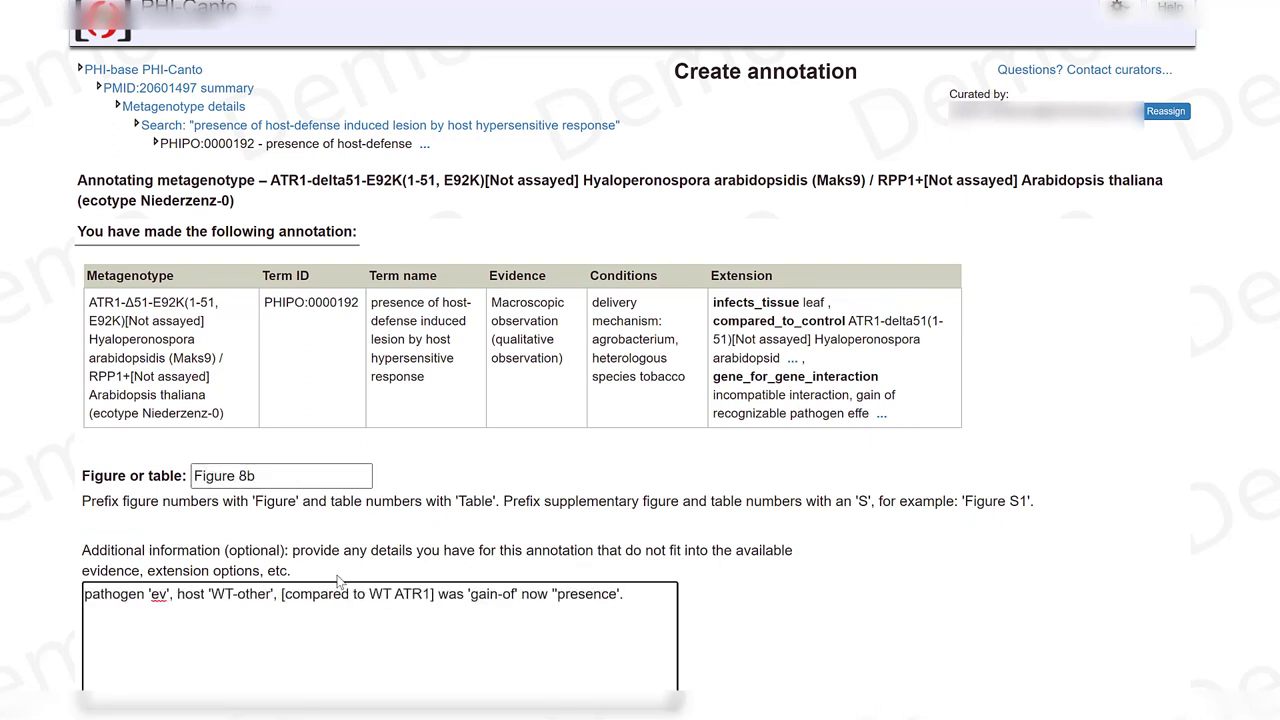
scroll(1185, 665, "down", 1)
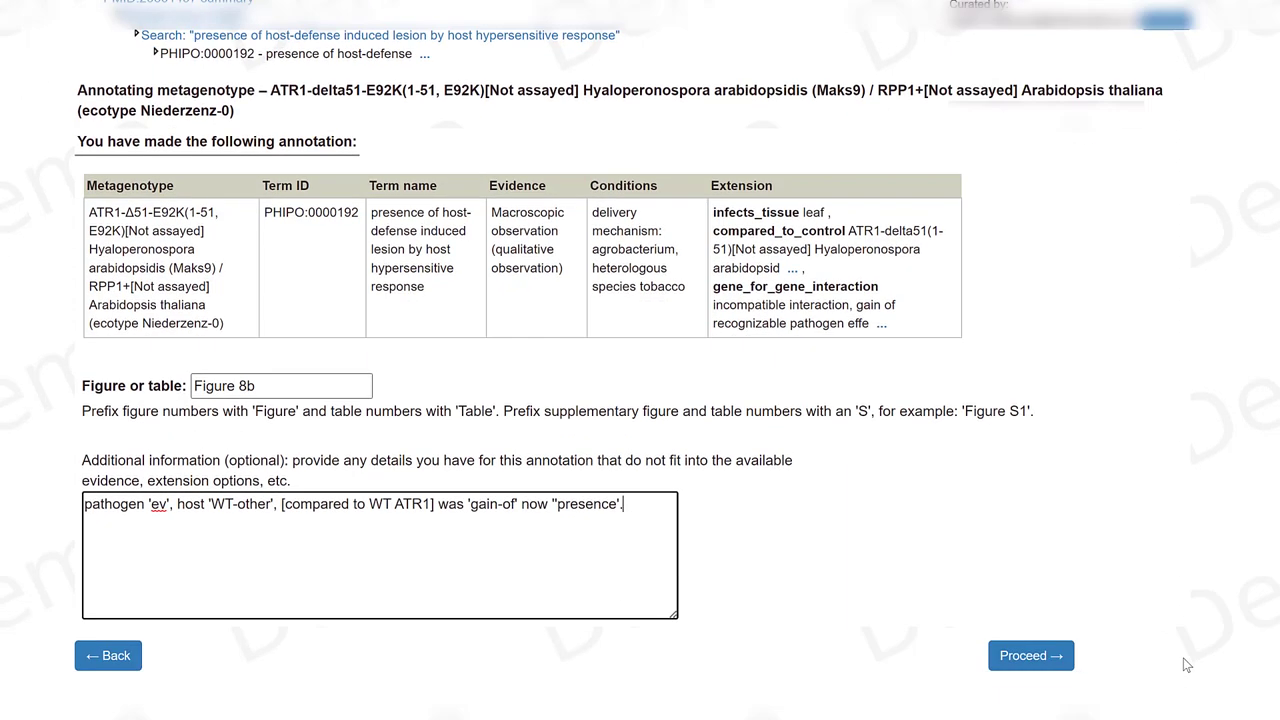
left_click(1030, 656)
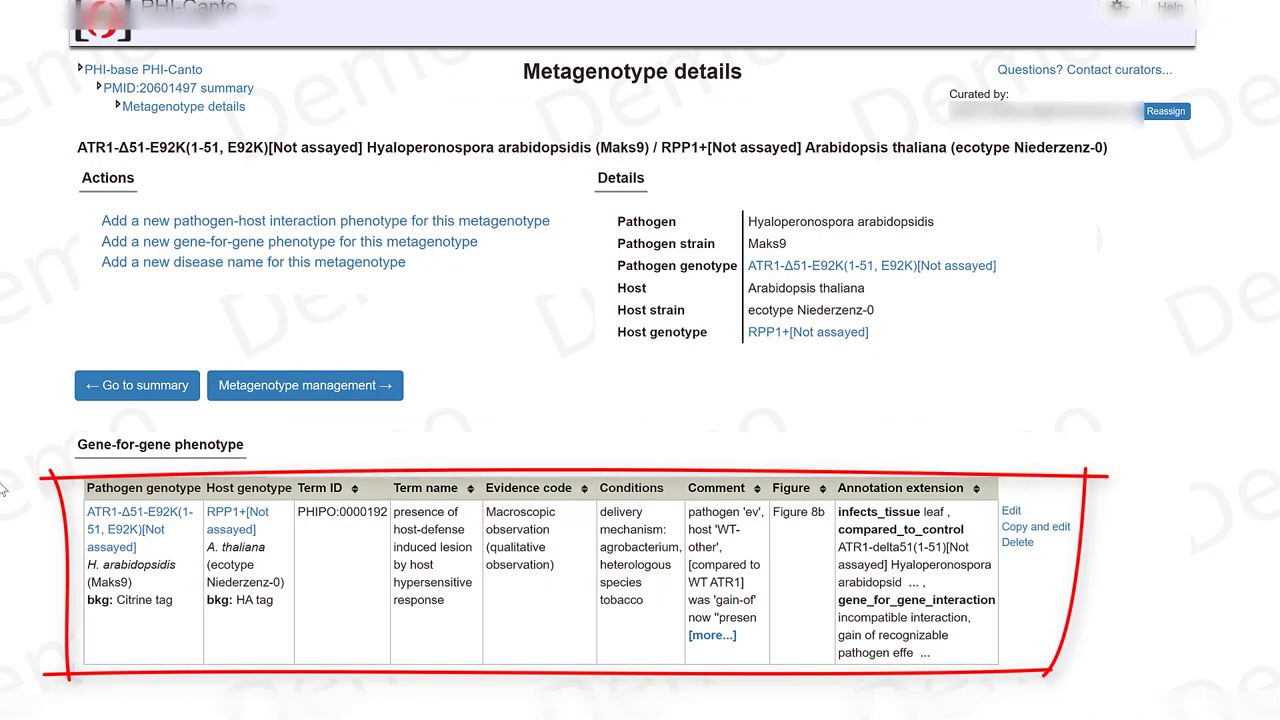
- Review the gene-for-gene phenotype table on the publication summary, including the ATR1-Δ51-E92K entry
left_click(137, 385)
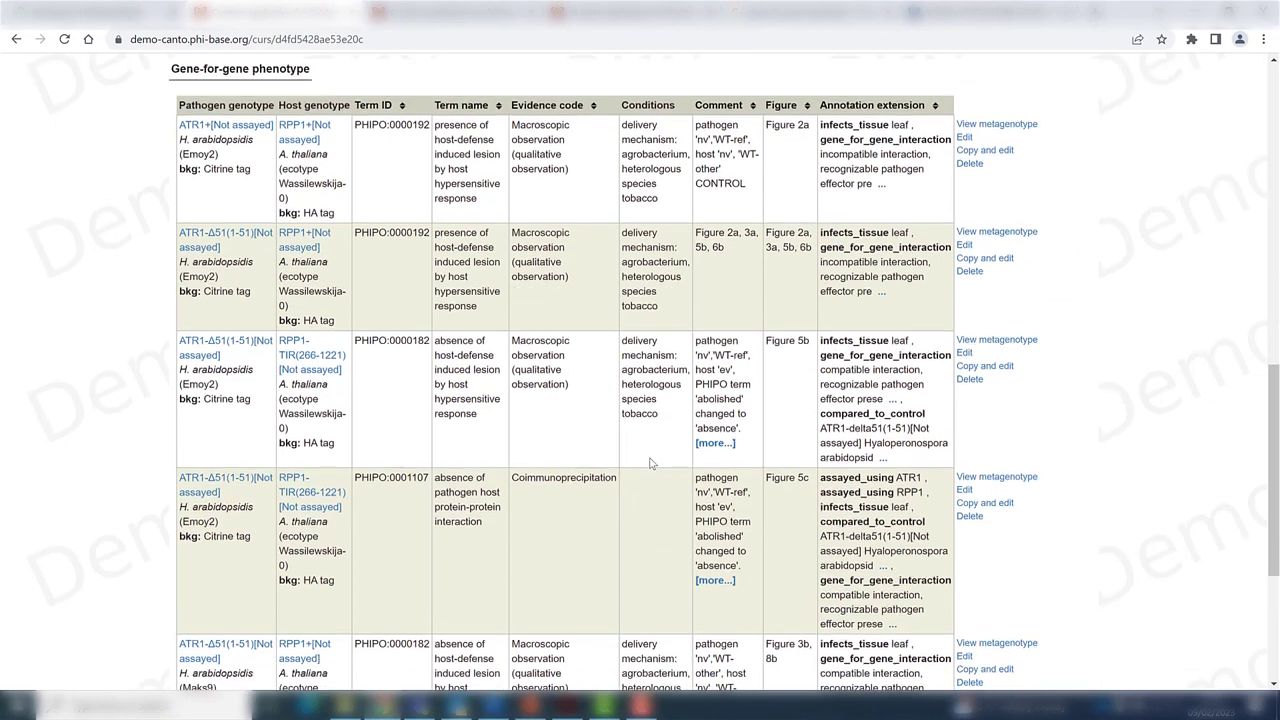
scroll(420, 390, "down", 3)
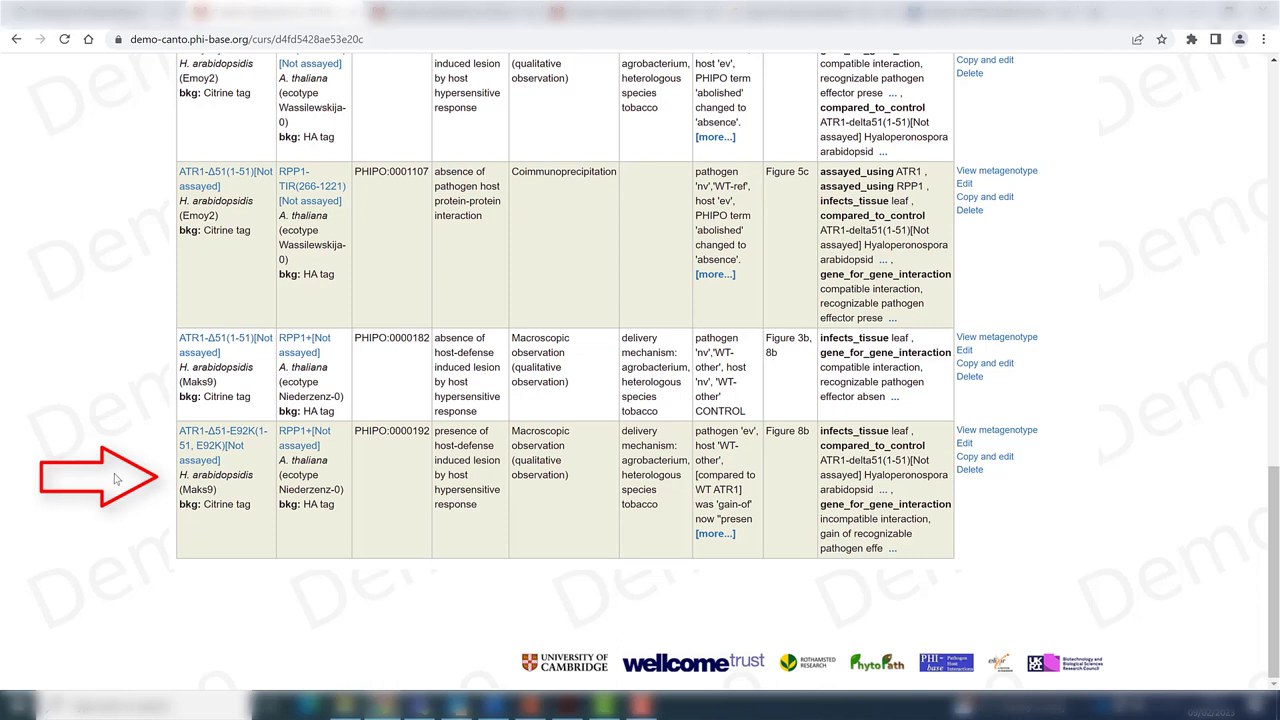
scroll(115, 479, "up", 4)
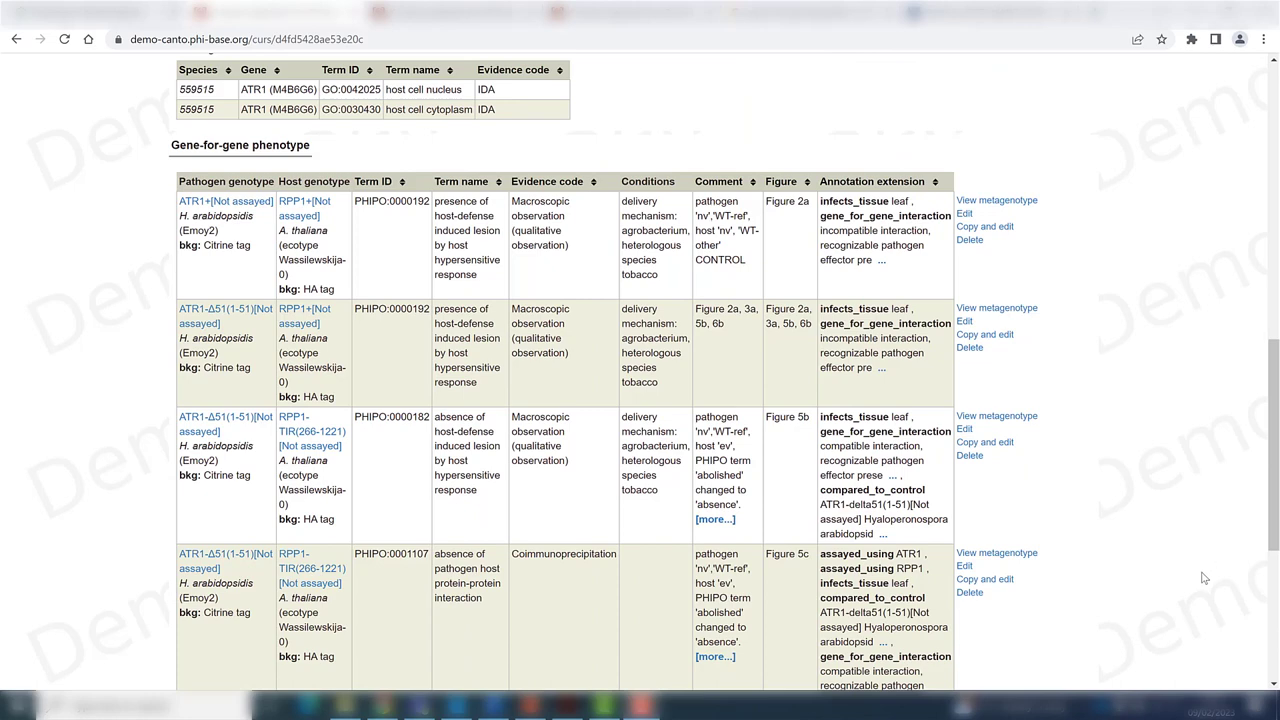
scroll(1204, 578, "up", 7)
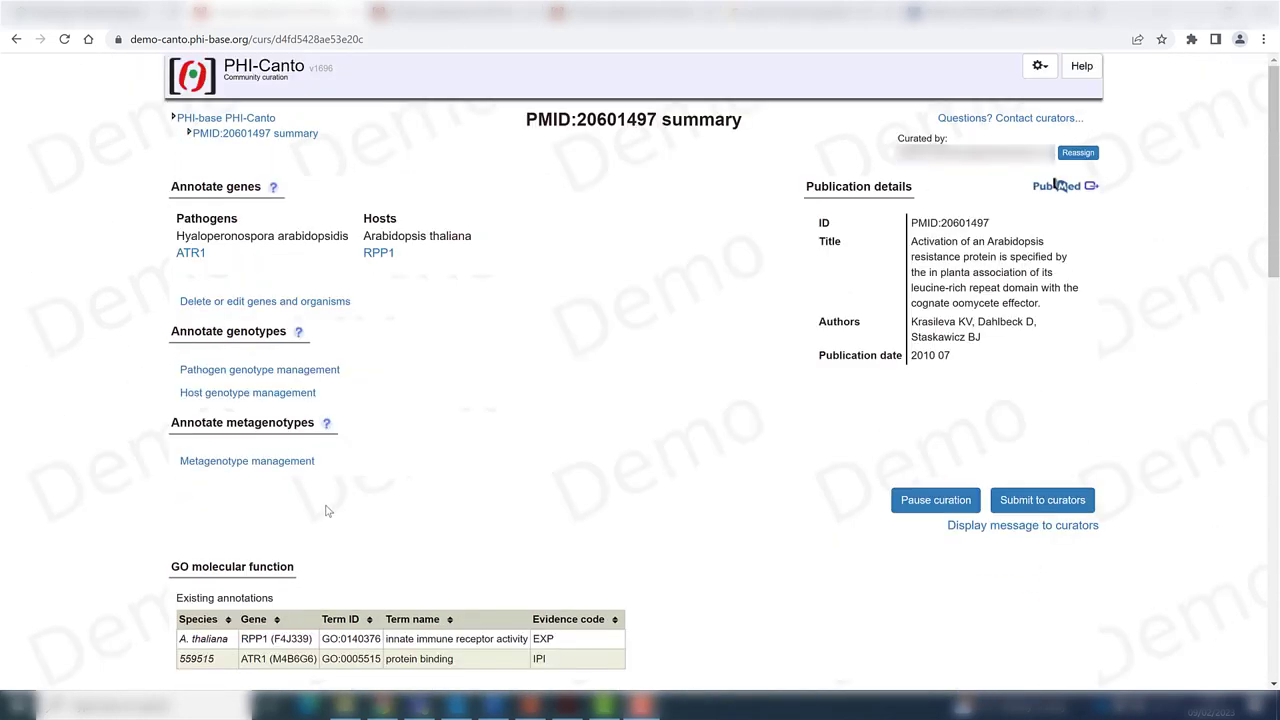
- Start a disease name annotation for the ATR1-Δ51(1-51) Maks9 / RPP1+ ecotype Niederzenz-0 metagenotype with the term downy mildew (PHIDO:0000124)
left_click(220, 468)
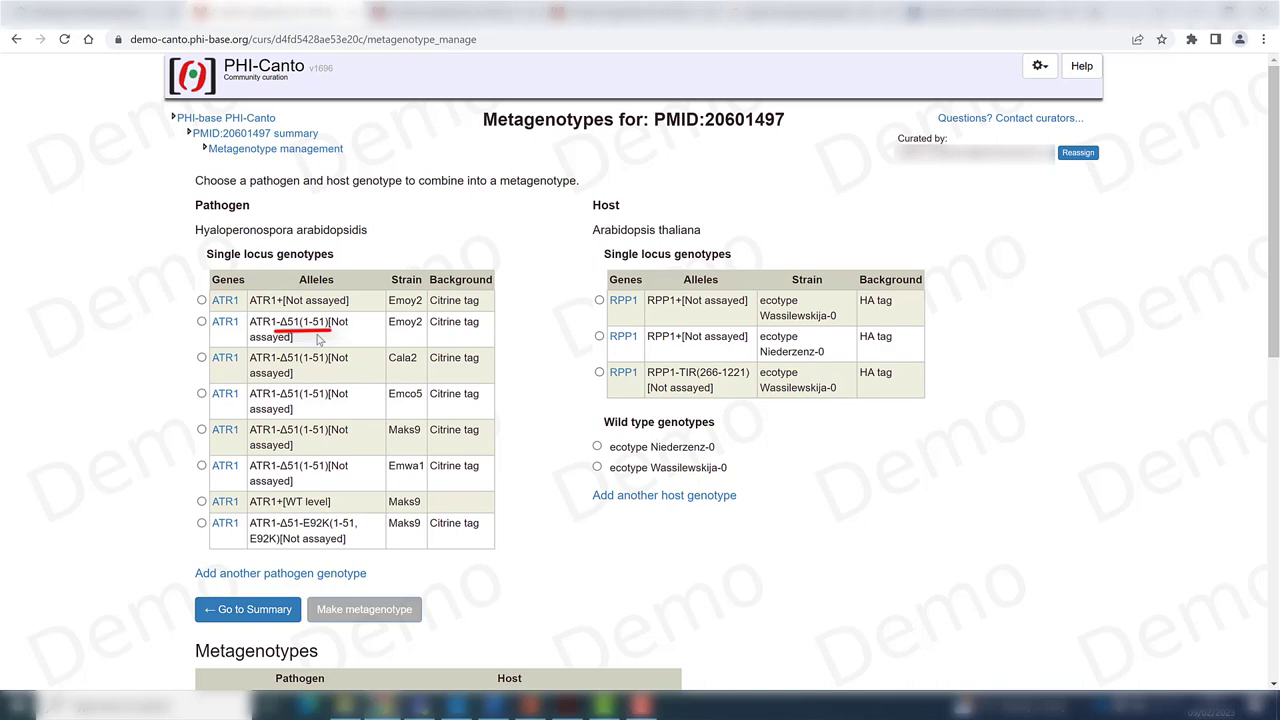
scroll(1057, 563, "down", 10)
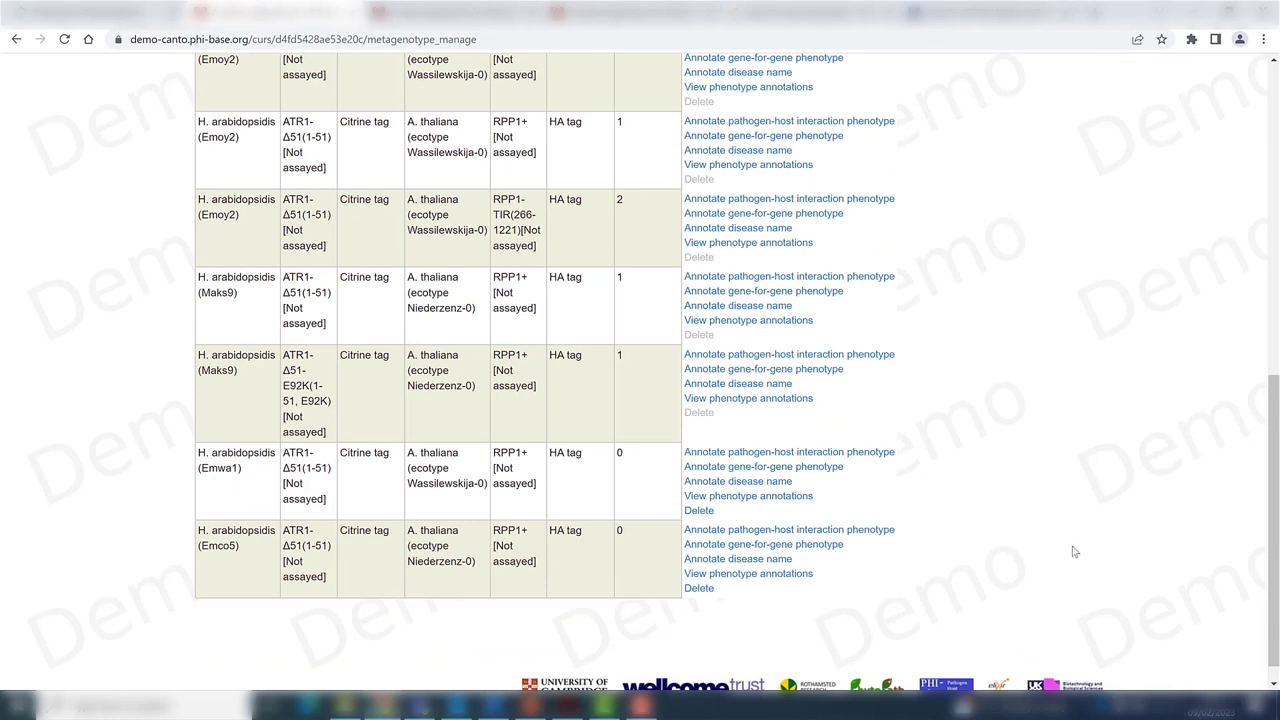
mouse_move(178, 263)
left_mouse_down()
mouse_move(684, 346)
mouse_move(910, 262)
left_mouse_up()
left_click_drag(170, 262, 928, 262)
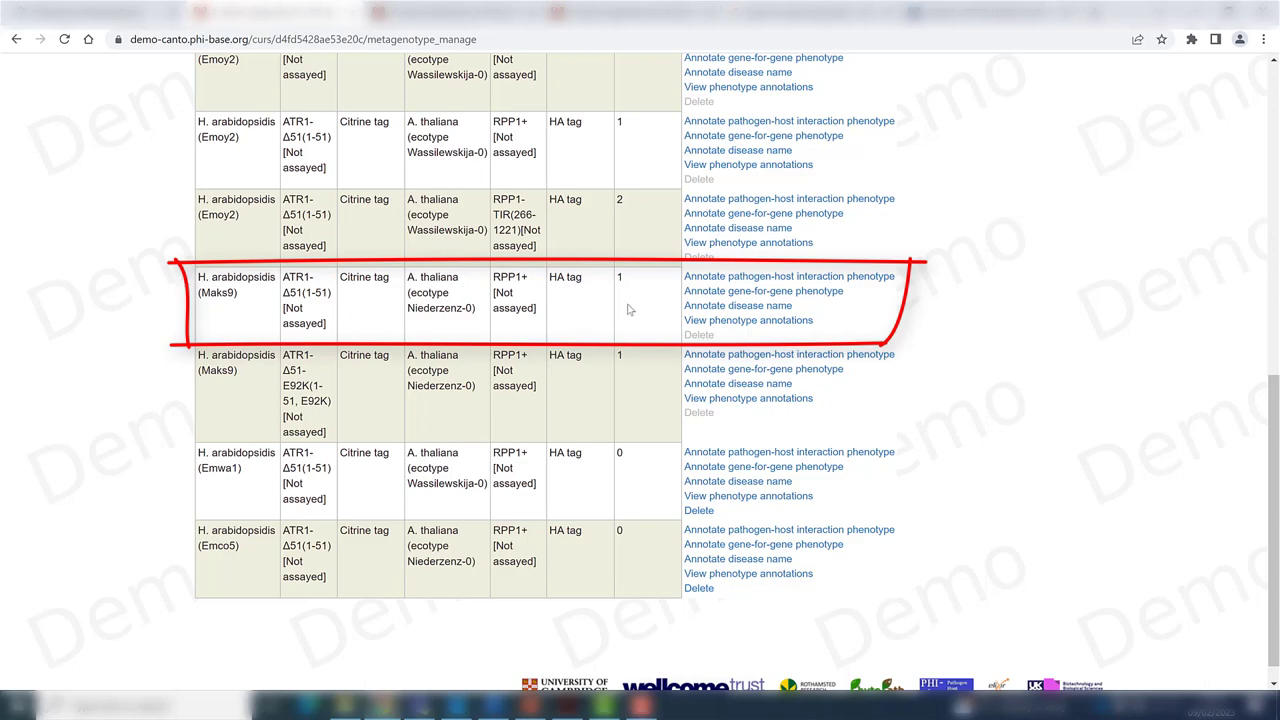
left_click_drag(740, 313, 686, 313)
left_click(695, 307)
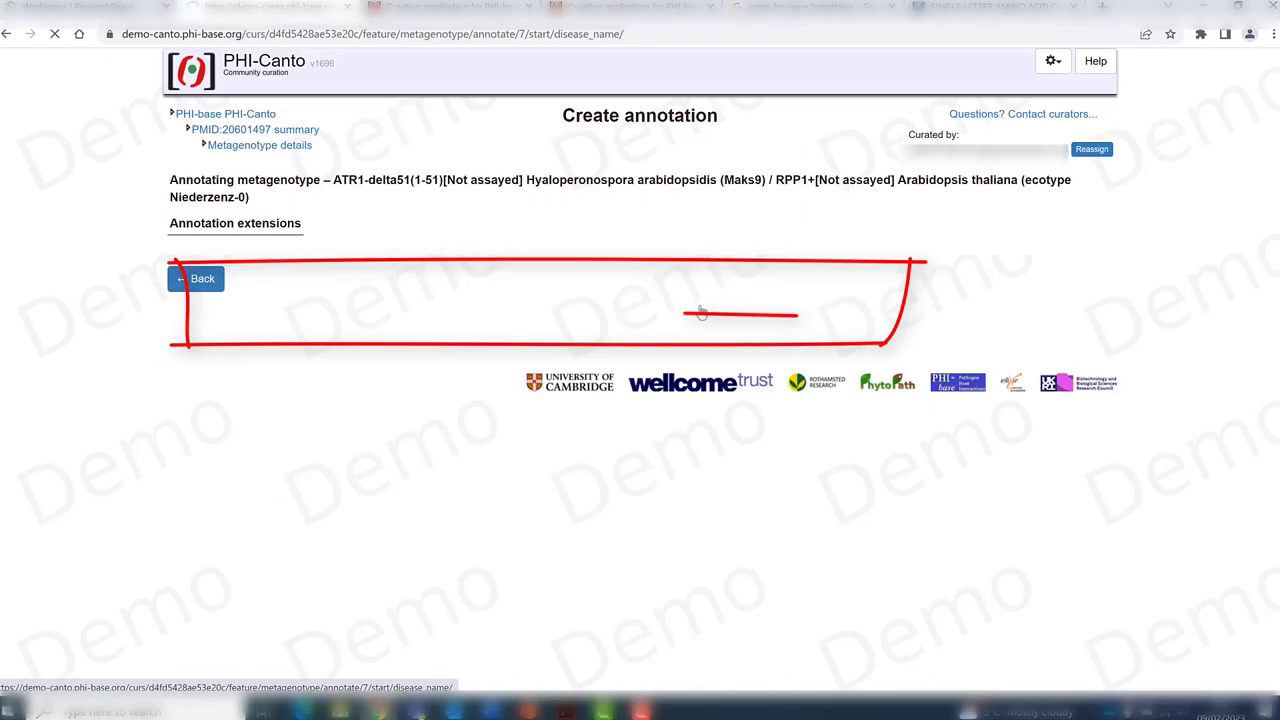
left_click(155, 362)
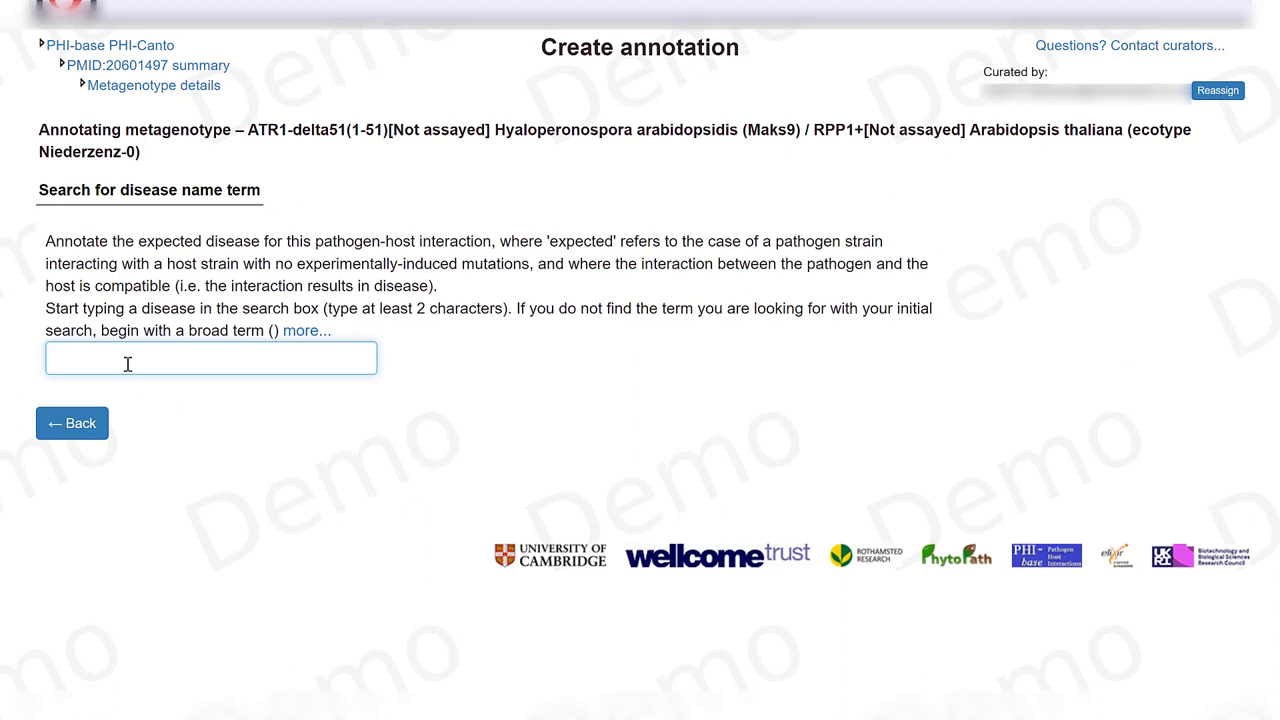
type("downy")
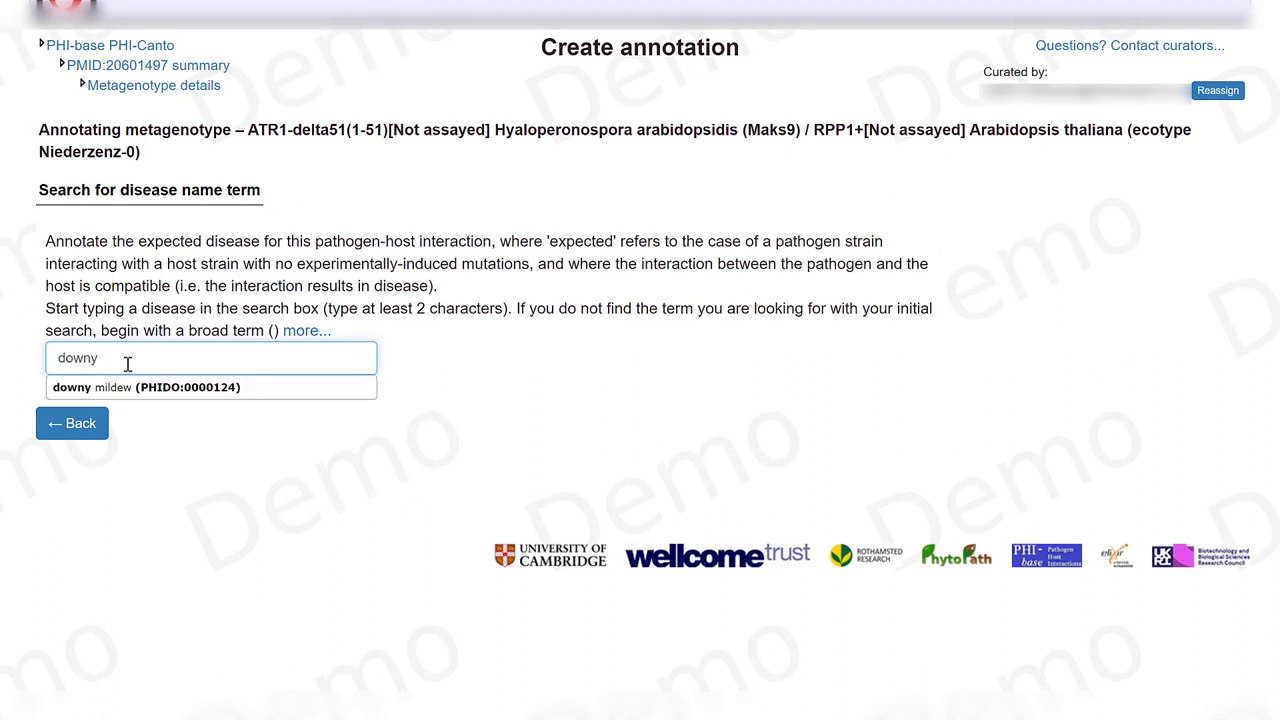
left_click(153, 388)
key("Return")
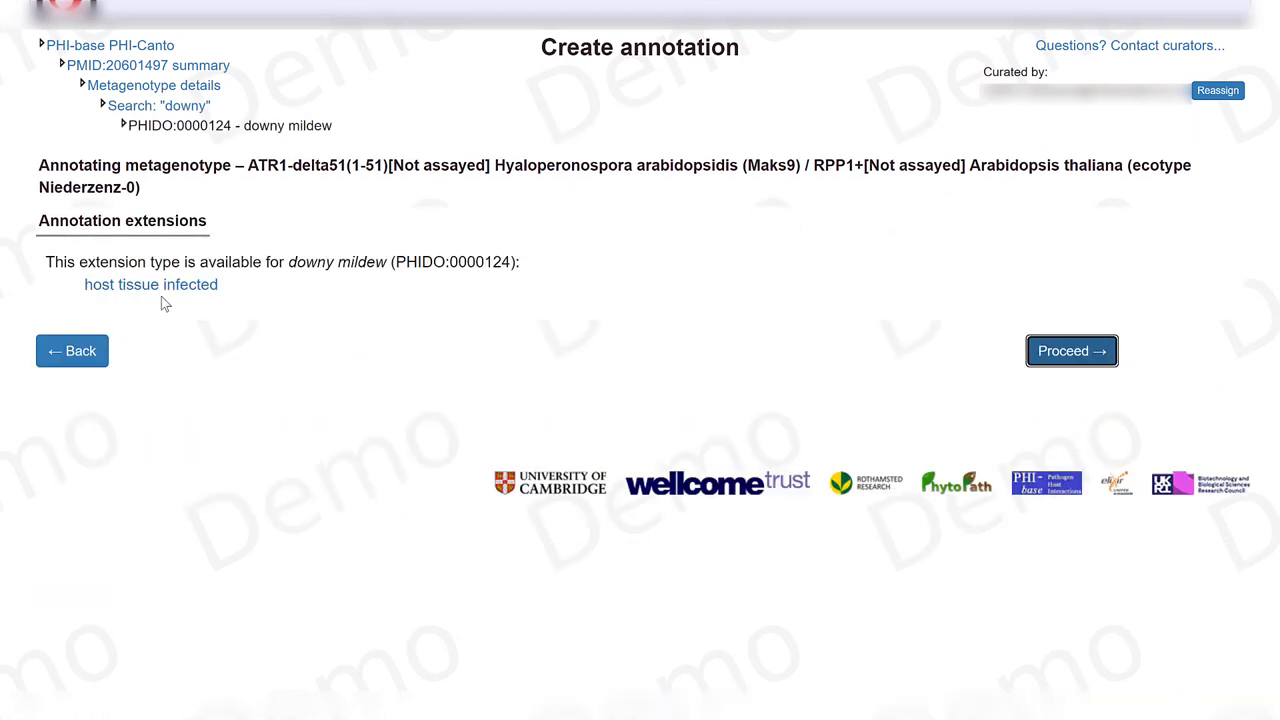
- Add "leaf" (BTO:0000713) as the host tissue infected extension of the Maks9 downy mildew annotation
left_click(162, 292)
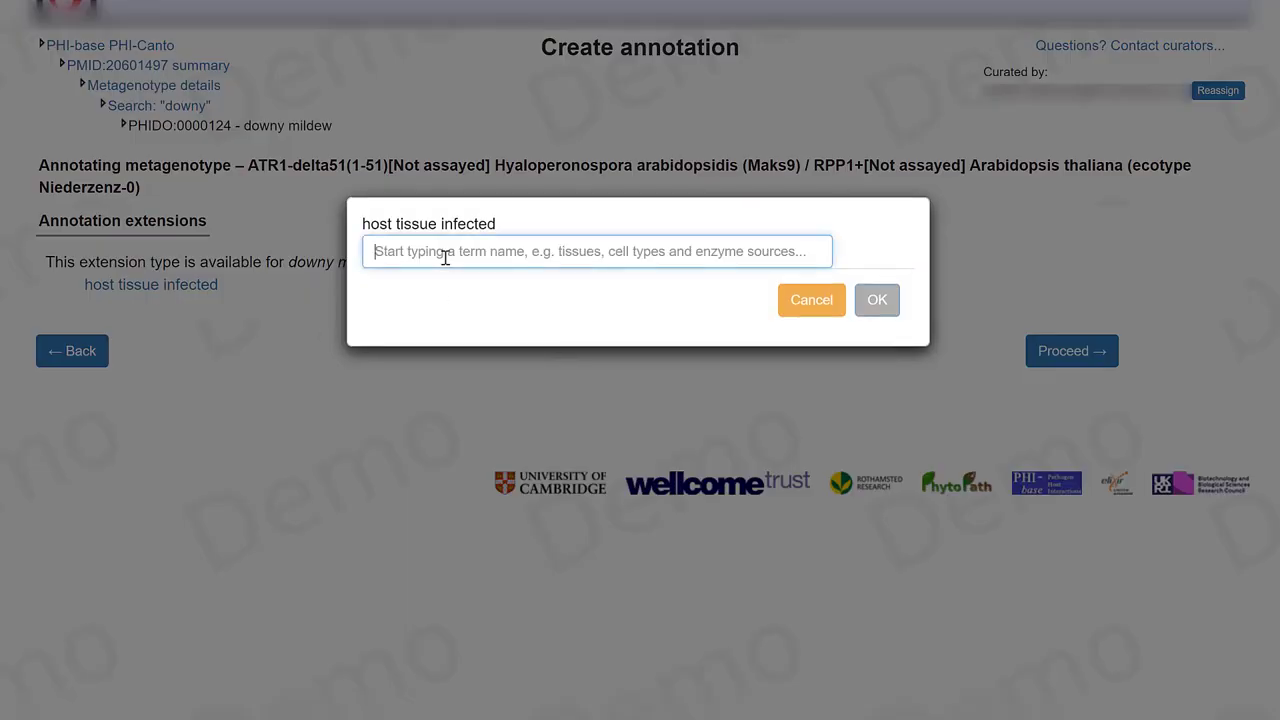
type("leaf")
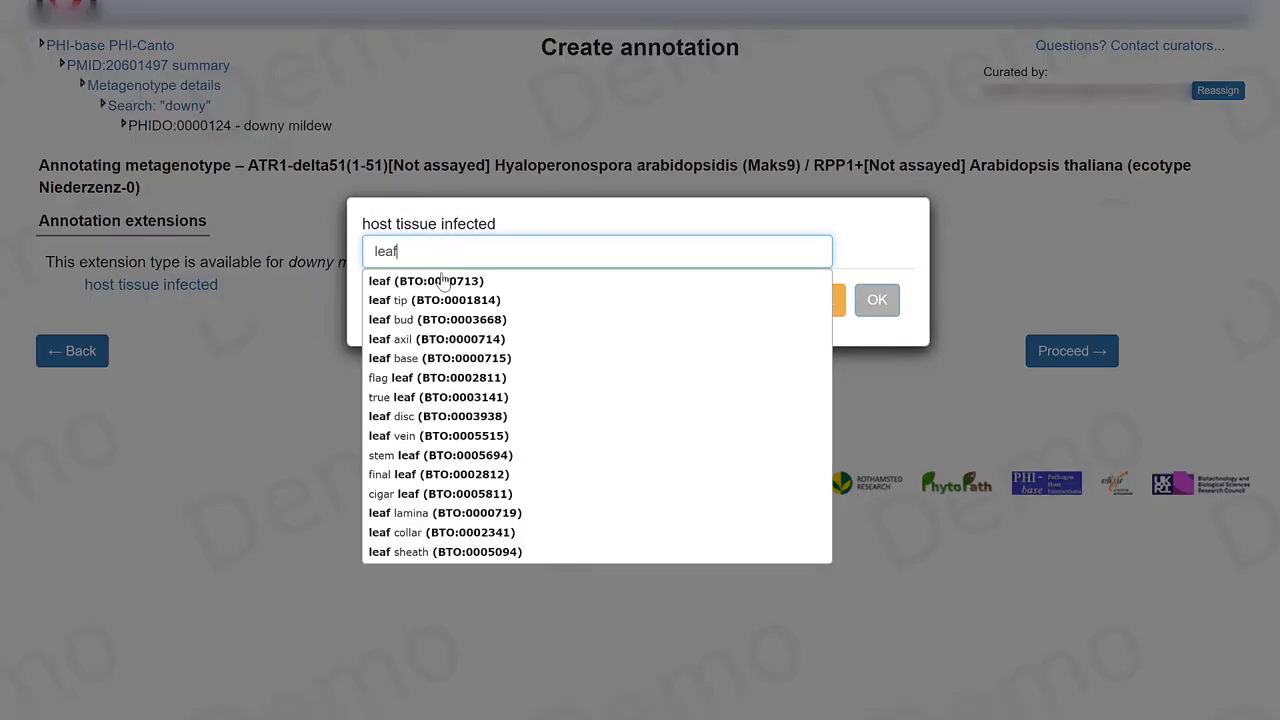
left_click(443, 281)
left_click(1025, 416)
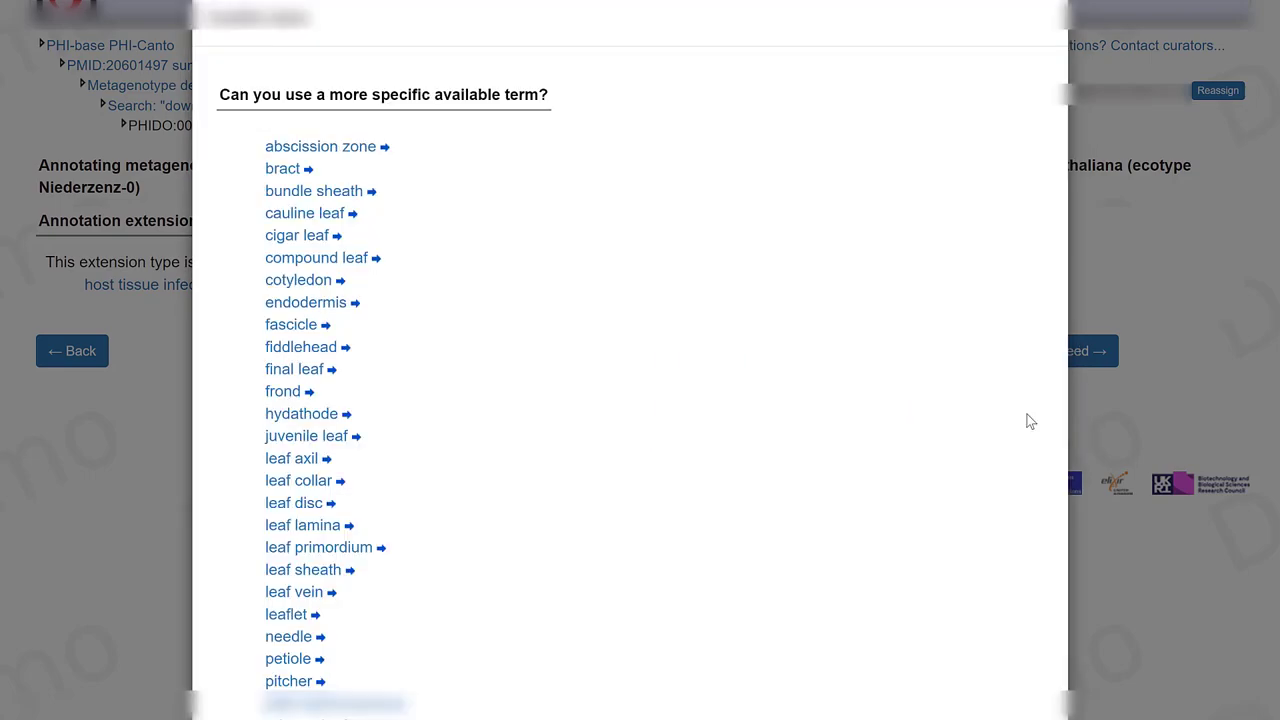
scroll(1022, 416, "down", 5)
left_click(1022, 713)
- Cite Figure 1 as the source and save the downy mildew annotation for the Maks9 metagenotype
left_click(297, 384)
type("Figure")
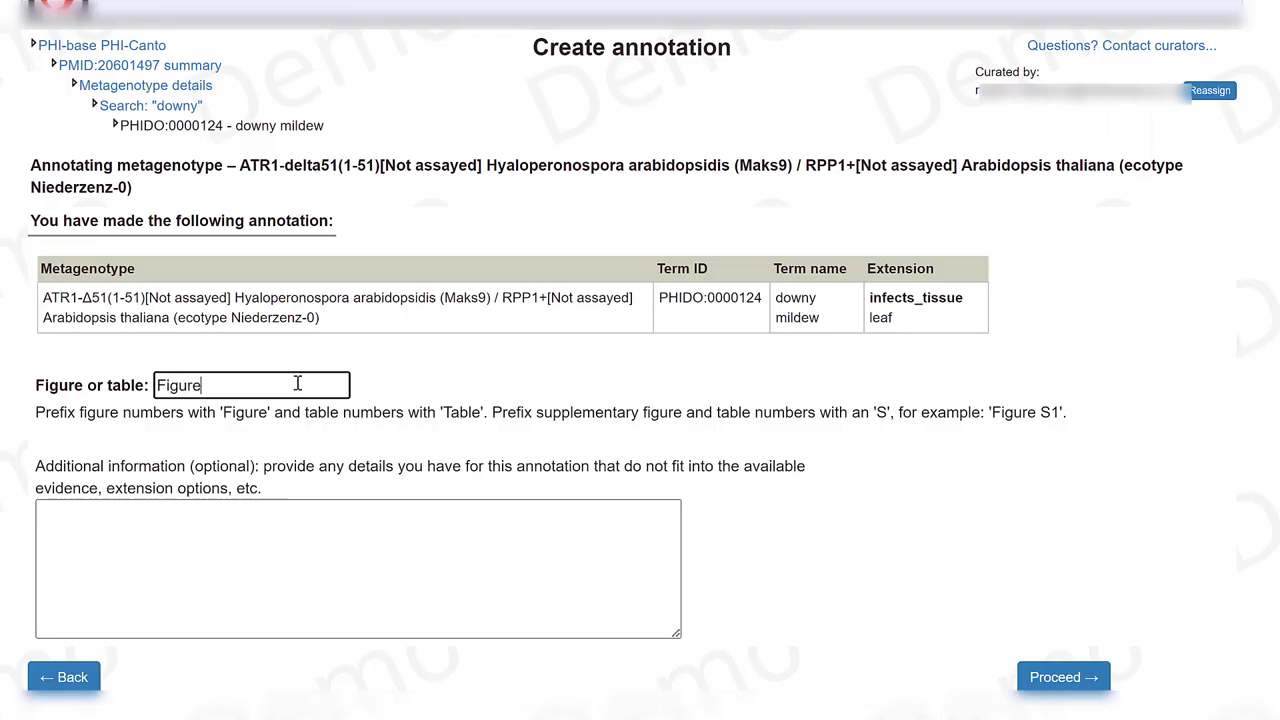
type(" 1")
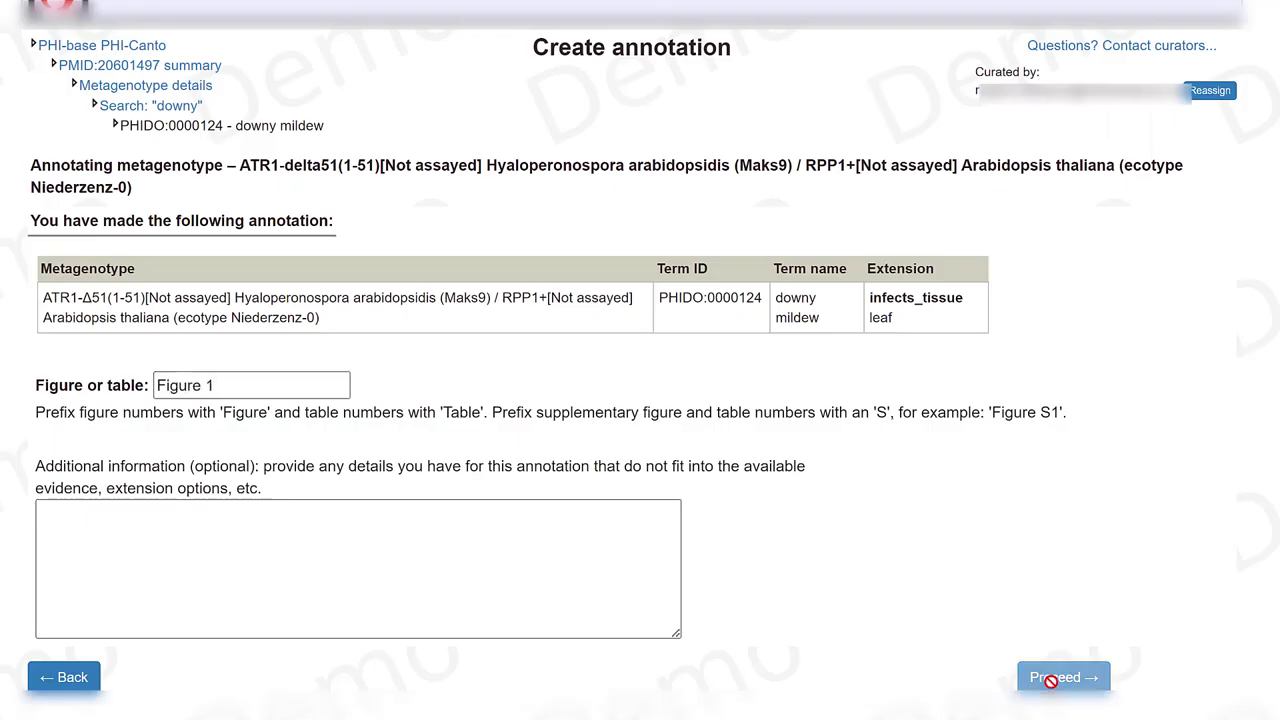
left_click(1058, 677)
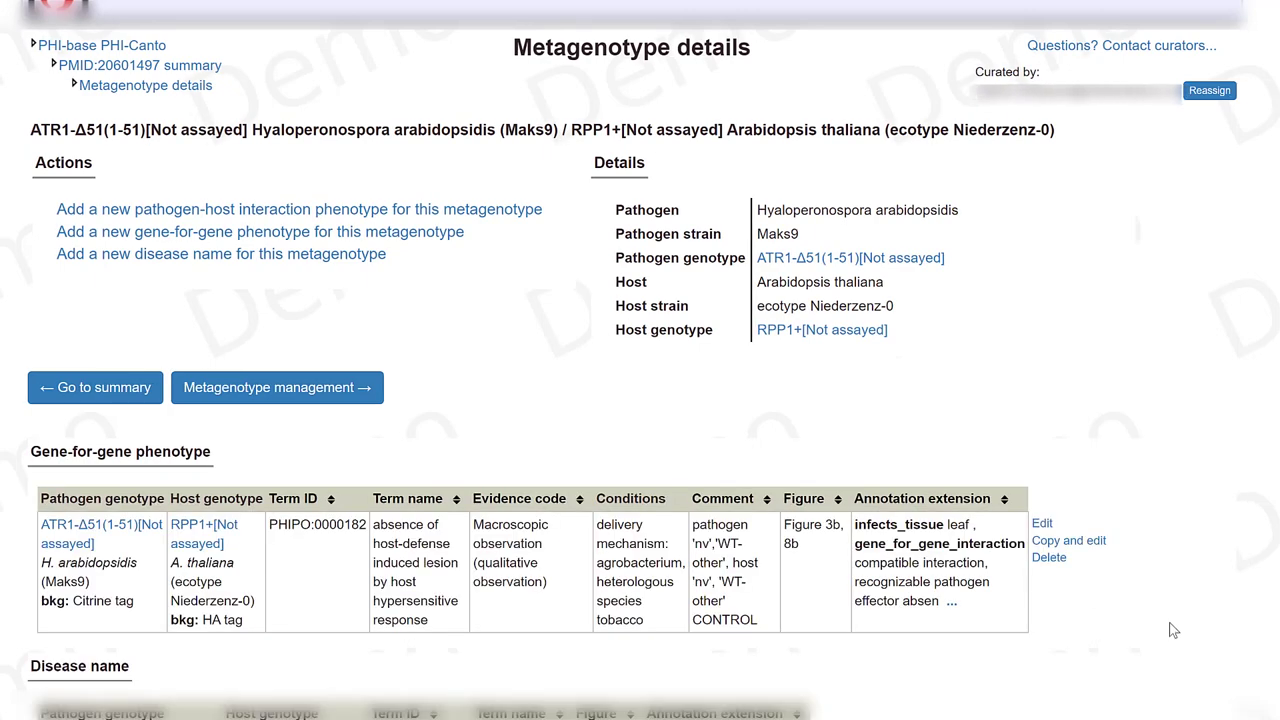
scroll(590, 645, "down", 3)
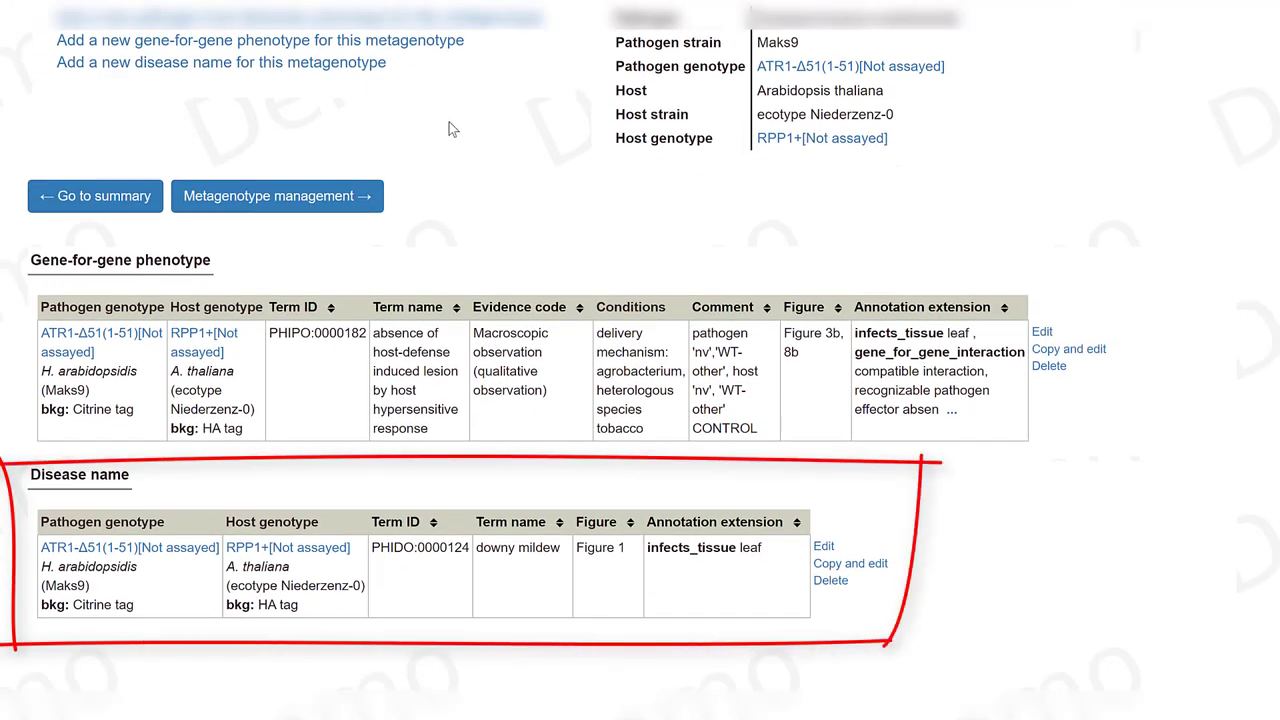
- Start a disease name annotation for the ATR1-Δ51(1-51) Emwa1 / RPP1+ ecotype Wassilewskija-0 metagenotype with the term downy mildew (PHIDO:0000124)
left_click(350, 197)
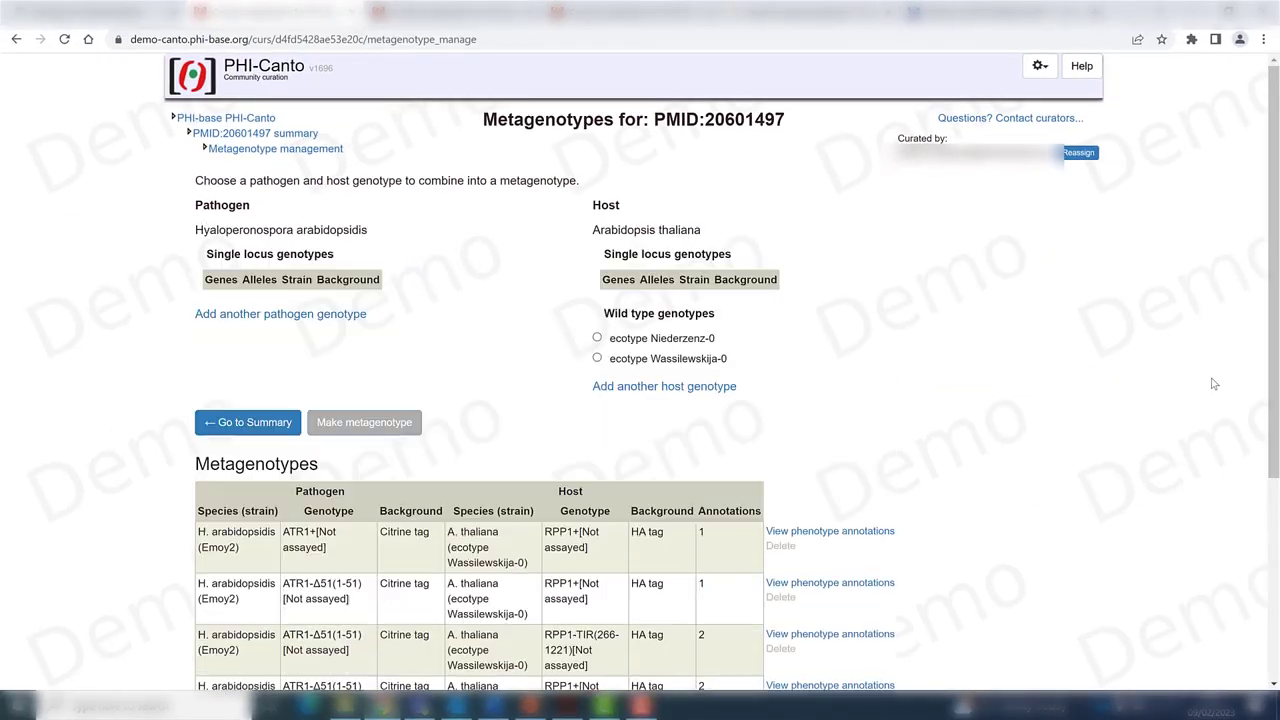
scroll(1214, 383, "down", 7)
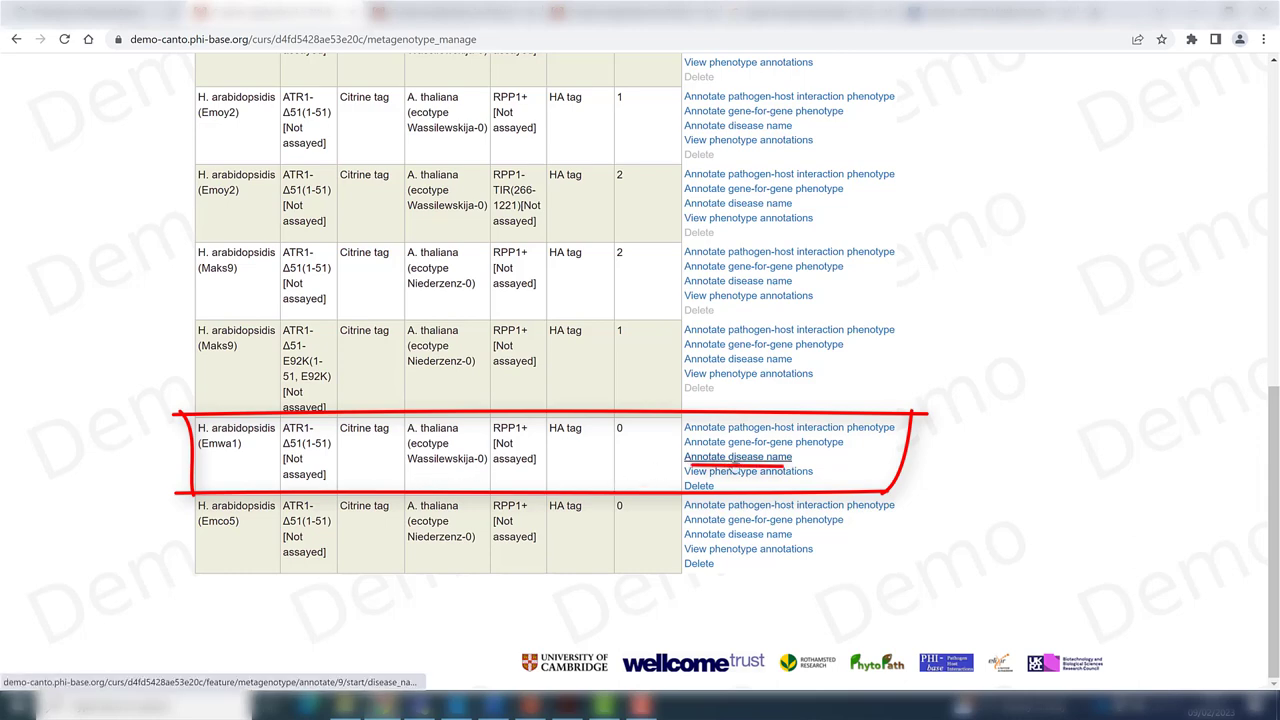
left_click(736, 460)
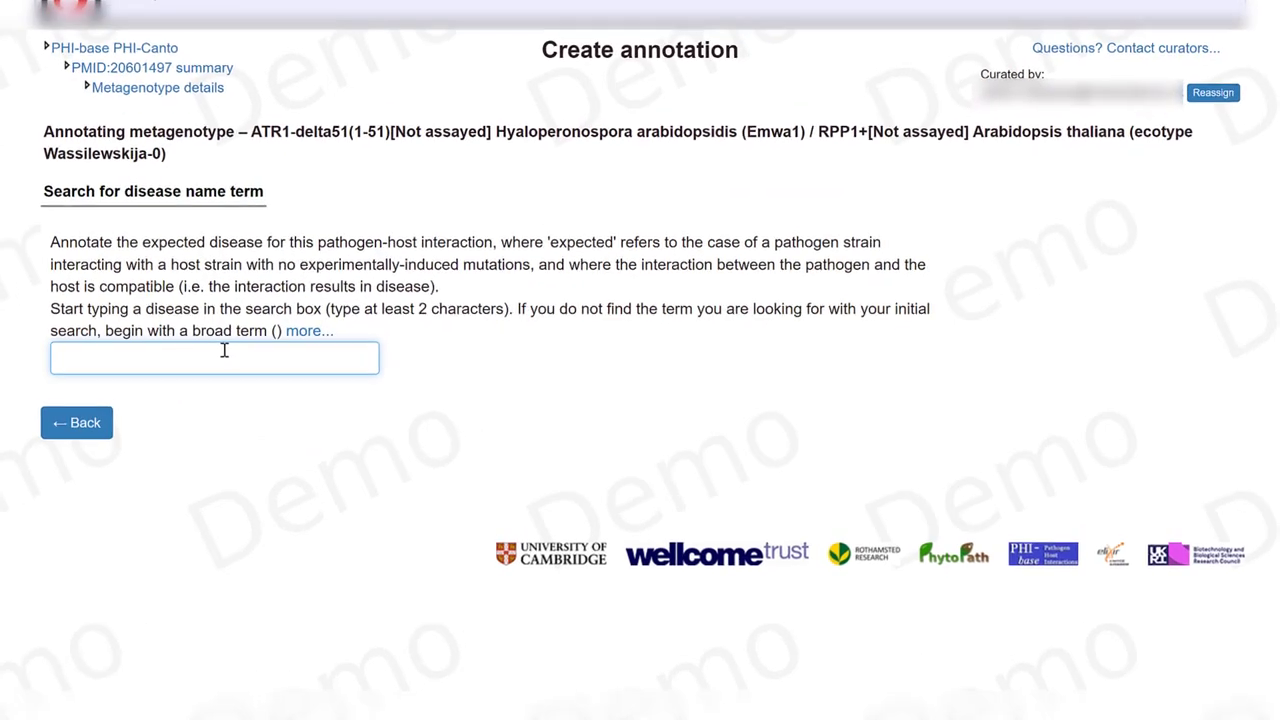
type("downy")
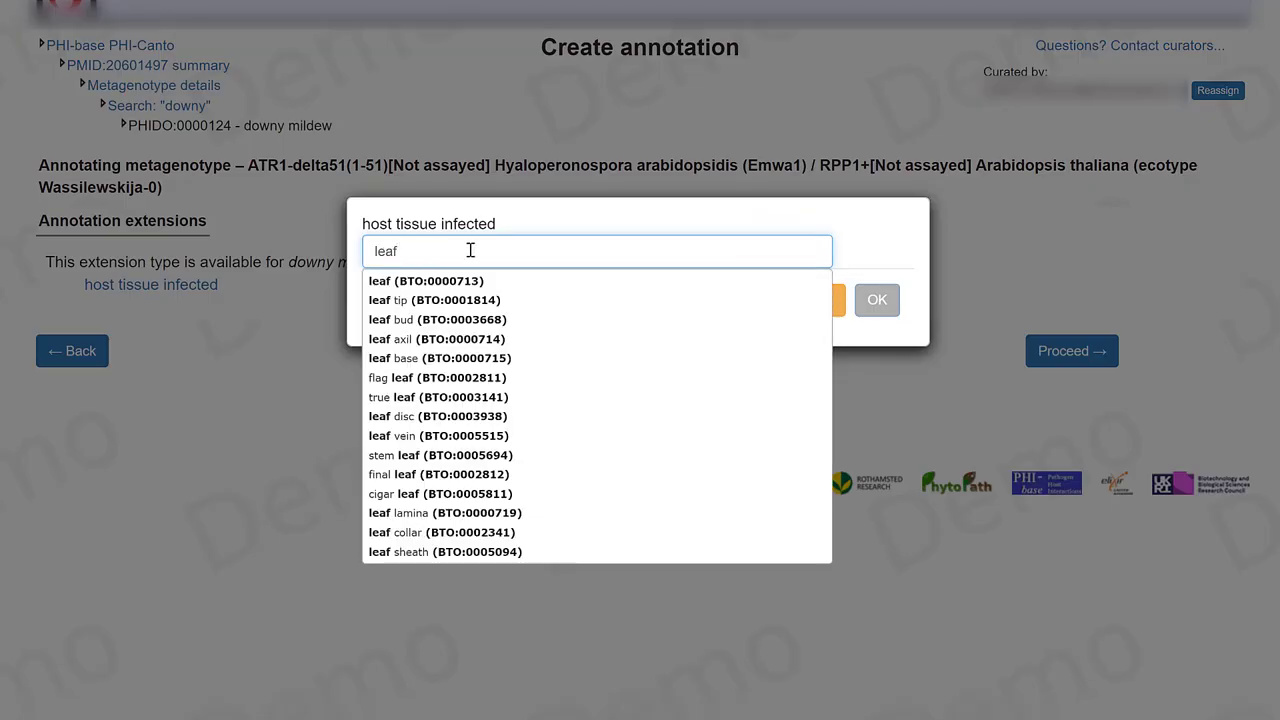
- Set "leaf" (BTO:0000713) as the host tissue infected extension of the Emwa1 downy mildew annotation
left_click(455, 285)
left_click(1030, 410)
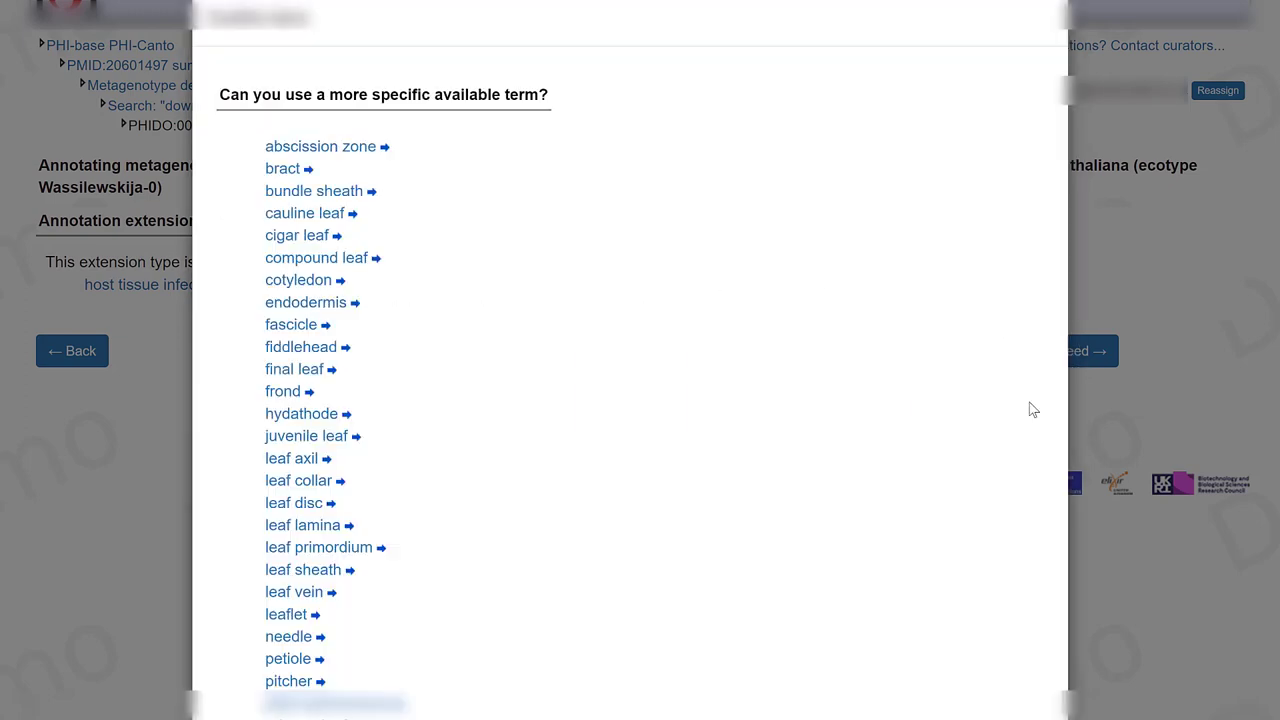
scroll(968, 480, "down", 3)
left_click(1022, 713)
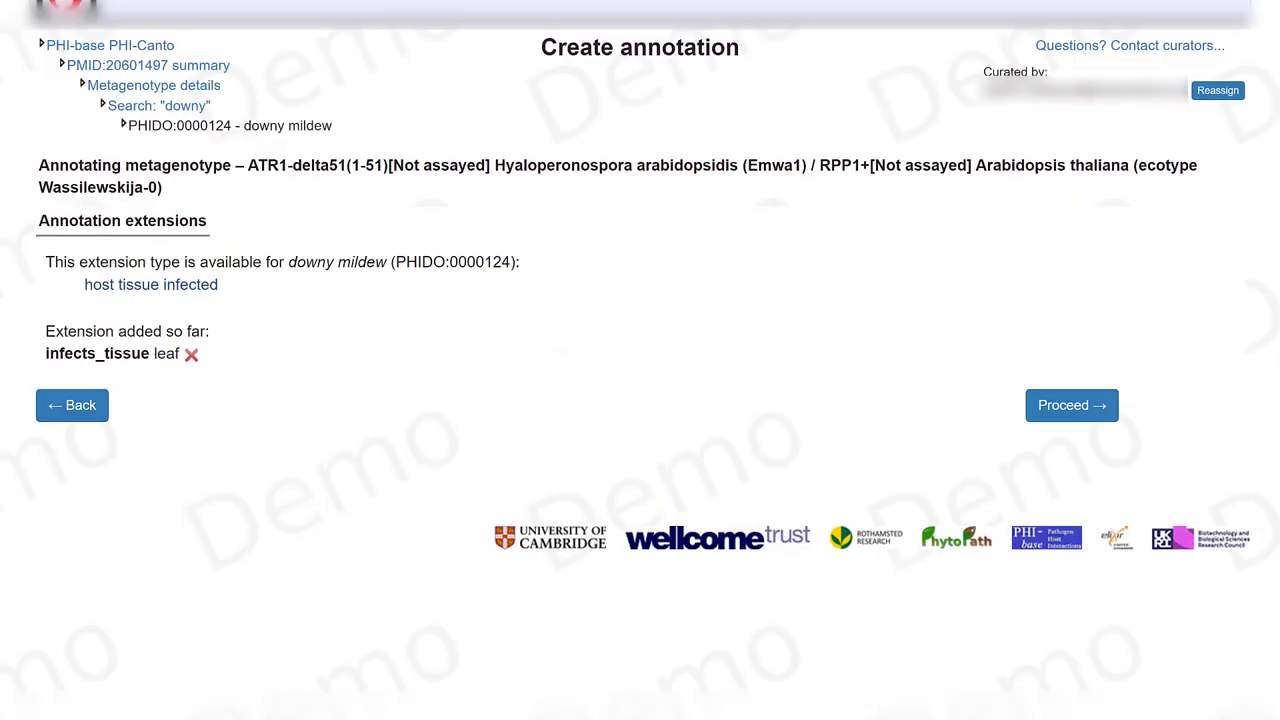
- Cite Figure 1 as the source and save the downy mildew annotation for the Emwa1 metagenotype
left_click(1068, 405)
left_click(271, 384)
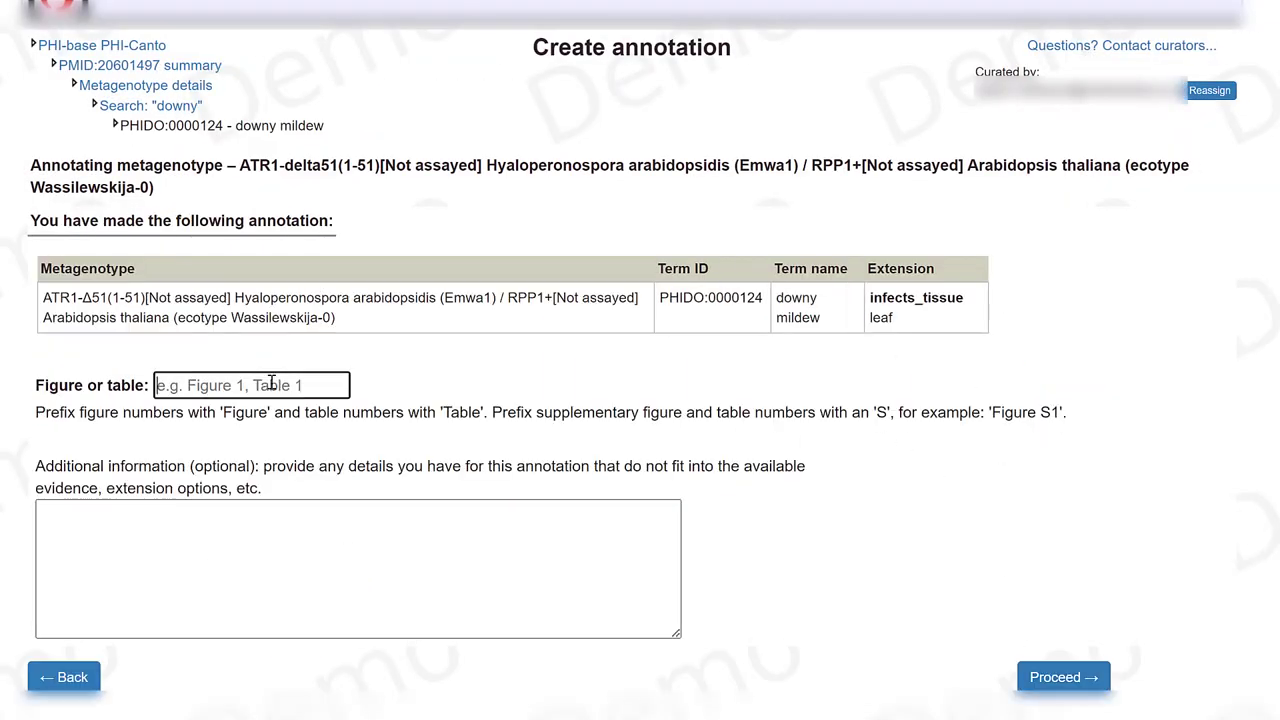
type("Figure 1")
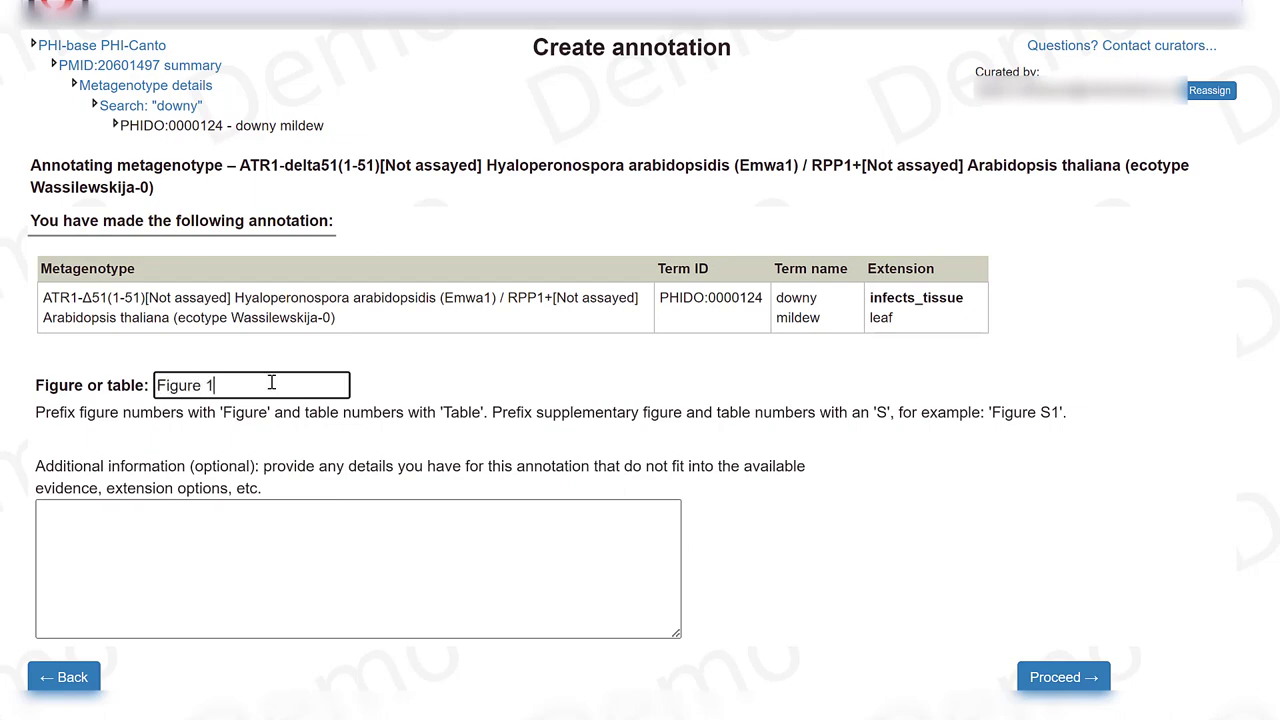
key("Return")
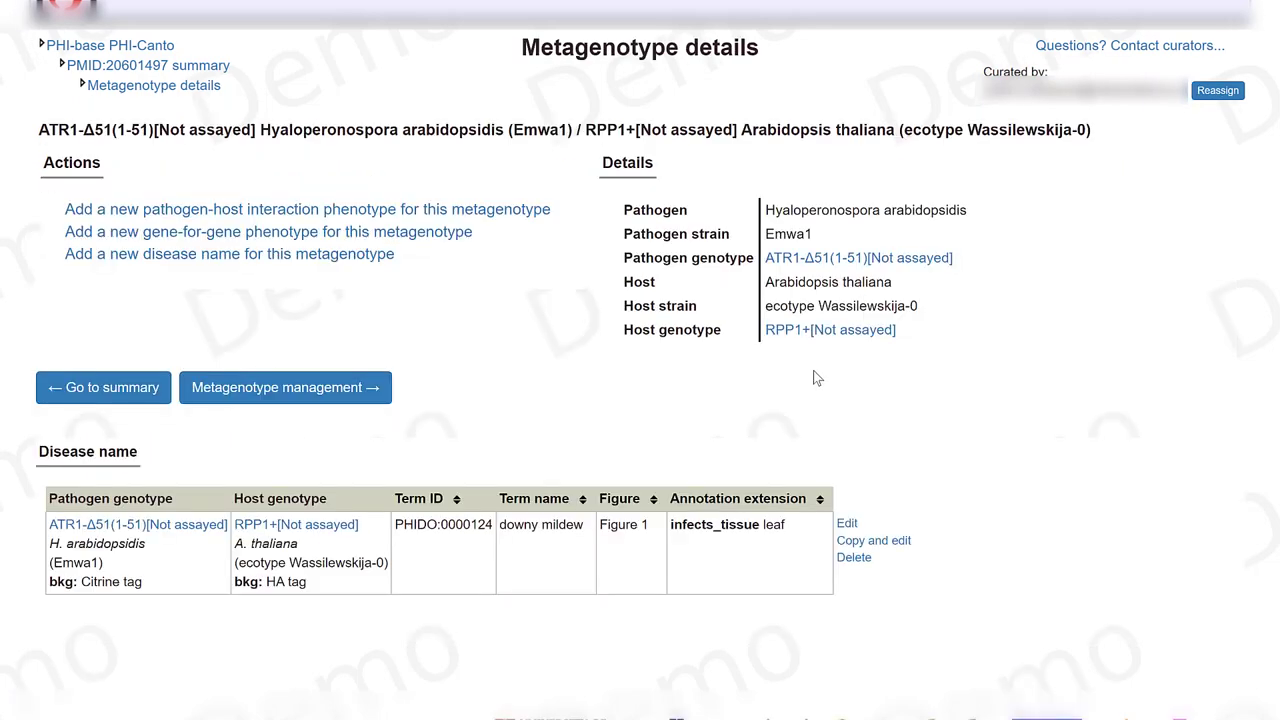
- Review the annotations on the publication summary, consult the help documentation on gene-for-gene phenotypes, and return to the summary
left_click(105, 388)
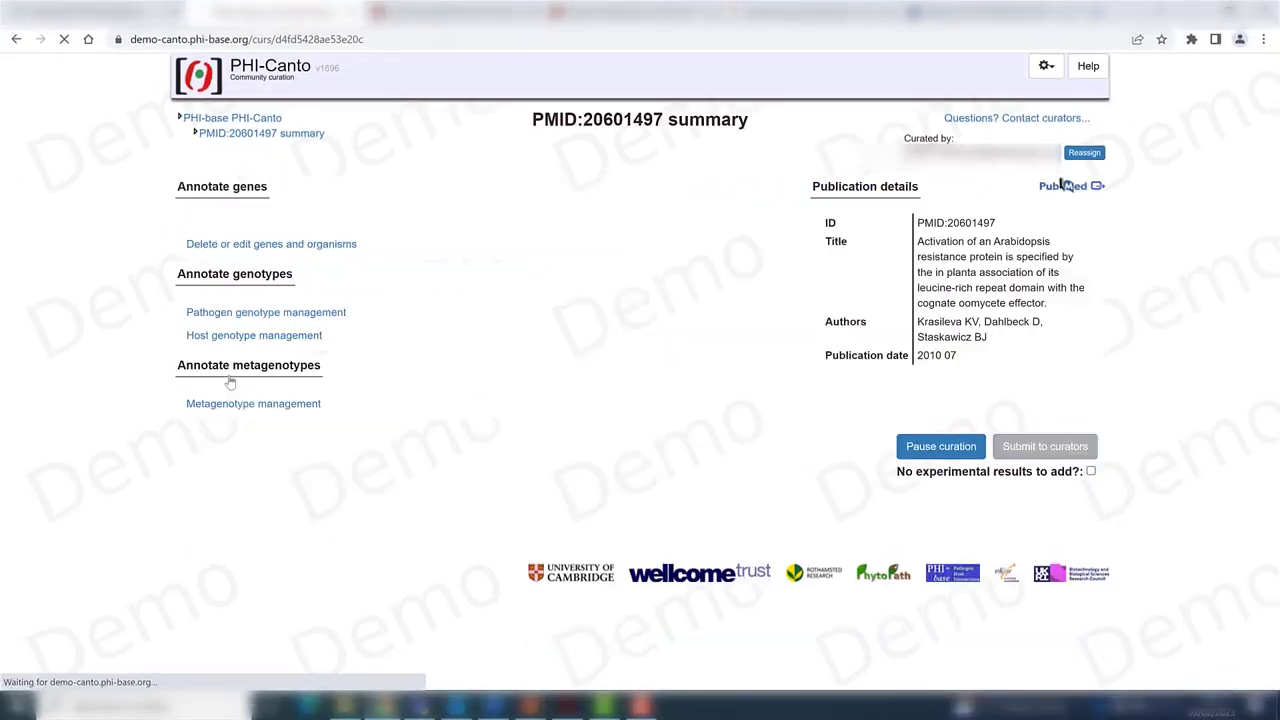
scroll(668, 428, "down", 20)
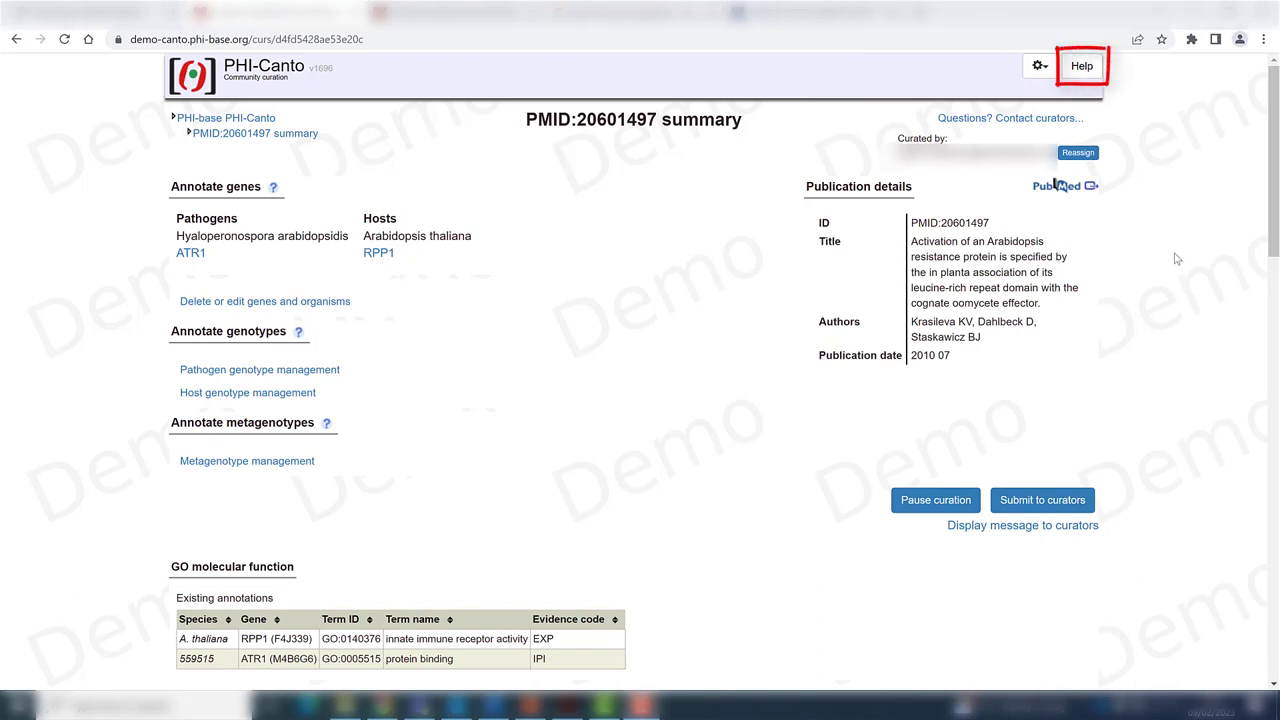
left_click(1084, 70)
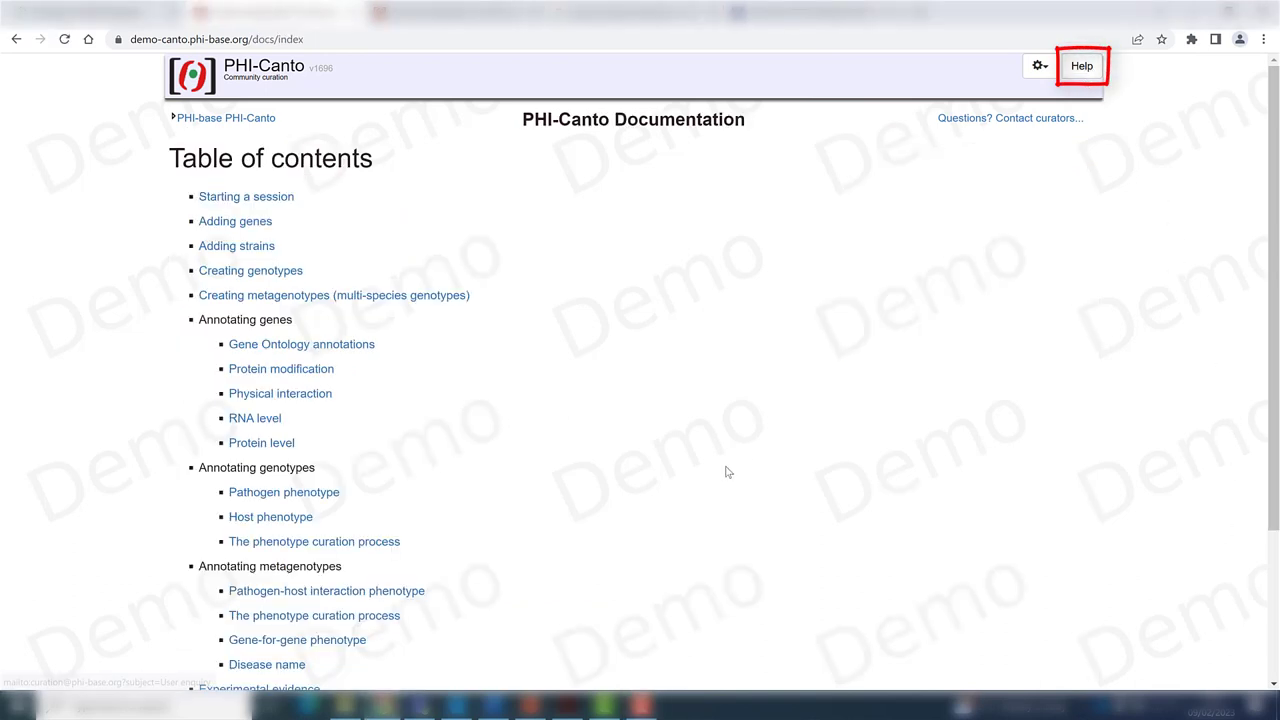
left_click(326, 648)
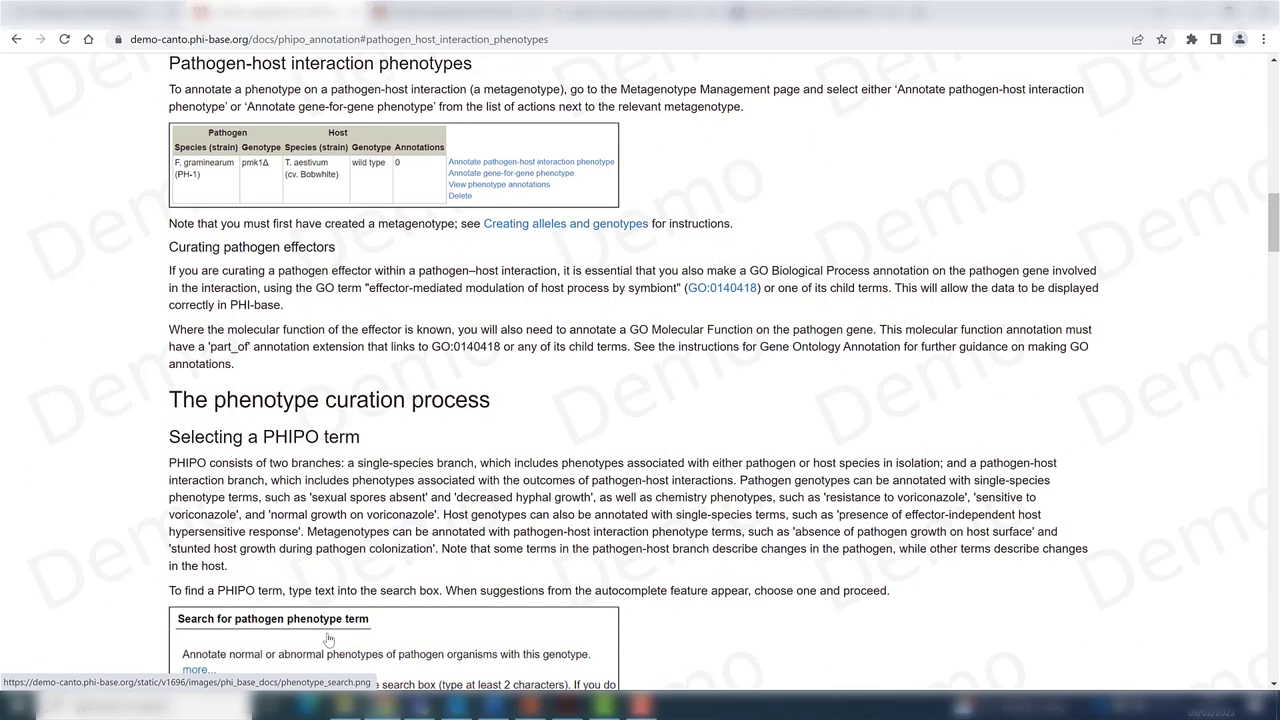
key("alt+Left")
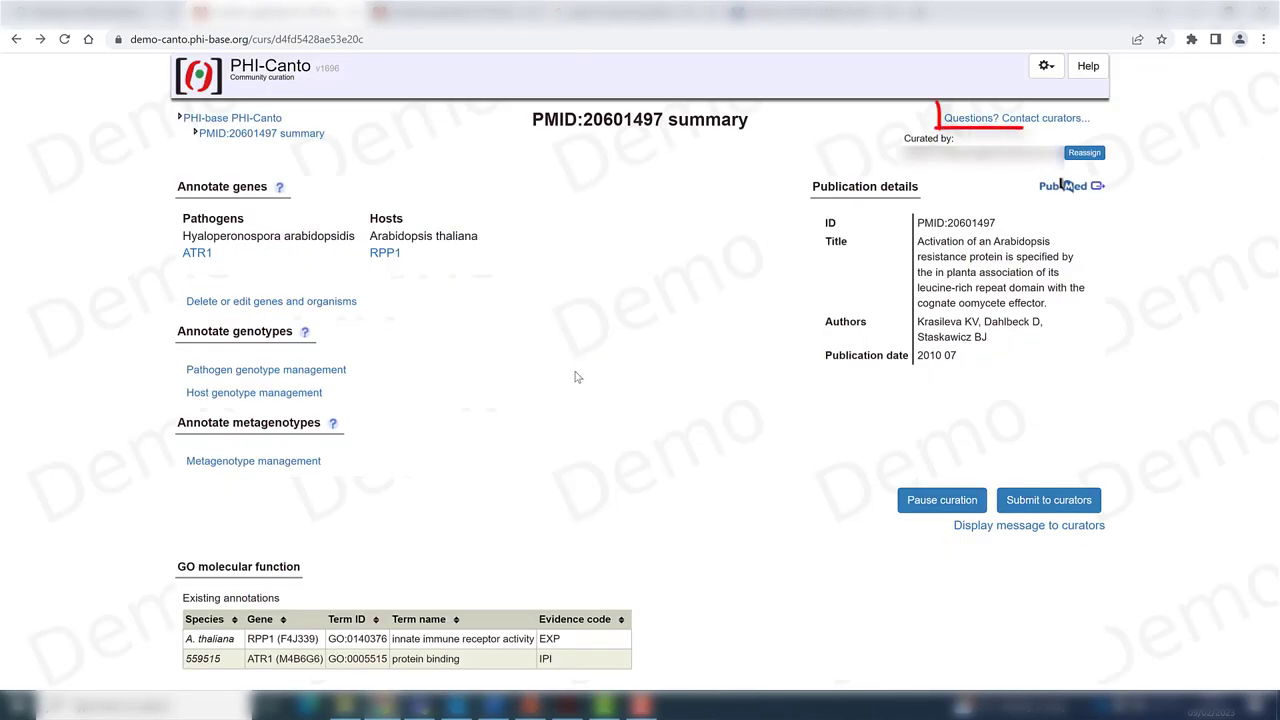